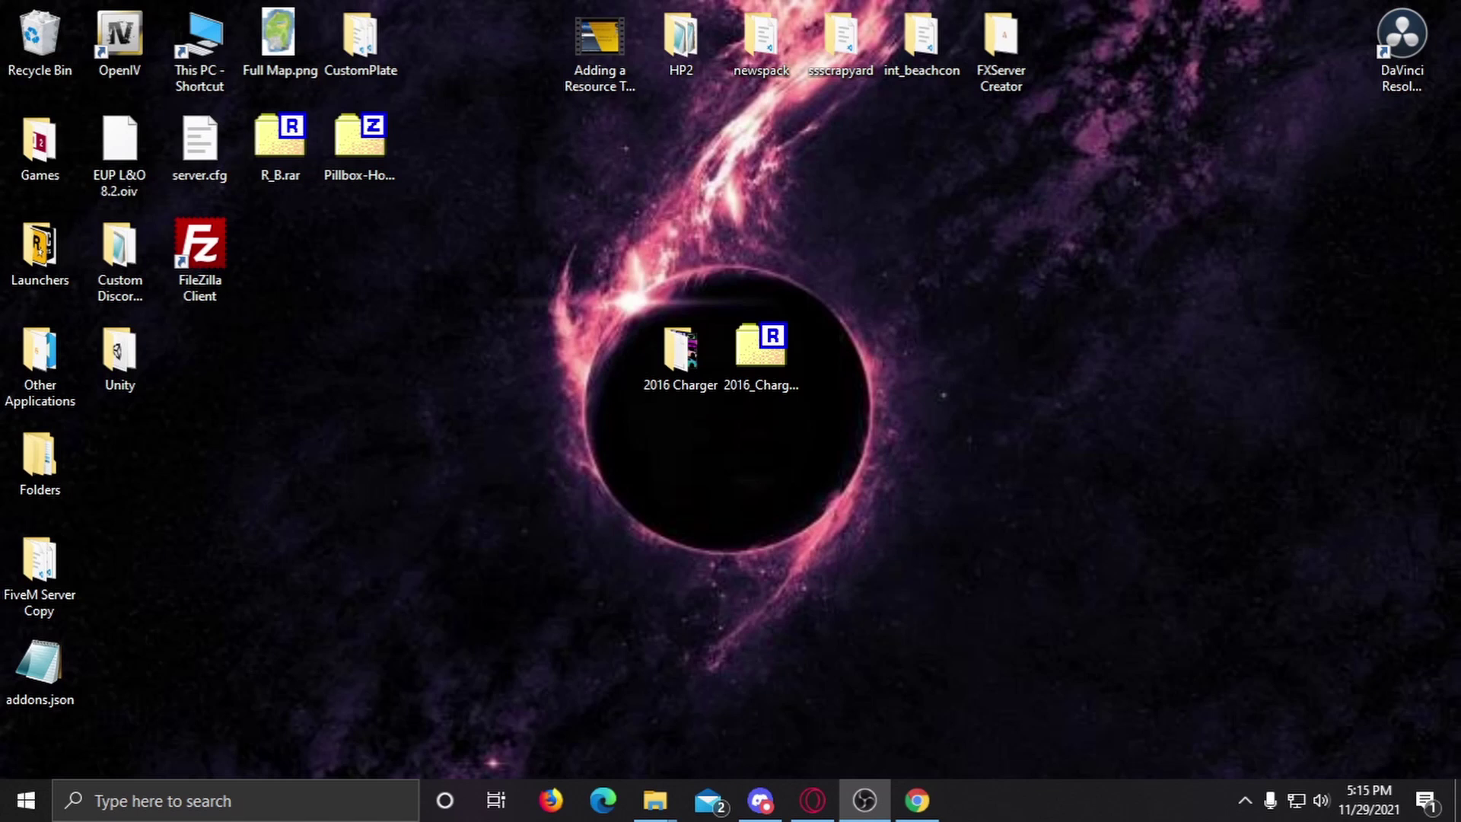
Step: Put the OpenIV desktop shortcut back beside the Recycle Bin
left_click_drag(128, 63, 371, 481)
left_click_drag(255, 304, 513, 543)
left_click(381, 488)
left_click_drag(328, 447, 403, 524)
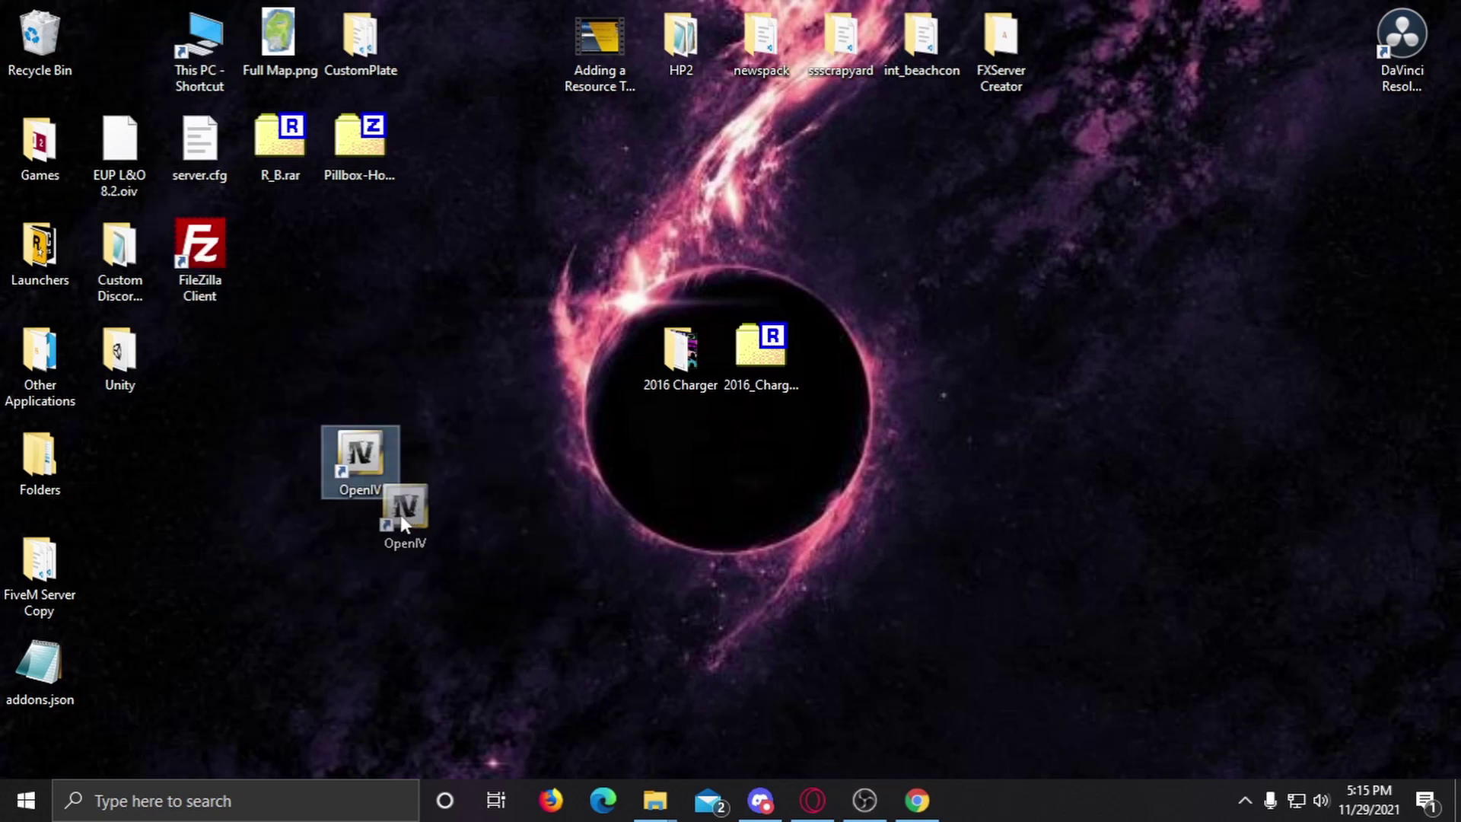
left_click_drag(135, 74, 126, 53)
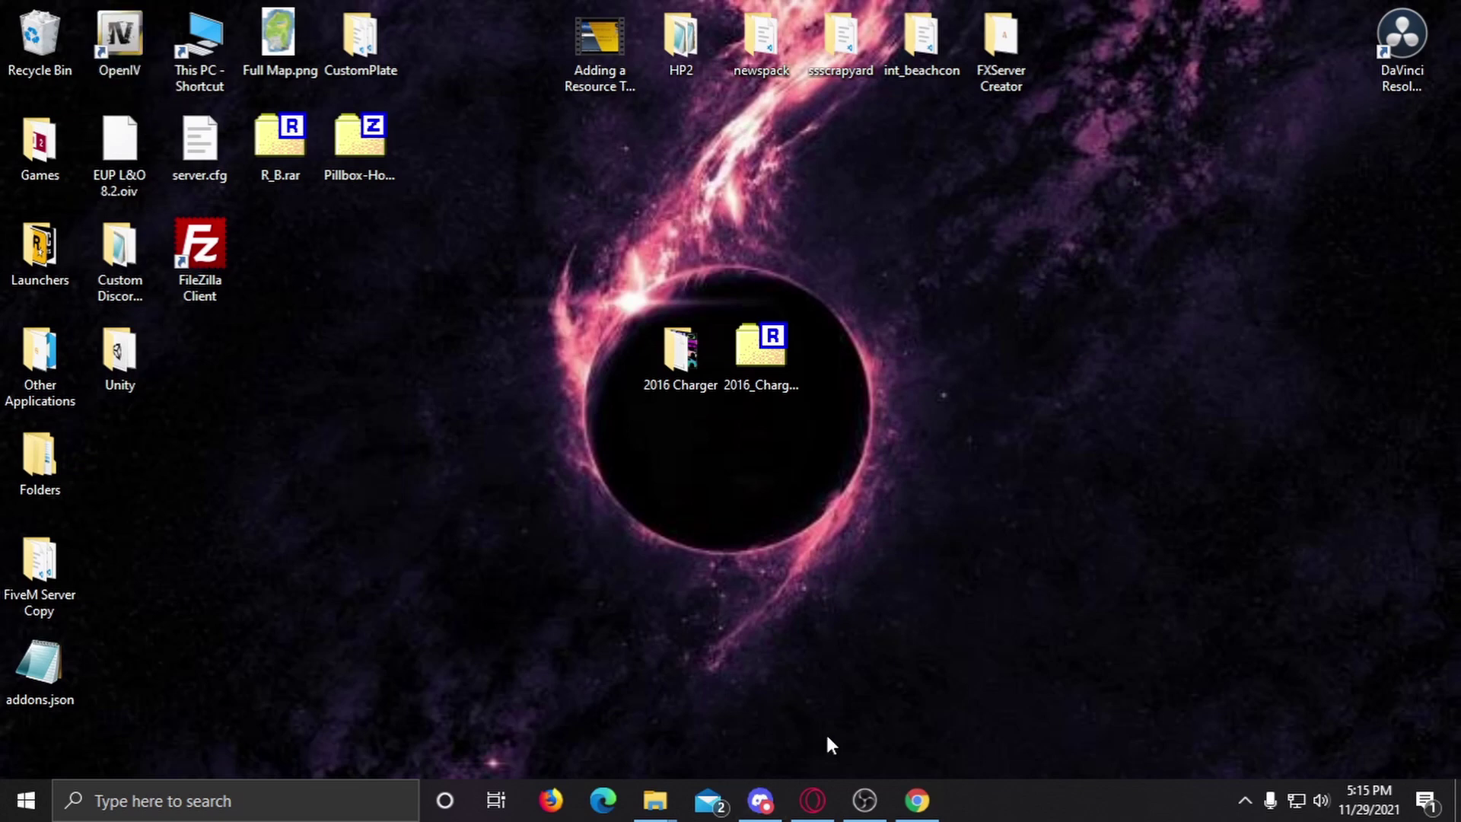
Step: Bring up the LCPDFR Charger download page in Chrome and scroll through it
left_click(932, 807)
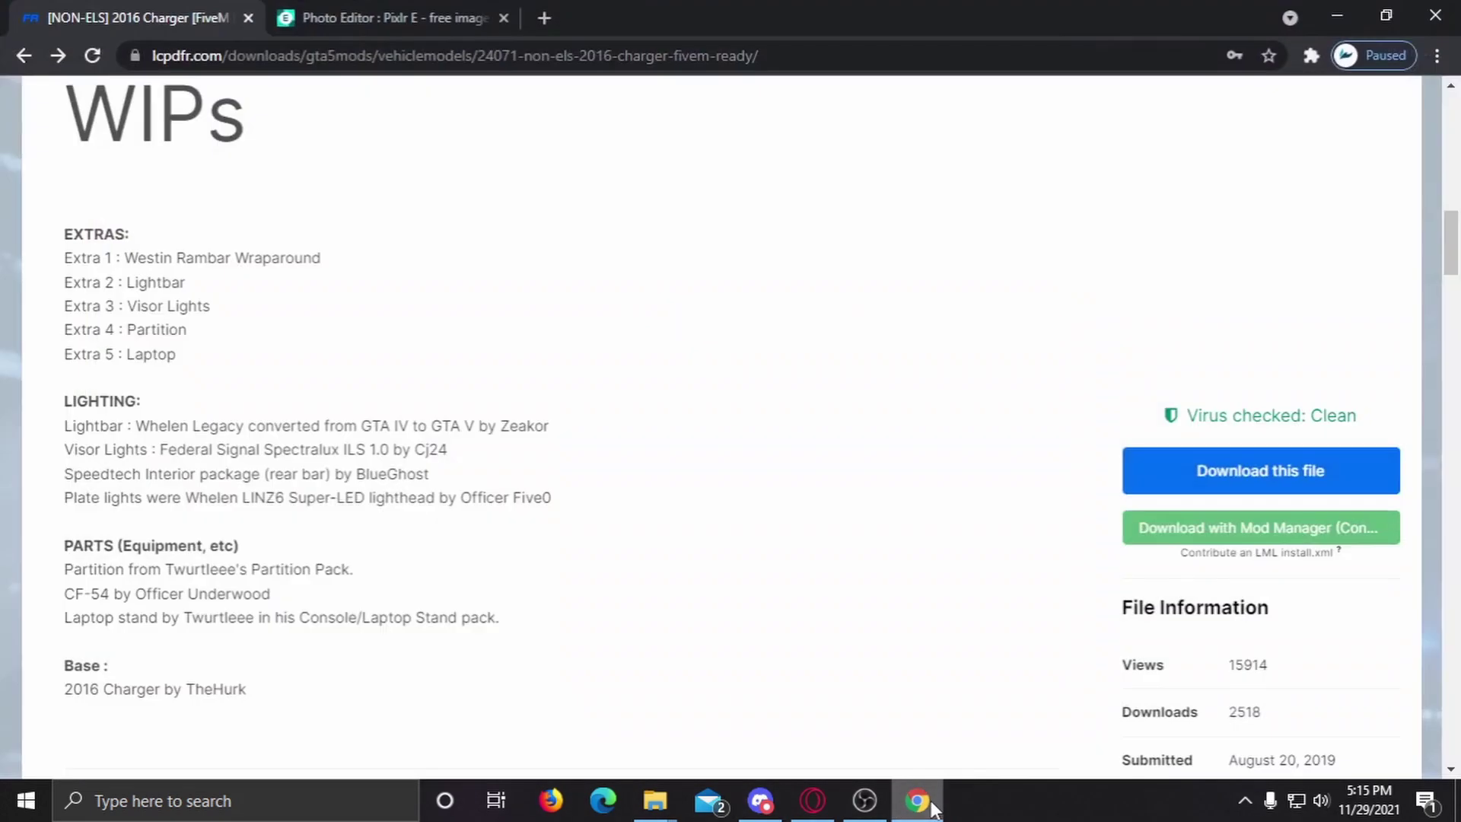
scroll(584, 375, "up", 8)
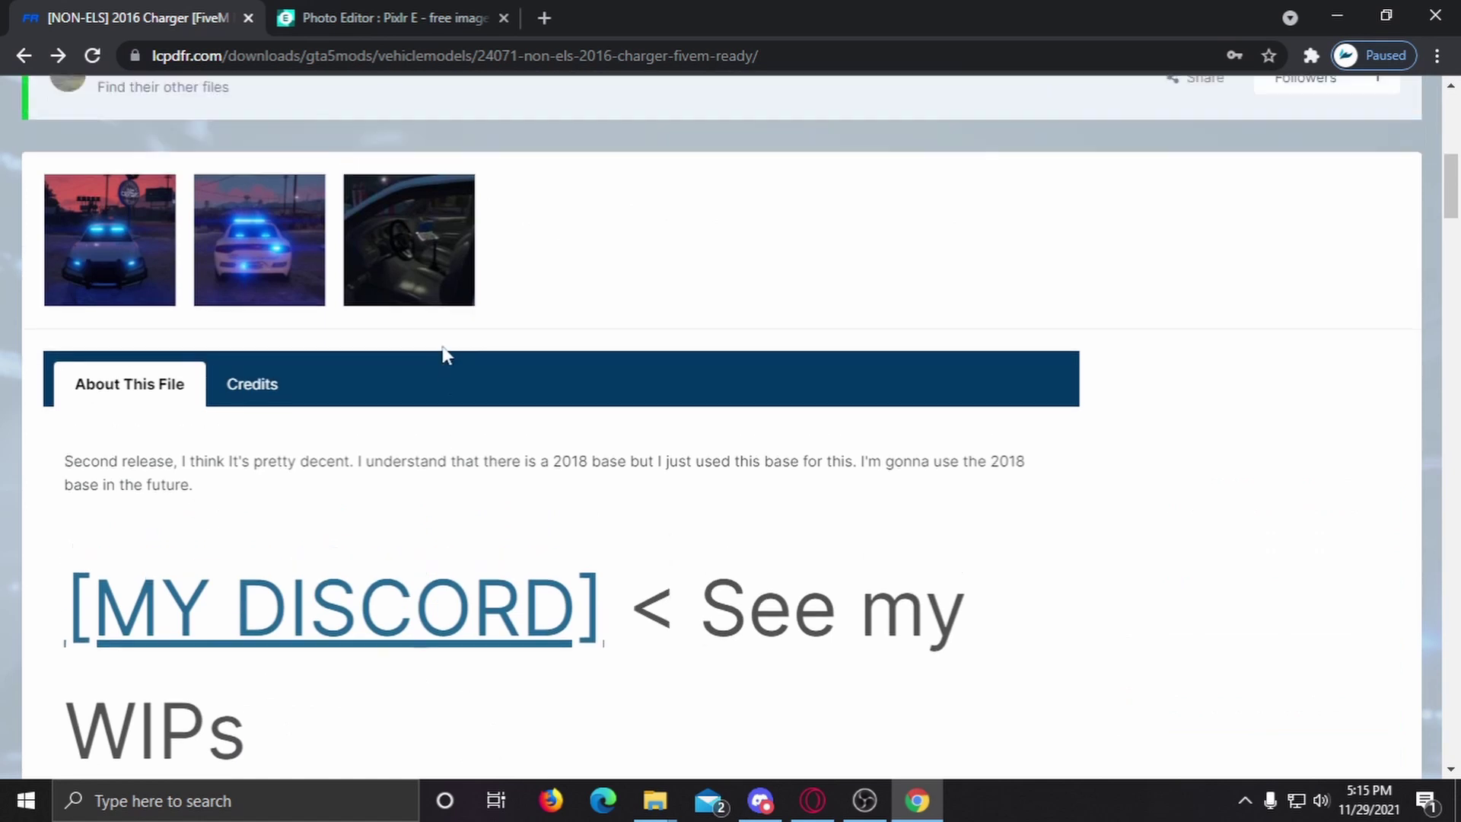
scroll(157, 280, "up", 3)
left_click_drag(105, 220, 657, 212)
left_click(657, 212)
scroll(624, 228, "down", 2)
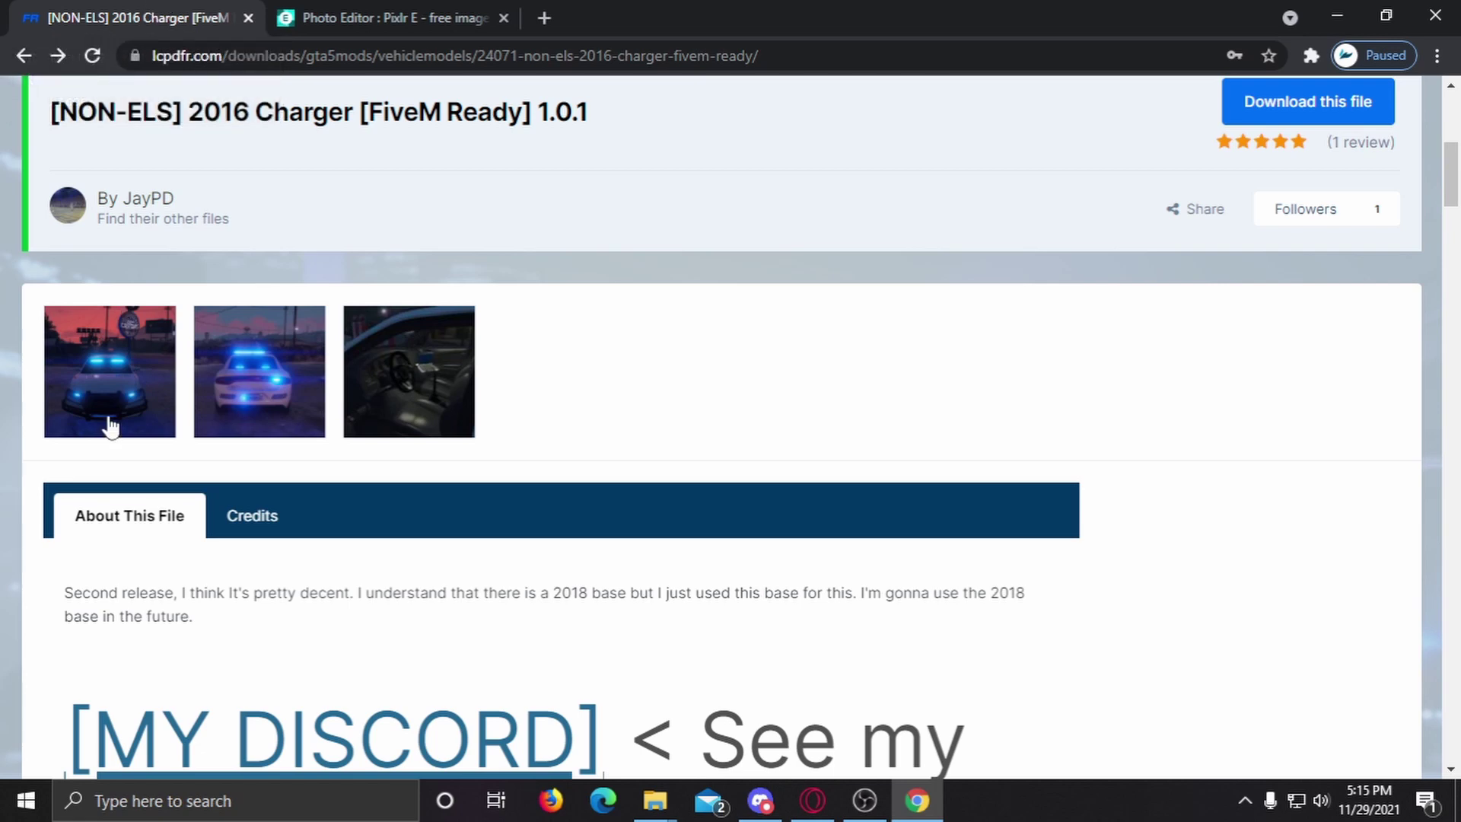
Step: View the enlarged Charger screenshots, including the rear view
left_click(105, 387)
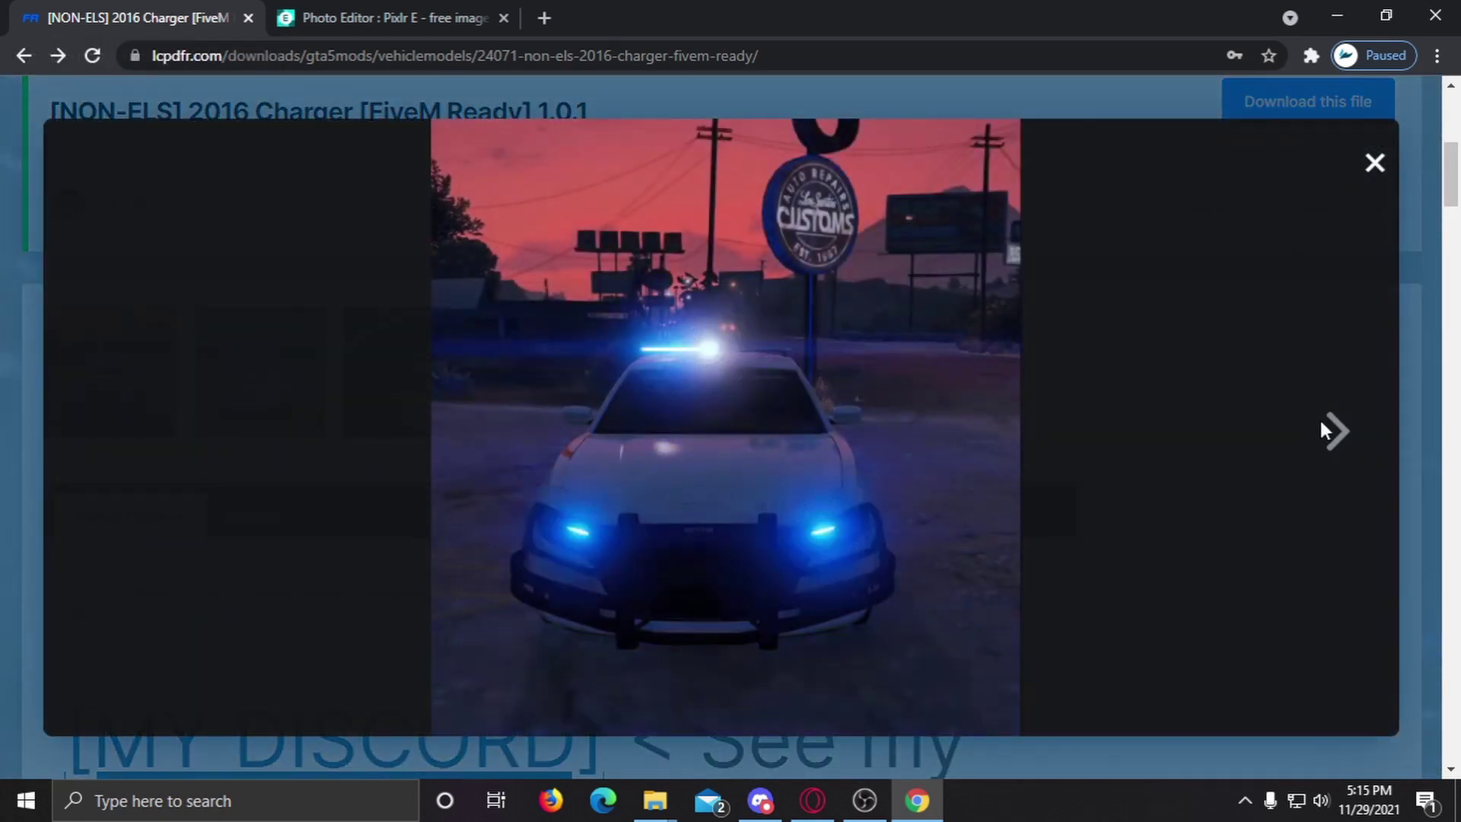
left_click(1347, 426)
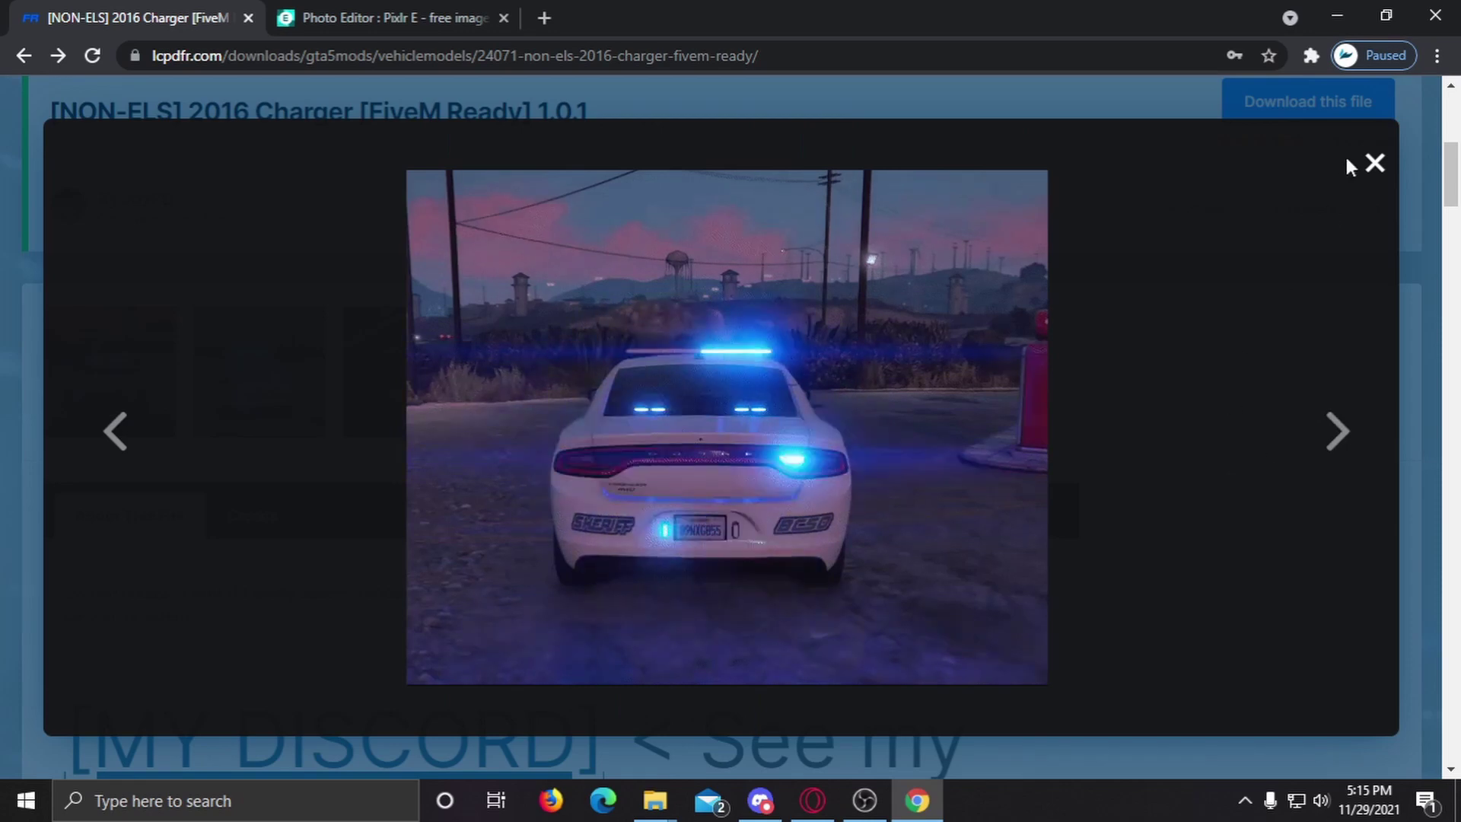
left_click(1373, 164)
scroll(1164, 342, "down", 10)
scroll(1186, 365, "up", 10)
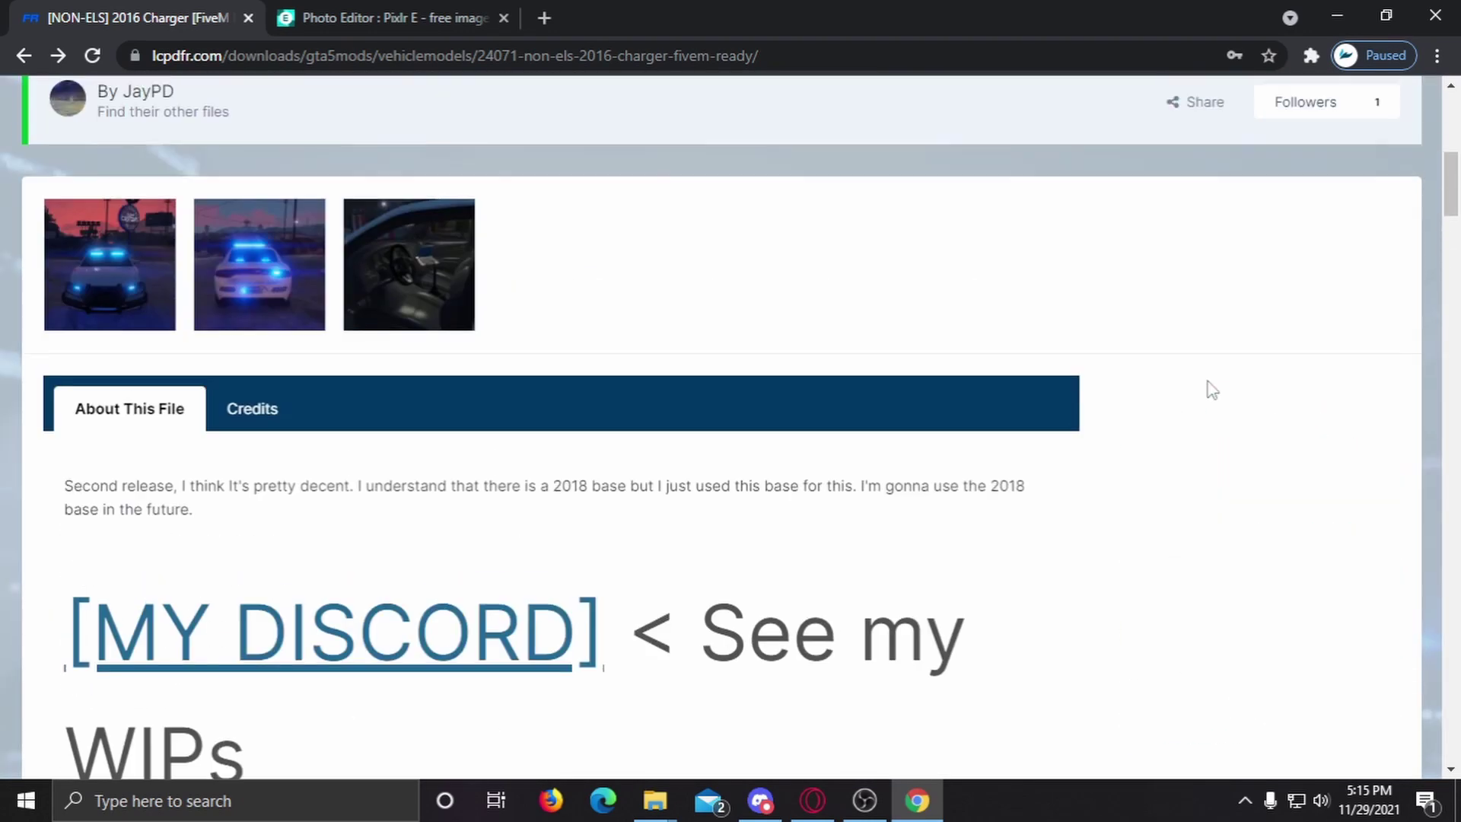
scroll(1298, 122, "up", 3)
scroll(1293, 441, "down", 10)
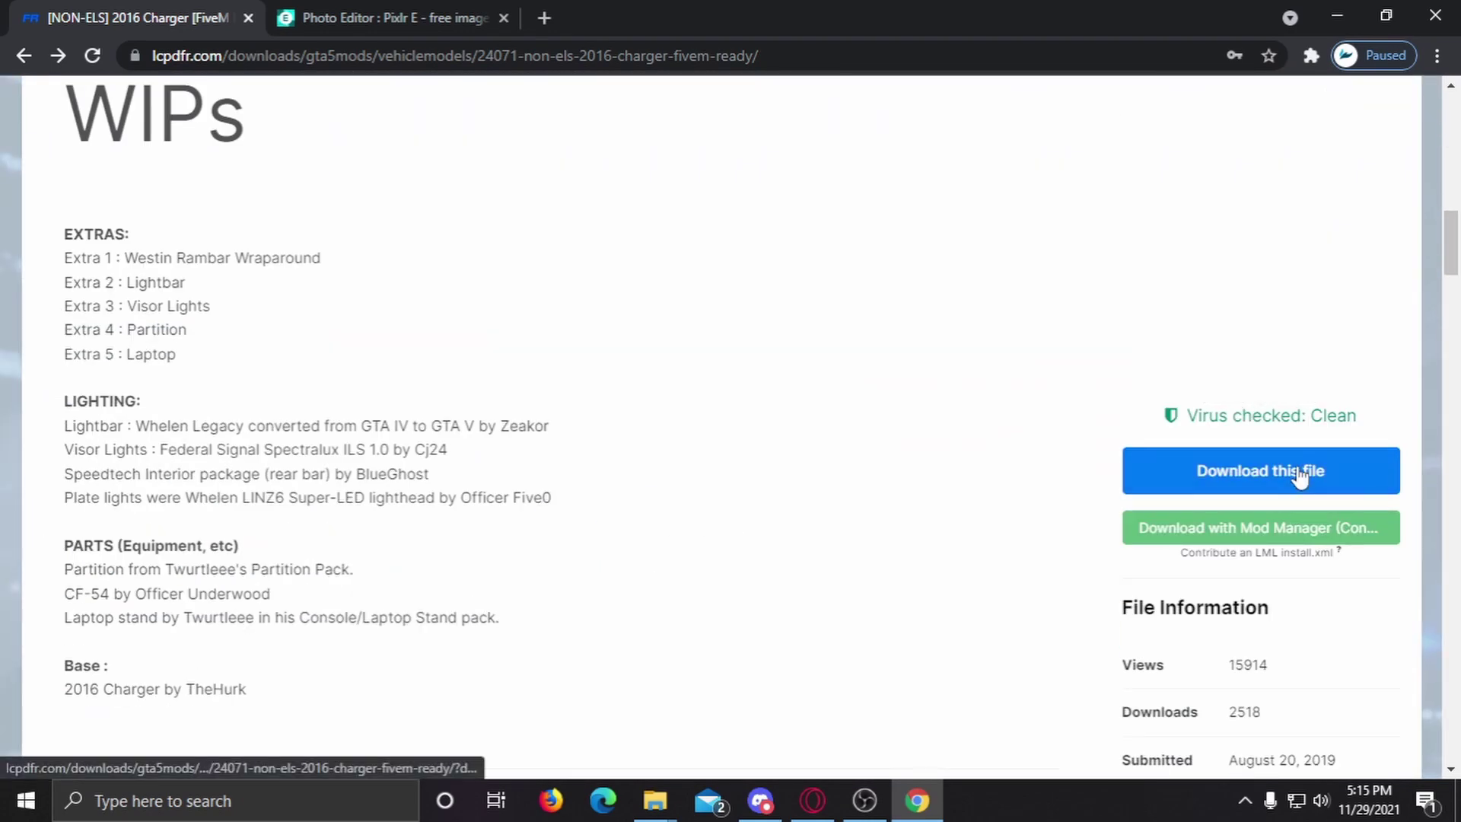
Step: Start and cancel the 2016_Charger.rar download, close the download shelf, and minimize Chrome
left_click(1208, 485)
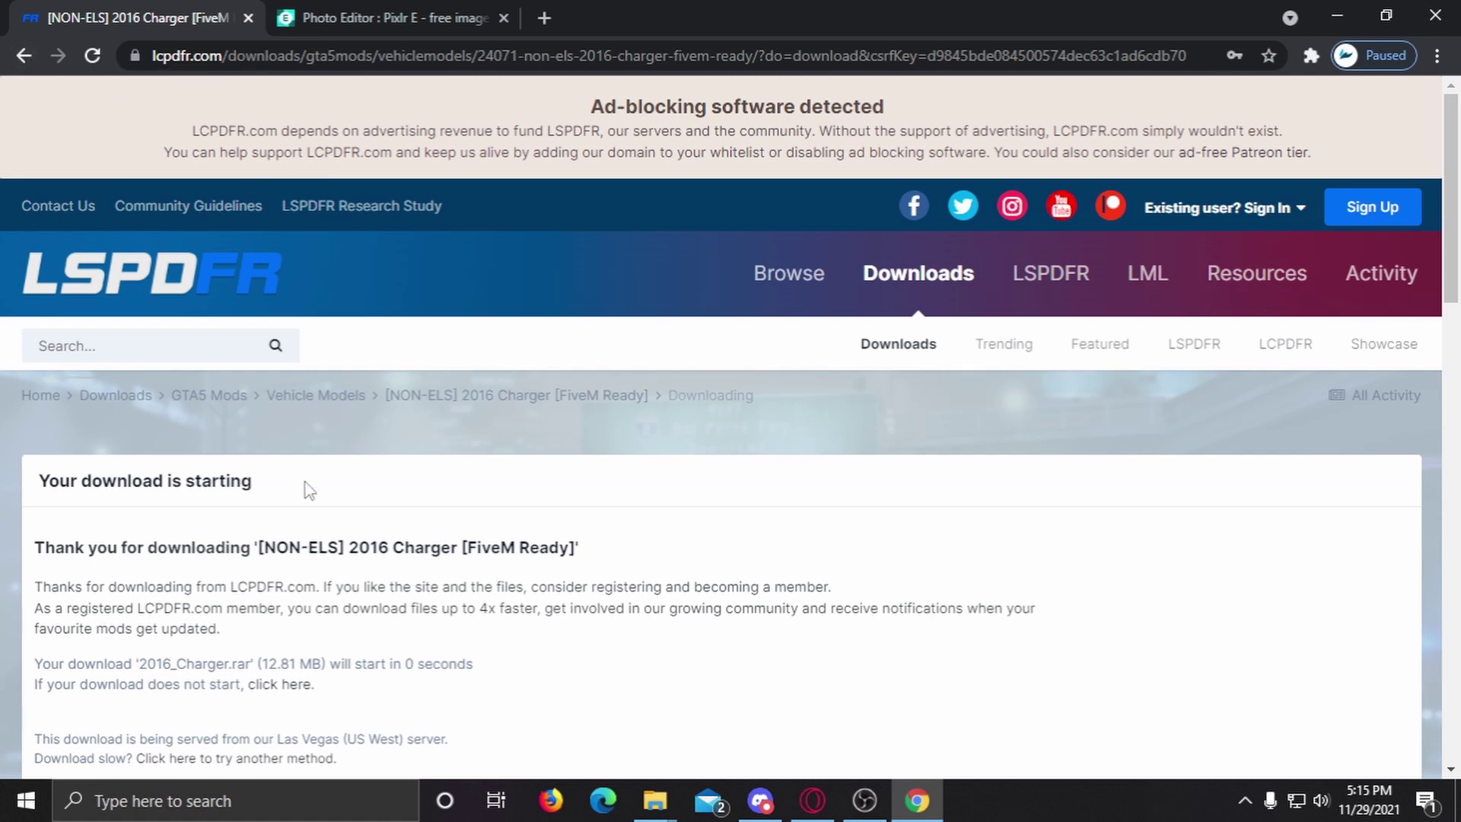
left_click(233, 747)
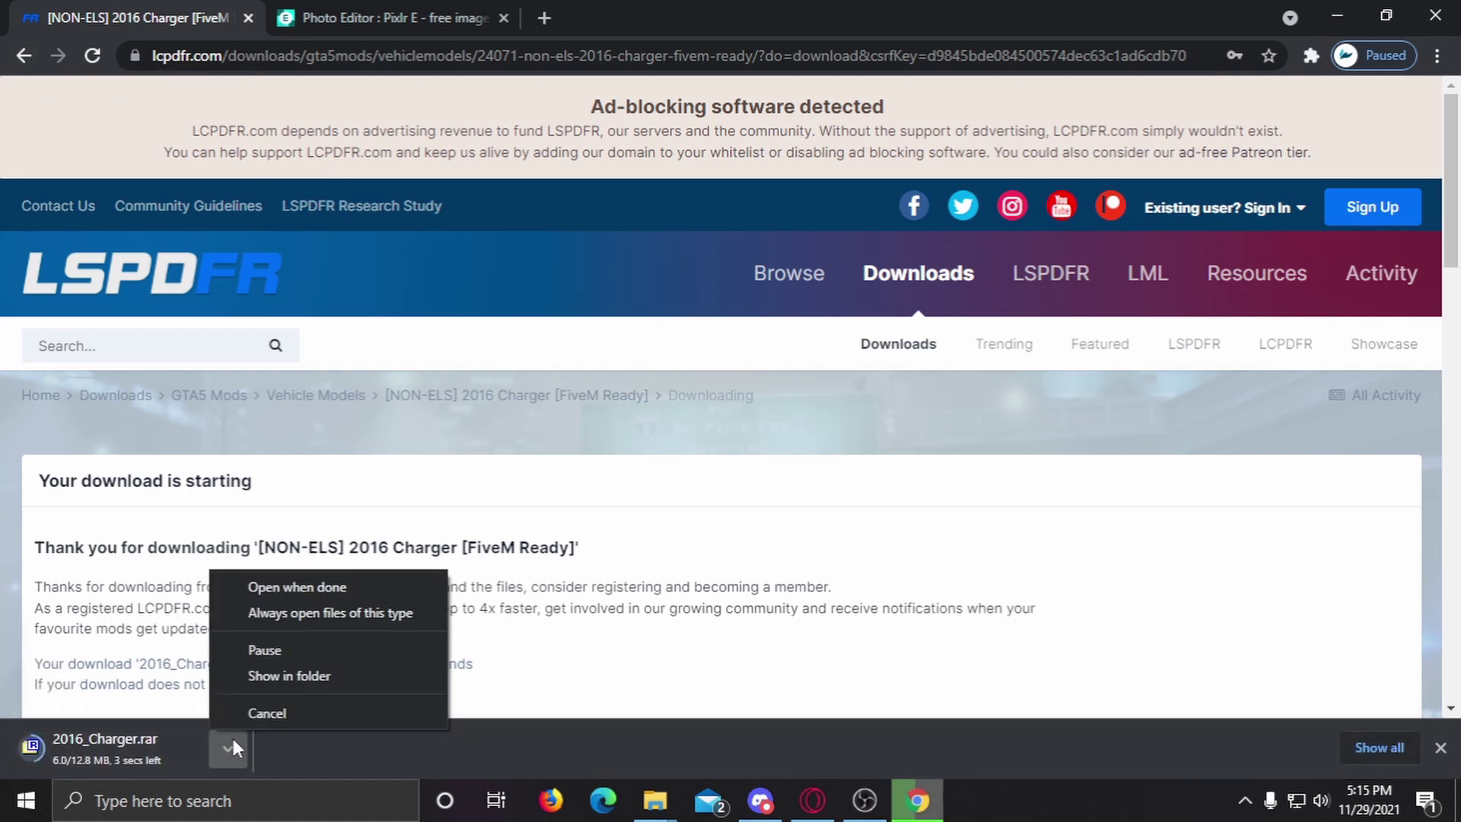
left_click(271, 705)
left_click(24, 56)
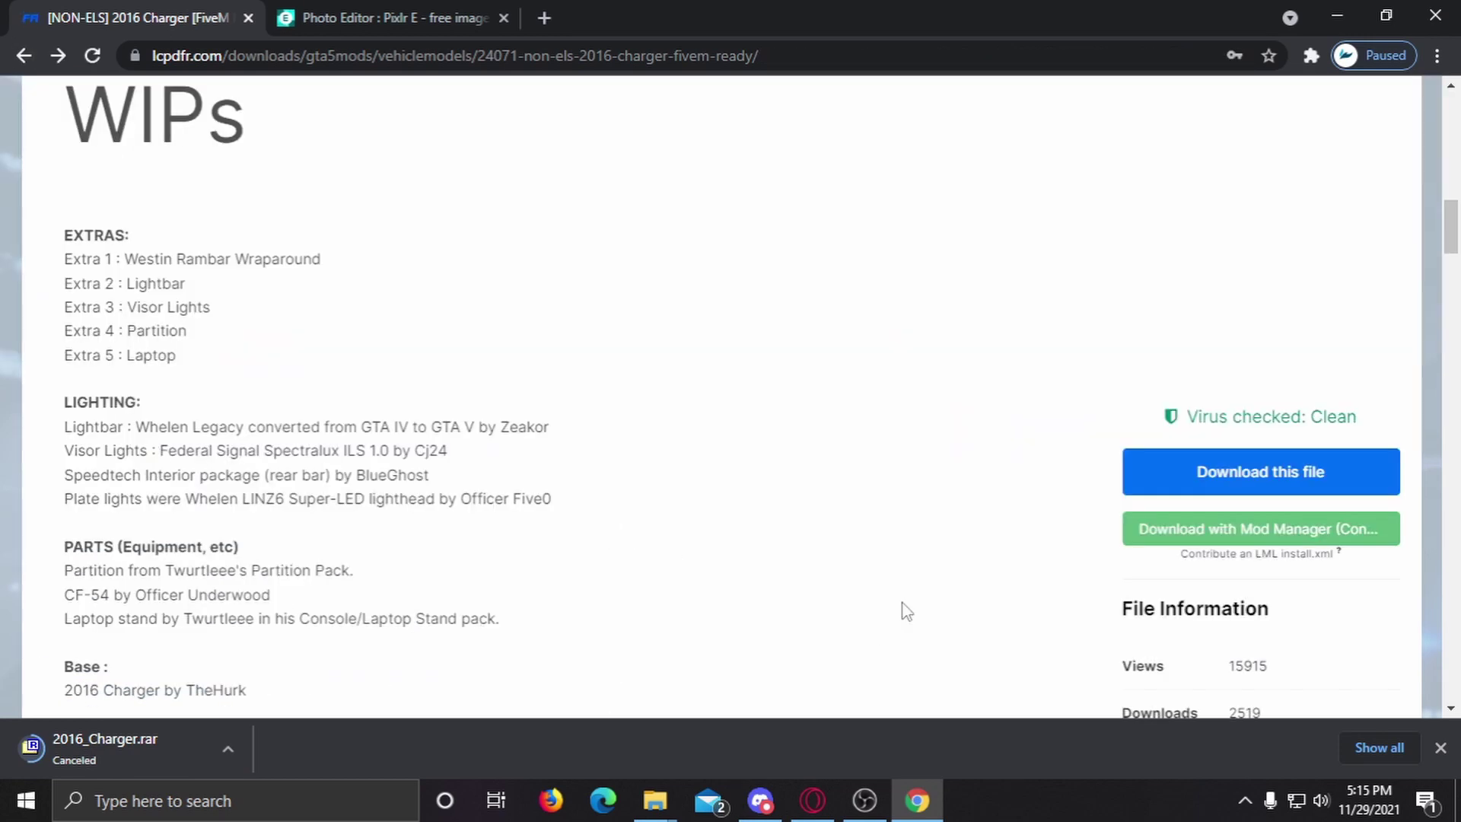
left_click(1440, 748)
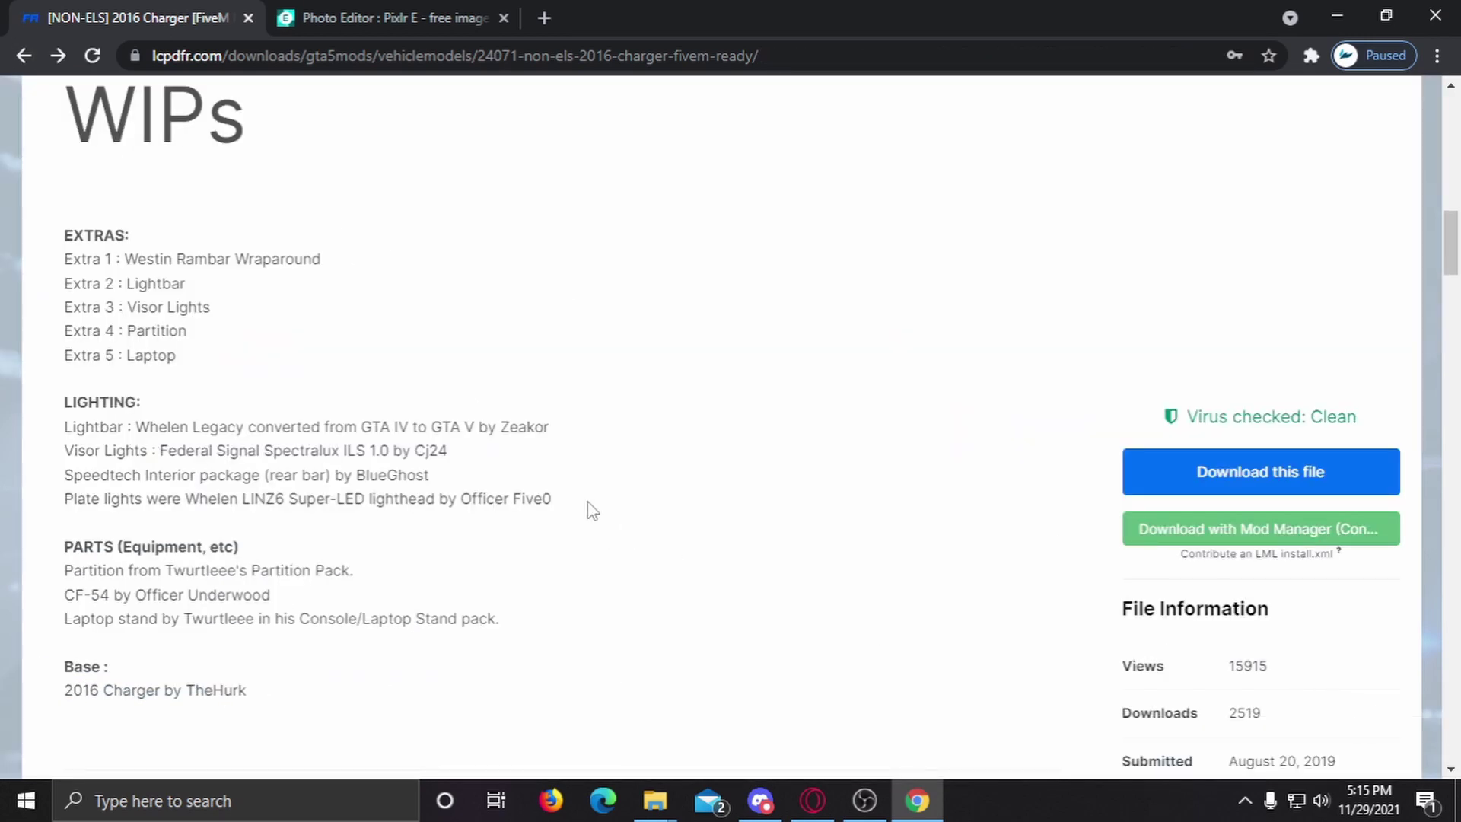
scroll(457, 525, "up", 4)
left_click(1324, 11)
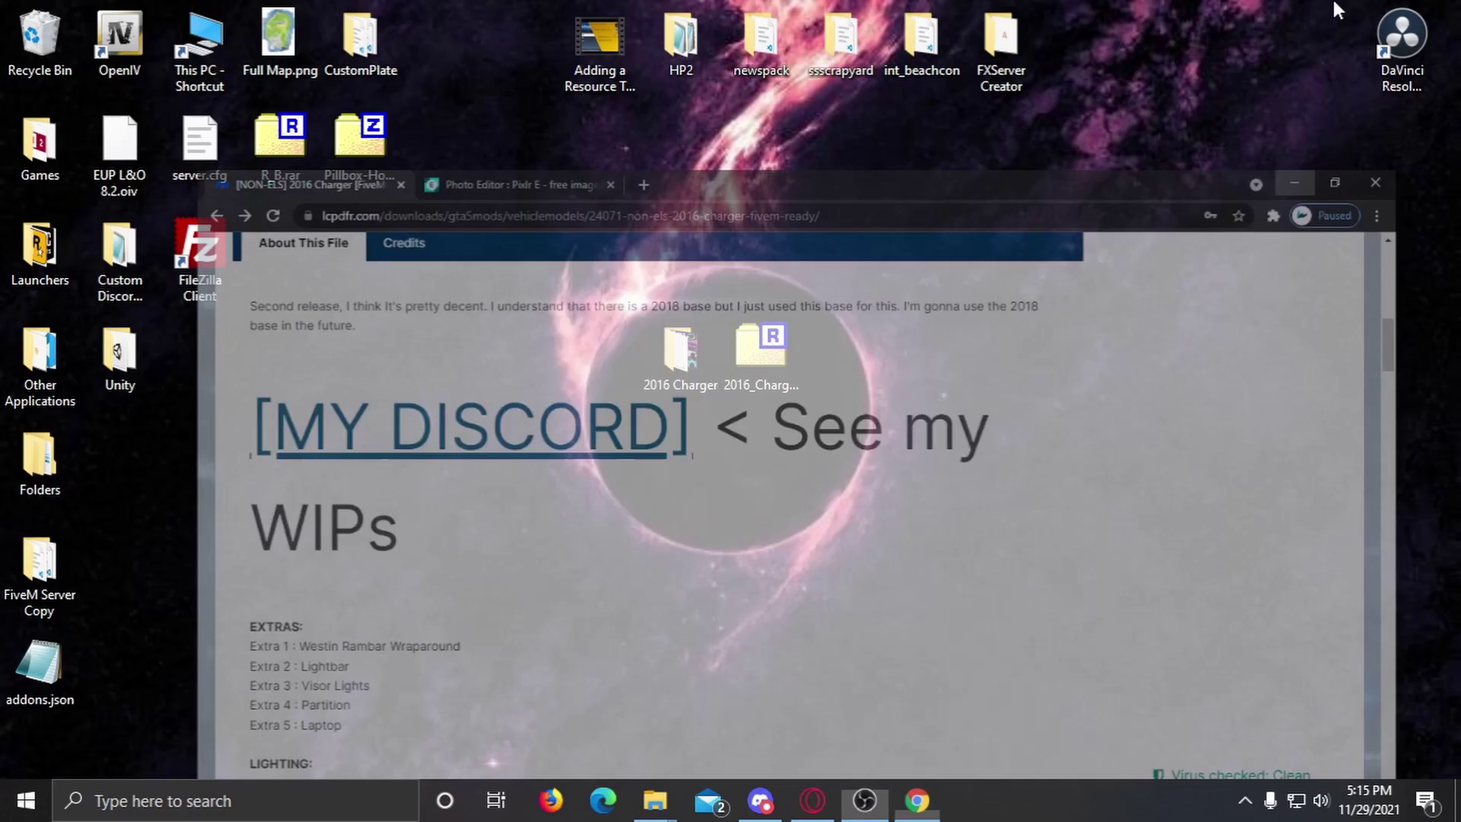
Step: Drag the 2016_Charger.rar archive from the desktop into the Recycle Bin
left_click_drag(837, 444, 746, 348)
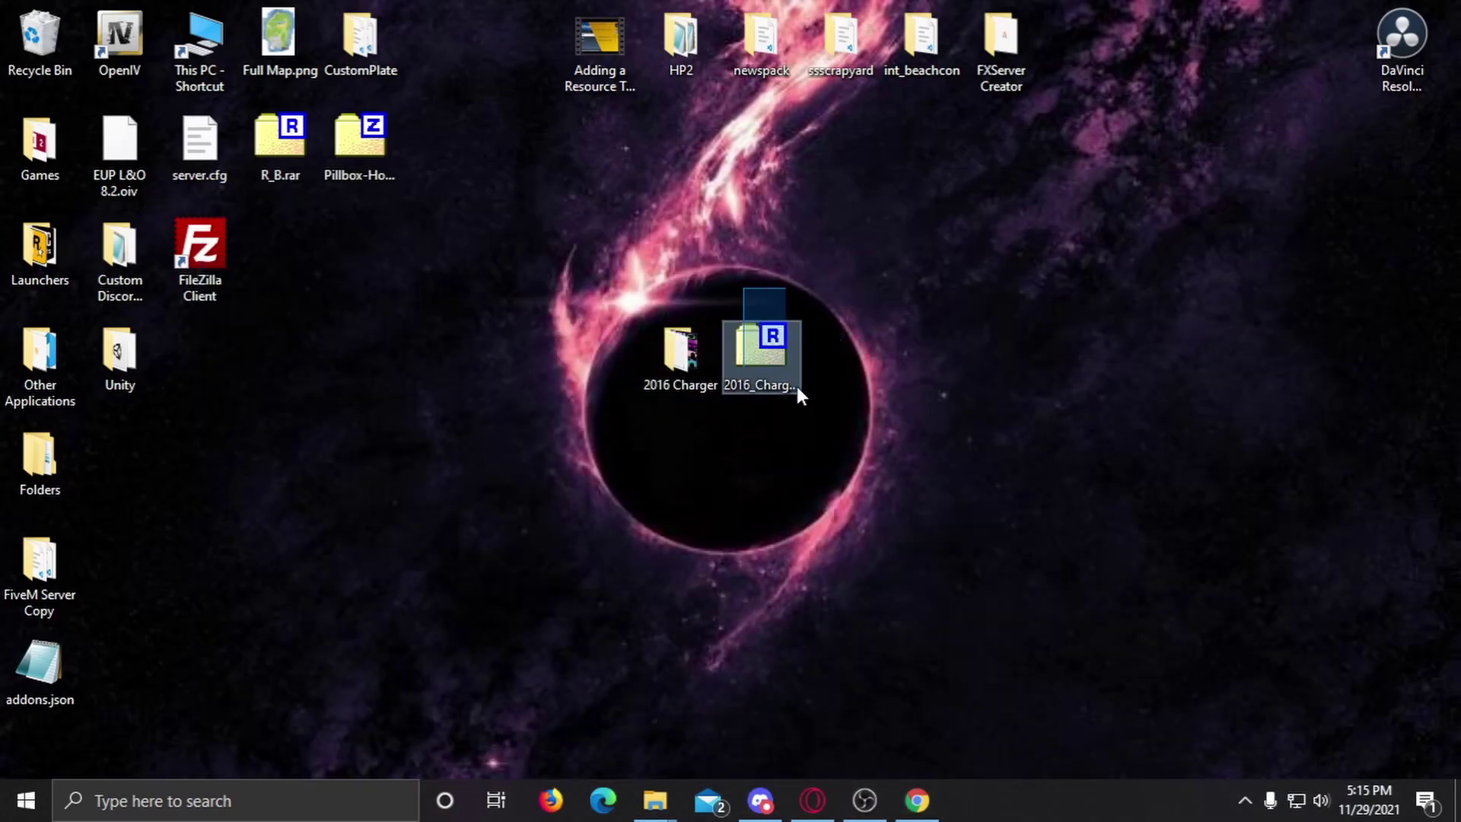
left_click_drag(751, 364, 911, 277)
left_click(673, 356)
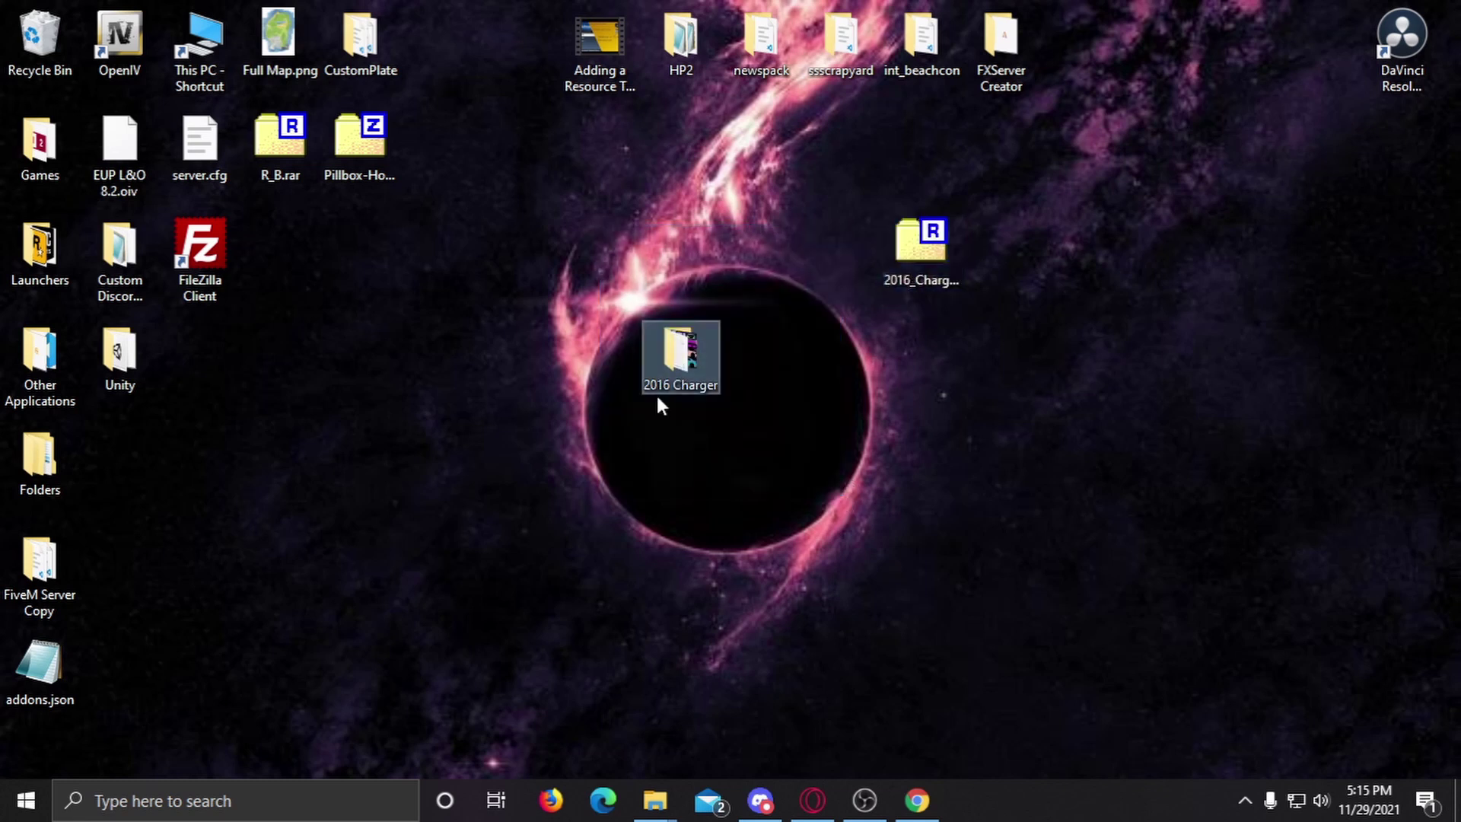
left_click_drag(926, 259, 908, 318)
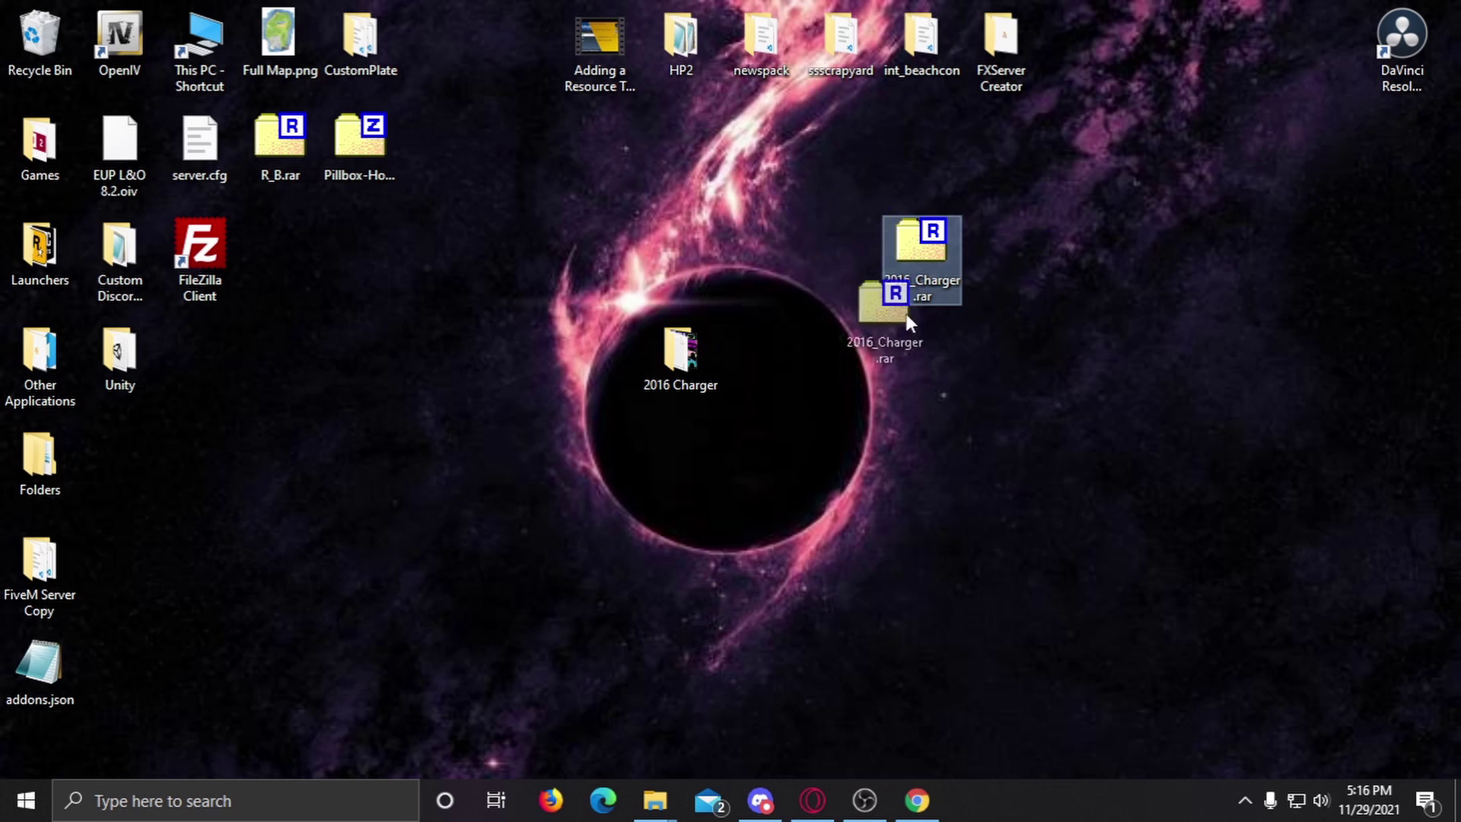
left_click_drag(654, 148, 37, 42)
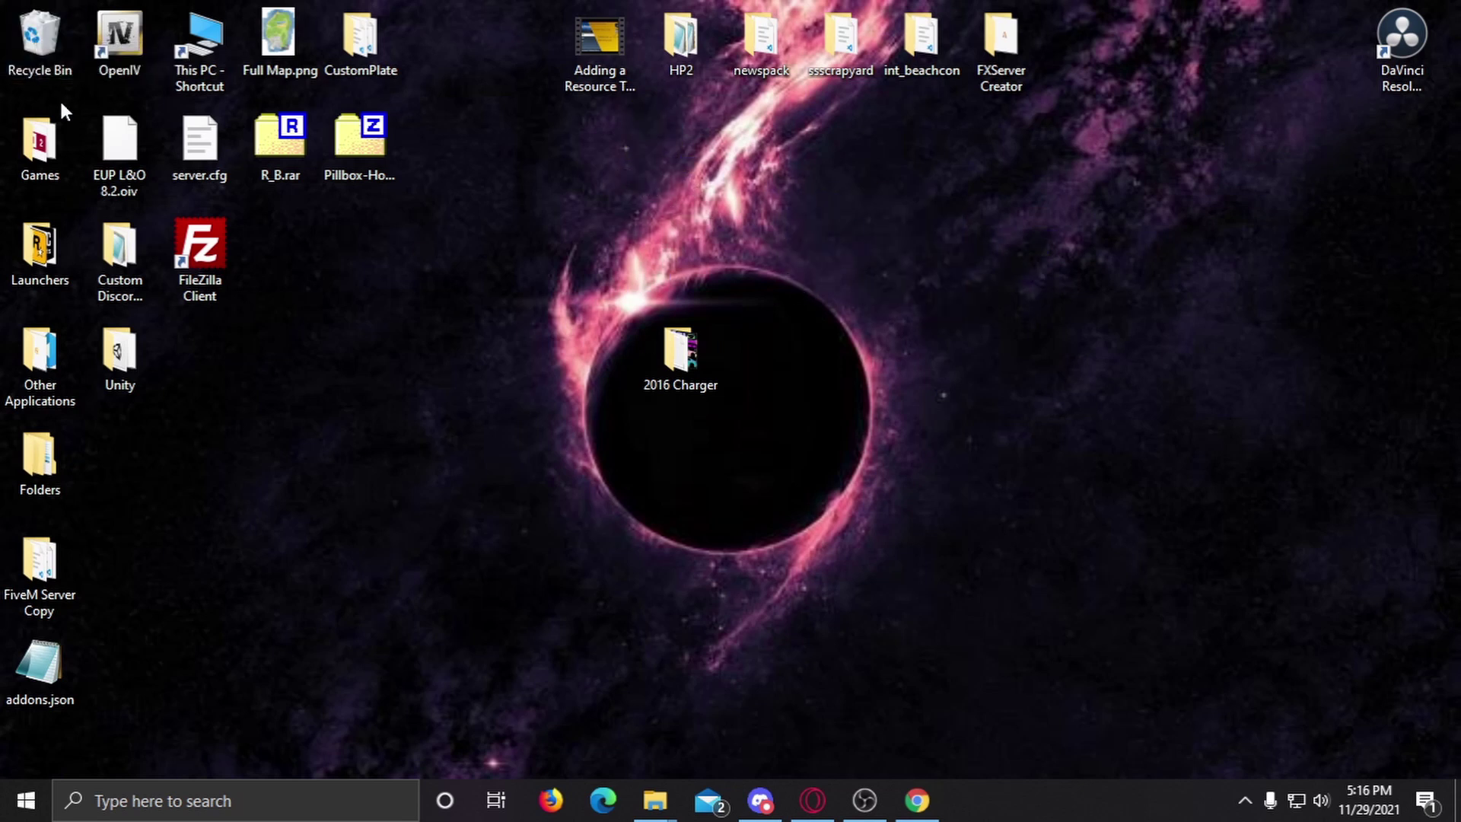
Step: Open the 2016 Charger folder and try to open charger_sign_1.dds
double_click(673, 363)
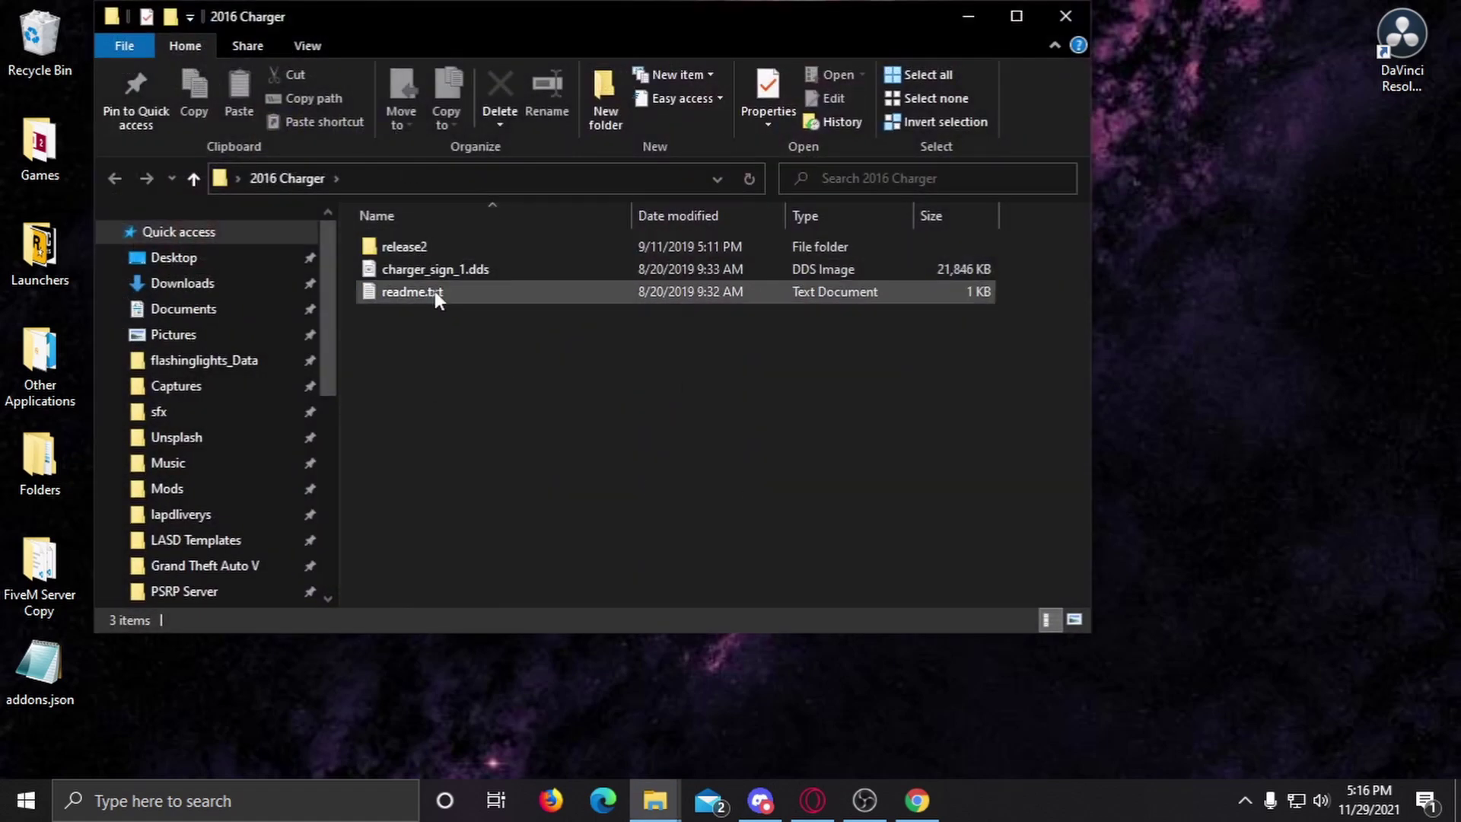
left_click(442, 274)
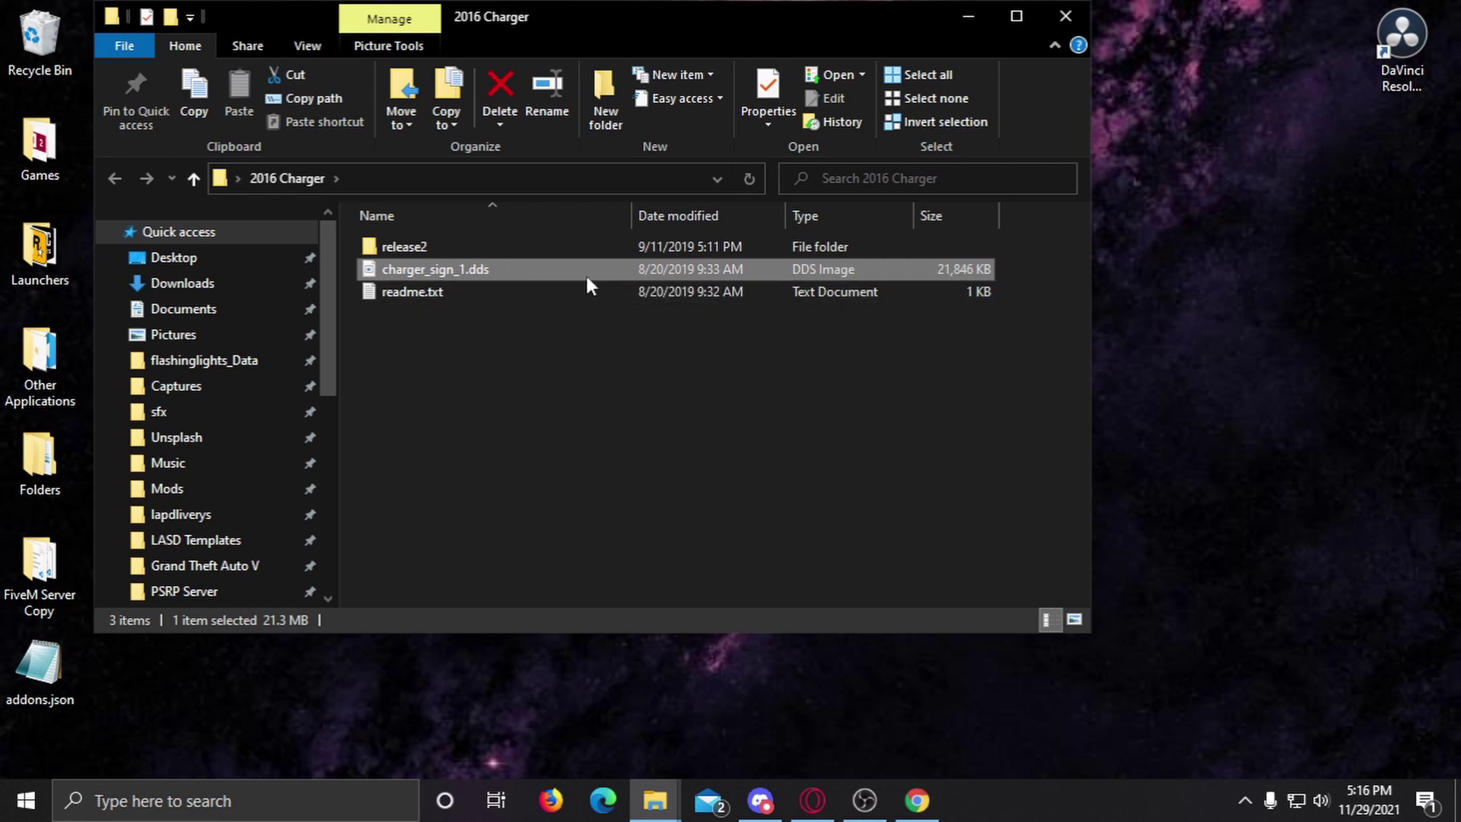
left_click(496, 268)
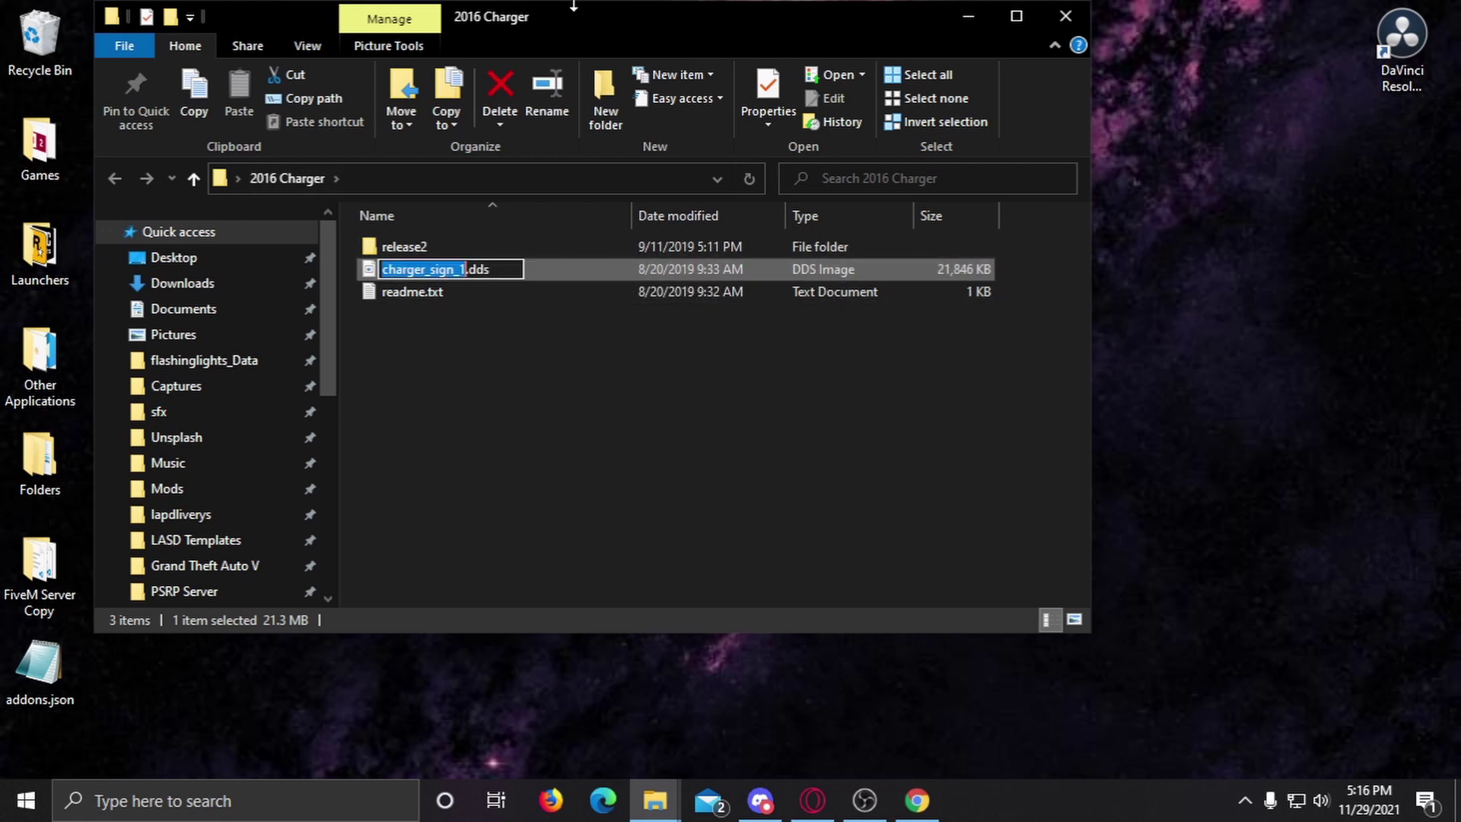
double_click(545, 268)
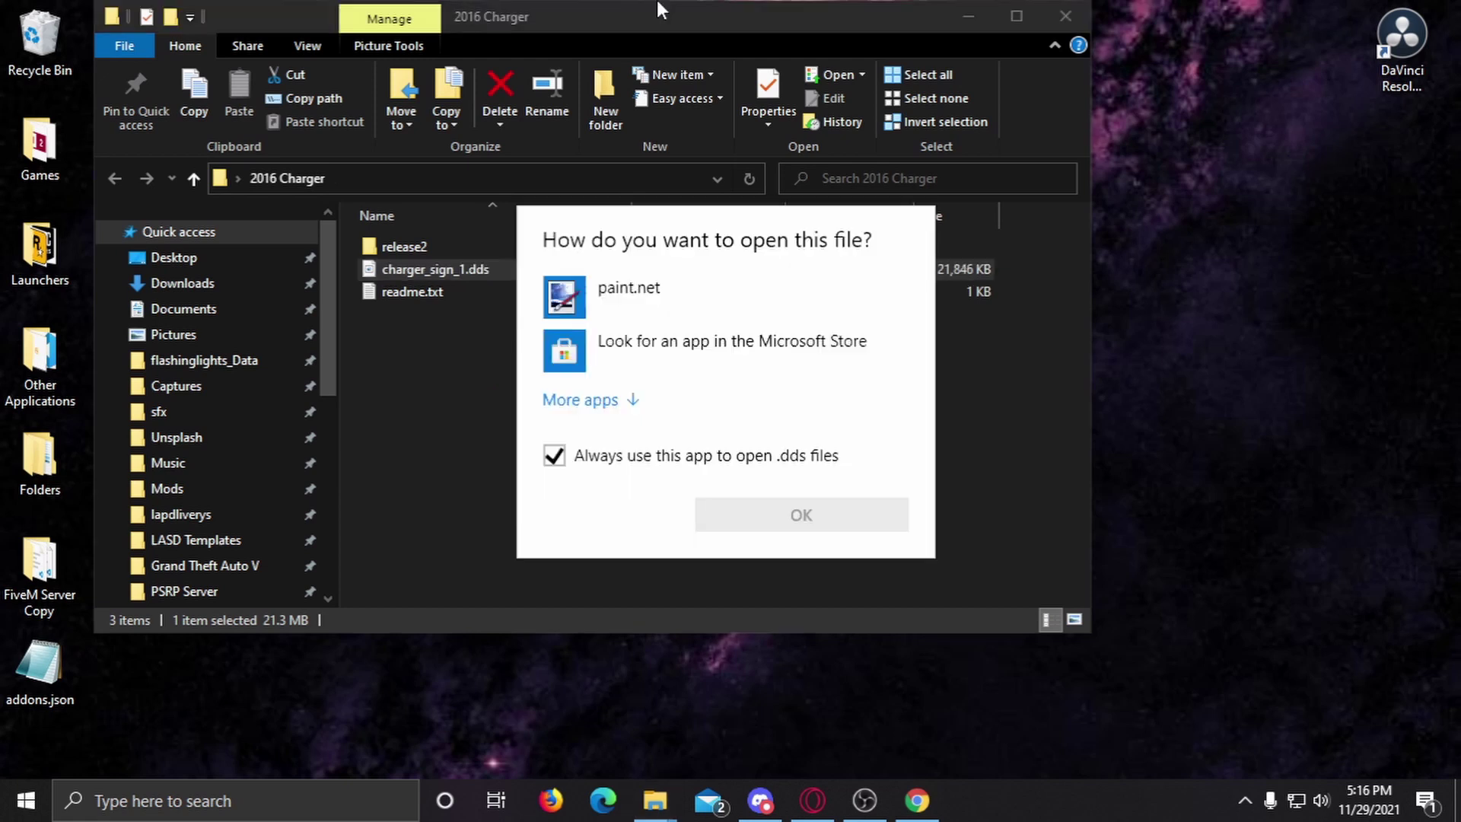
Step: Browse the app choices for the texture without picking one, then minimize the folder window
left_click(633, 399)
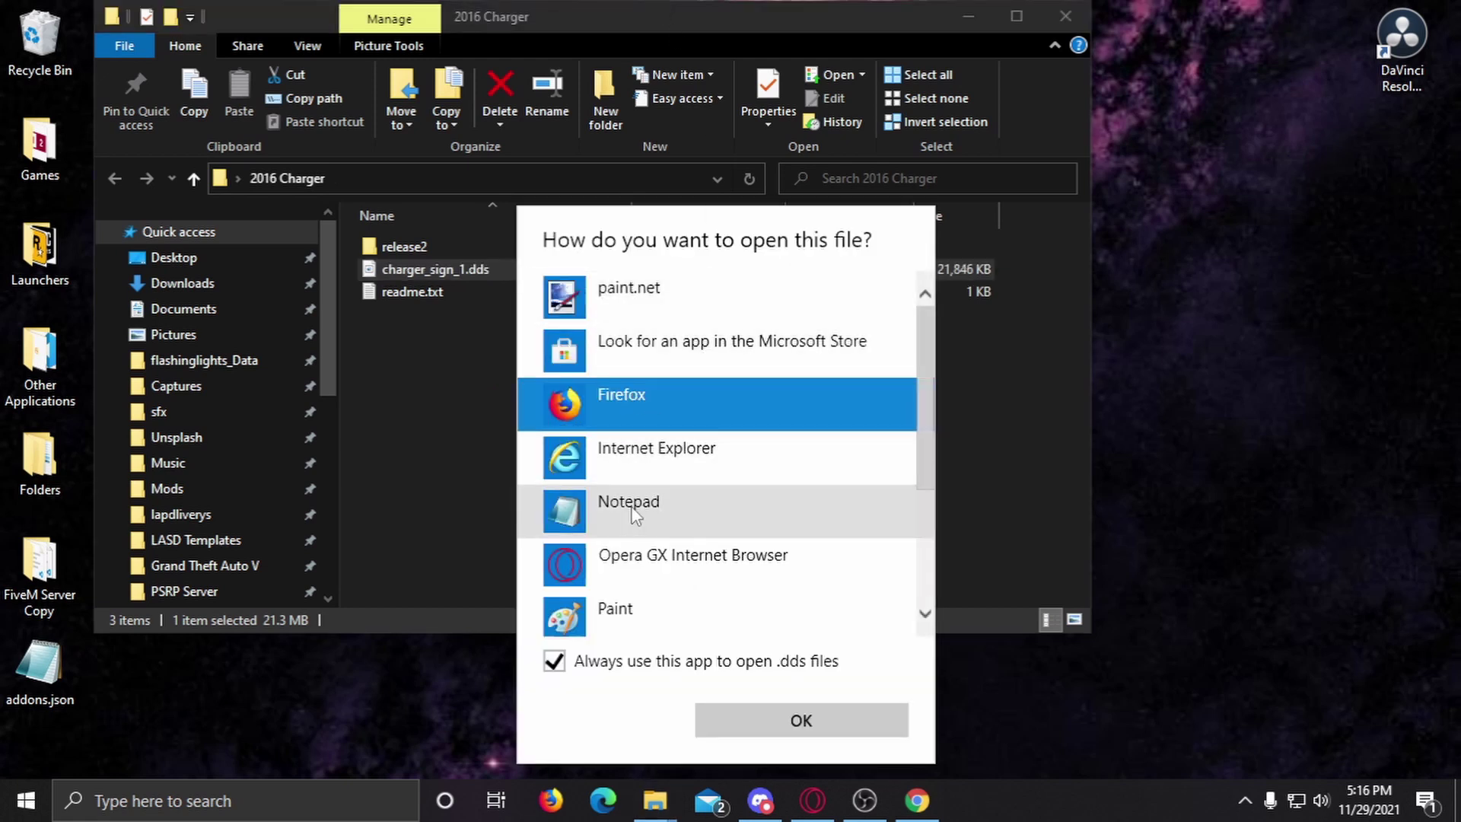
scroll(628, 525, "down", 1)
scroll(629, 525, "down", 2)
scroll(639, 434, "up", 4)
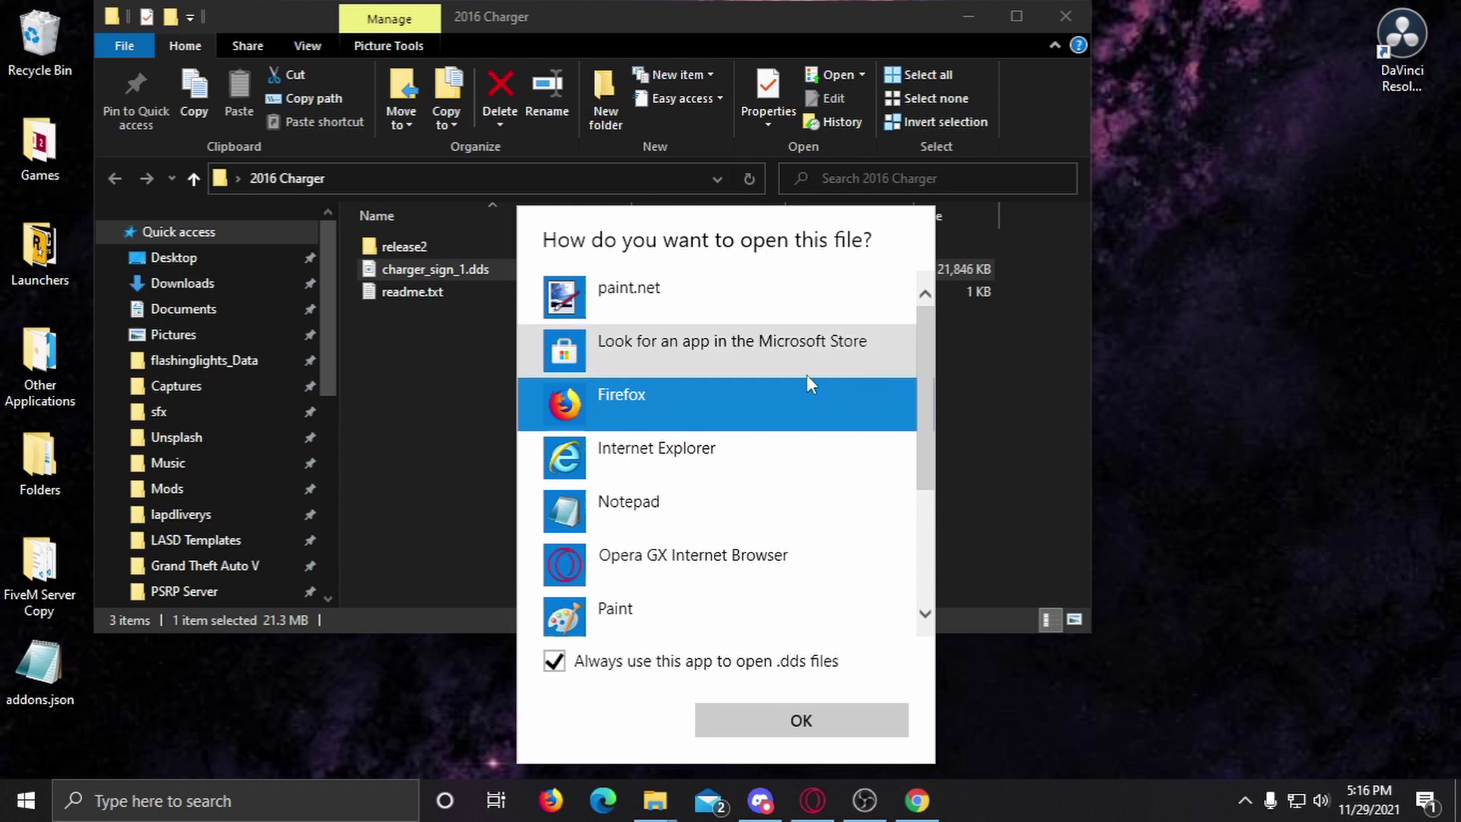
key("Escape")
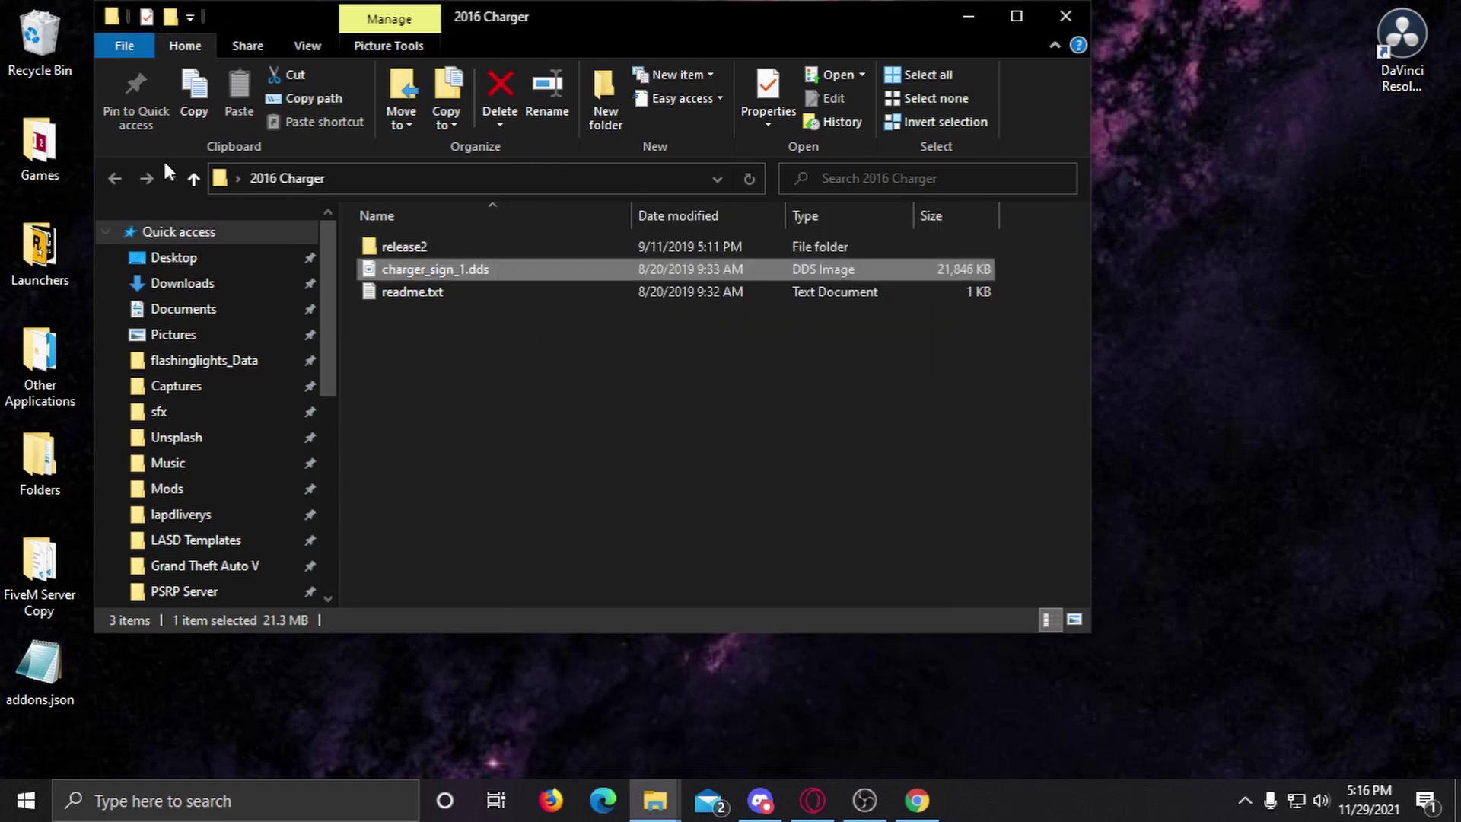
left_click(863, 73)
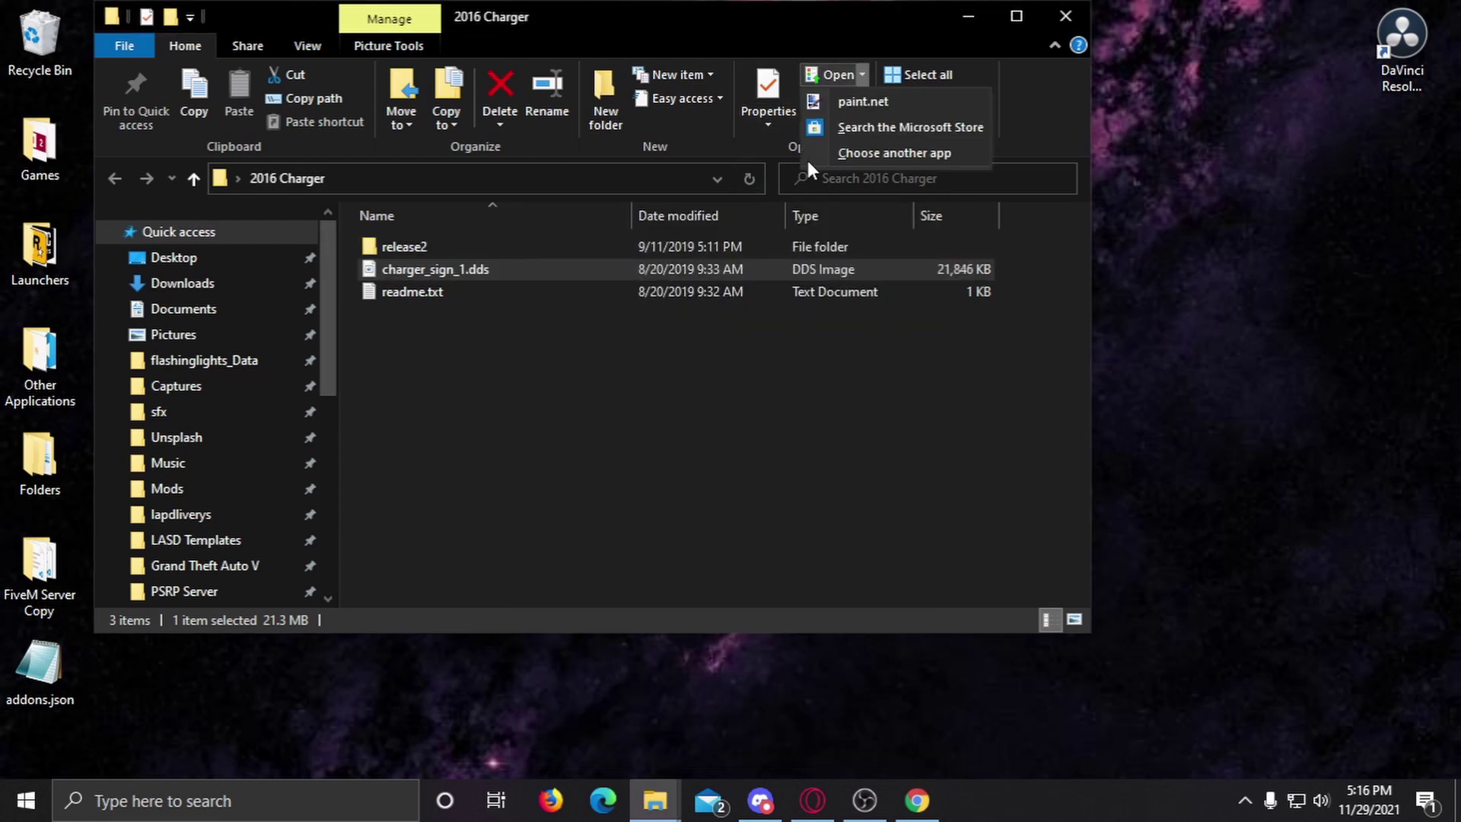
left_click(896, 157)
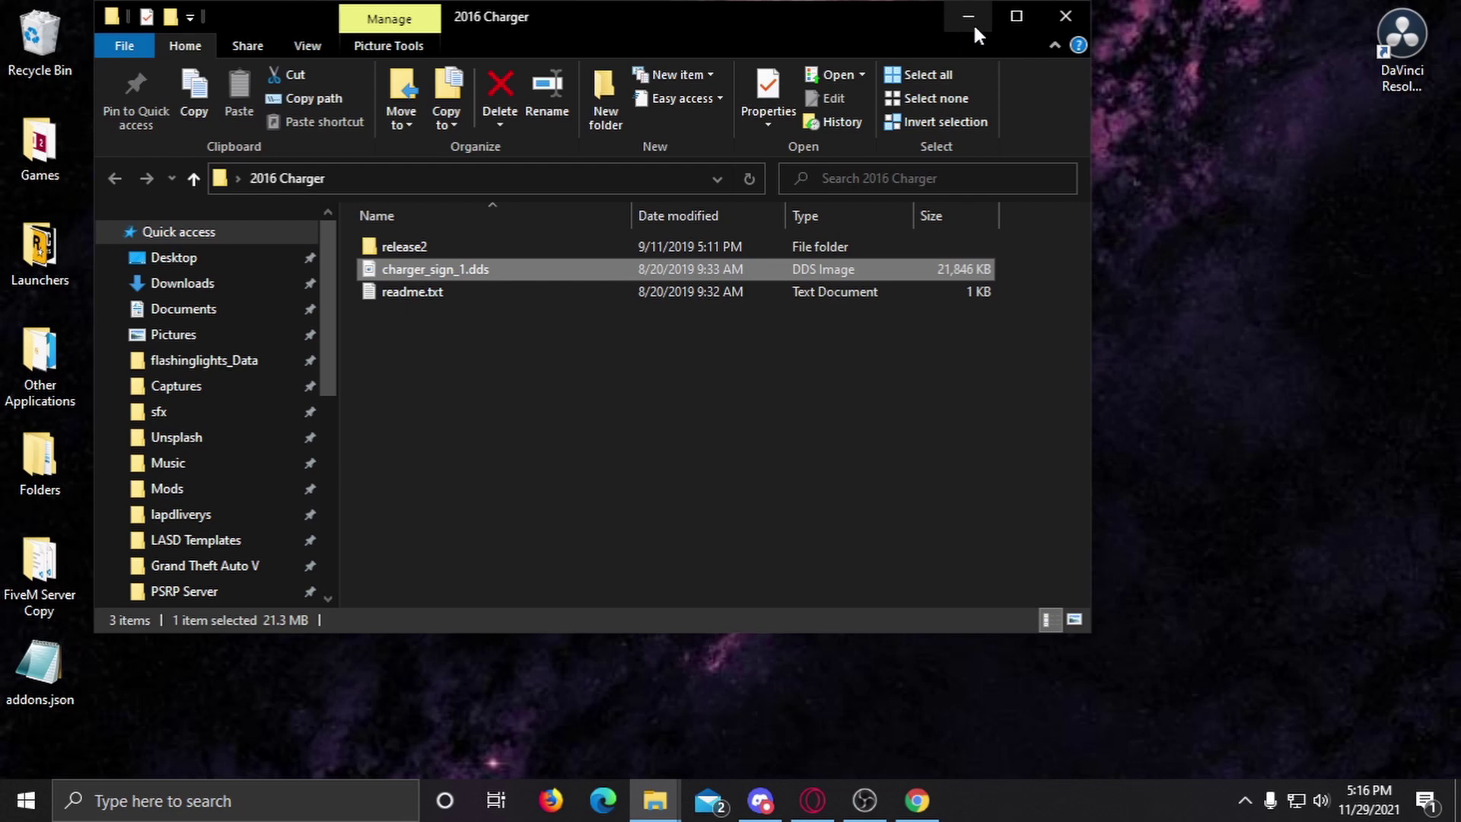
left_click(983, 15)
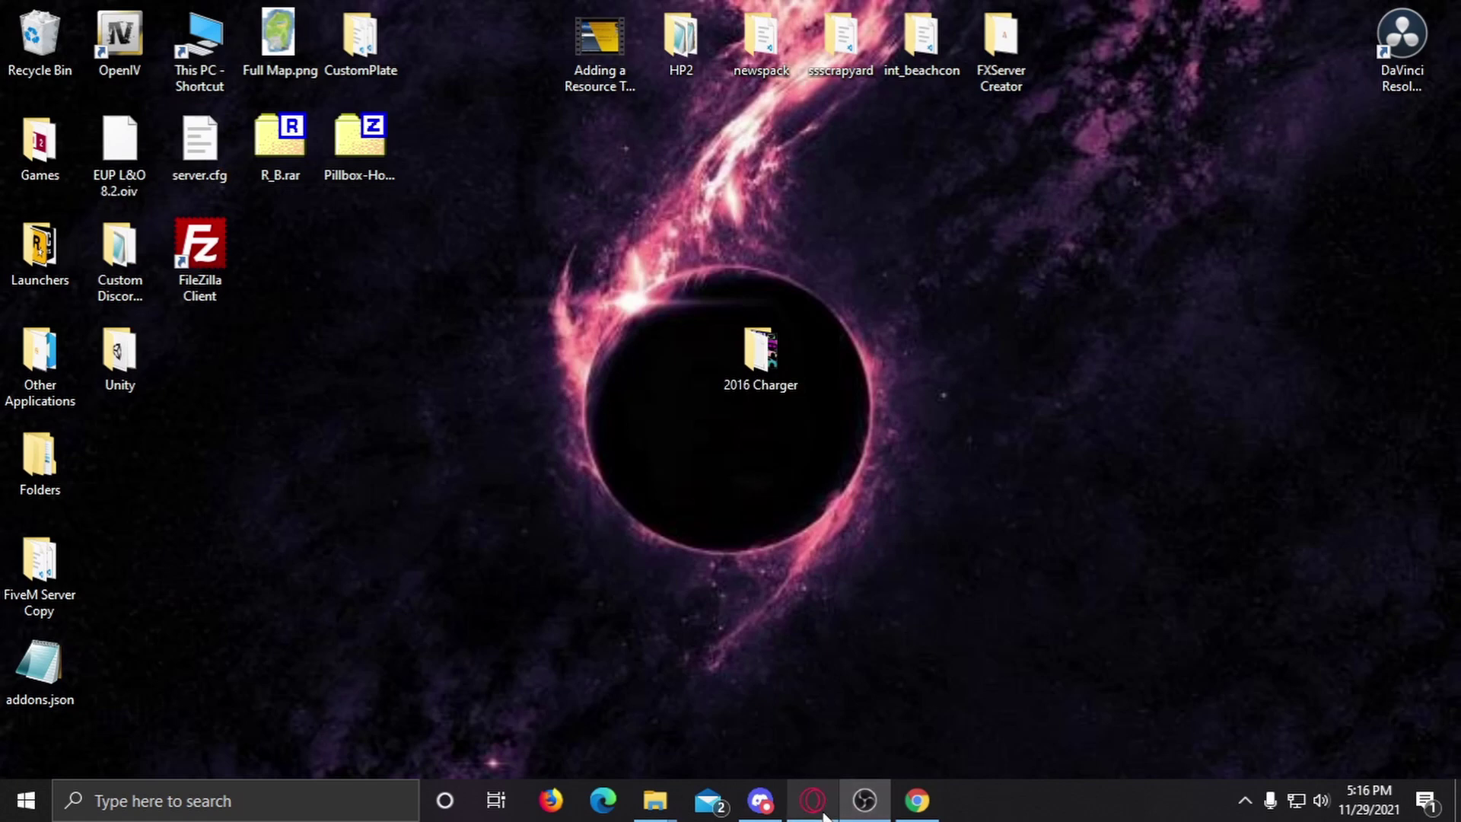
Step: Return to Chrome on the Pixlr photo editor page showing the Charger texture
left_click(917, 800)
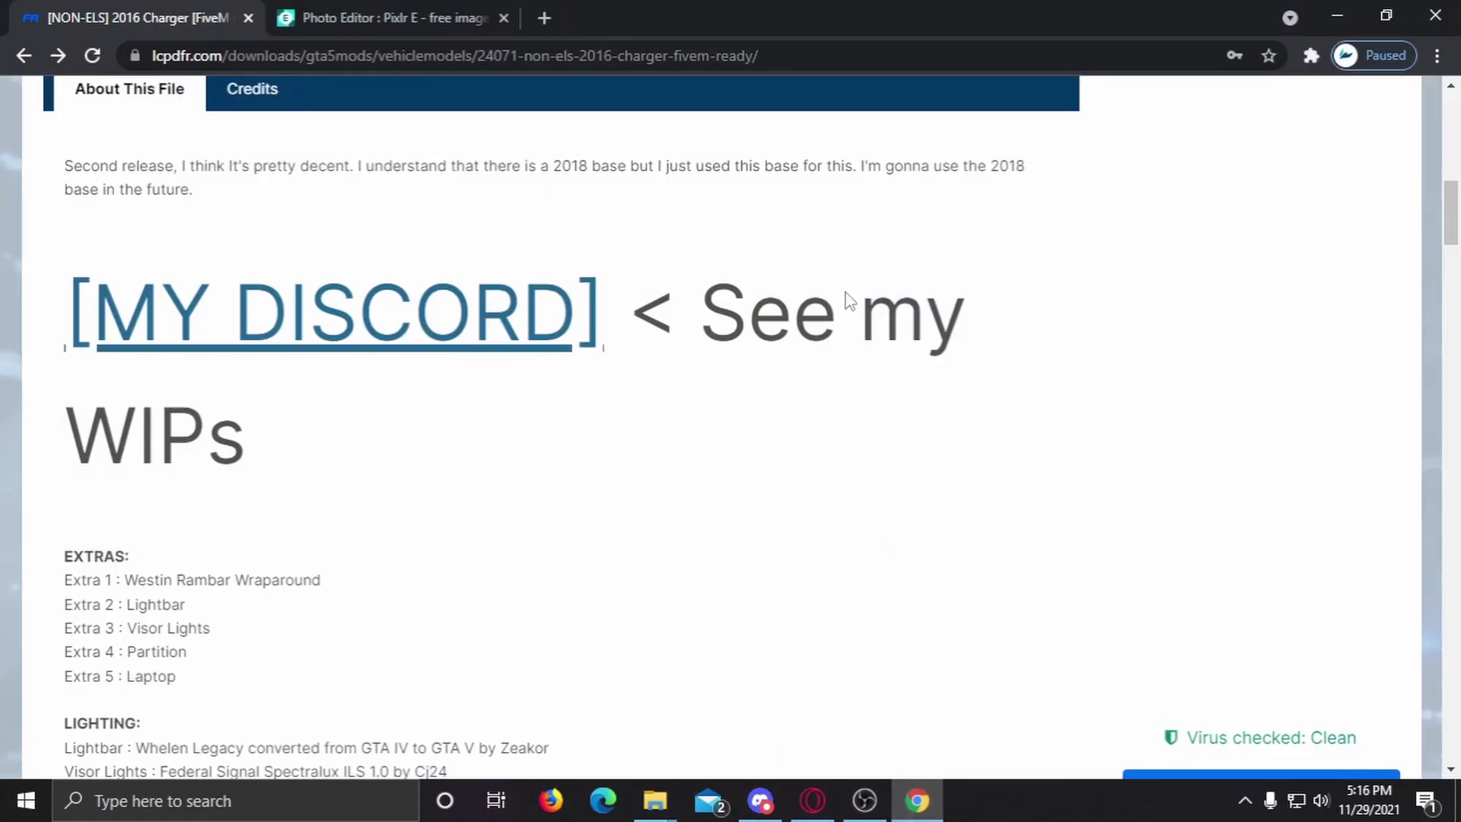
left_click(321, 9)
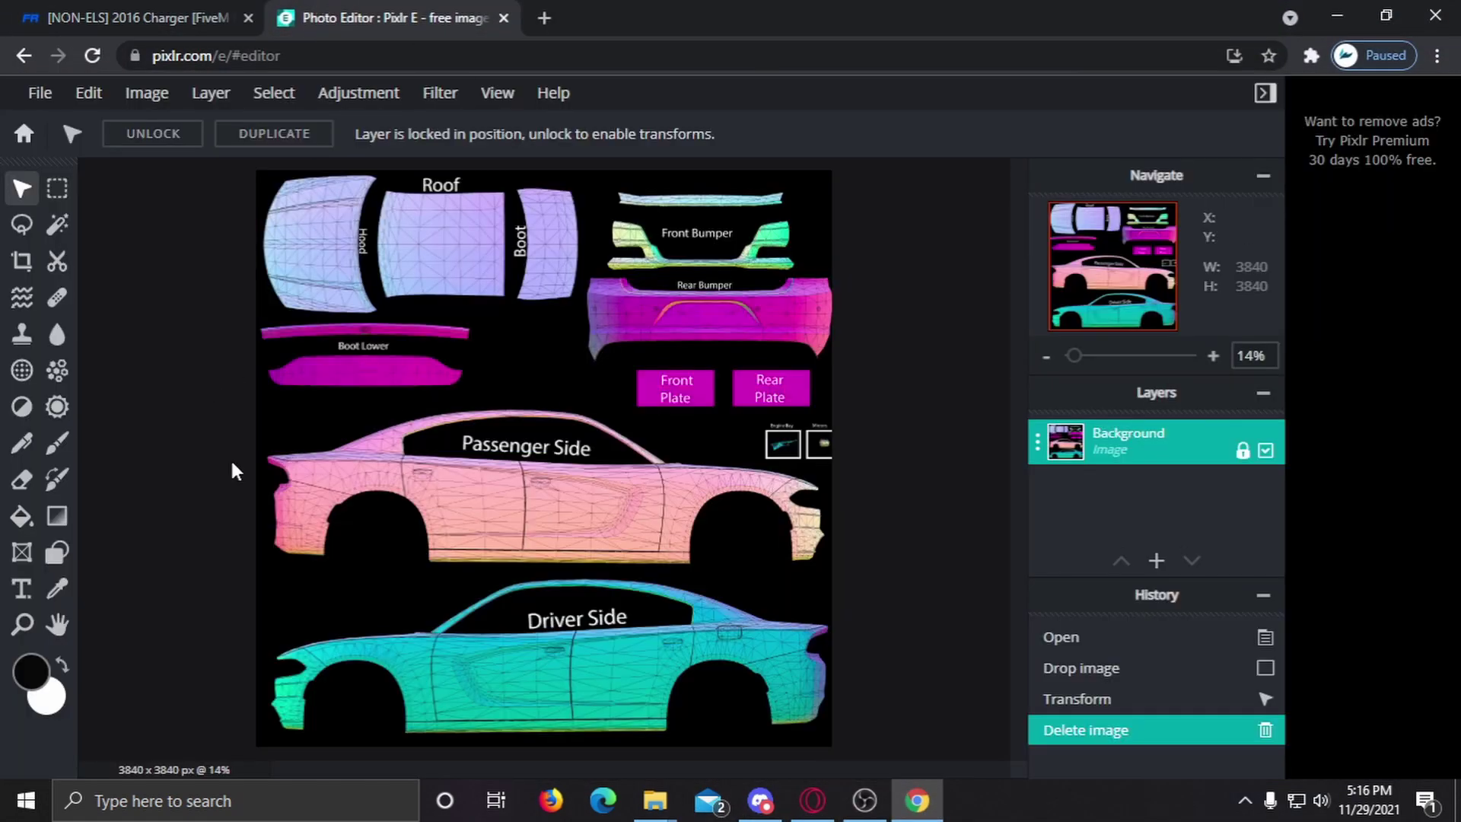
scroll(317, 262, "up", 2)
scroll(433, 406, "down", 3)
scroll(564, 487, "up", 4)
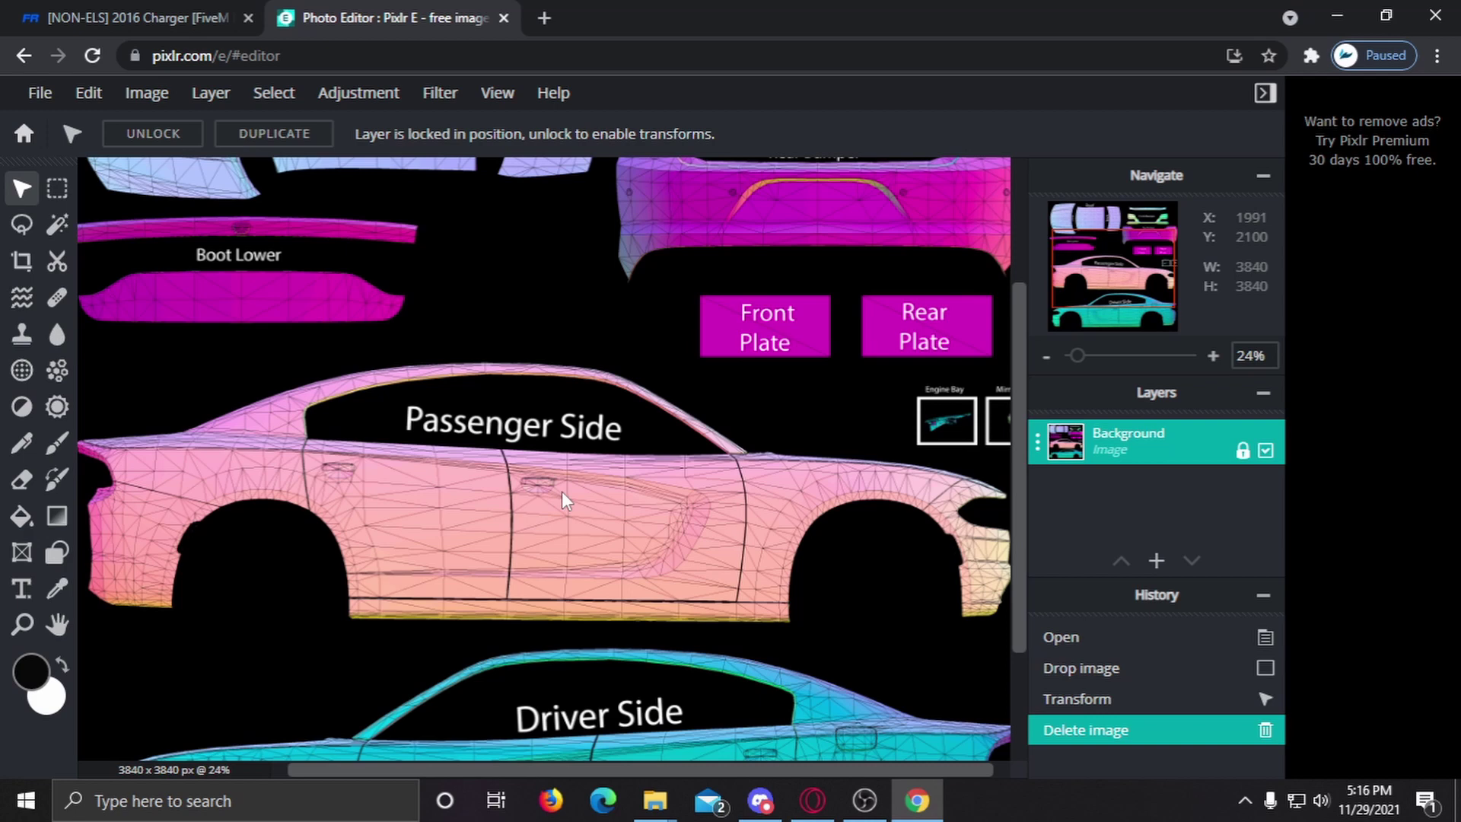
scroll(567, 493, "down", 3)
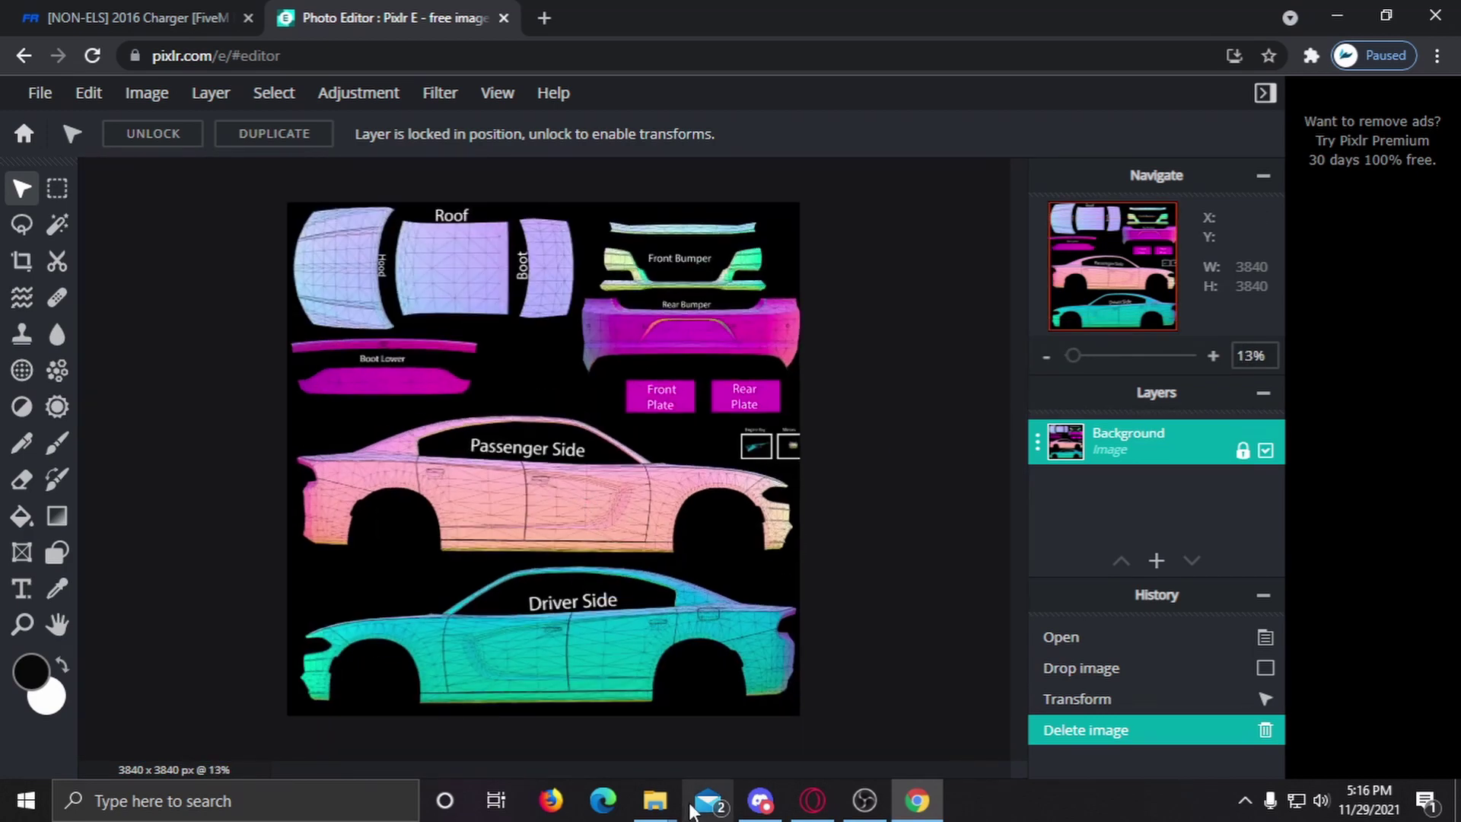
Step: Move the 2016 Charger folder window aside and drop the banner PNG onto the canvas
mouse_move(656, 804)
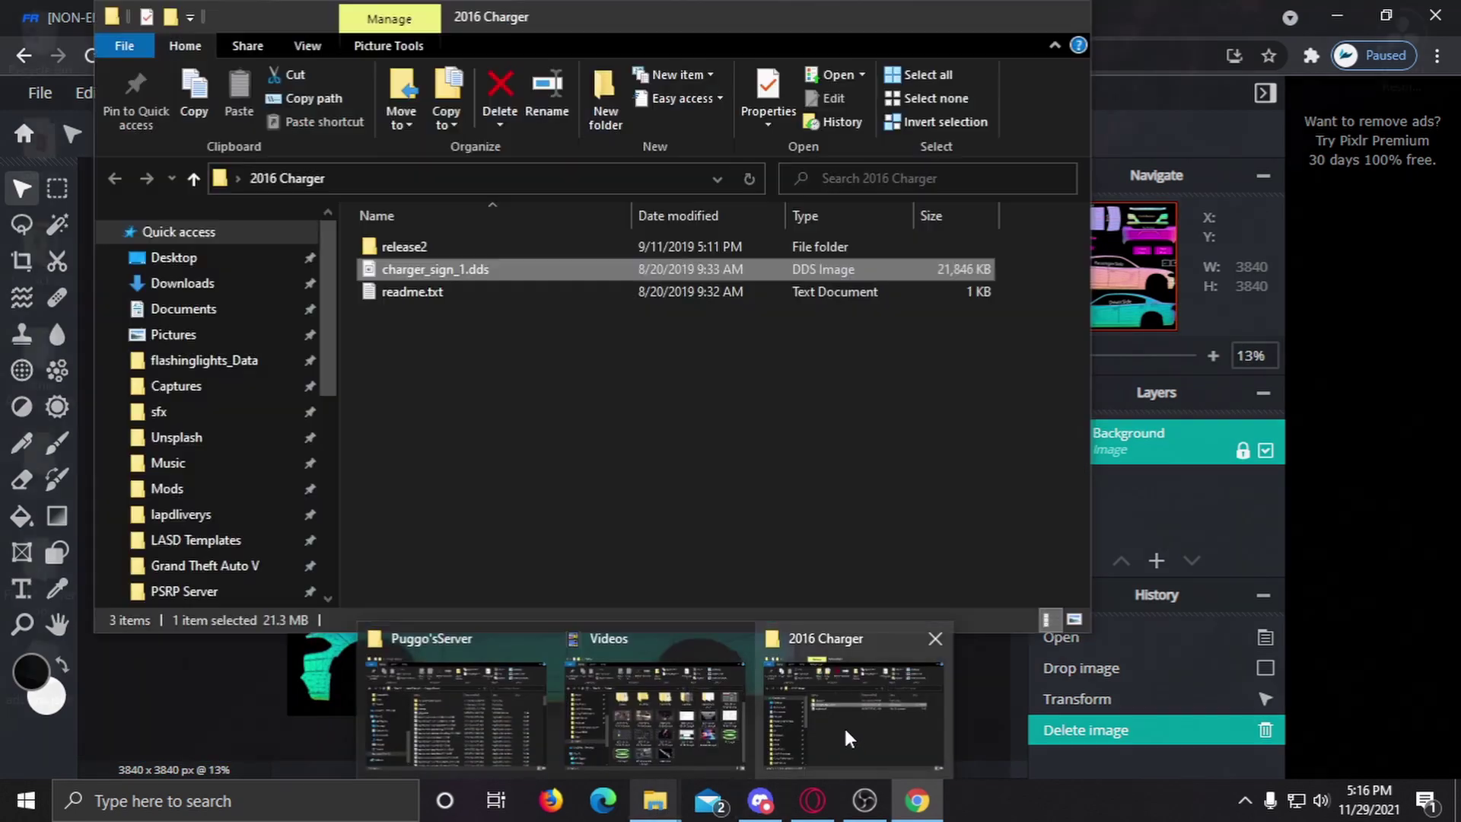
left_click(848, 737)
left_click_drag(520, 22, 874, 818)
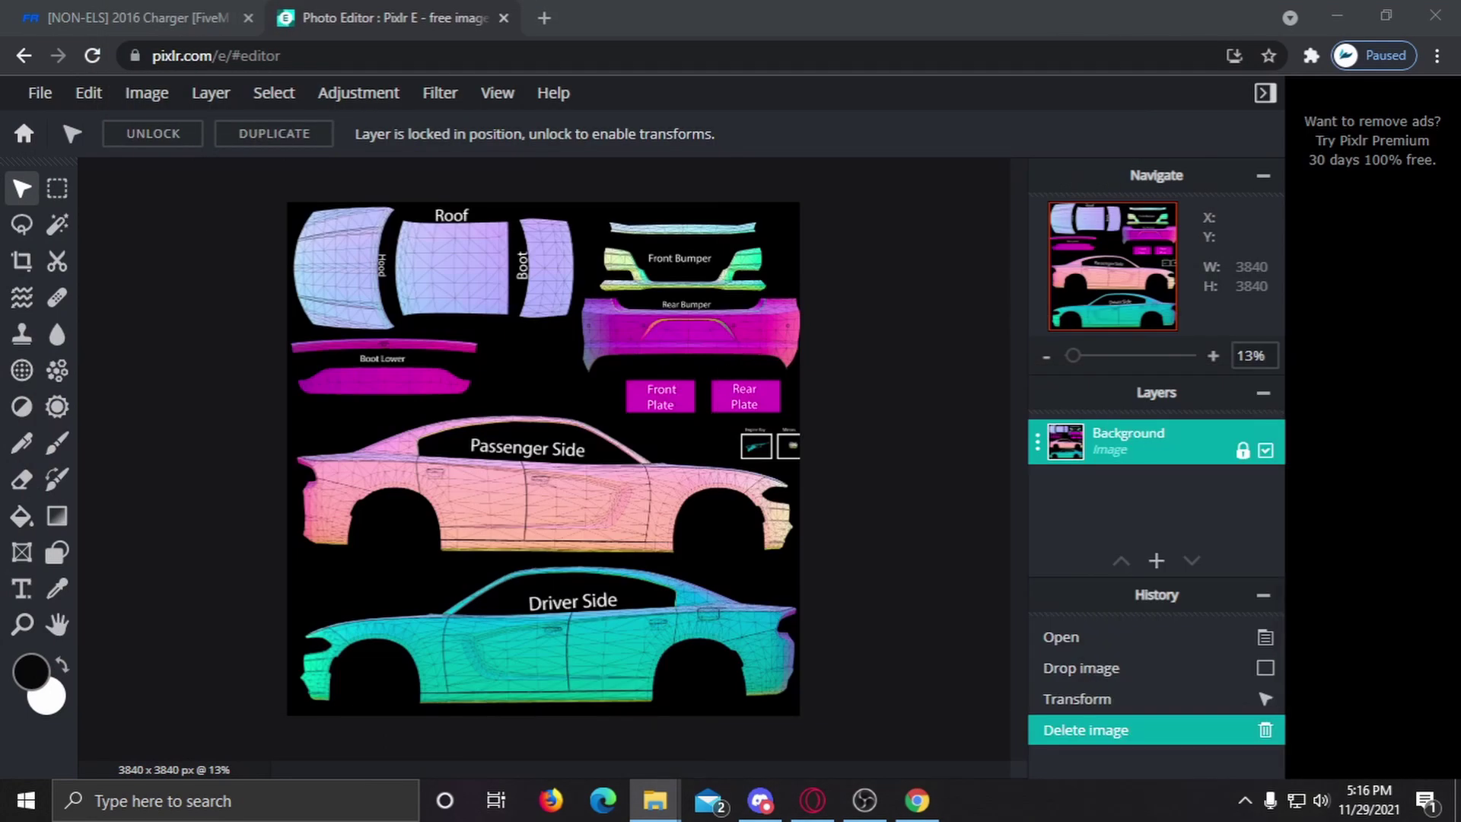
left_click_drag(913, 761, 601, 566)
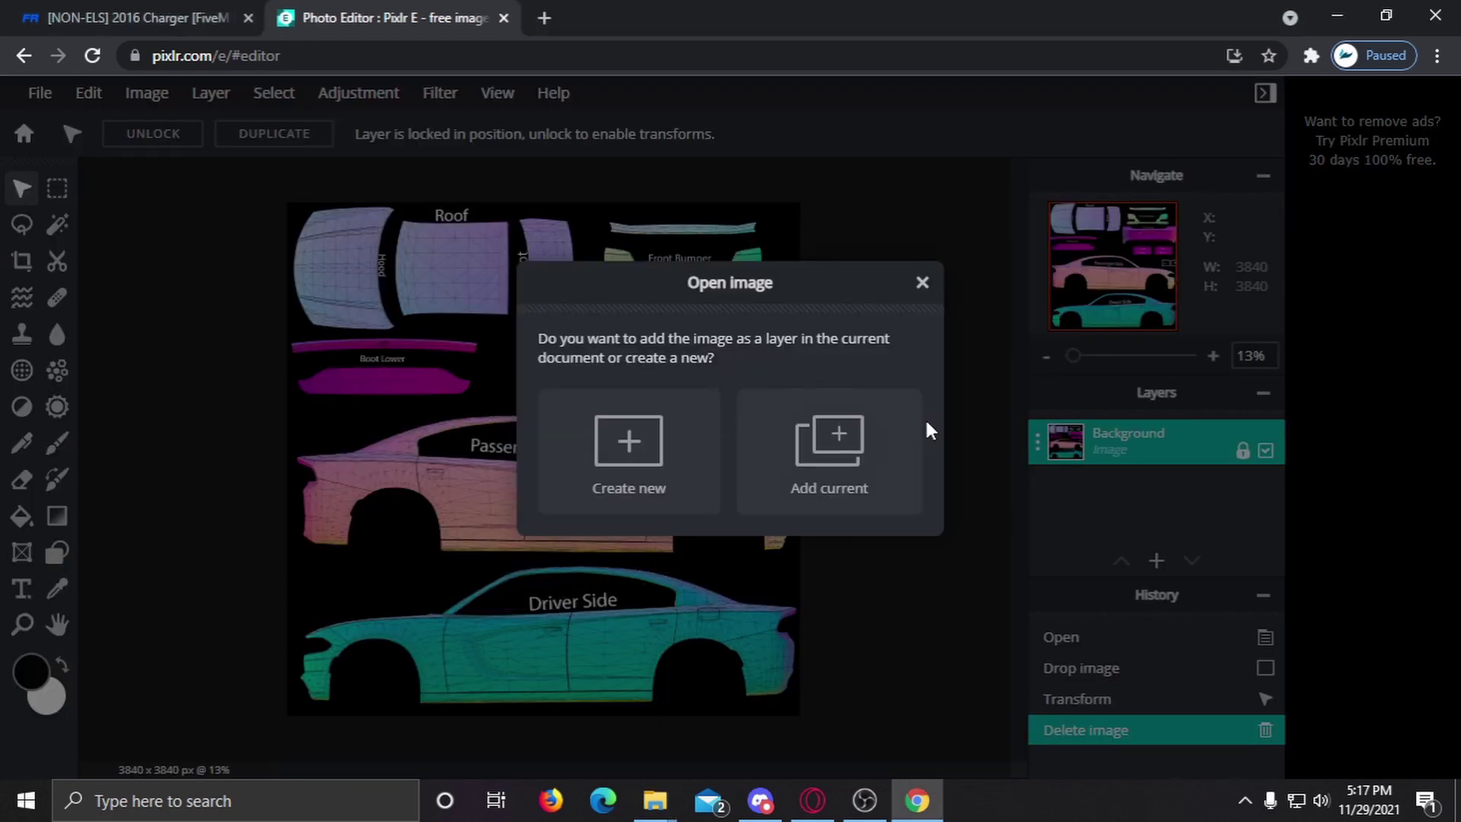
Step: Add the banner as a layer, resized to 1418x798 and placed on the passenger door
left_click(910, 438)
left_click_drag(503, 473, 503, 518)
left_click_drag(277, 349, 489, 444)
left_click_drag(615, 512, 576, 519)
scroll(576, 517, "up", 3)
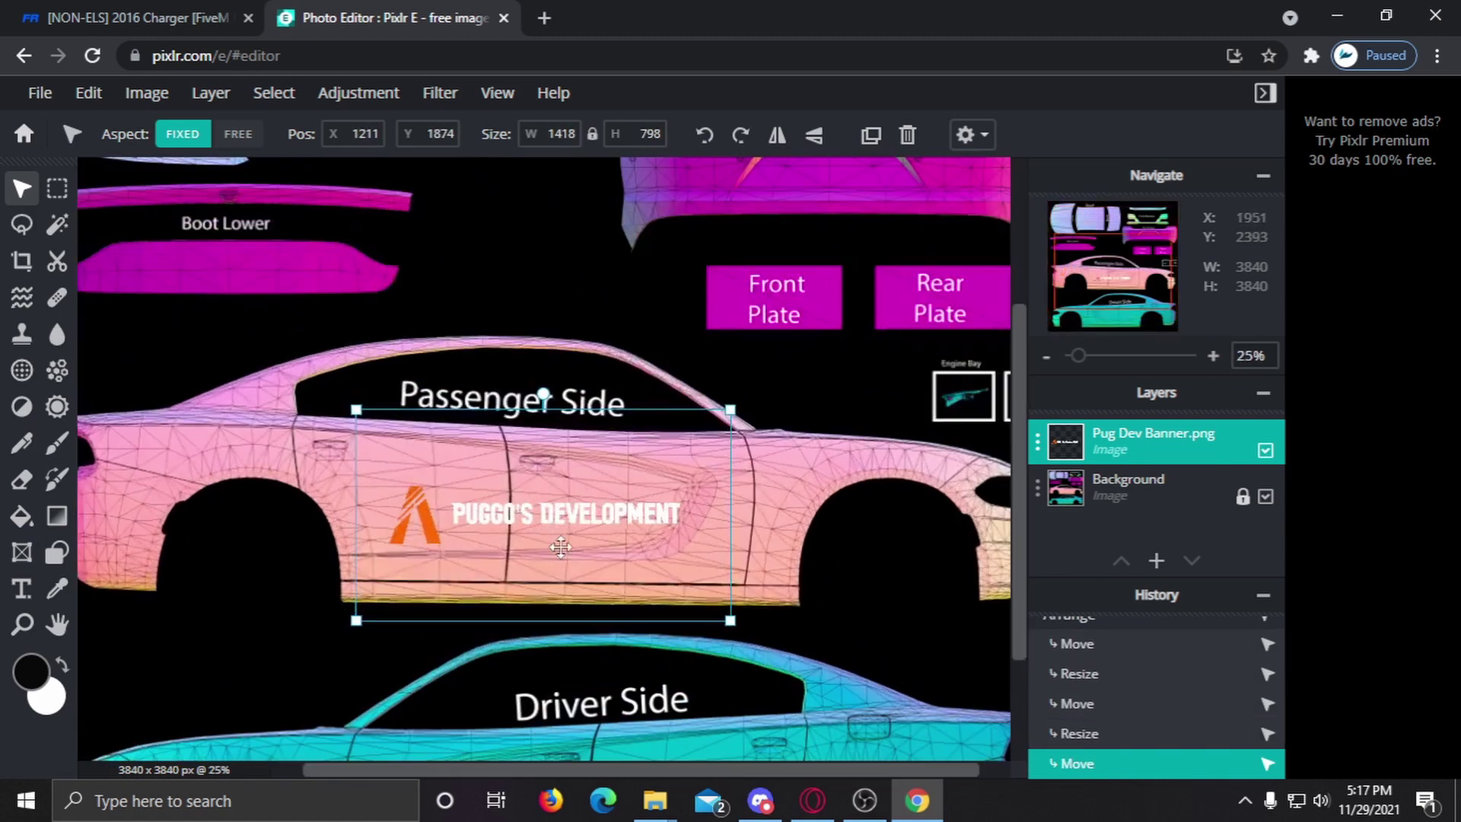
left_click(582, 504)
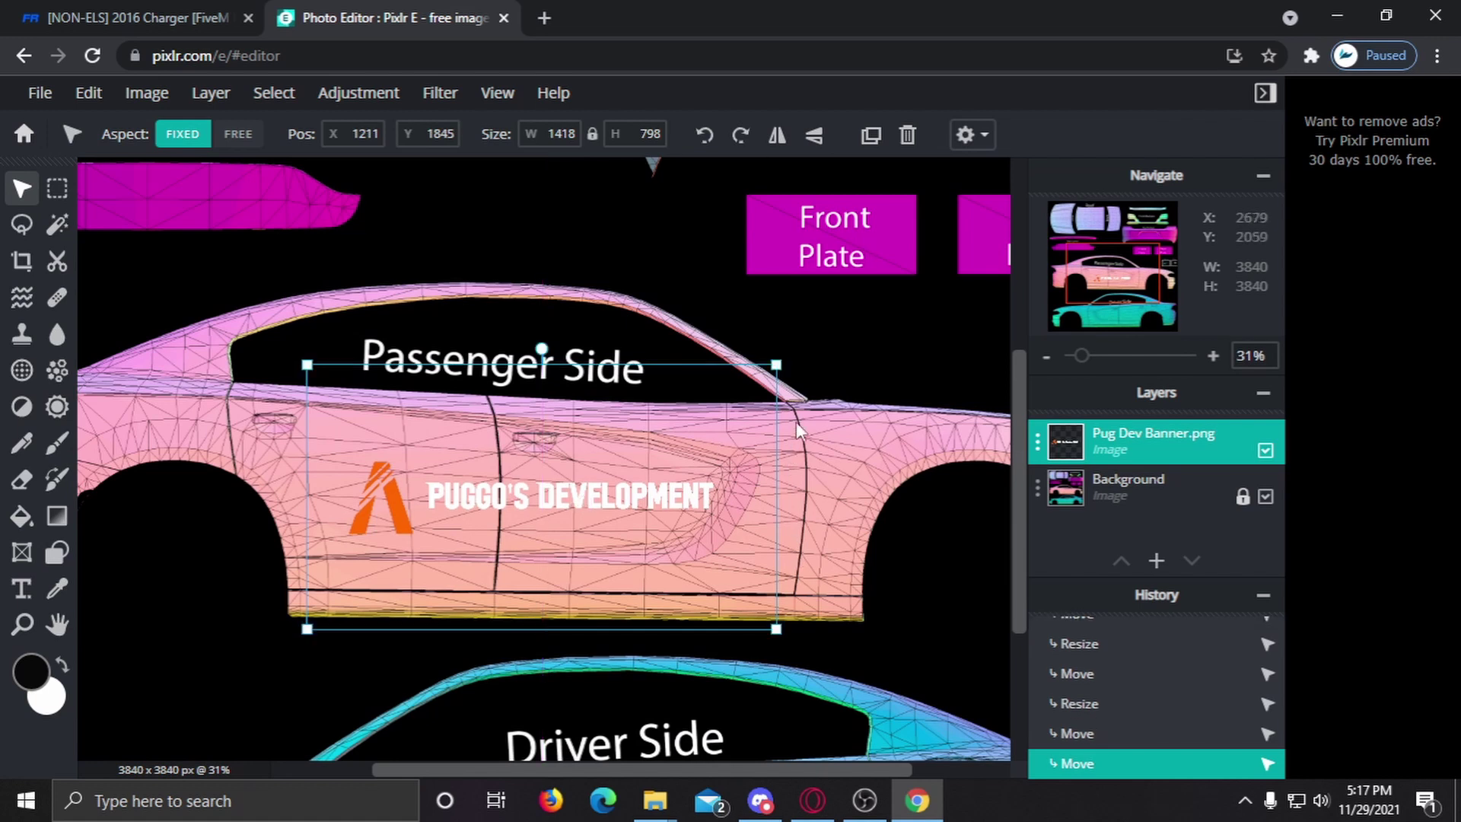
left_click_drag(695, 487, 683, 490)
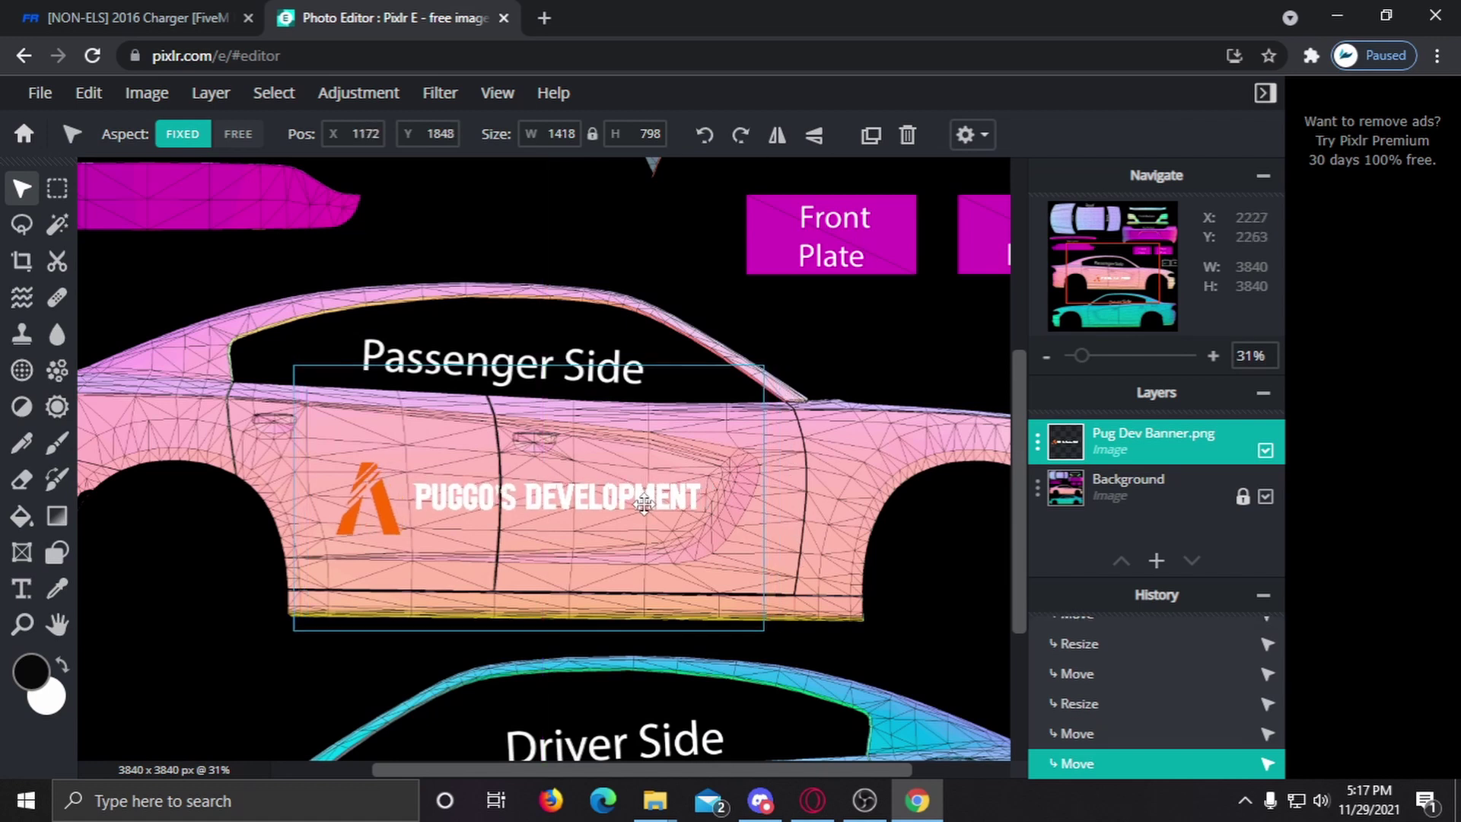
key("Return")
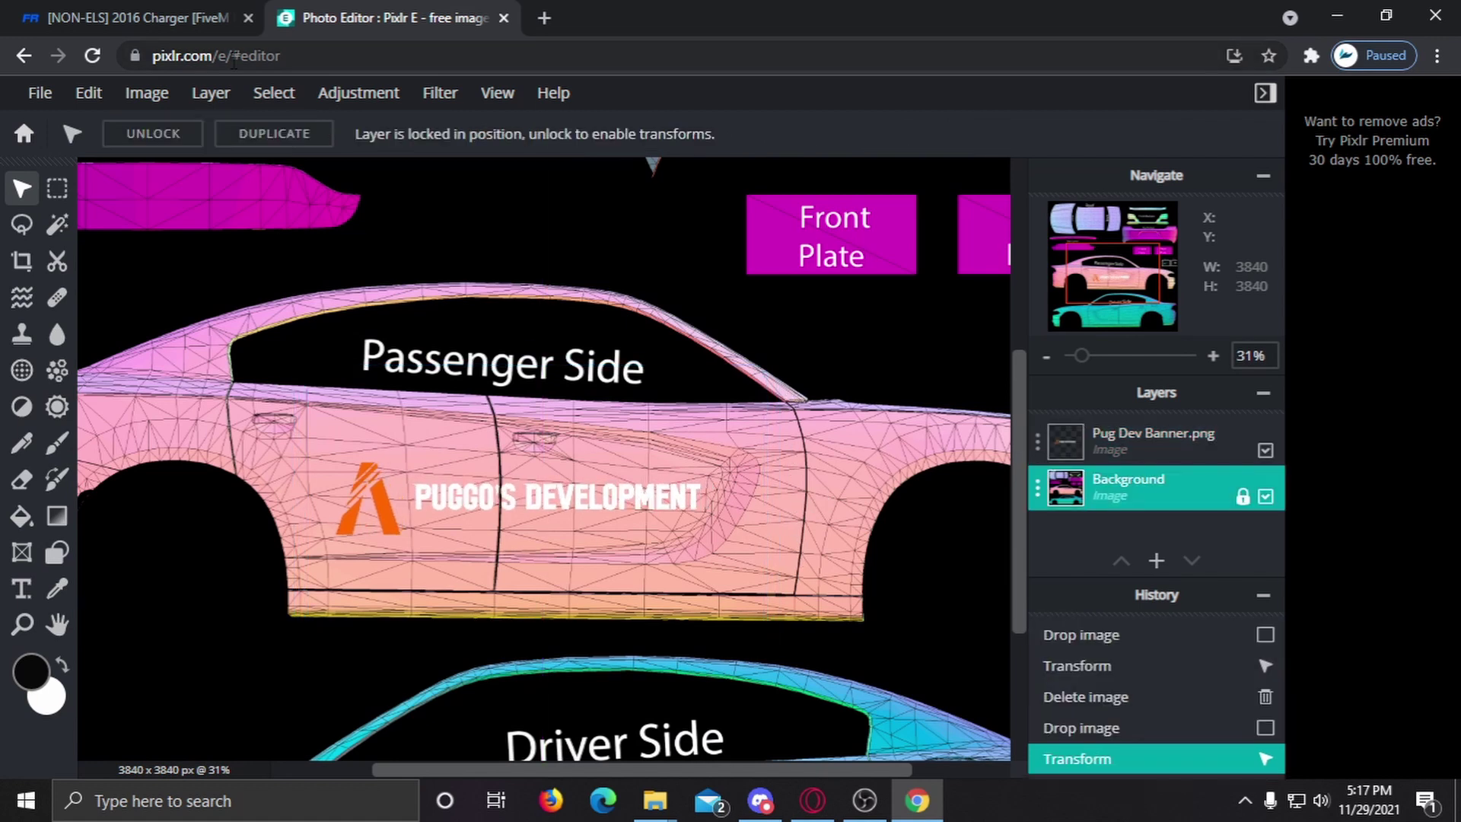
left_click_drag(605, 465, 606, 471)
key("Return")
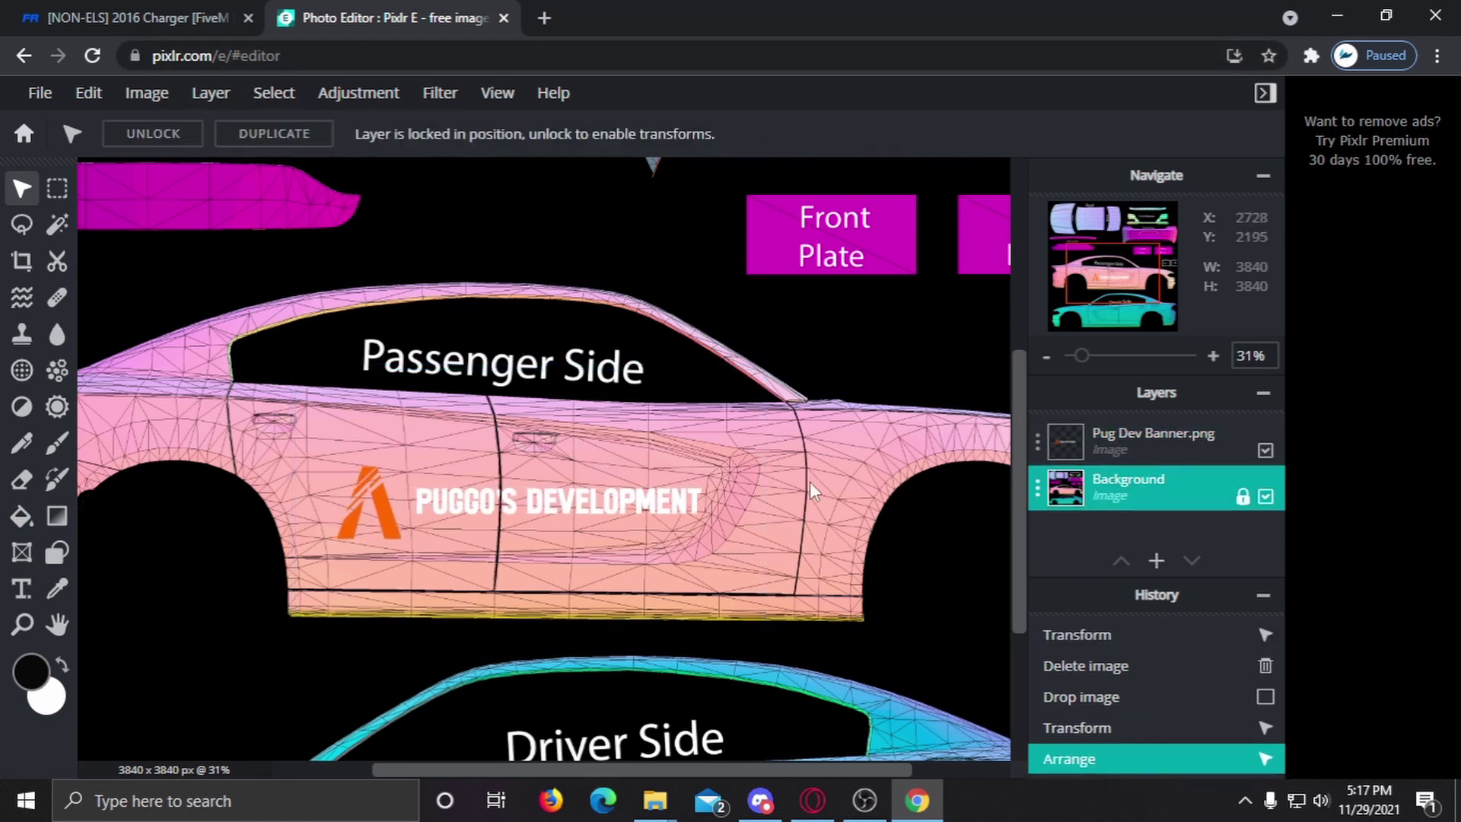
Step: Duplicate the banner layer and place the copy on the driver-side door
left_click(653, 487)
right_click(629, 527)
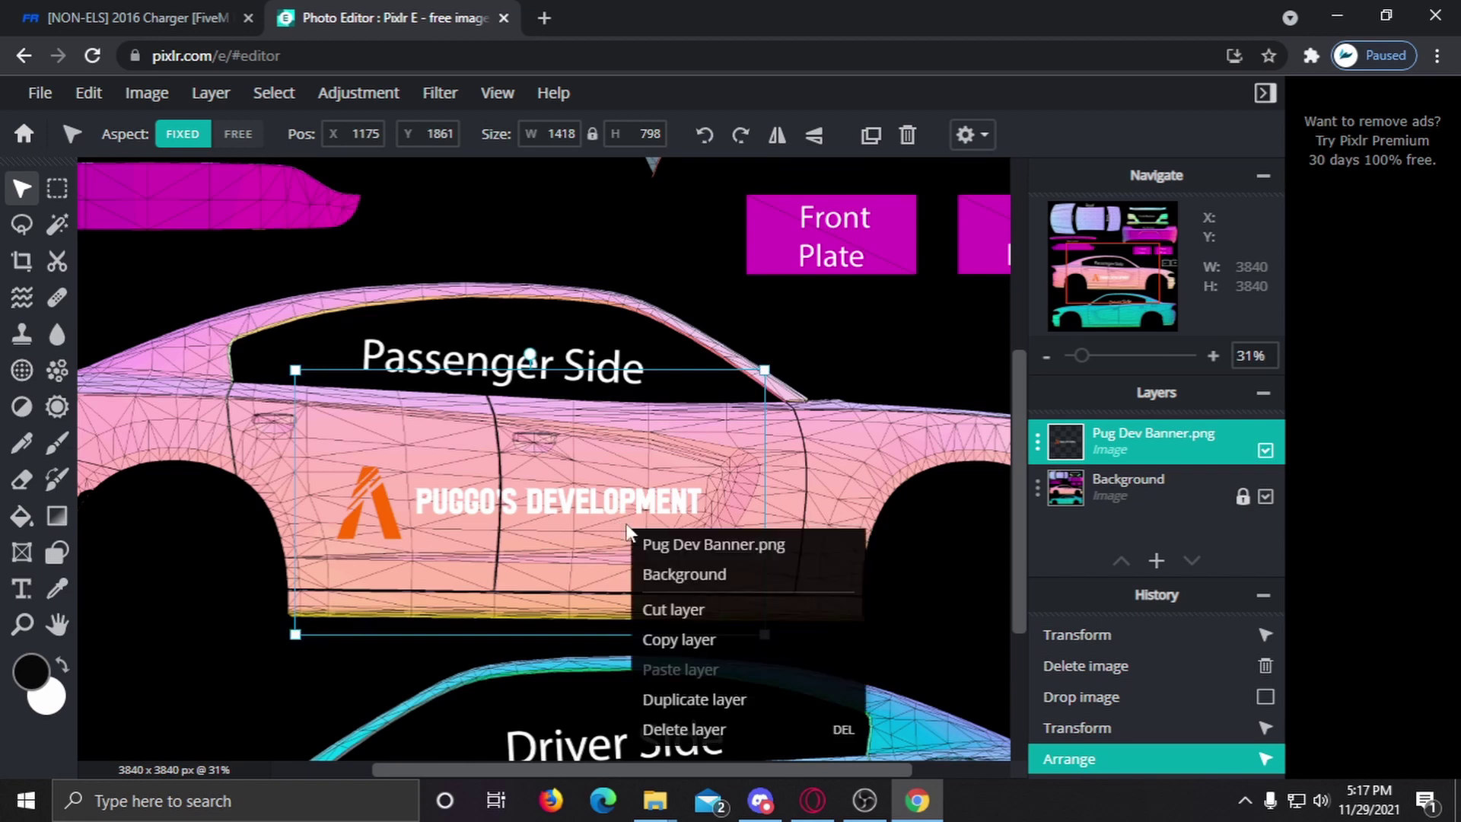
left_click(694, 696)
left_click_drag(568, 543, 576, 640)
scroll(577, 639, "down", 4)
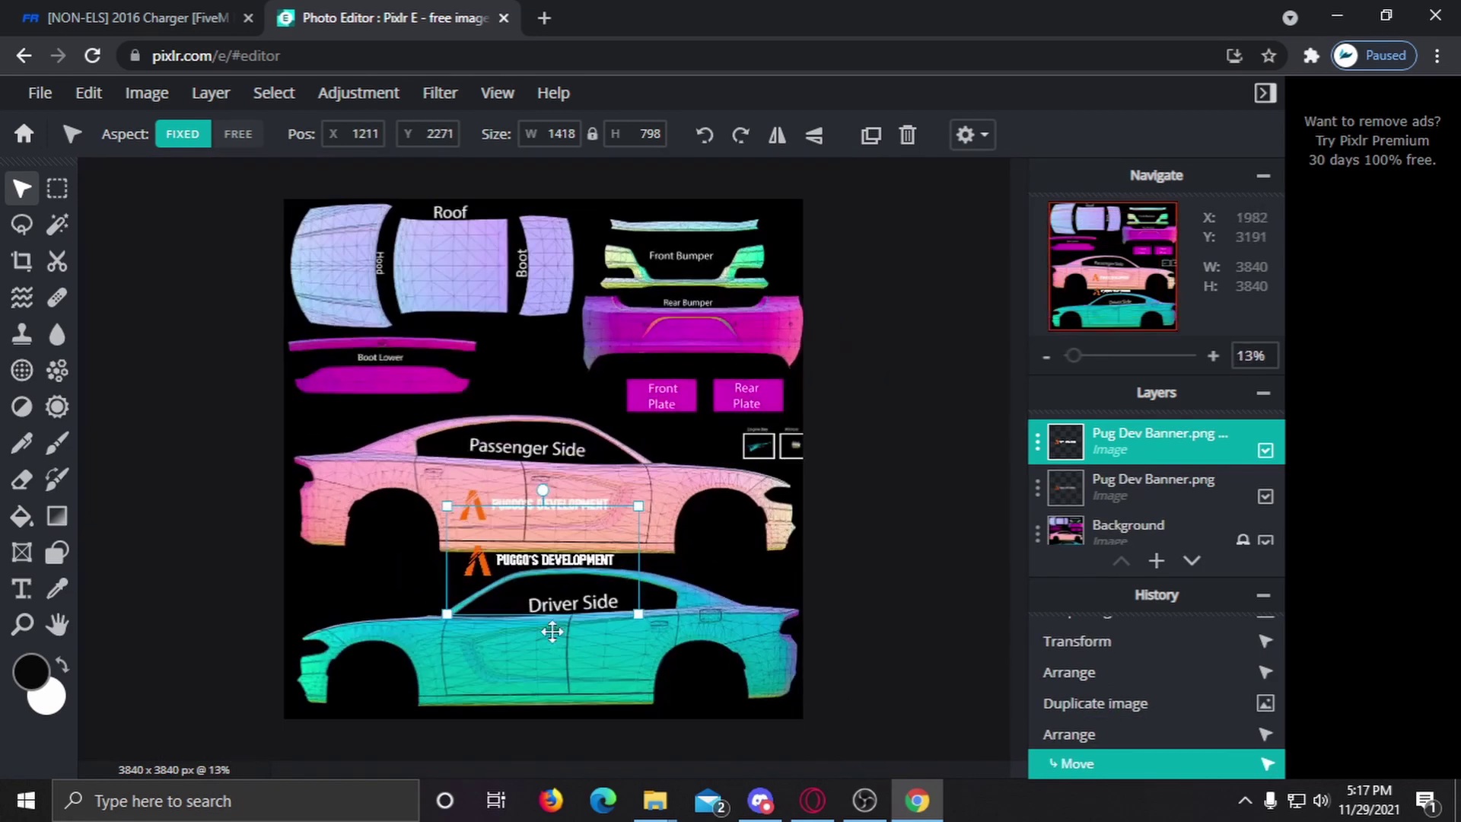
left_click_drag(540, 586, 556, 681)
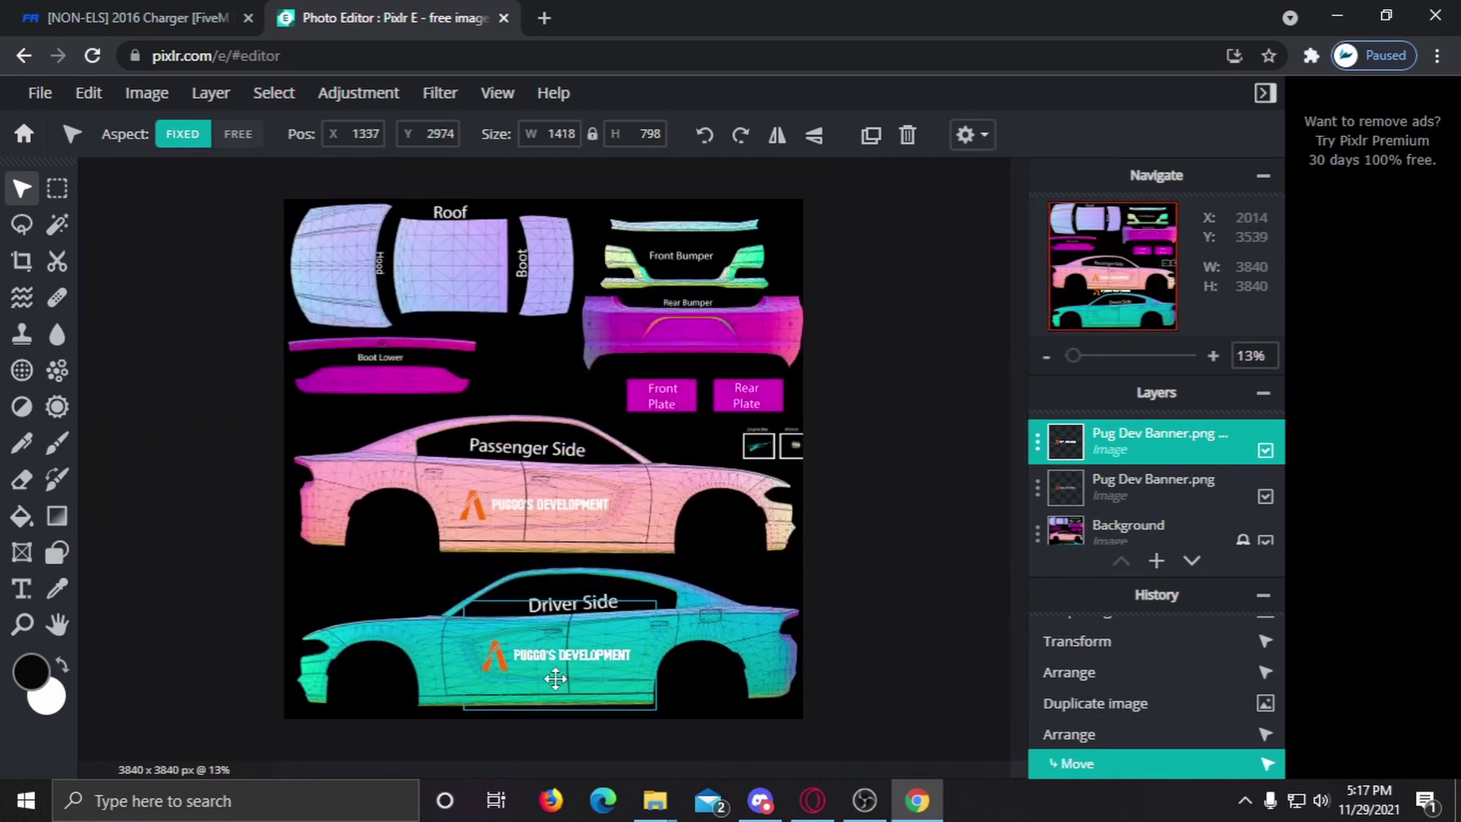
left_click(721, 656)
scroll(721, 655, "up", 2)
scroll(905, 620, "down", 3)
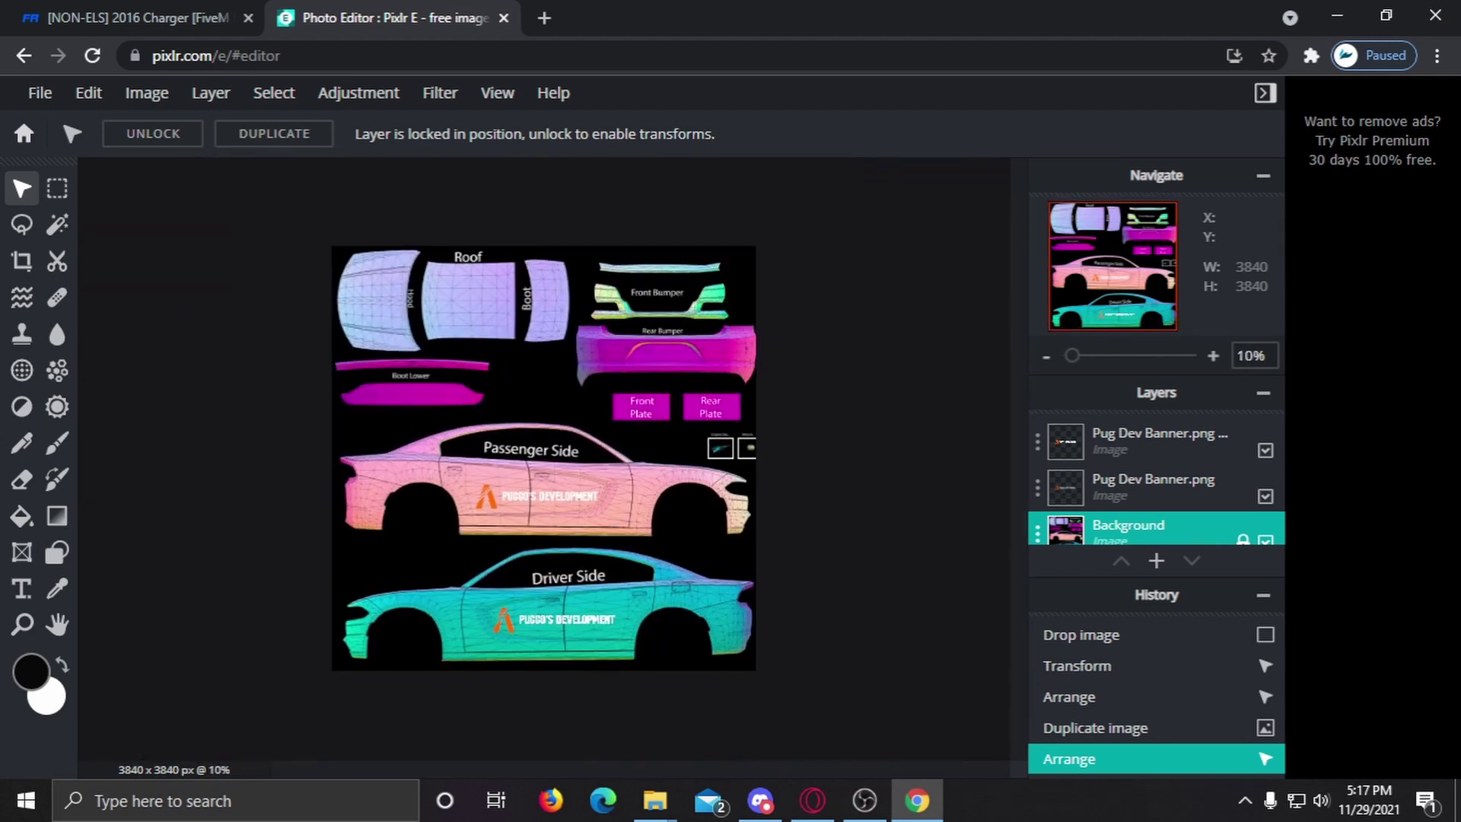
key("alt+Tab")
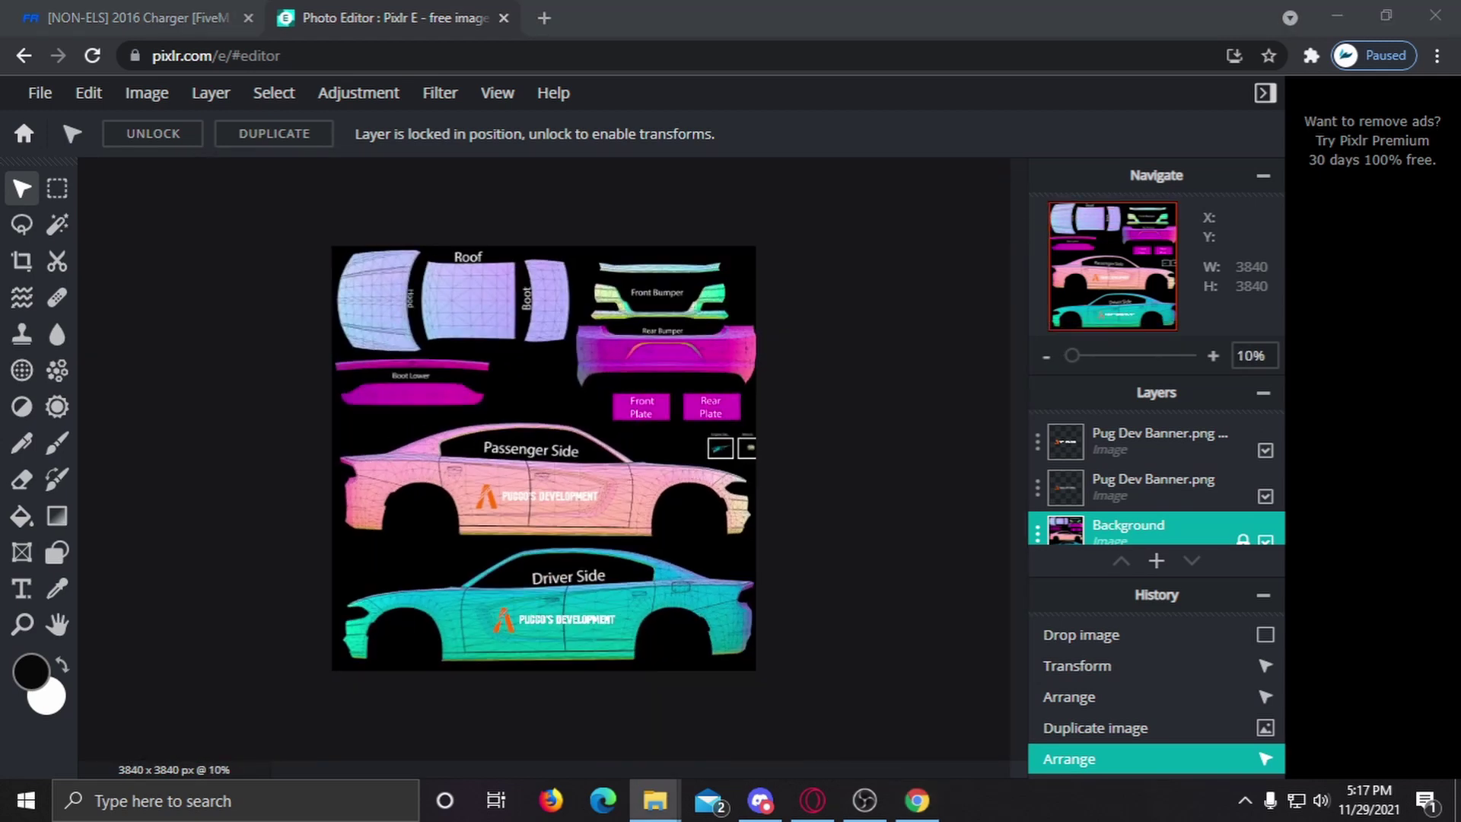
Step: Add the Puggo Dev logo as a shrunken layer and lock the passenger banner layer
left_click_drag(1020, 375, 647, 357)
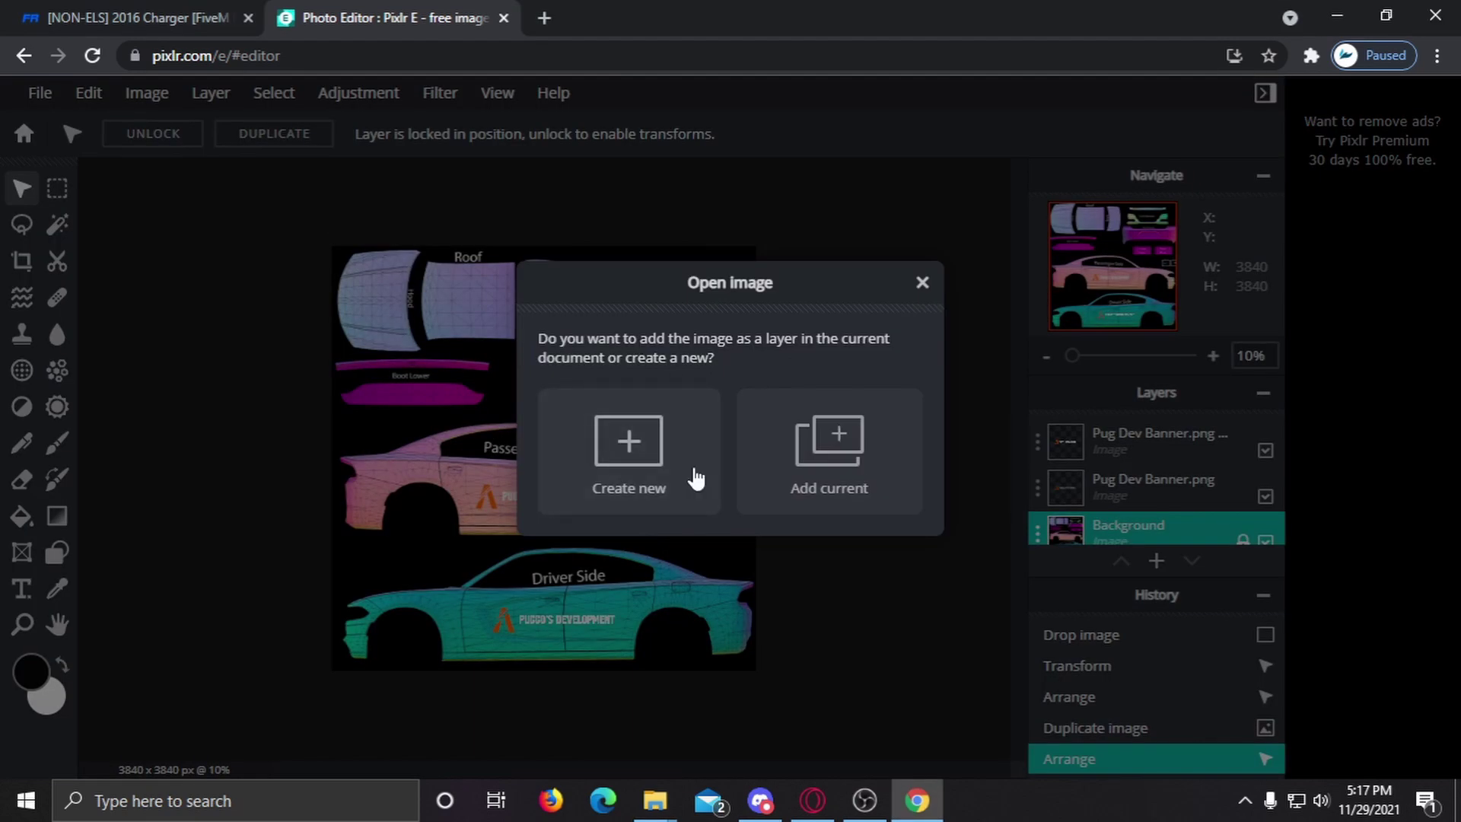
left_click(864, 457)
scroll(525, 426, "up", 2)
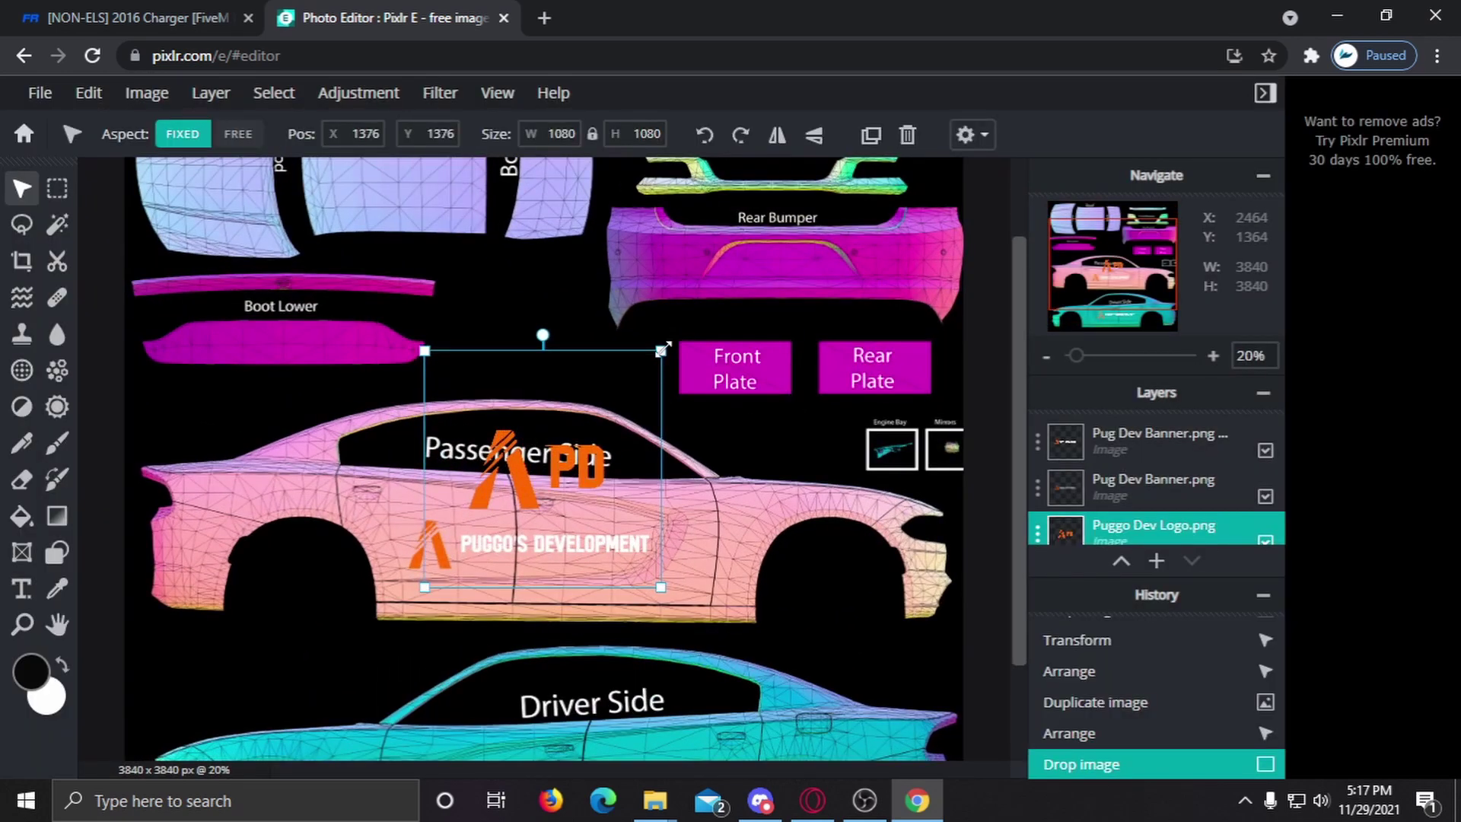
left_click_drag(662, 350, 609, 402)
left_click_drag(502, 479, 774, 244)
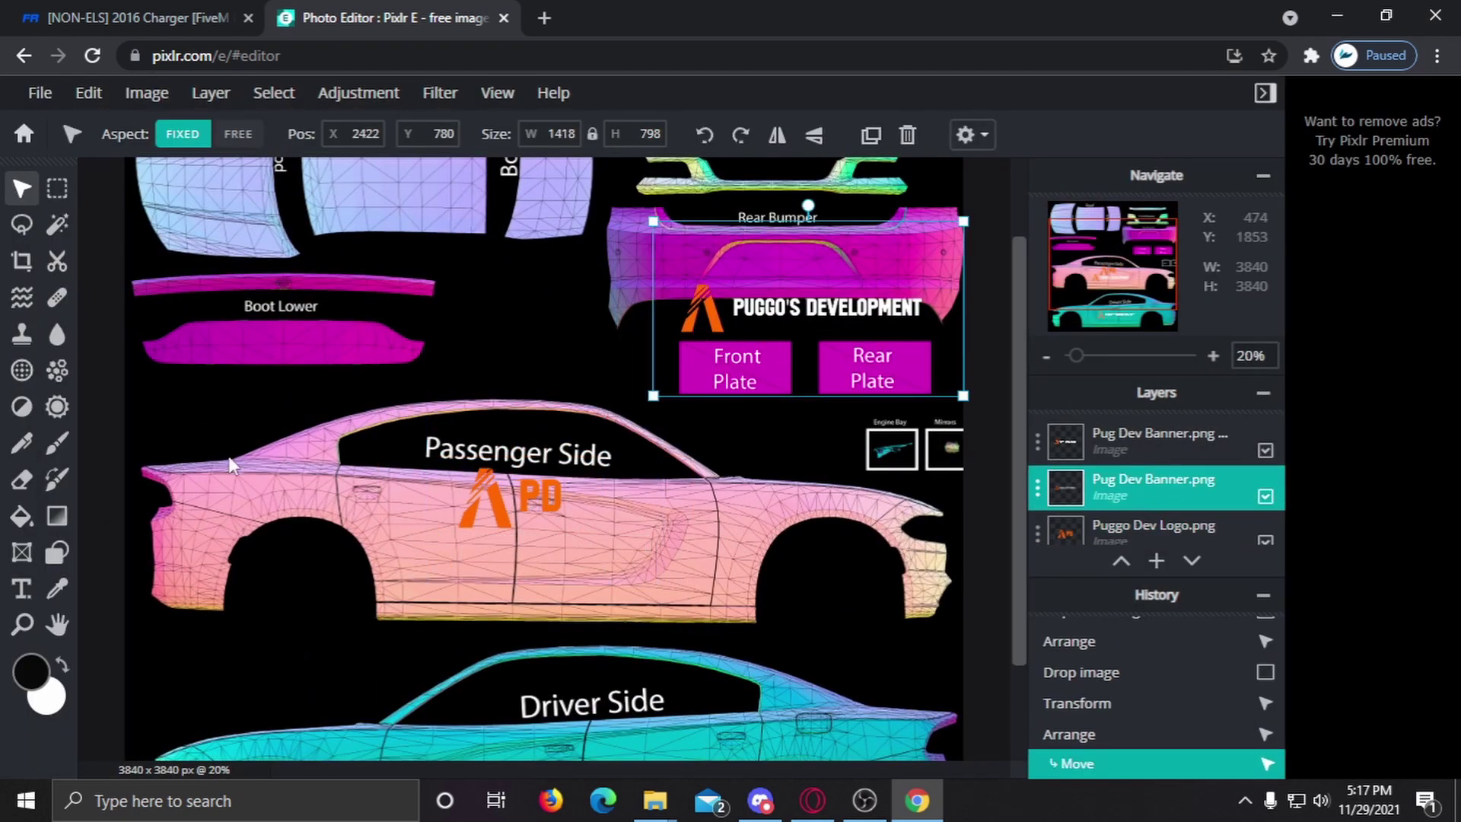
key("ctrl+z")
key("ctrl+z")
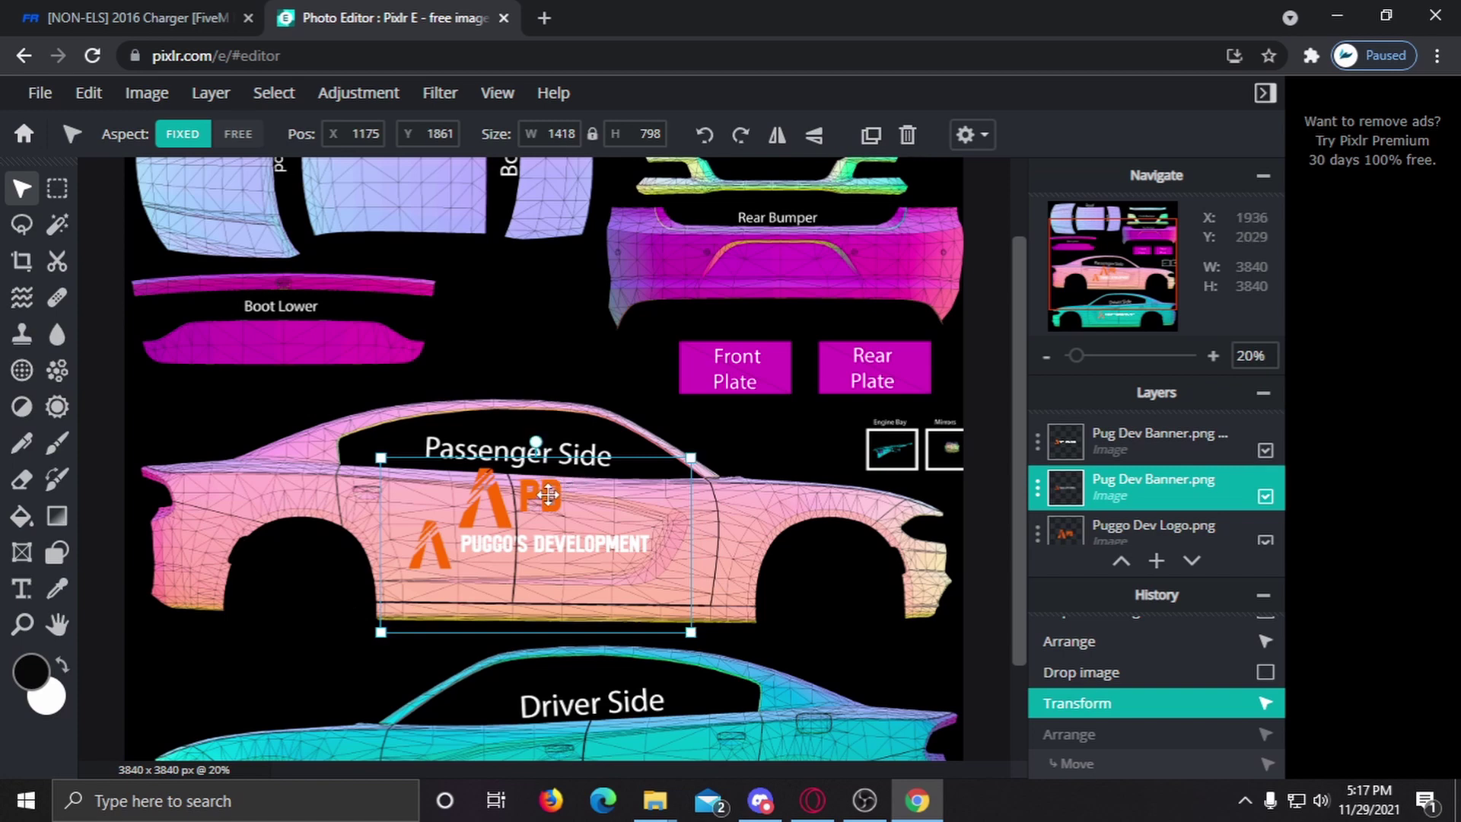
left_click(1037, 488)
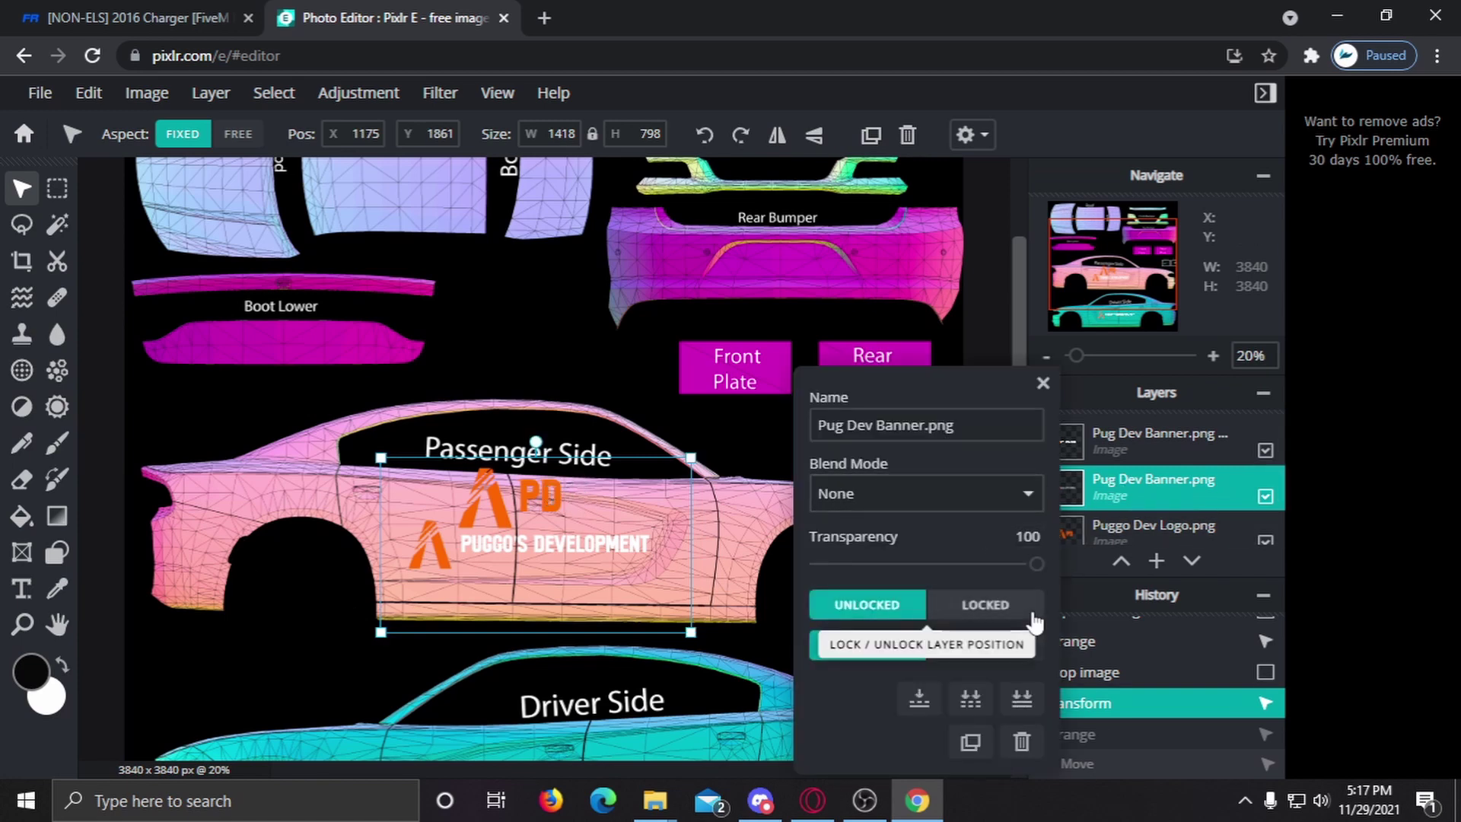
left_click(989, 605)
Step: Move the Puggo Dev logo onto the roof panel and commit its rotated placement
left_click_drag(564, 531, 385, 346)
scroll(385, 346, "down", 3)
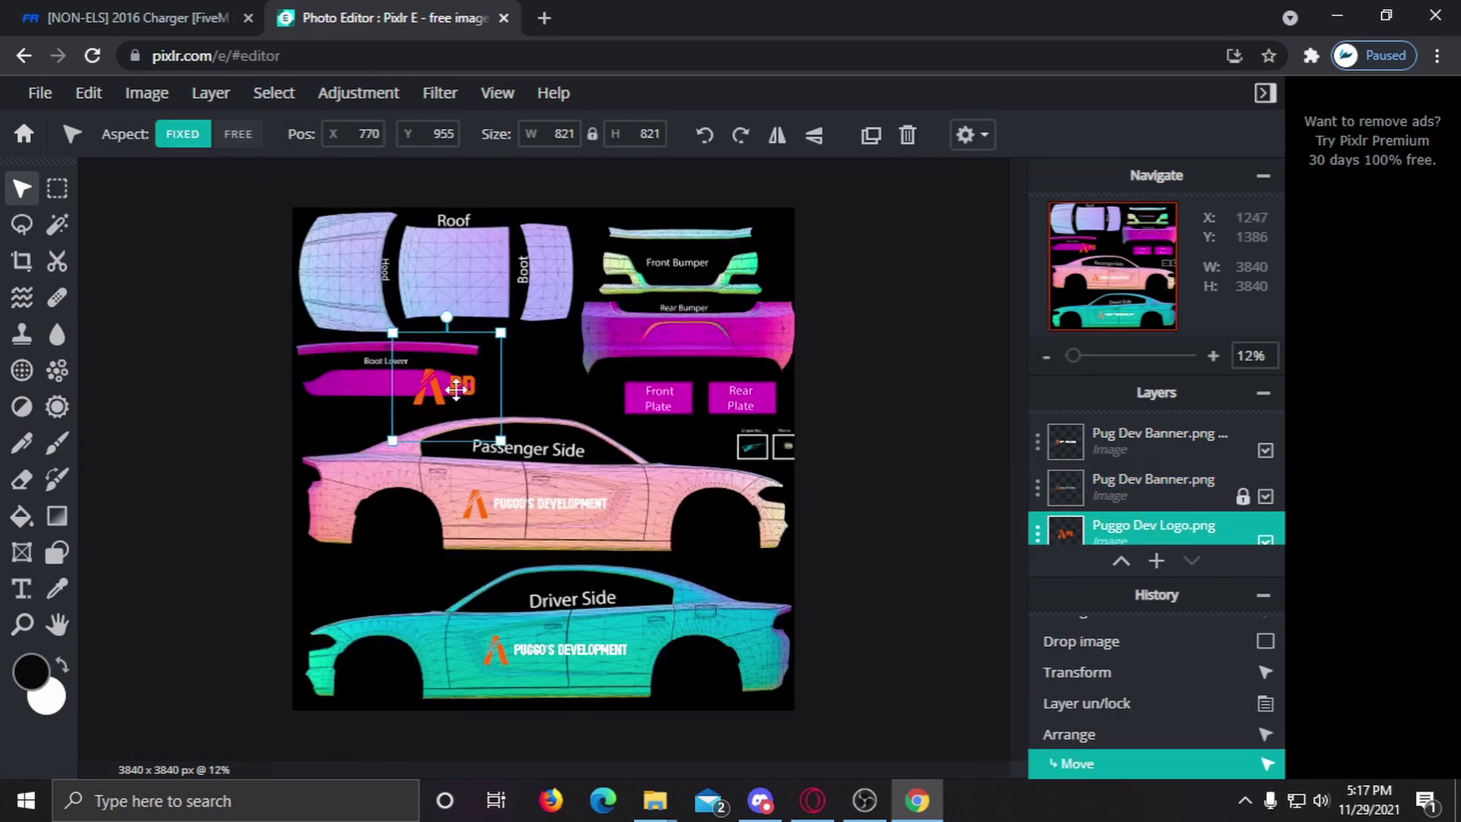
scroll(449, 392, "up", 2)
left_click_drag(449, 392, 488, 324)
scroll(457, 251, "down", 3)
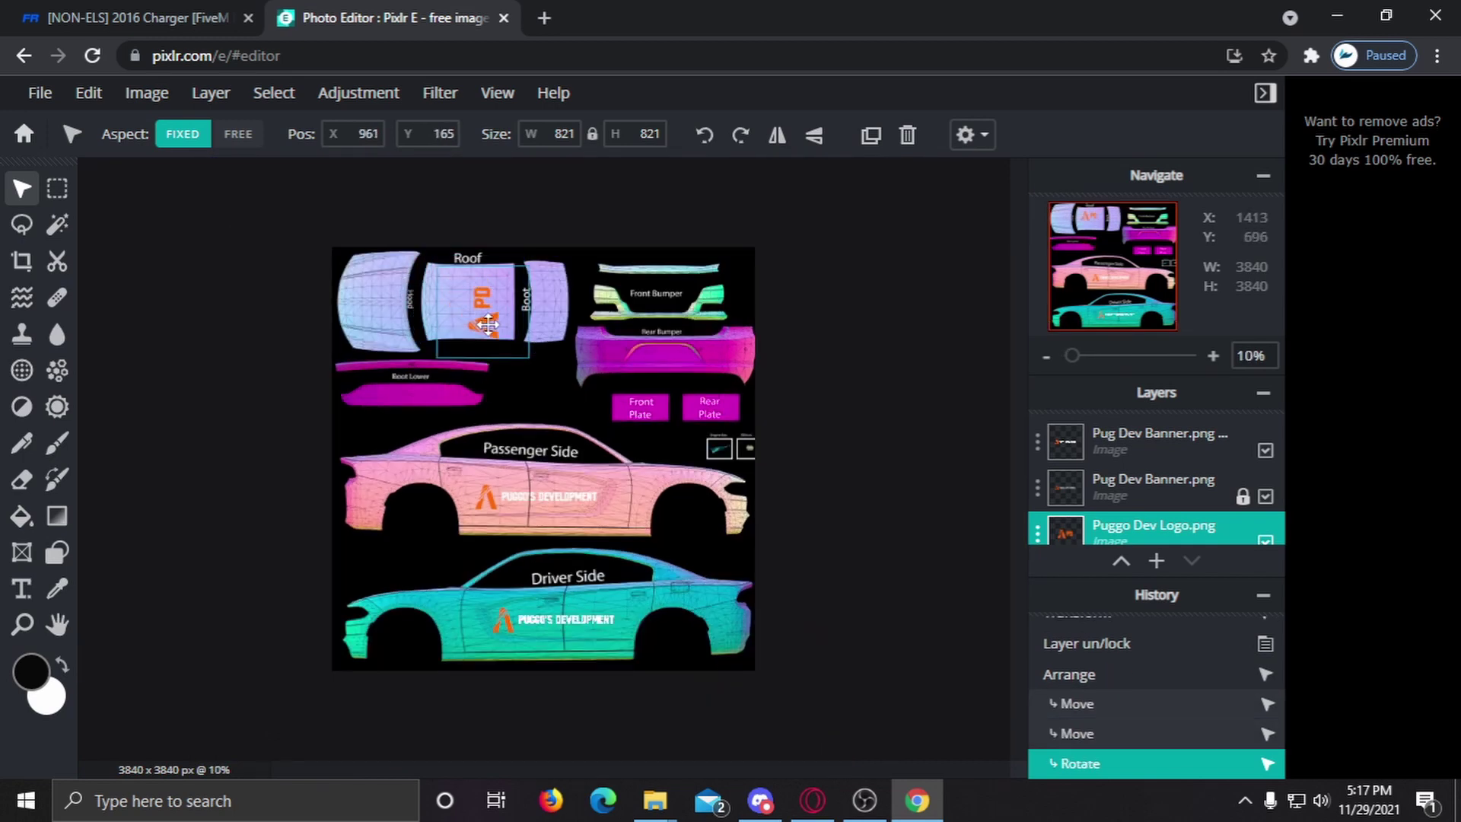
key("ctrl+z")
key("ctrl+z")
key("ctrl+z")
key("ctrl+z")
key("ctrl+z")
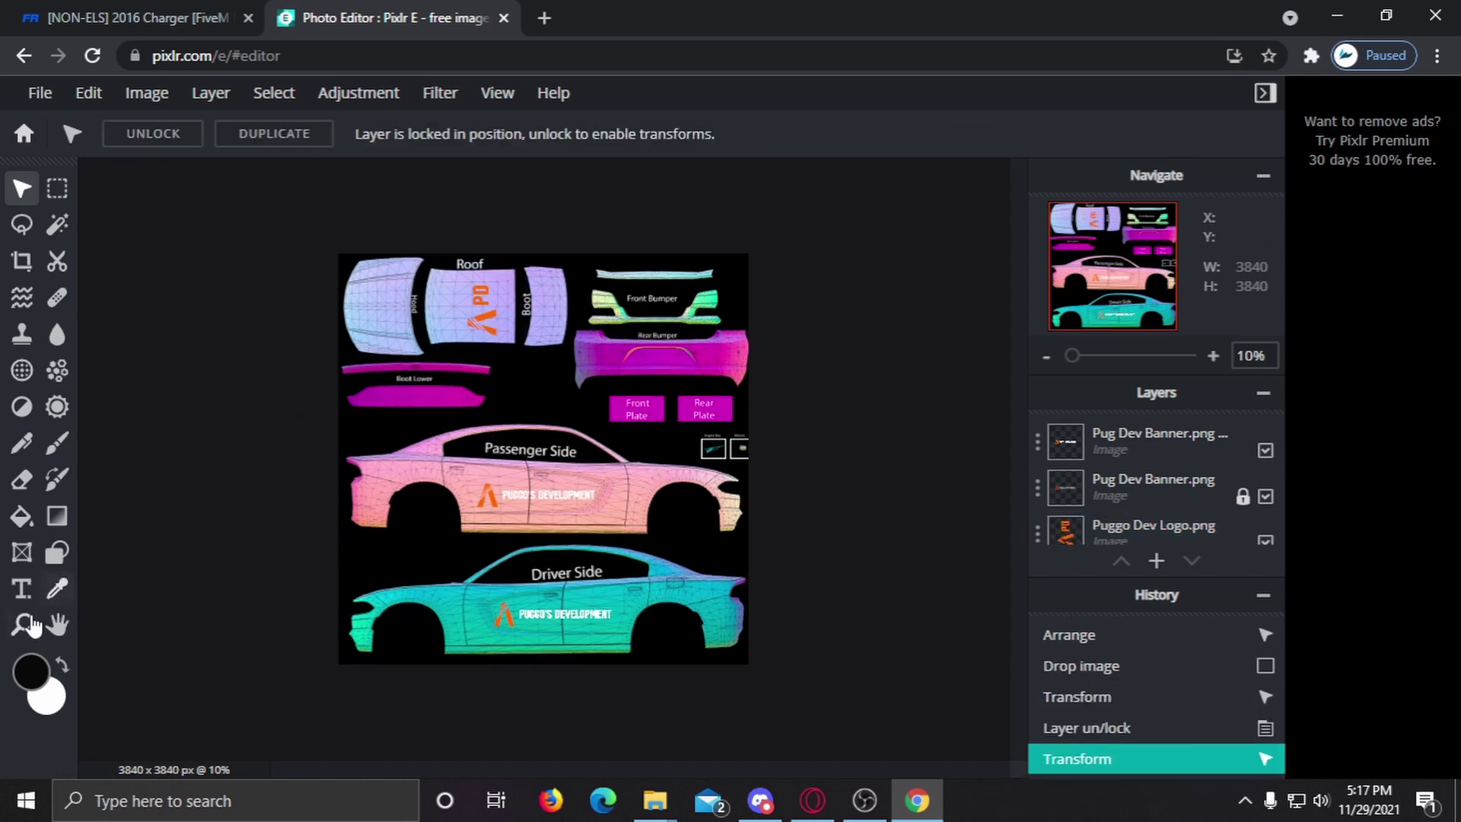
left_click(57, 443)
Step: Set the brush foreground colour to light green #86FF93 (R 134, G 255, B 147)
left_click(32, 673)
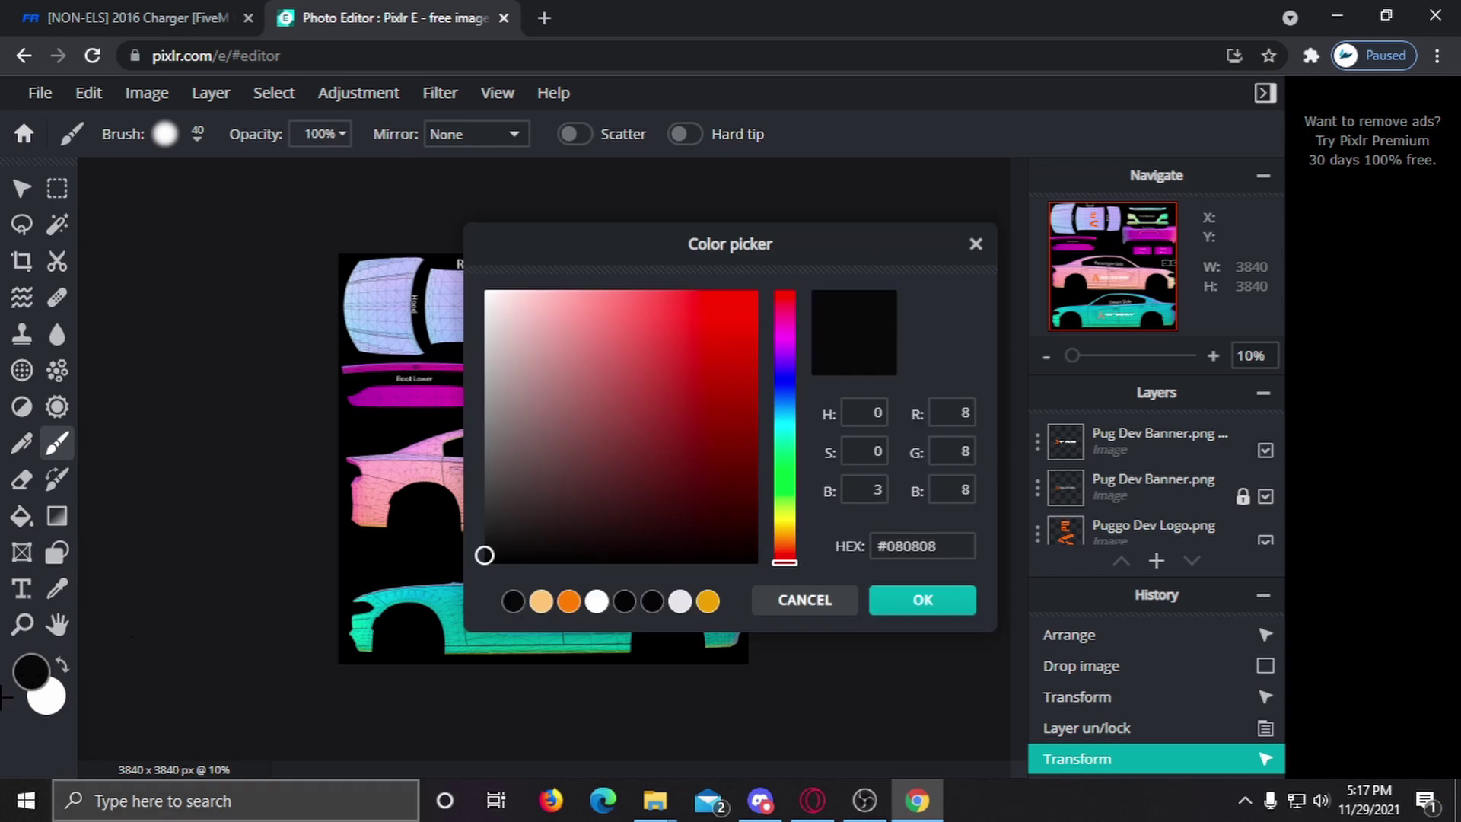
left_click_drag(784, 430, 786, 542)
left_click_drag(668, 491, 761, 203)
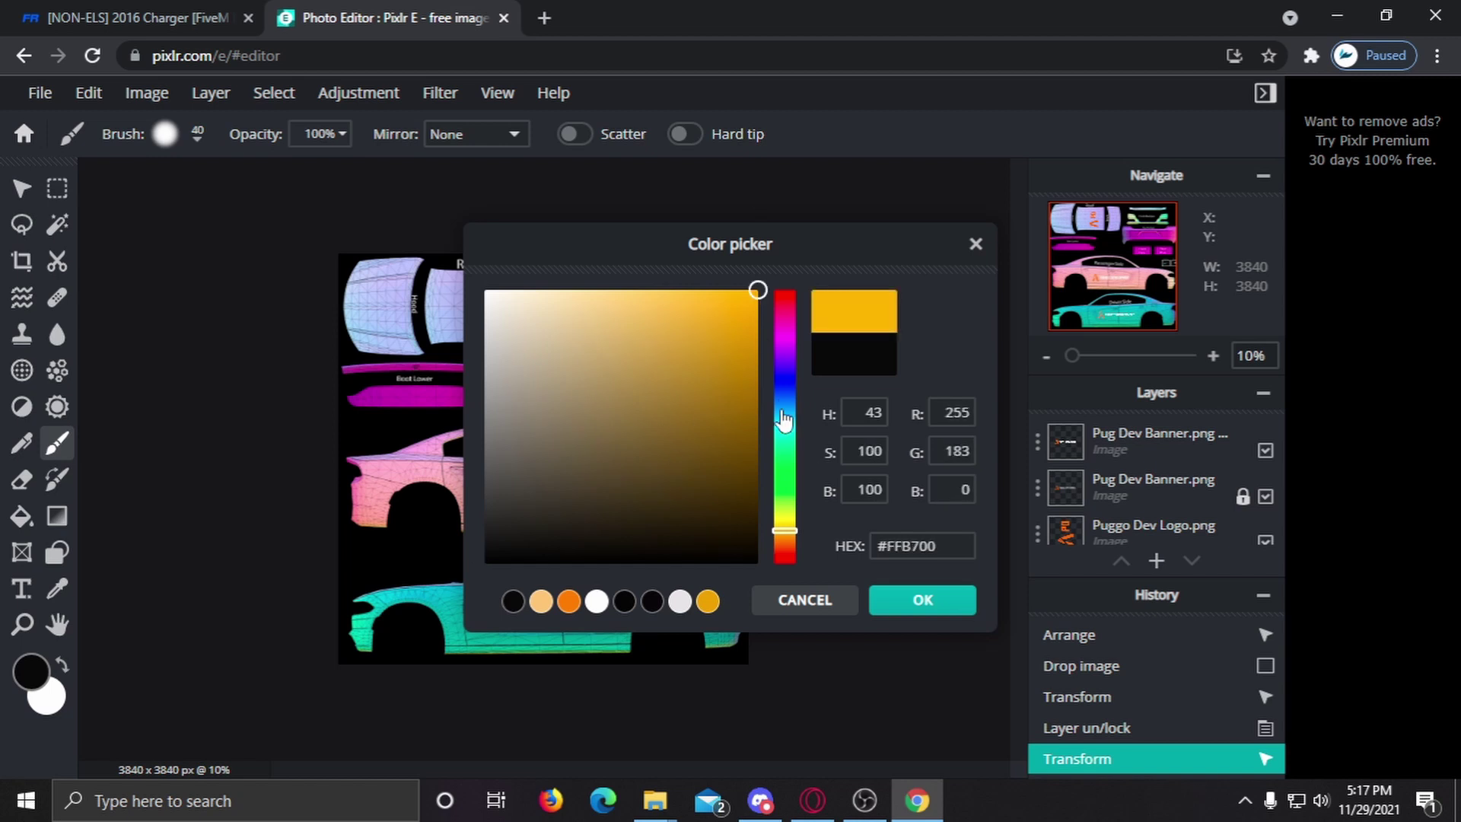
mouse_move(782, 487)
left_mouse_down()
mouse_move(783, 441)
mouse_move(783, 469)
left_mouse_up()
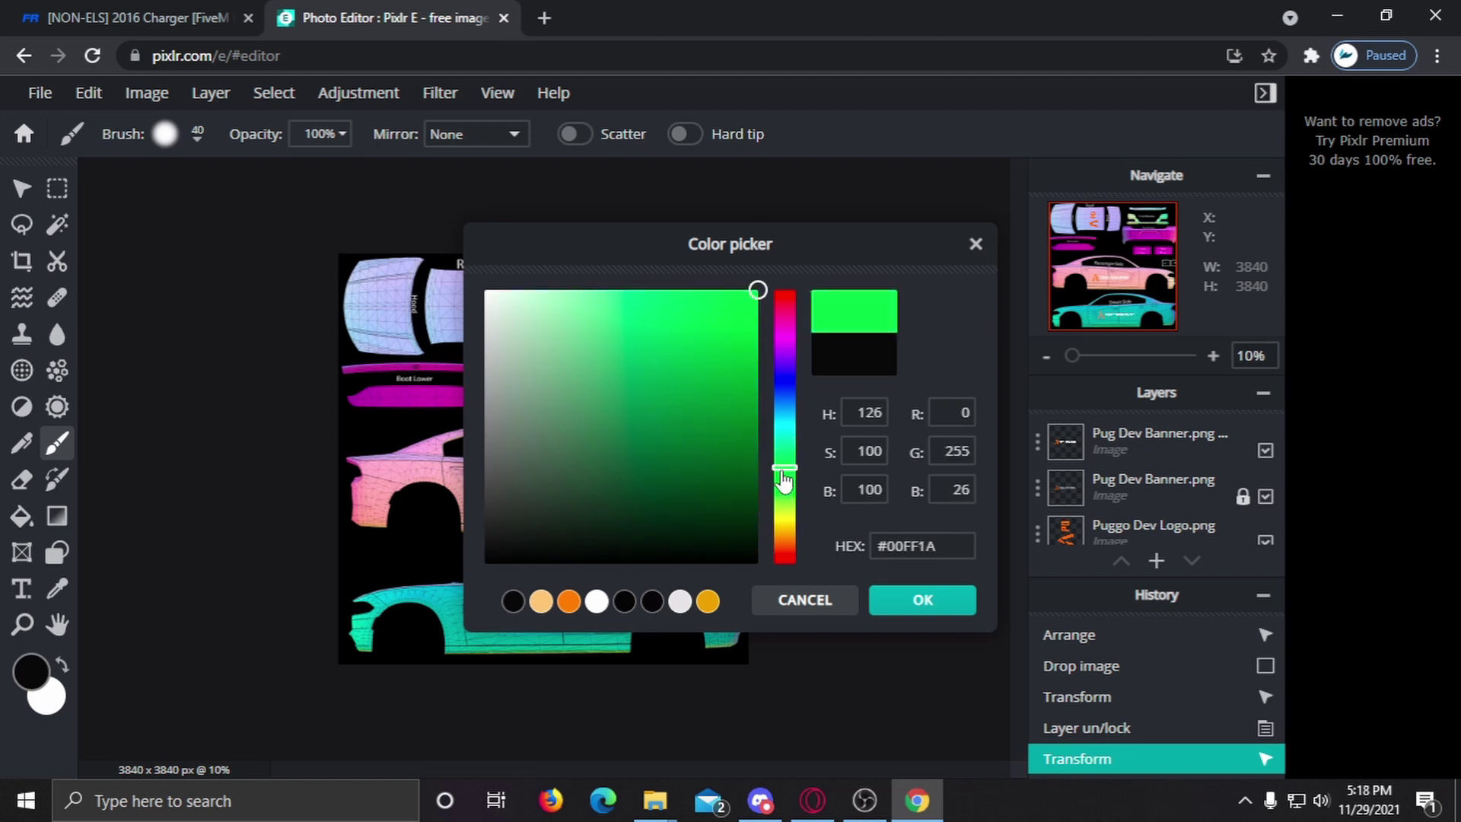
left_click_drag(728, 362, 616, 259)
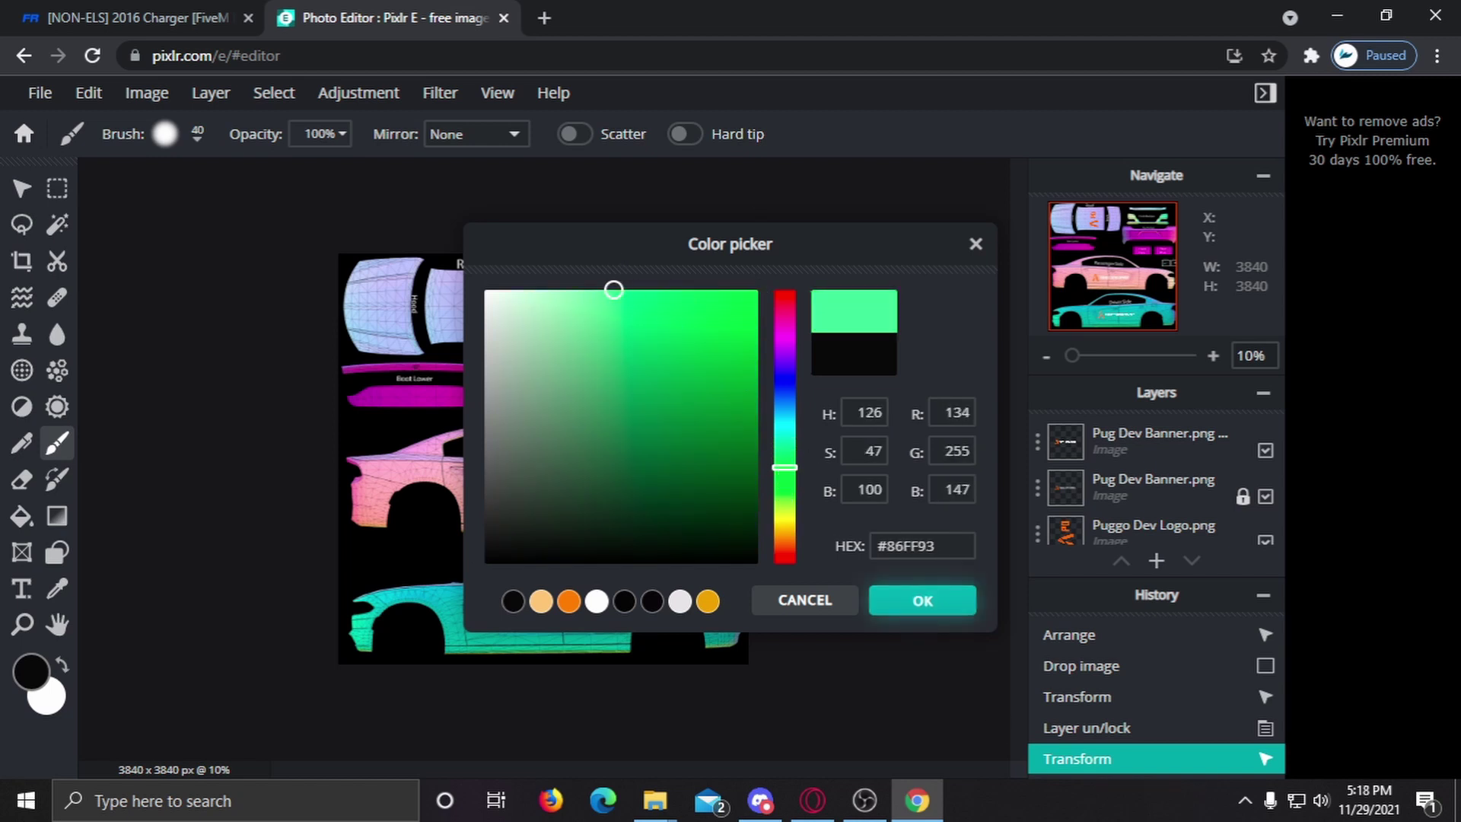
left_click(922, 600)
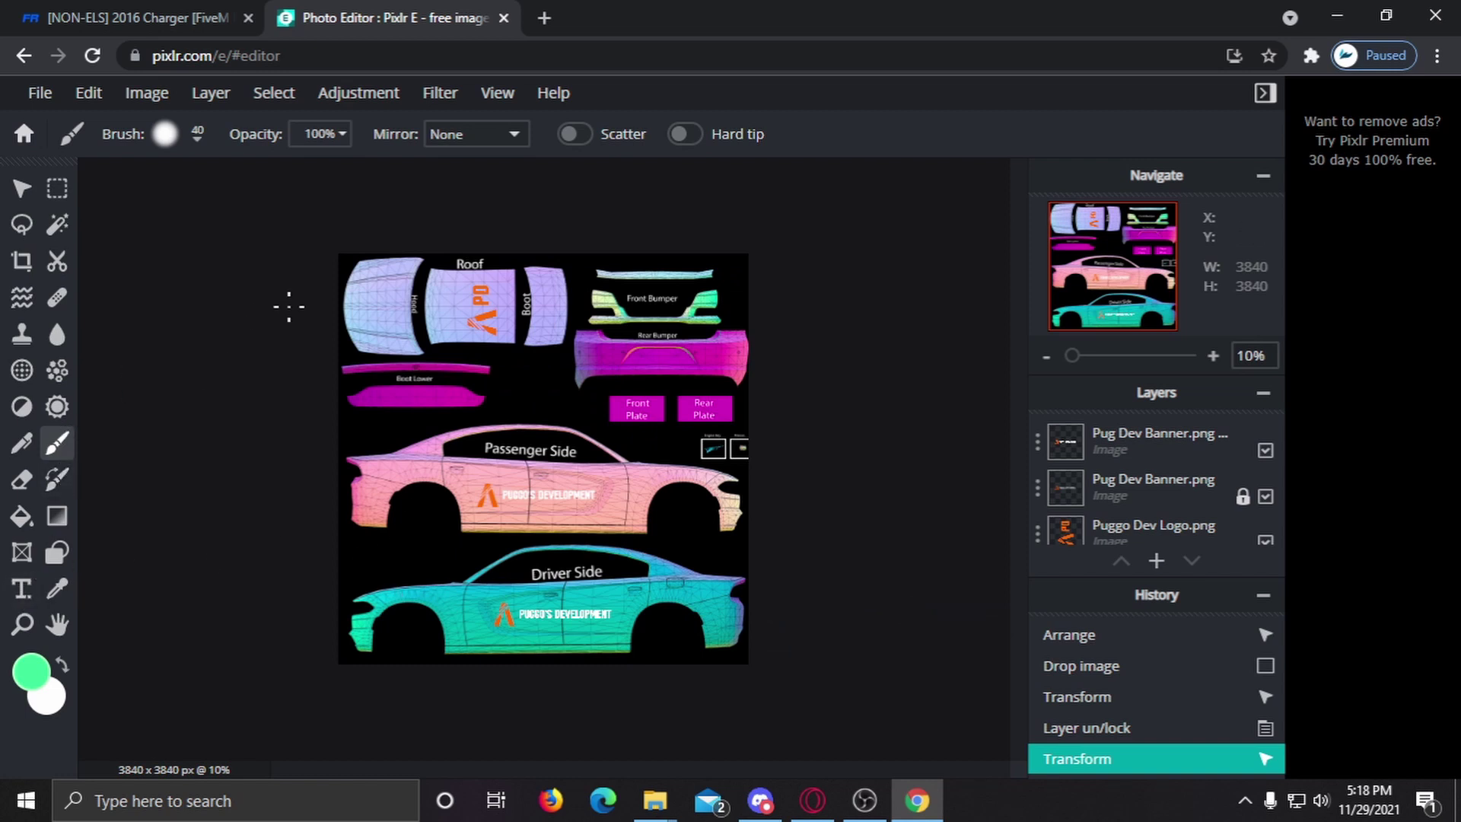
Step: Enlarge the brush to size 960 and paint green across the top and car area
left_click(196, 135)
left_click_drag(207, 207, 303, 213)
left_click(165, 135)
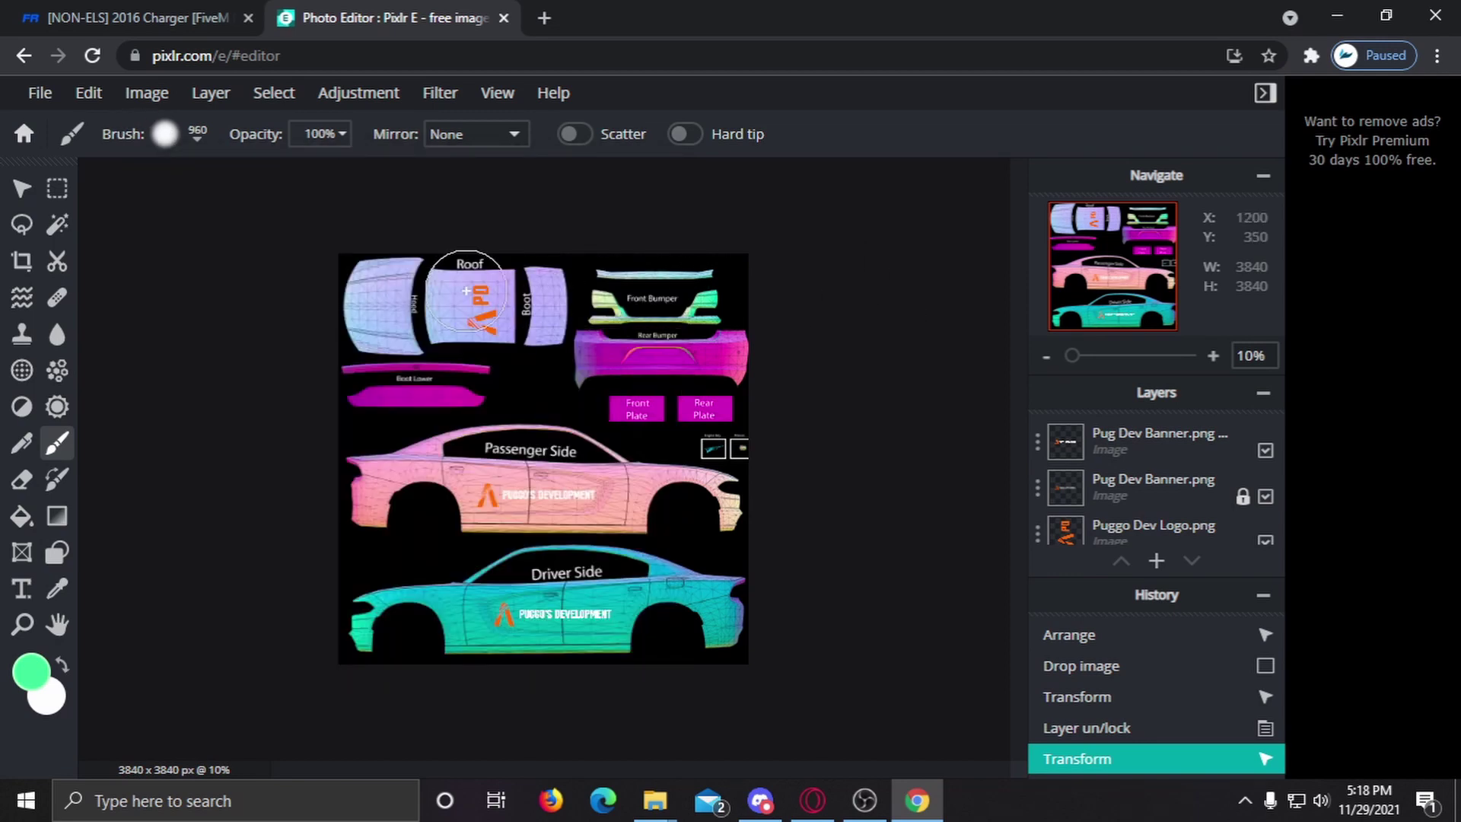
mouse_move(365, 277)
left_mouse_down()
mouse_move(691, 277)
mouse_move(685, 301)
mouse_move(326, 322)
mouse_move(701, 320)
mouse_move(744, 366)
mouse_move(721, 389)
mouse_move(426, 398)
mouse_move(357, 464)
mouse_move(329, 691)
mouse_move(414, 389)
mouse_move(423, 601)
mouse_move(475, 662)
mouse_move(512, 439)
left_mouse_up()
left_click_drag(467, 423, 441, 662)
Step: Enable the Hard tip and paint over the lower car, wheel arch and remaining black strip
left_click(685, 135)
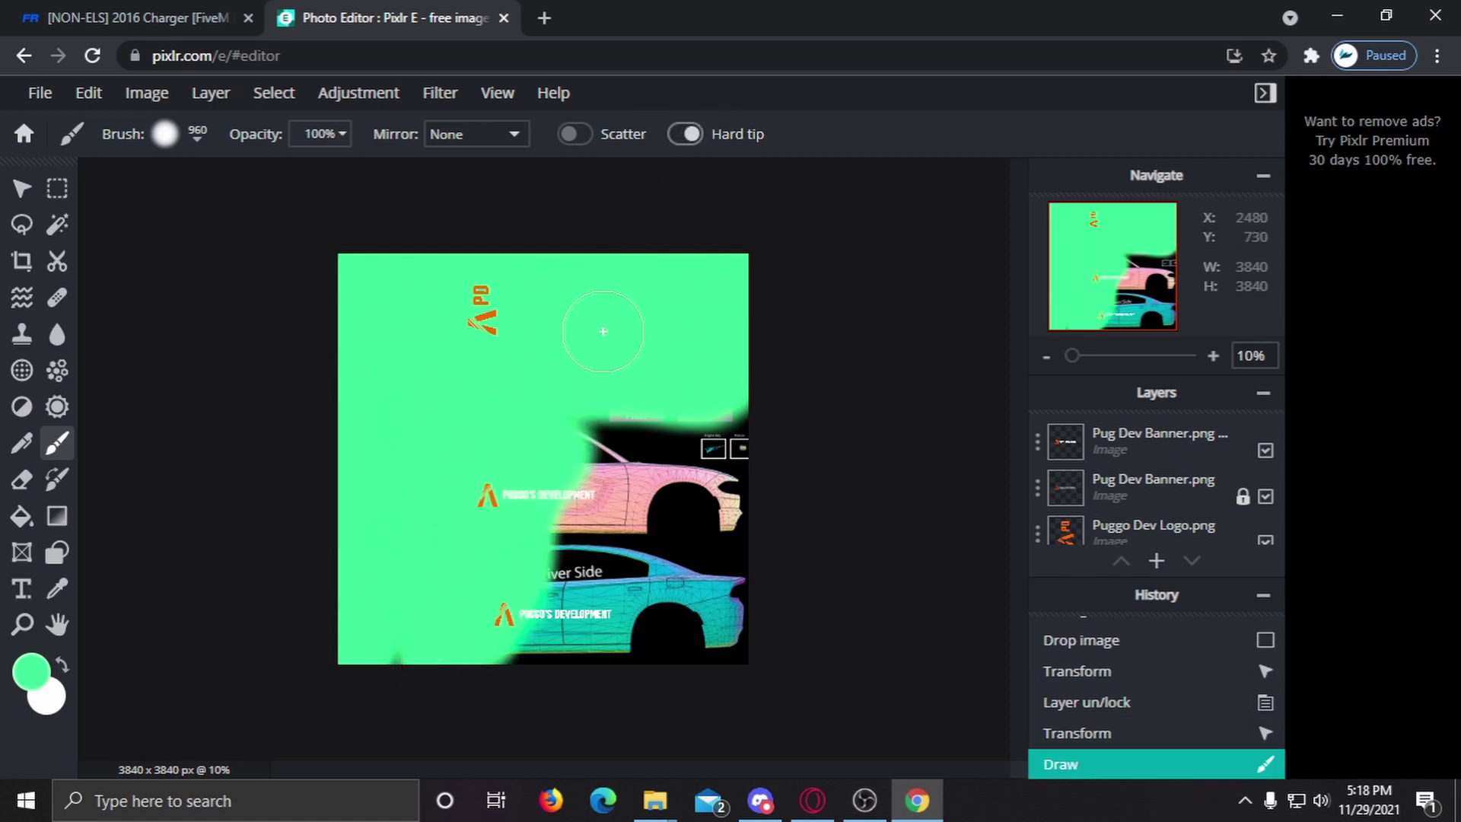
mouse_move(588, 392)
left_mouse_down()
mouse_move(391, 668)
mouse_move(685, 652)
mouse_move(756, 610)
mouse_move(539, 617)
mouse_move(578, 563)
mouse_move(711, 582)
mouse_move(749, 541)
mouse_move(723, 512)
mouse_move(658, 525)
left_mouse_up()
left_click(707, 500)
mouse_move(646, 451)
left_mouse_down()
mouse_move(639, 442)
mouse_move(652, 470)
mouse_move(617, 534)
mouse_move(750, 384)
mouse_move(687, 391)
left_mouse_up()
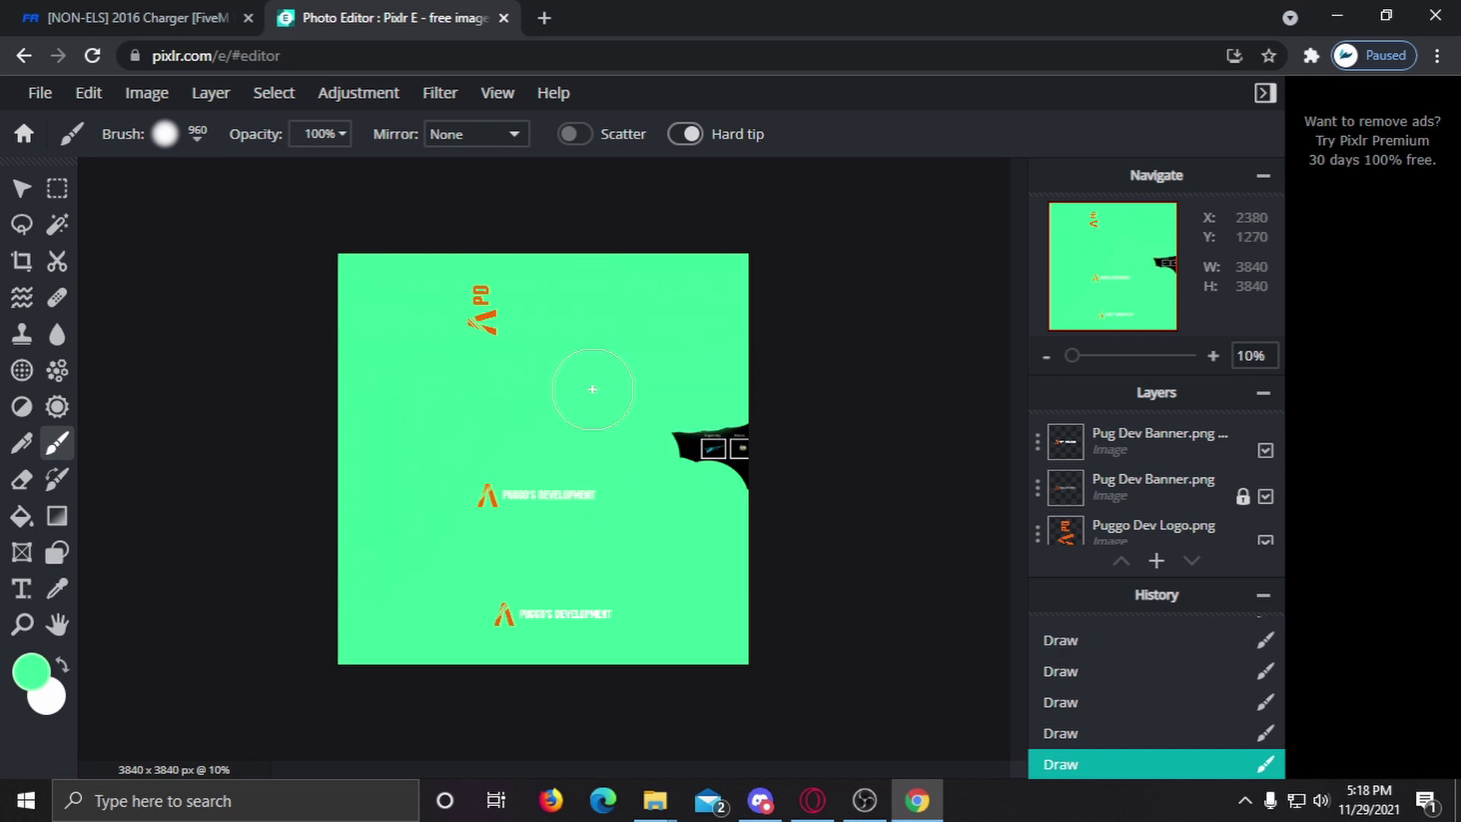
scroll(544, 528, "up", 1)
scroll(544, 528, "down", 1)
scroll(544, 528, "up", 4)
scroll(572, 535, "down", 3)
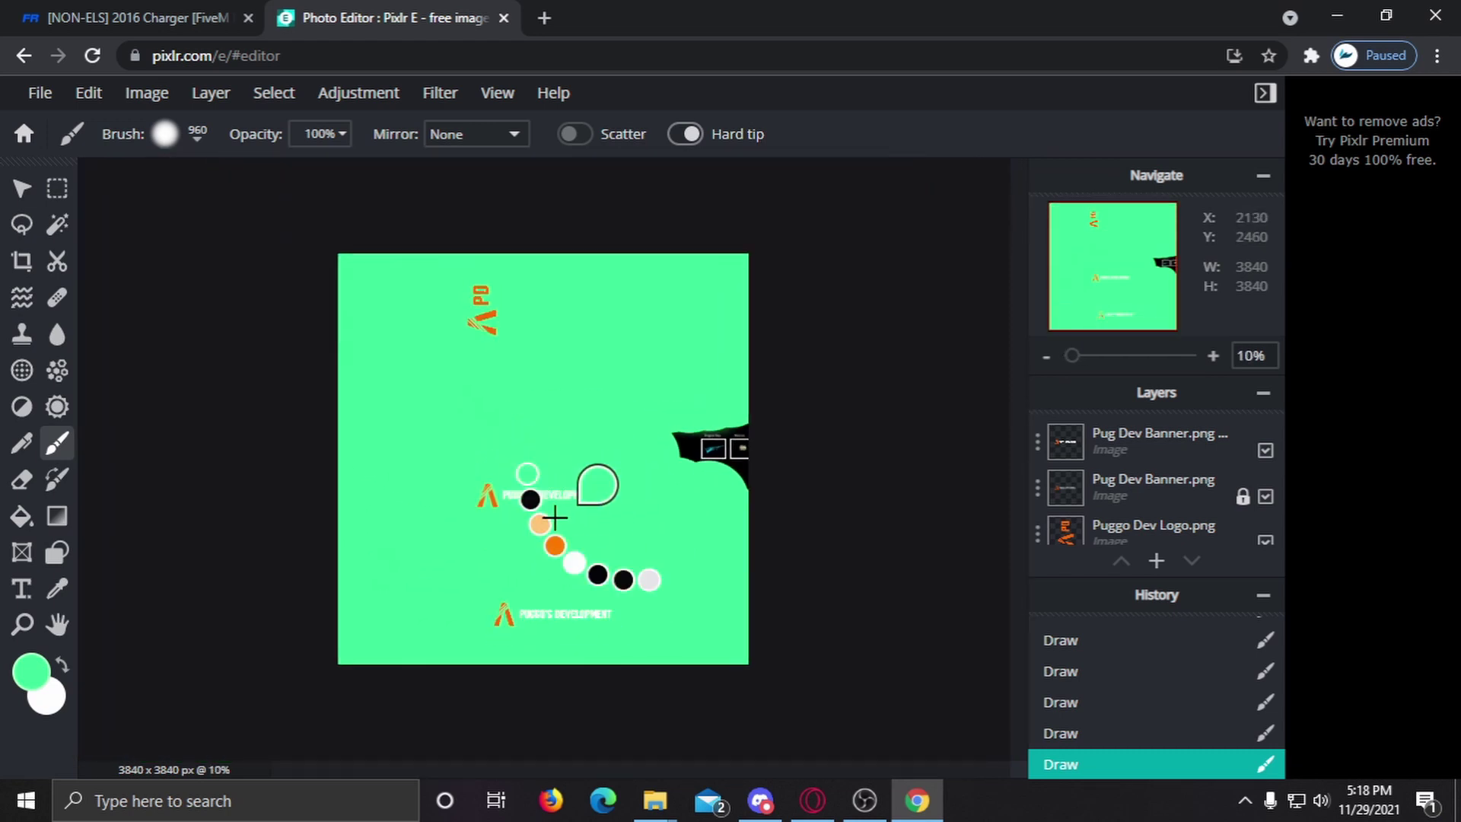
Step: Export the texture as a PNG named 'this livery'
key("ctrl+s")
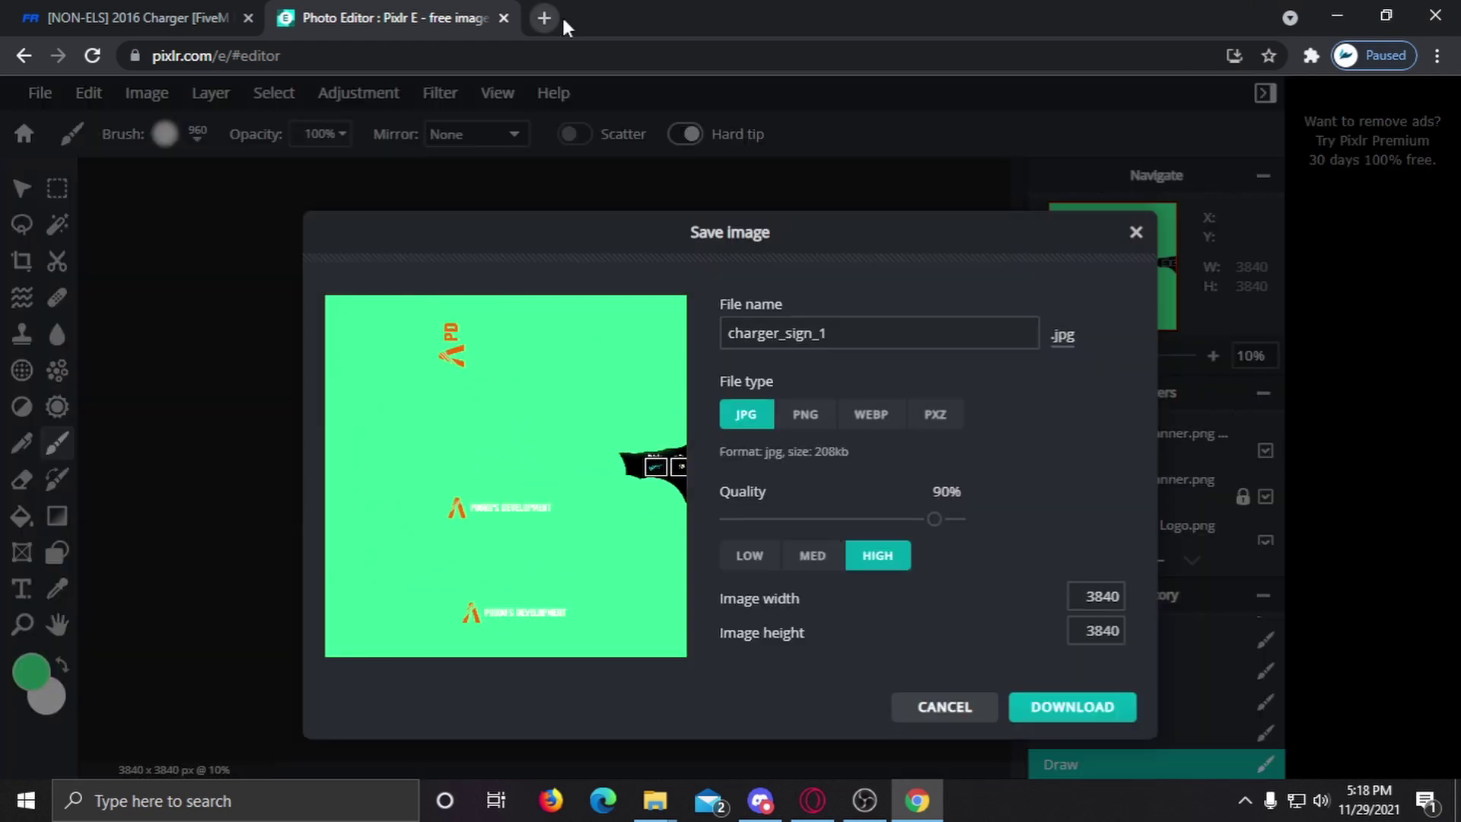
left_click(804, 417)
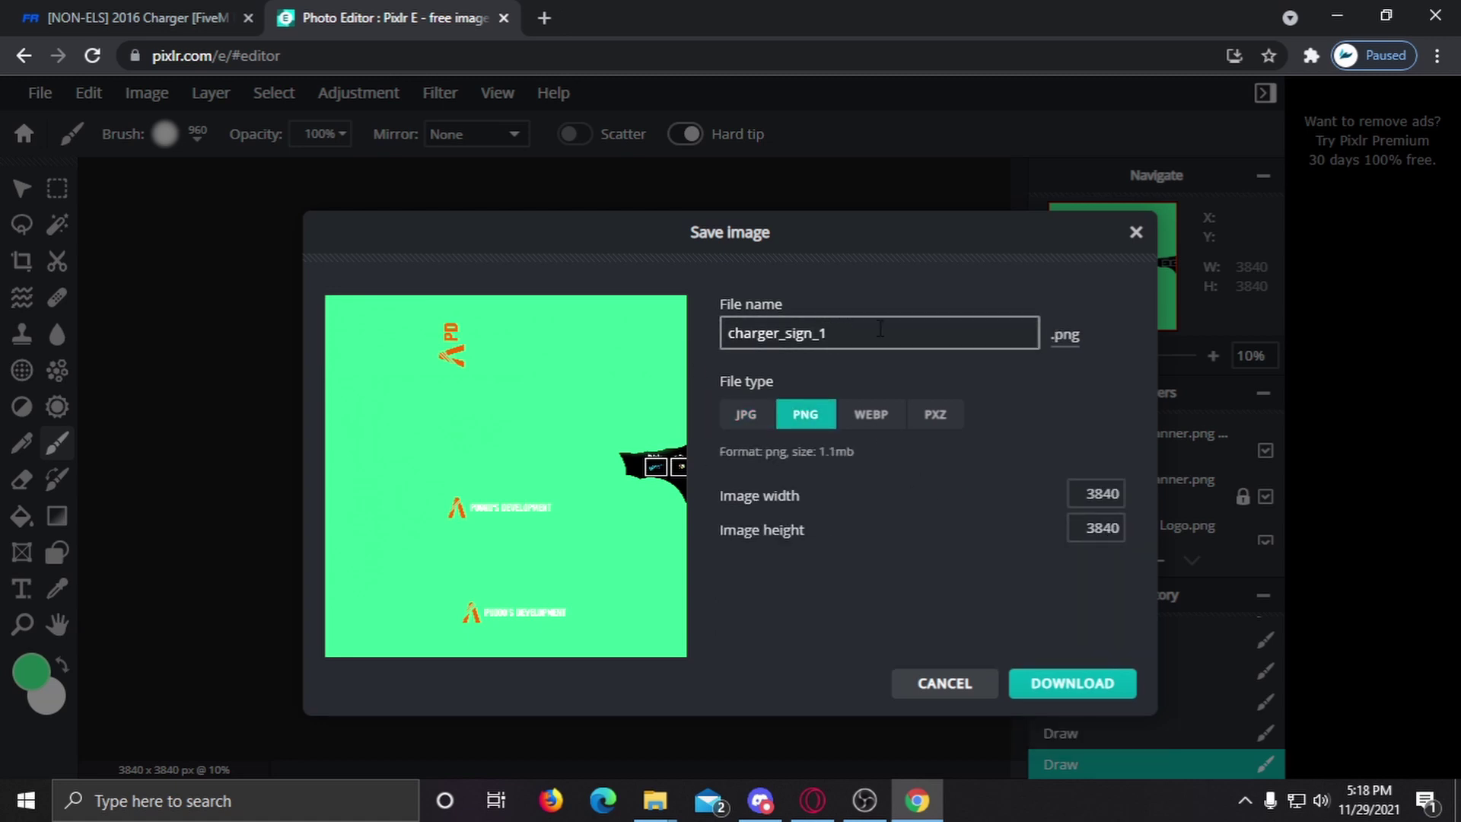
key("BackSpace")
key("BackSpace")
key("BackSpace")
key("BackSpace")
key("BackSpace")
key("BackSpace")
key("BackSpace")
key("BackSpace")
key("BackSpace")
key("BackSpace")
key("BackSpace")
key("BackSpace")
key("BackSpace")
key("BackSpace")
type("this livery")
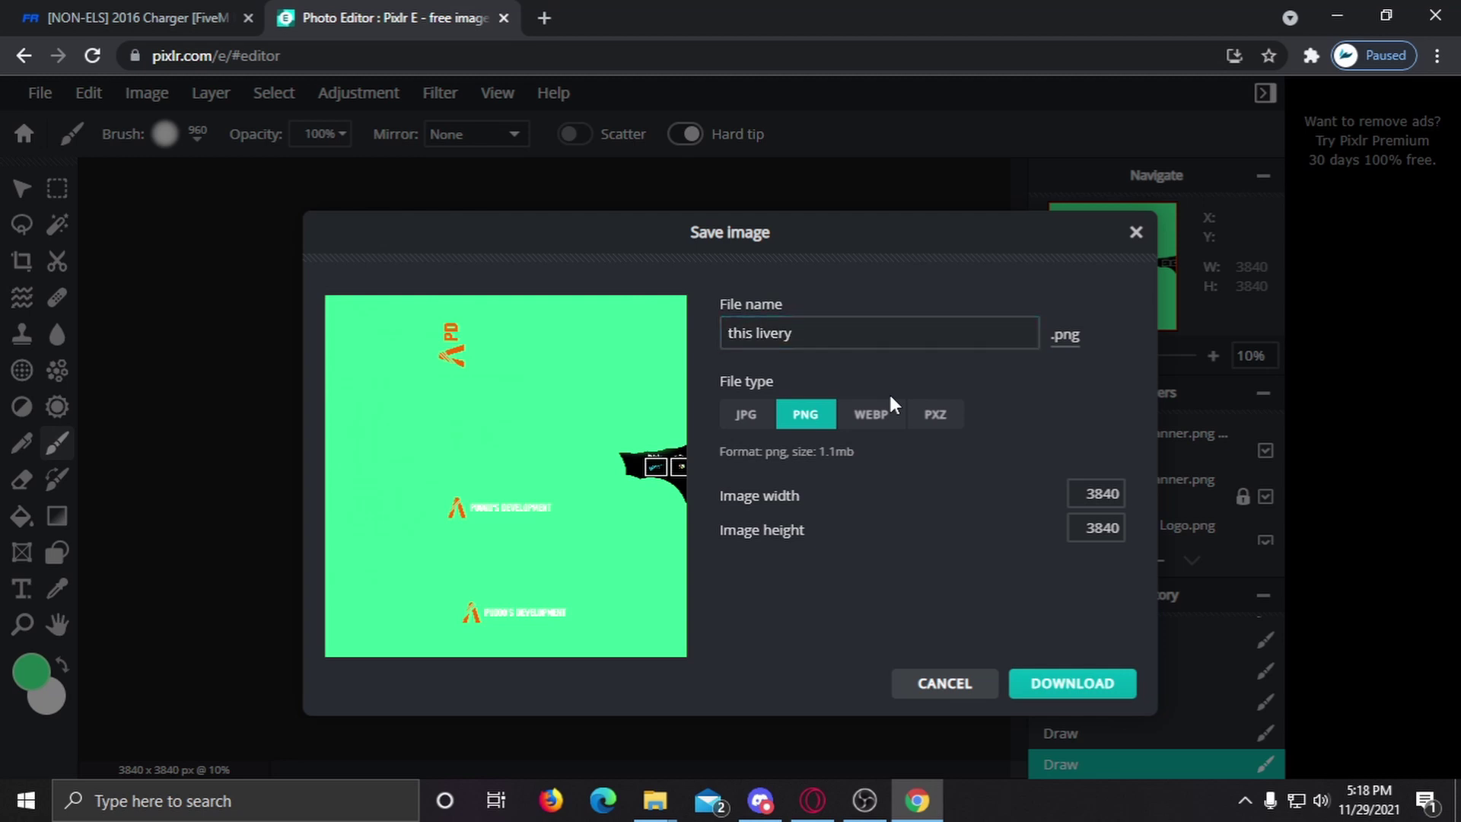
key("Return")
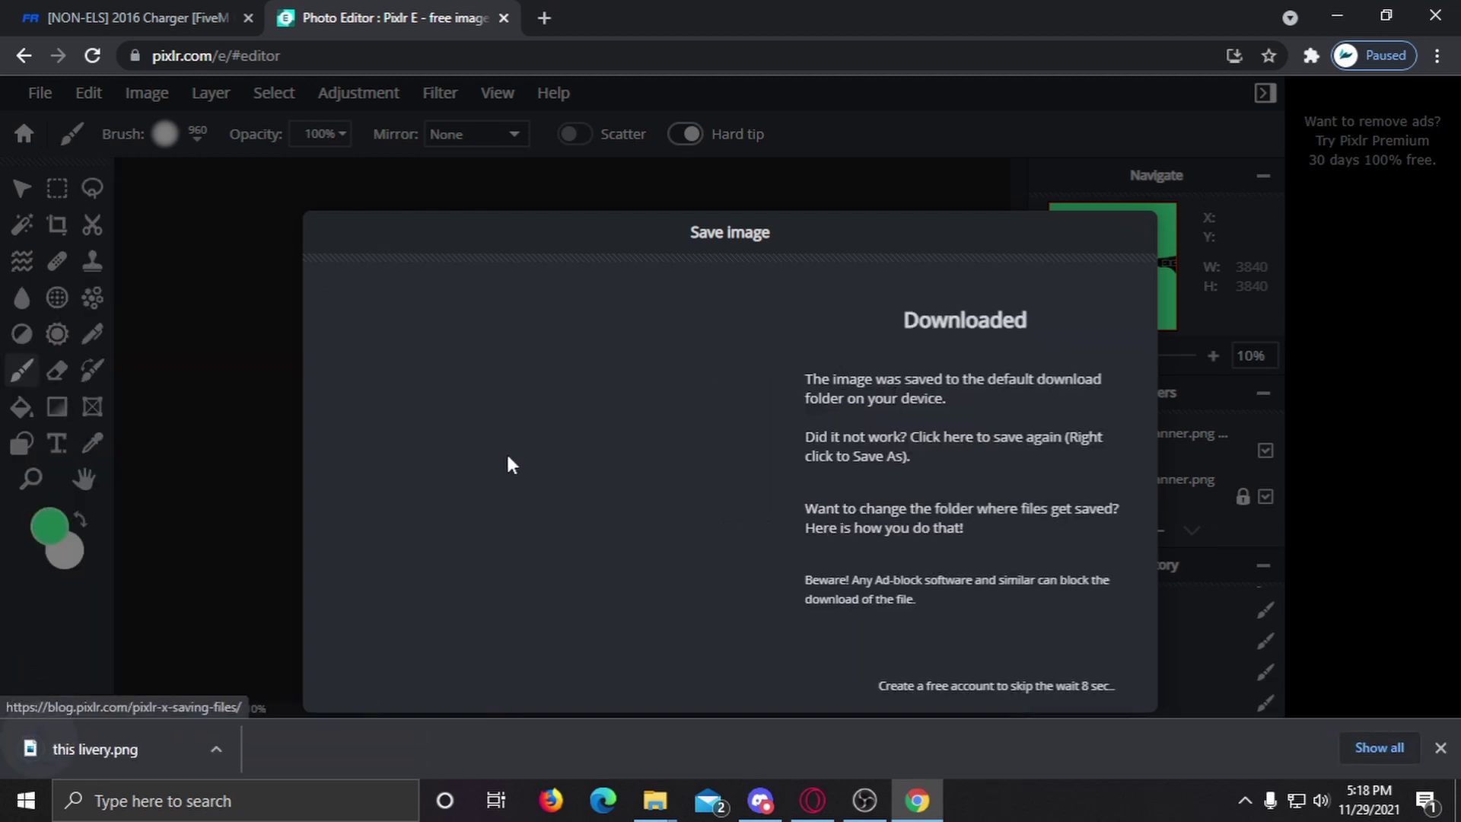
Step: Minimize Chrome and move this livery.png from the downloads into the 2016 Charger folder
left_click(1336, 15)
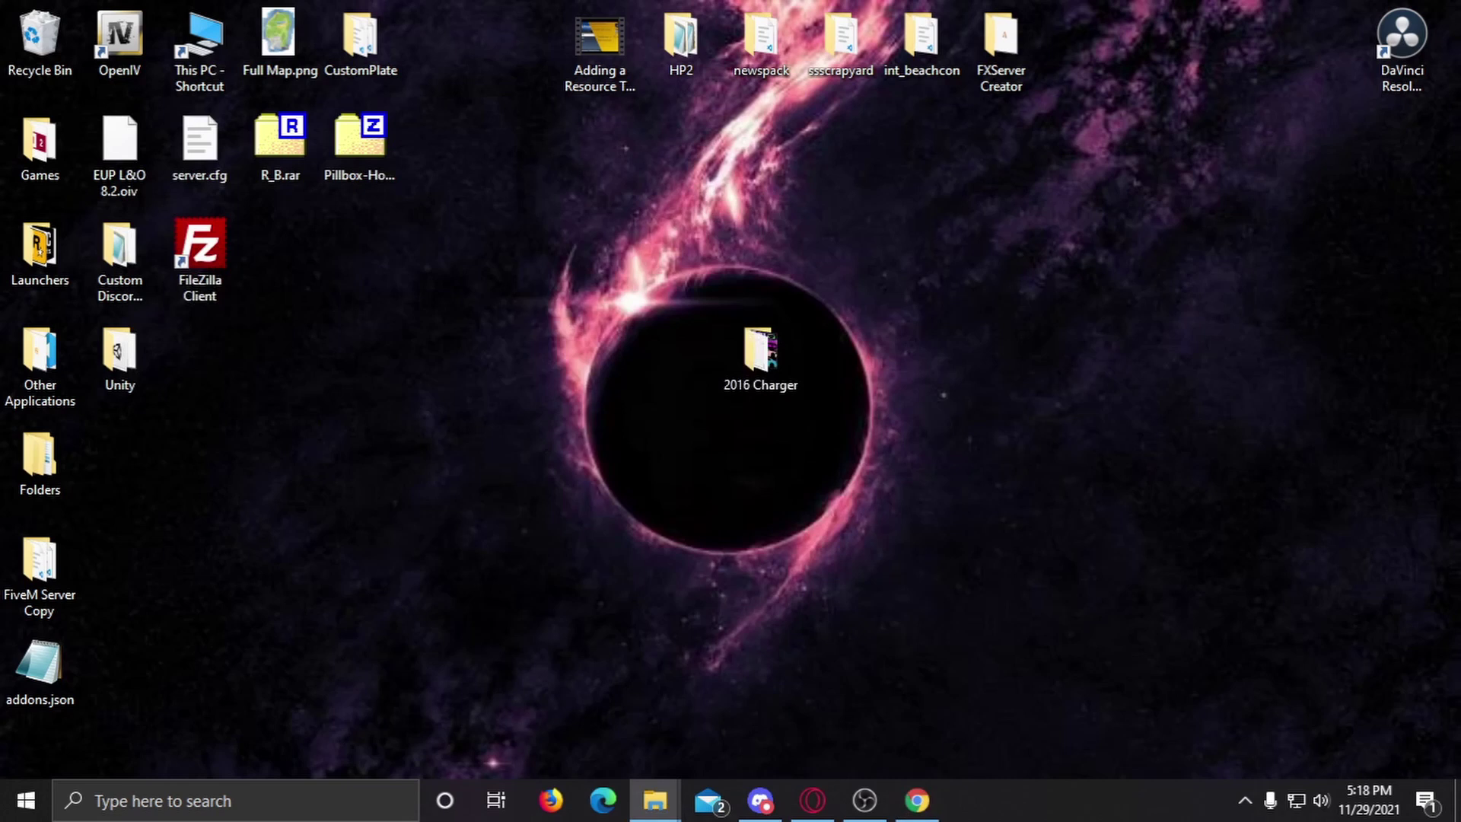
left_click_drag(616, 501, 646, 330)
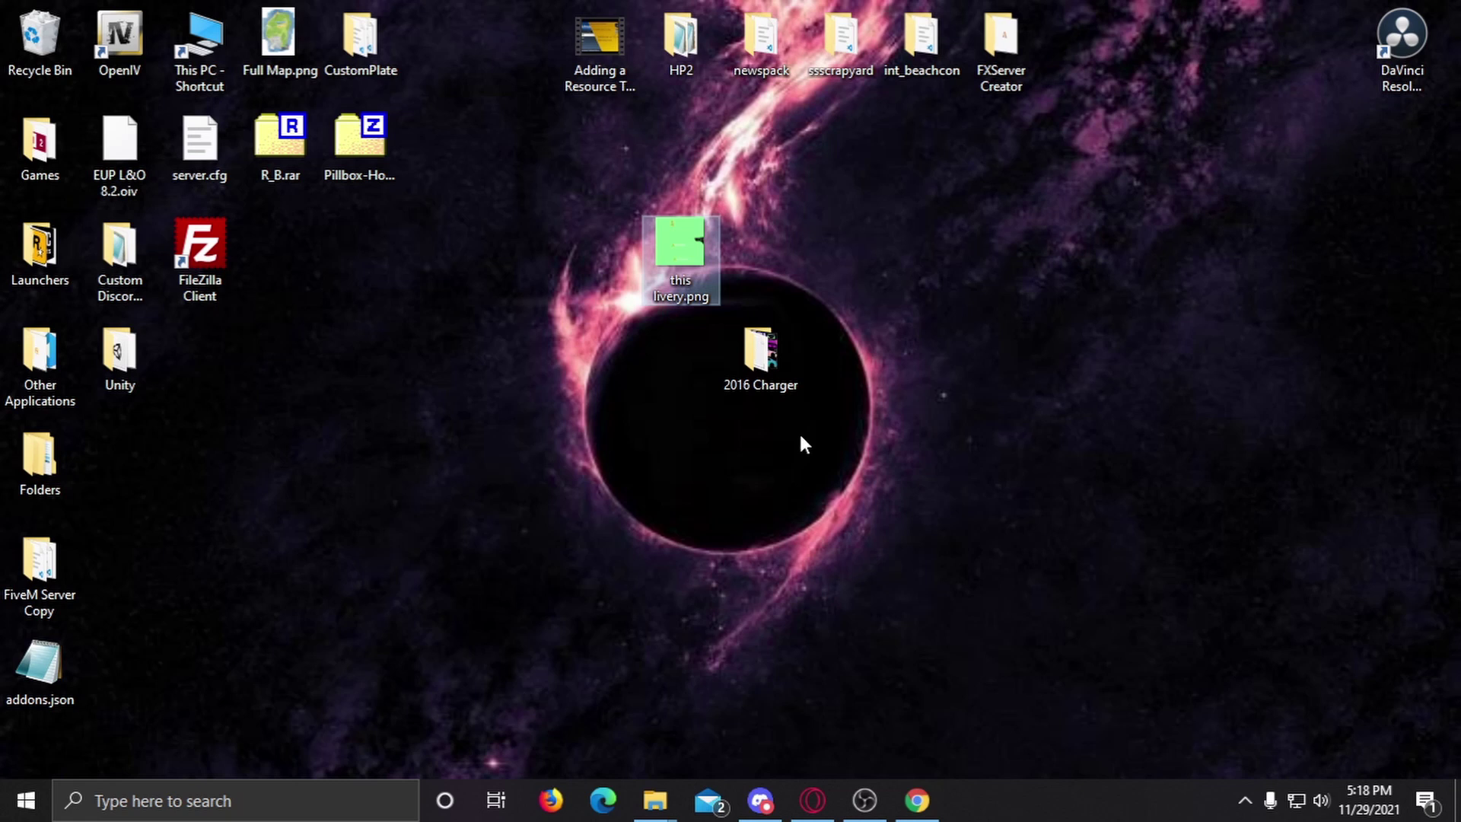
left_click_drag(677, 327, 685, 380)
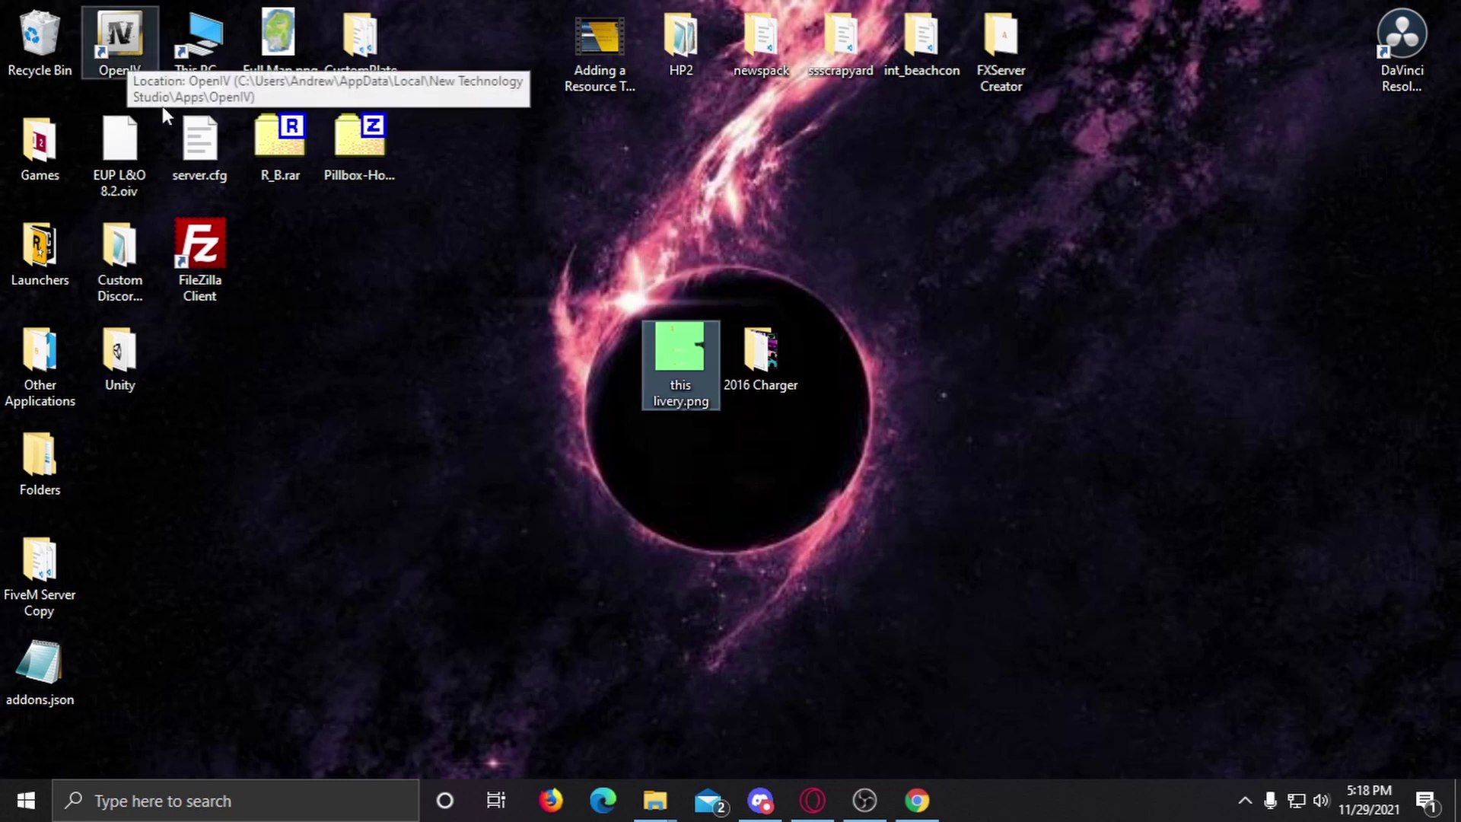
left_click_drag(623, 438, 837, 472)
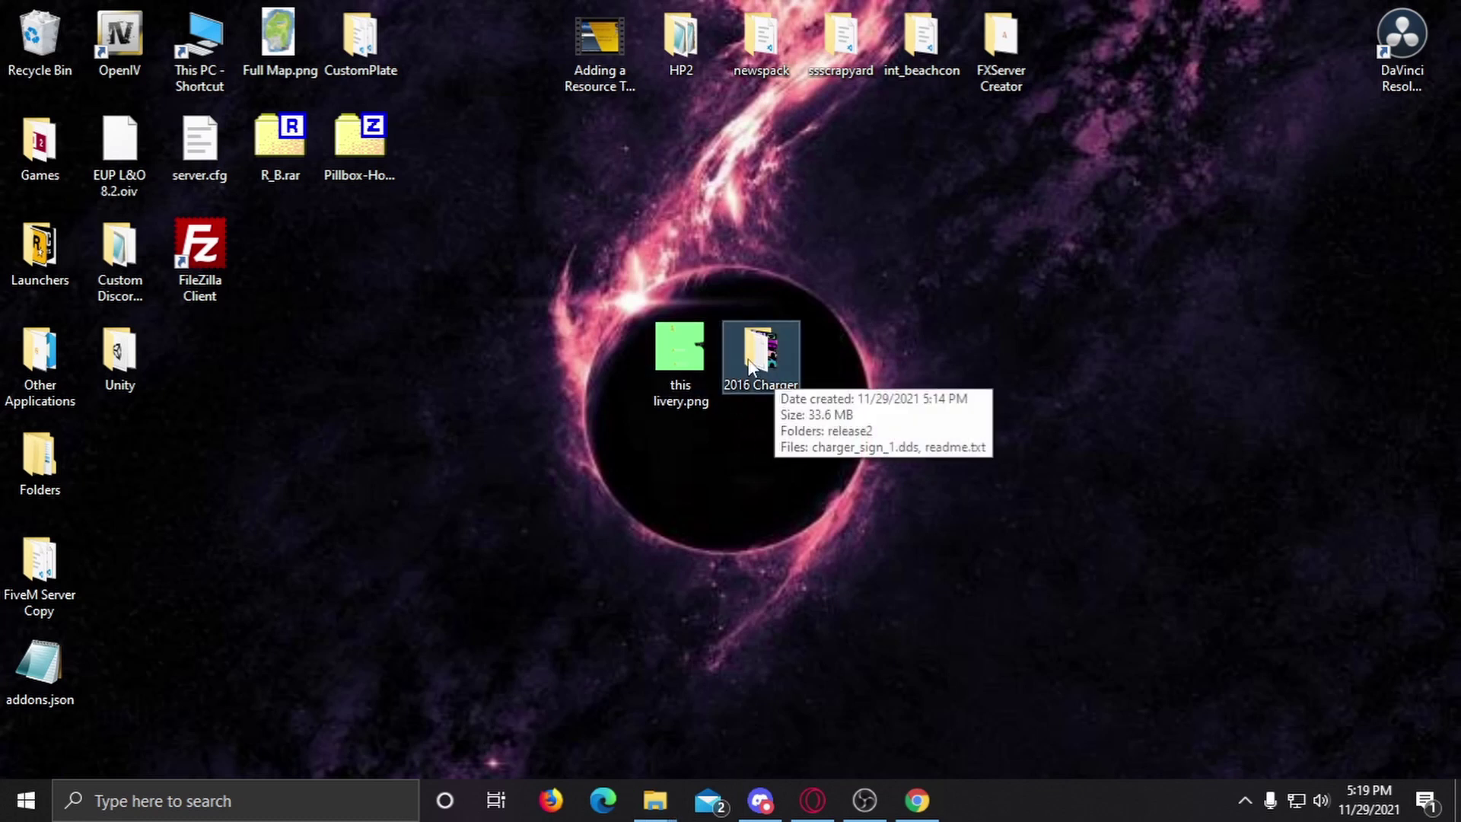
left_click_drag(683, 358, 752, 362)
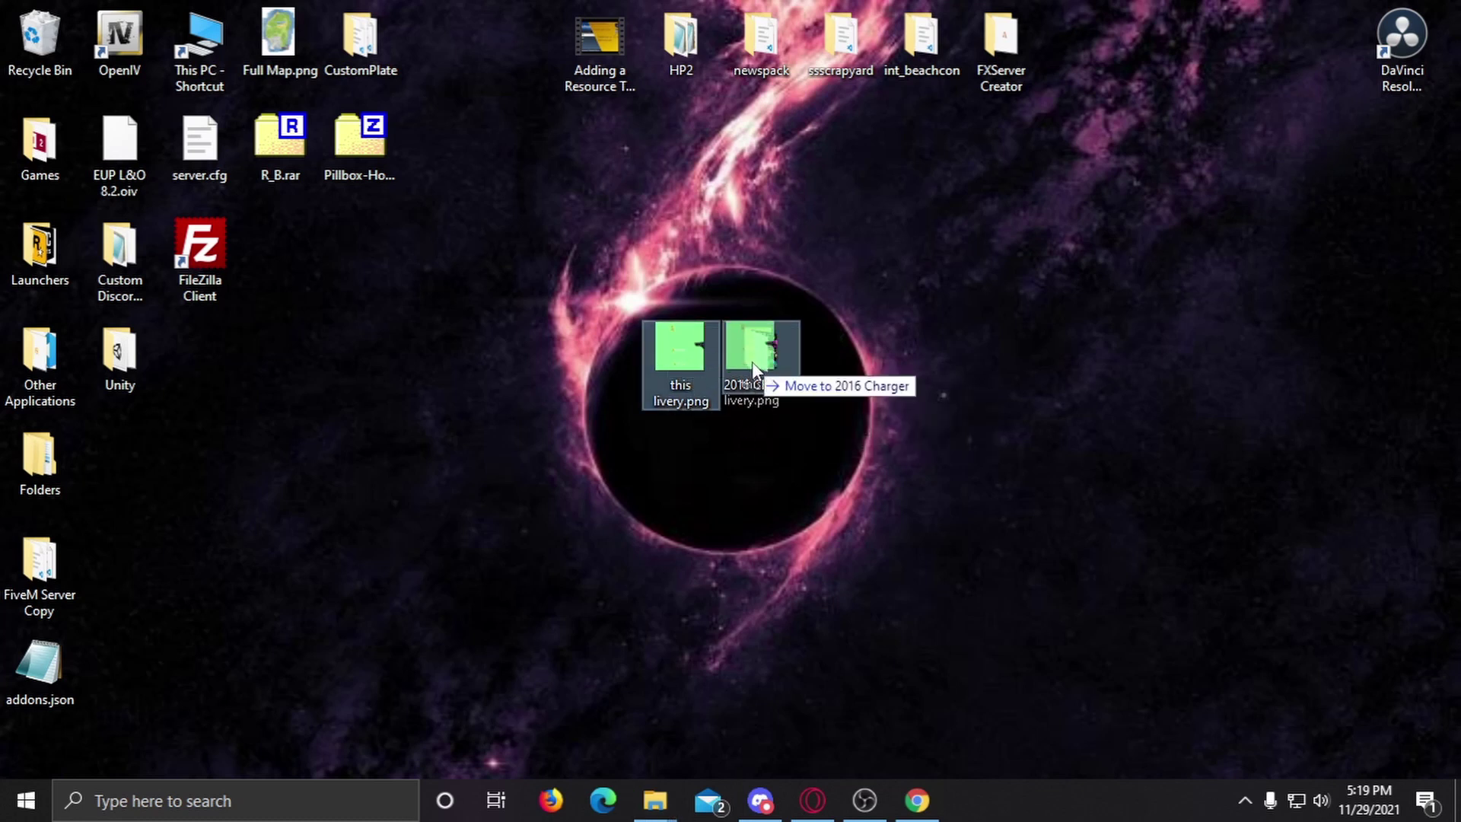
left_click(760, 365)
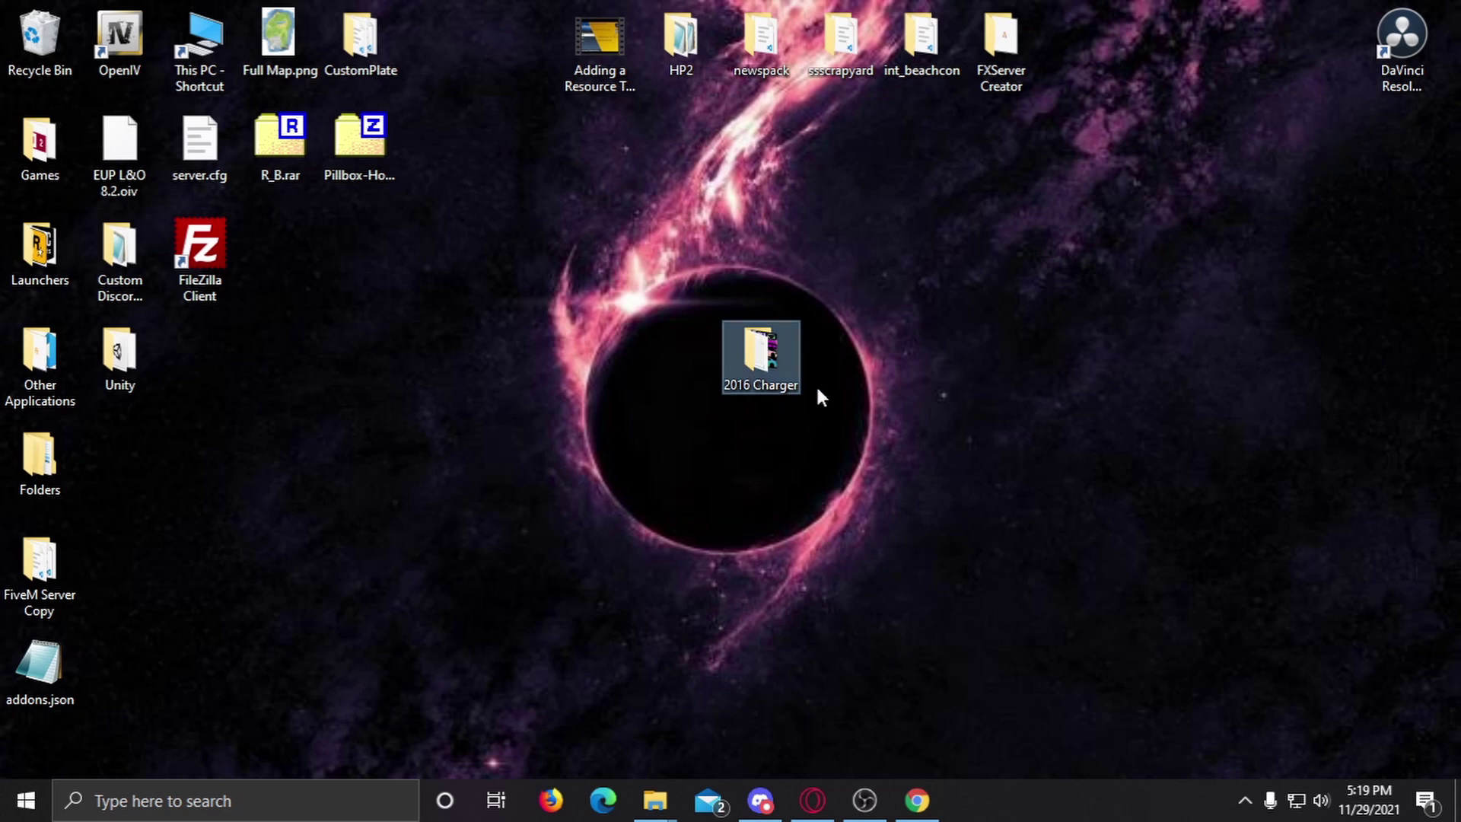
Step: Move the 2016 Charger folder onto Local Disk (C:) and open it
key("alt+Tab")
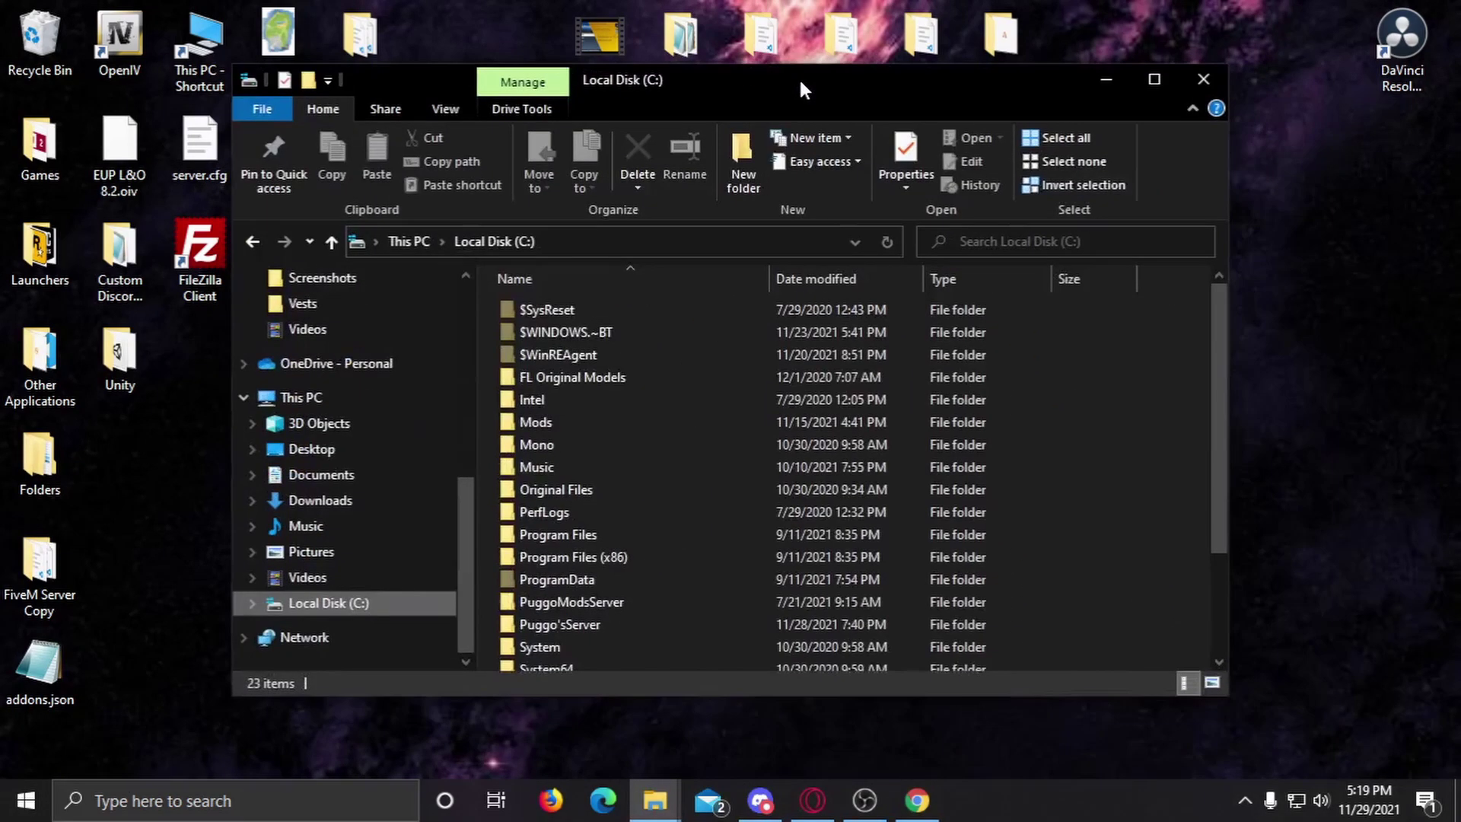
left_click(1291, 258)
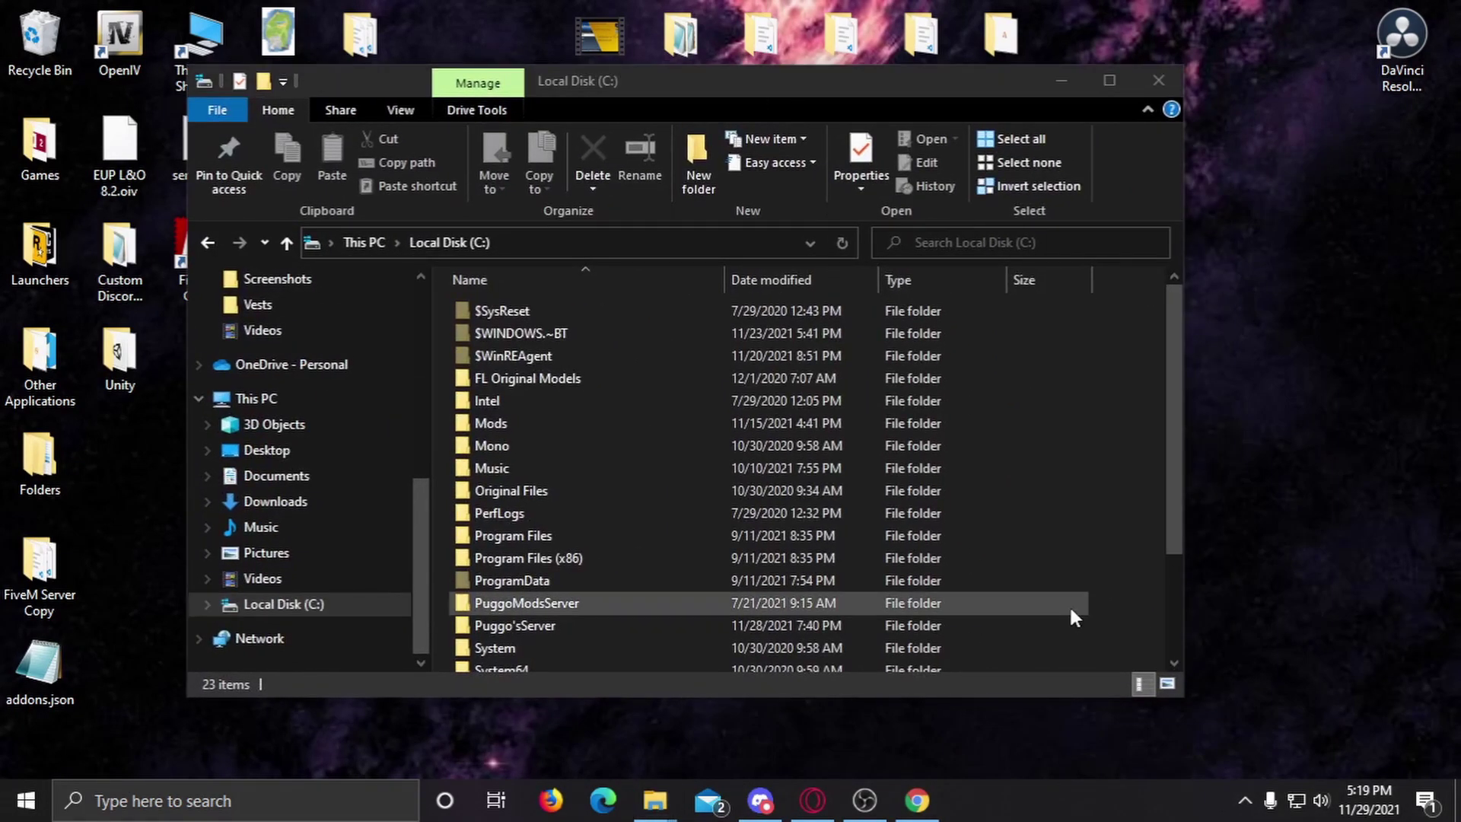
left_click_drag(991, 98, 697, 496)
left_click_drag(757, 367, 847, 716)
left_click_drag(677, 481, 913, 38)
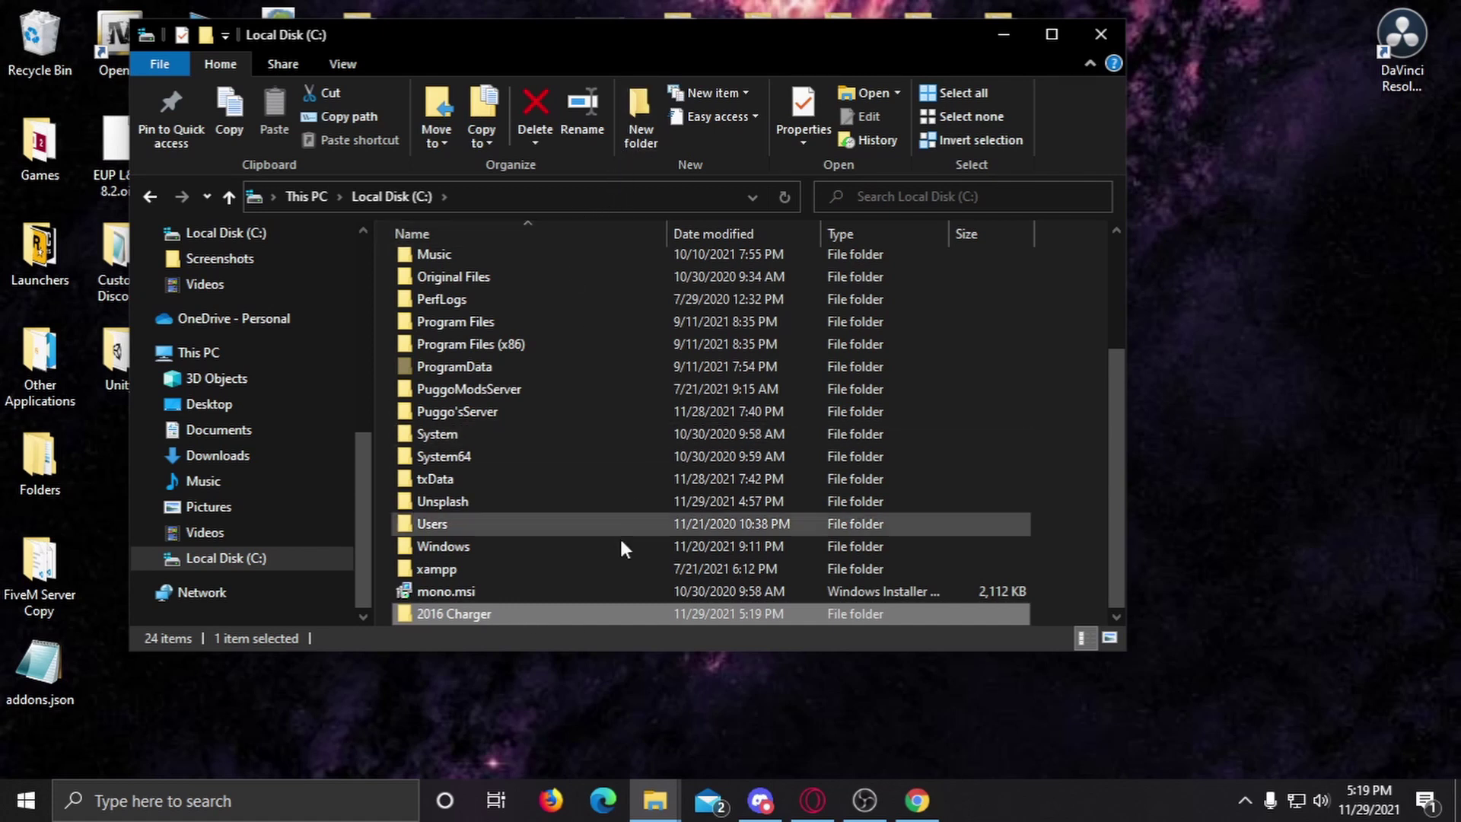
double_click(602, 616)
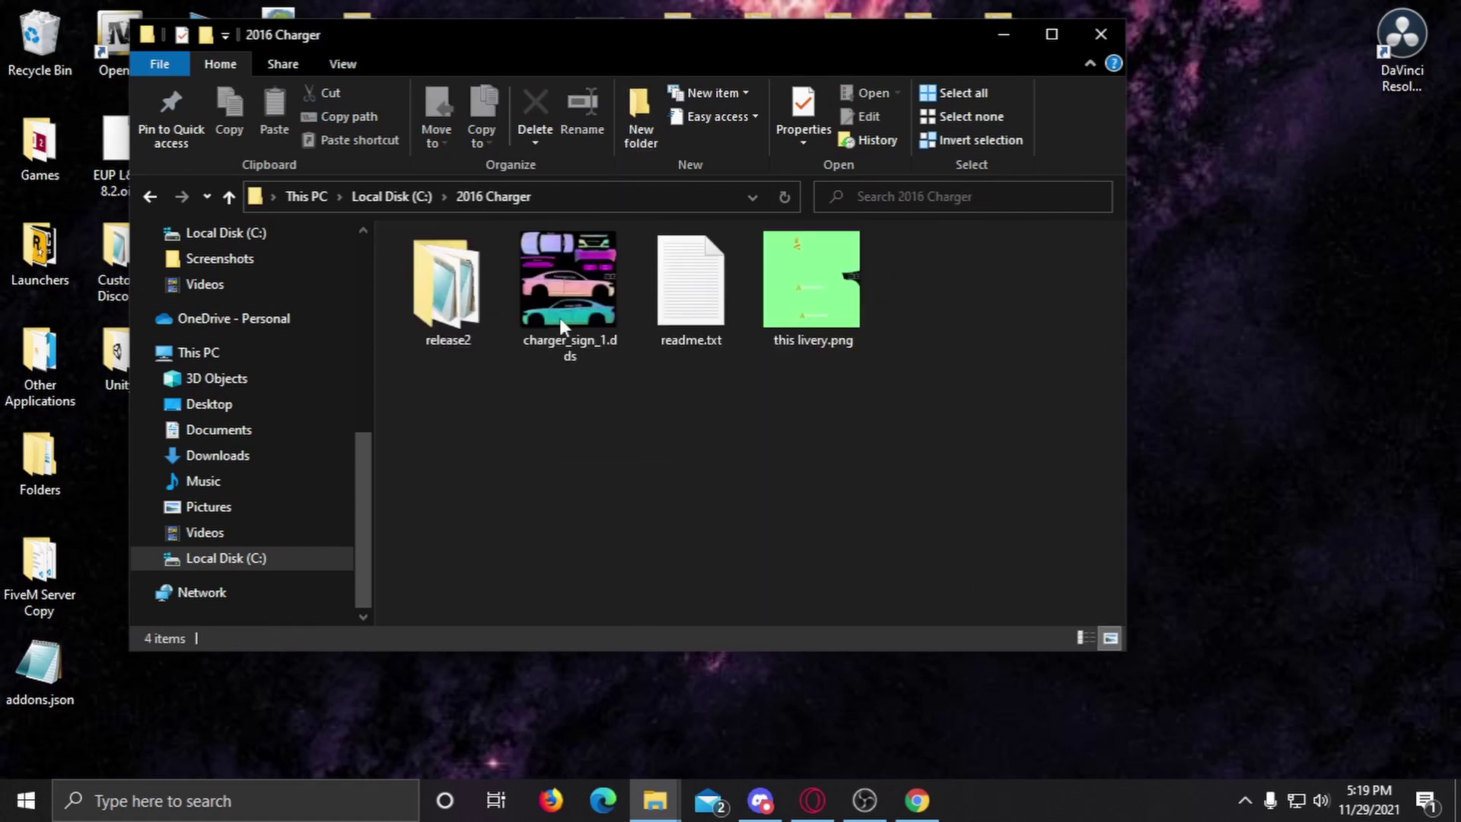
Step: Copy the C:\2016 Charger path from the address bar, then minimize the window
left_click(578, 197)
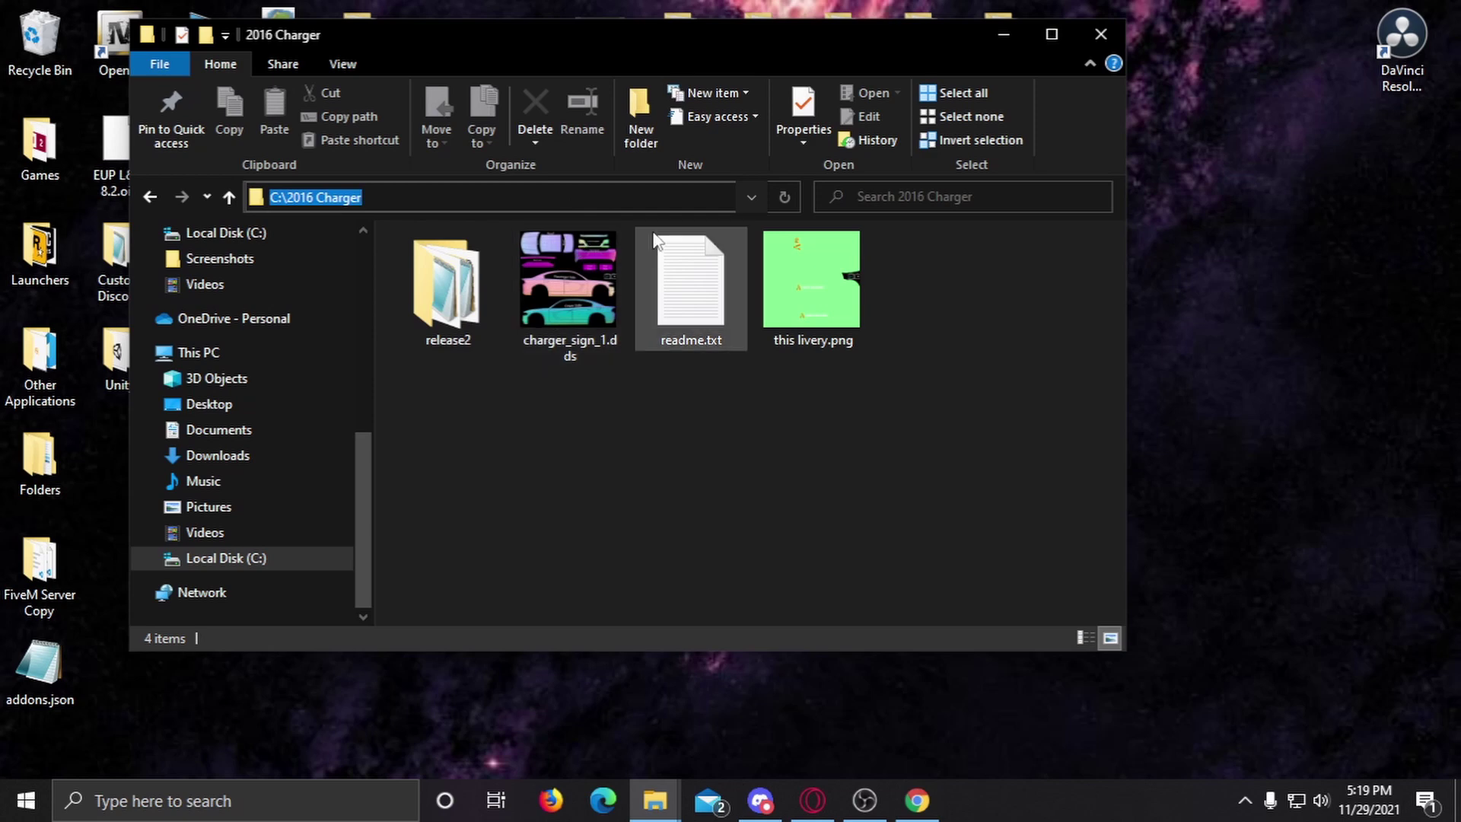
left_click(1003, 35)
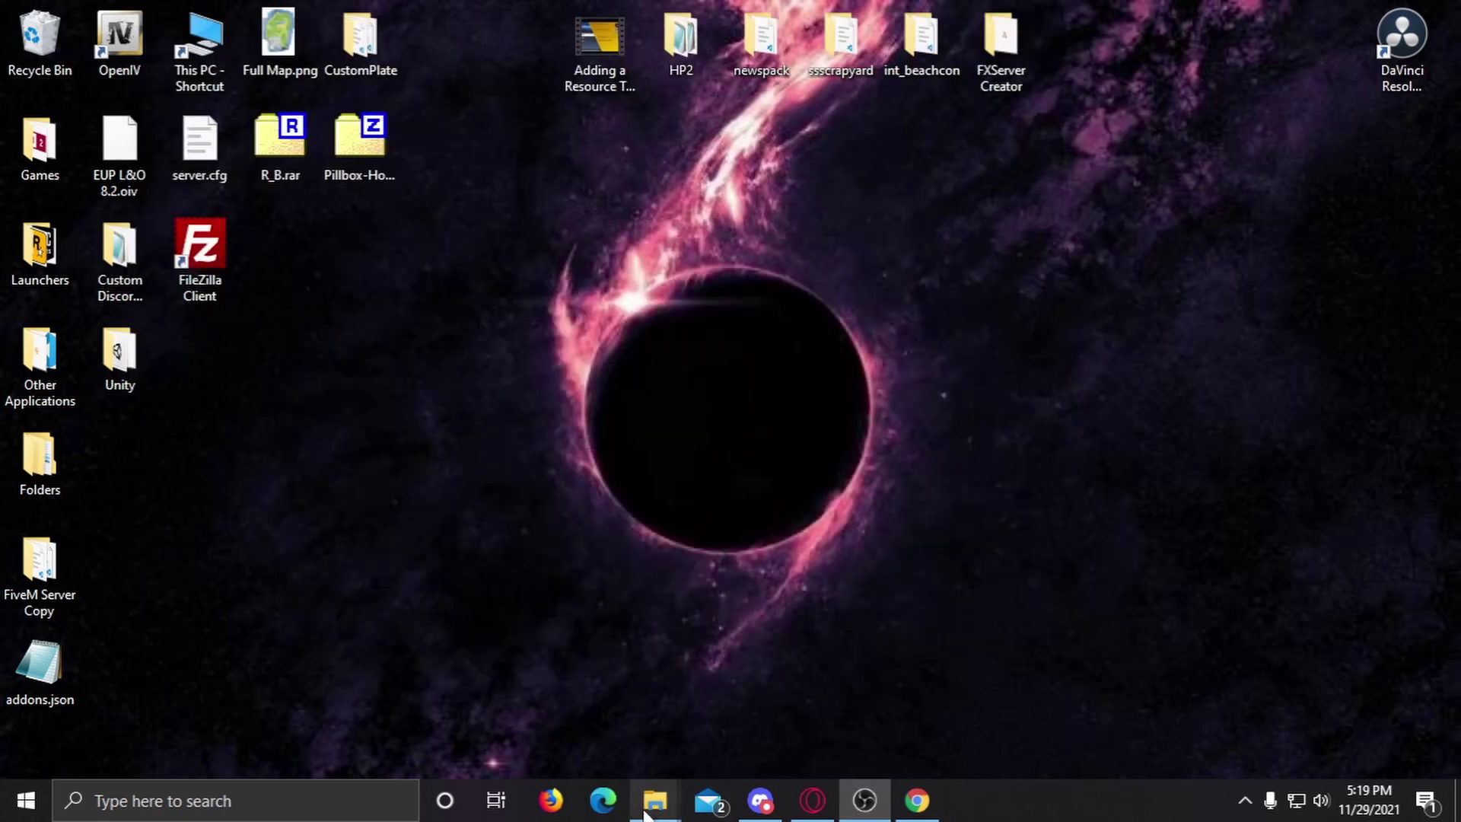
mouse_move(647, 811)
left_click(842, 725)
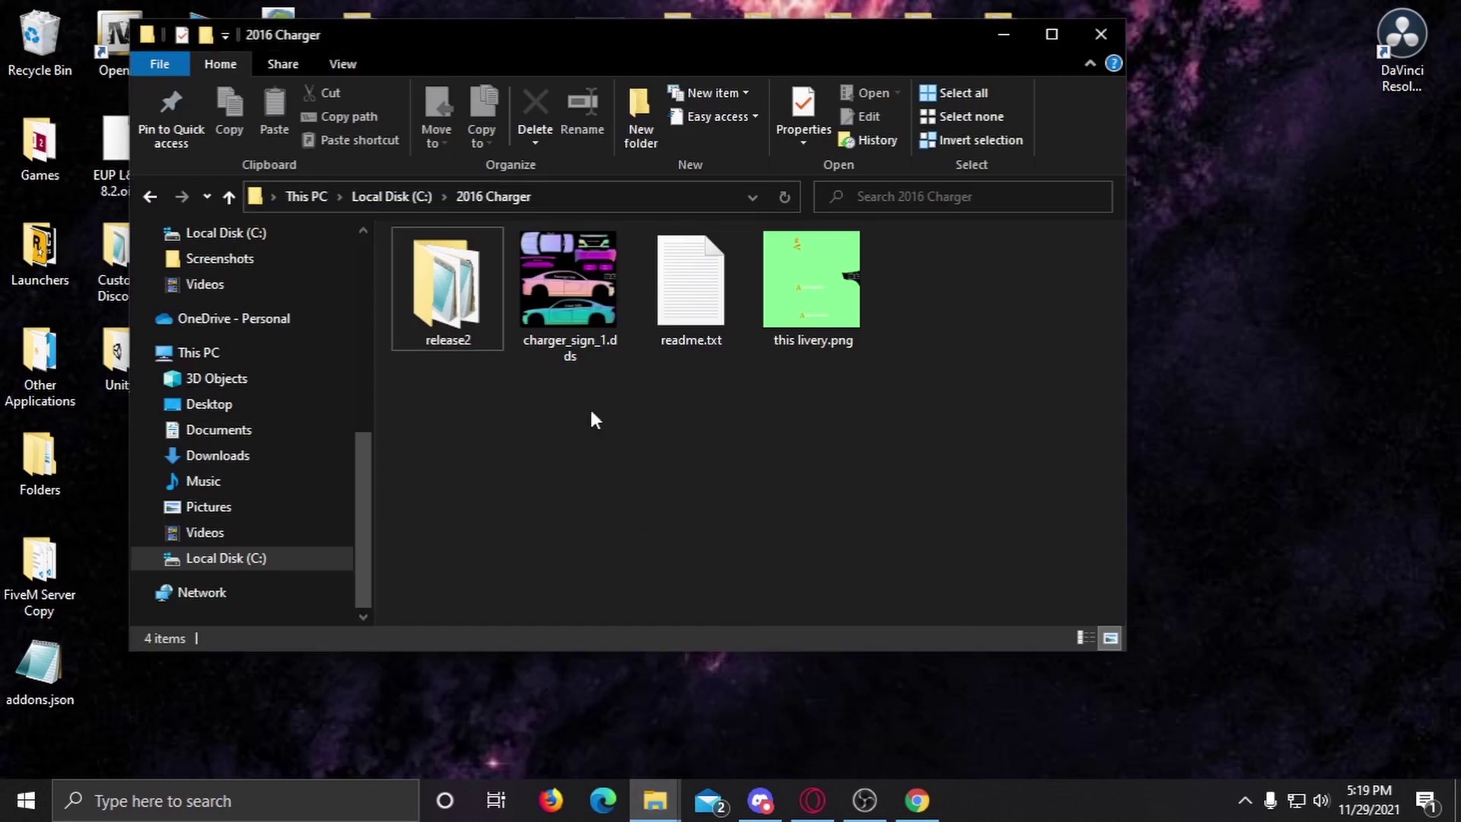
left_click(598, 195)
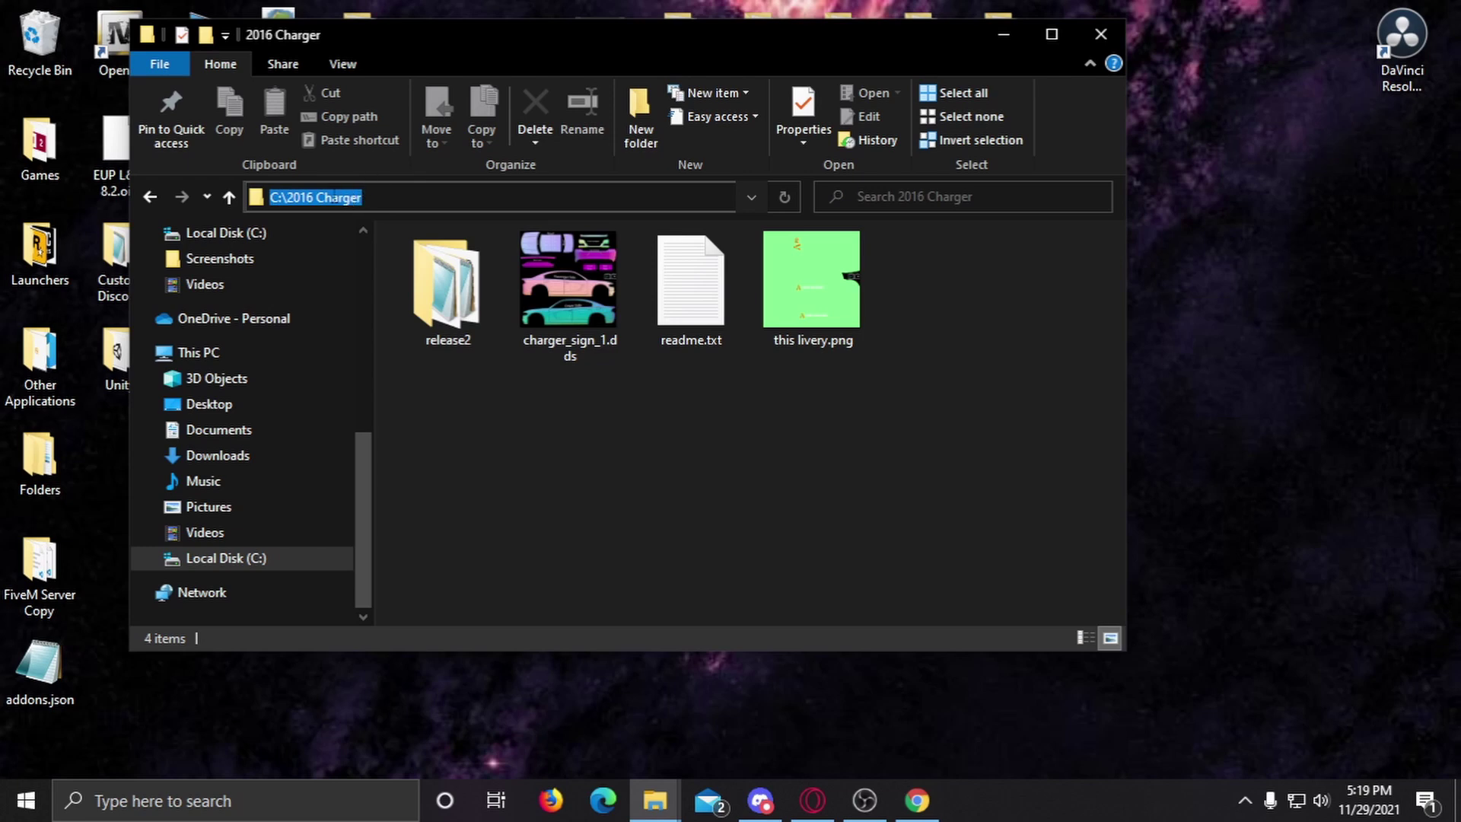
right_click(335, 196)
left_click(408, 263)
left_click(1005, 36)
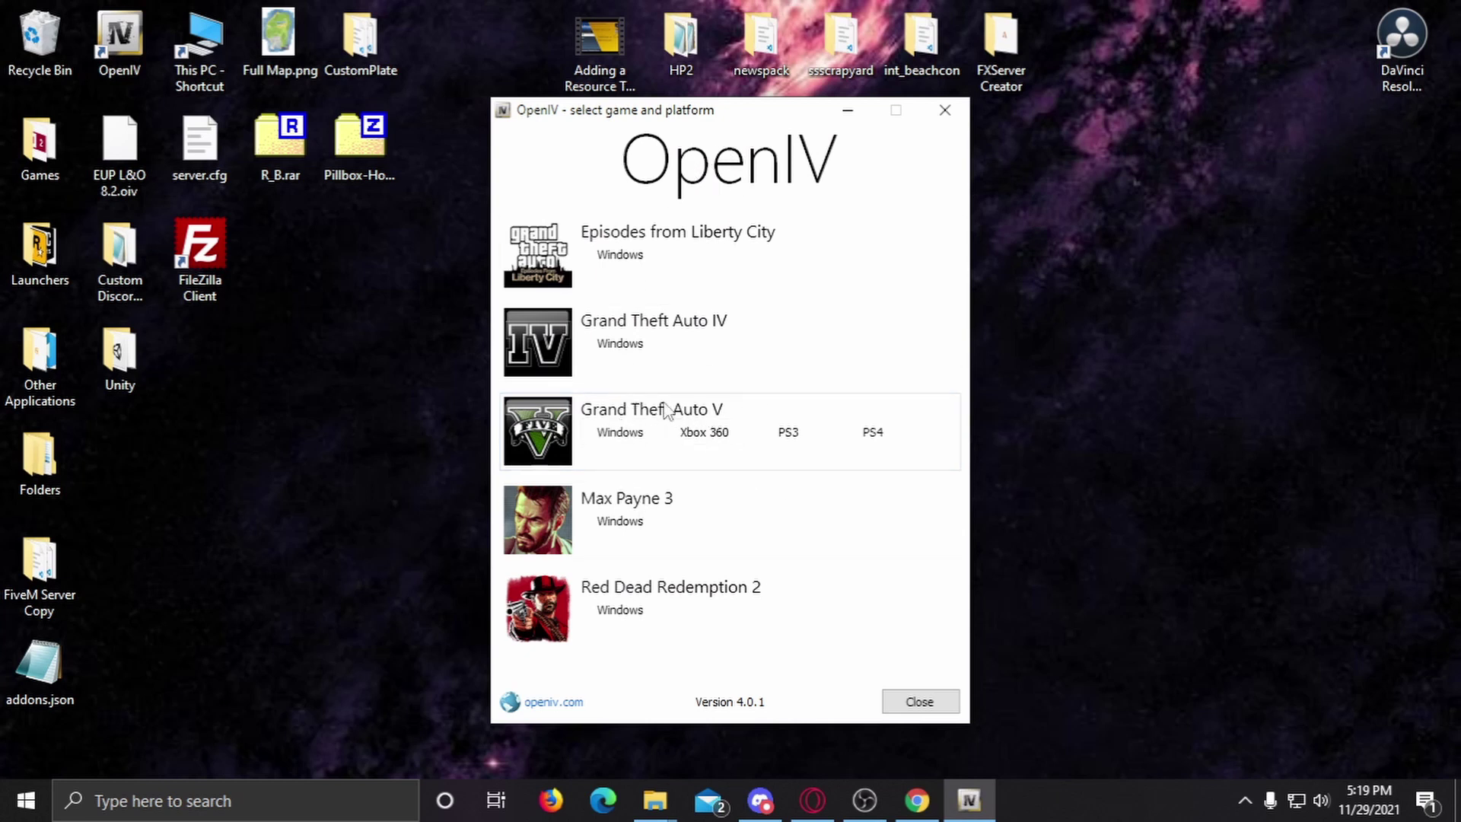
Step: Load Grand Theft Auto V for Windows, move OpenIV to the screen top, and show the File menu
left_click(618, 433)
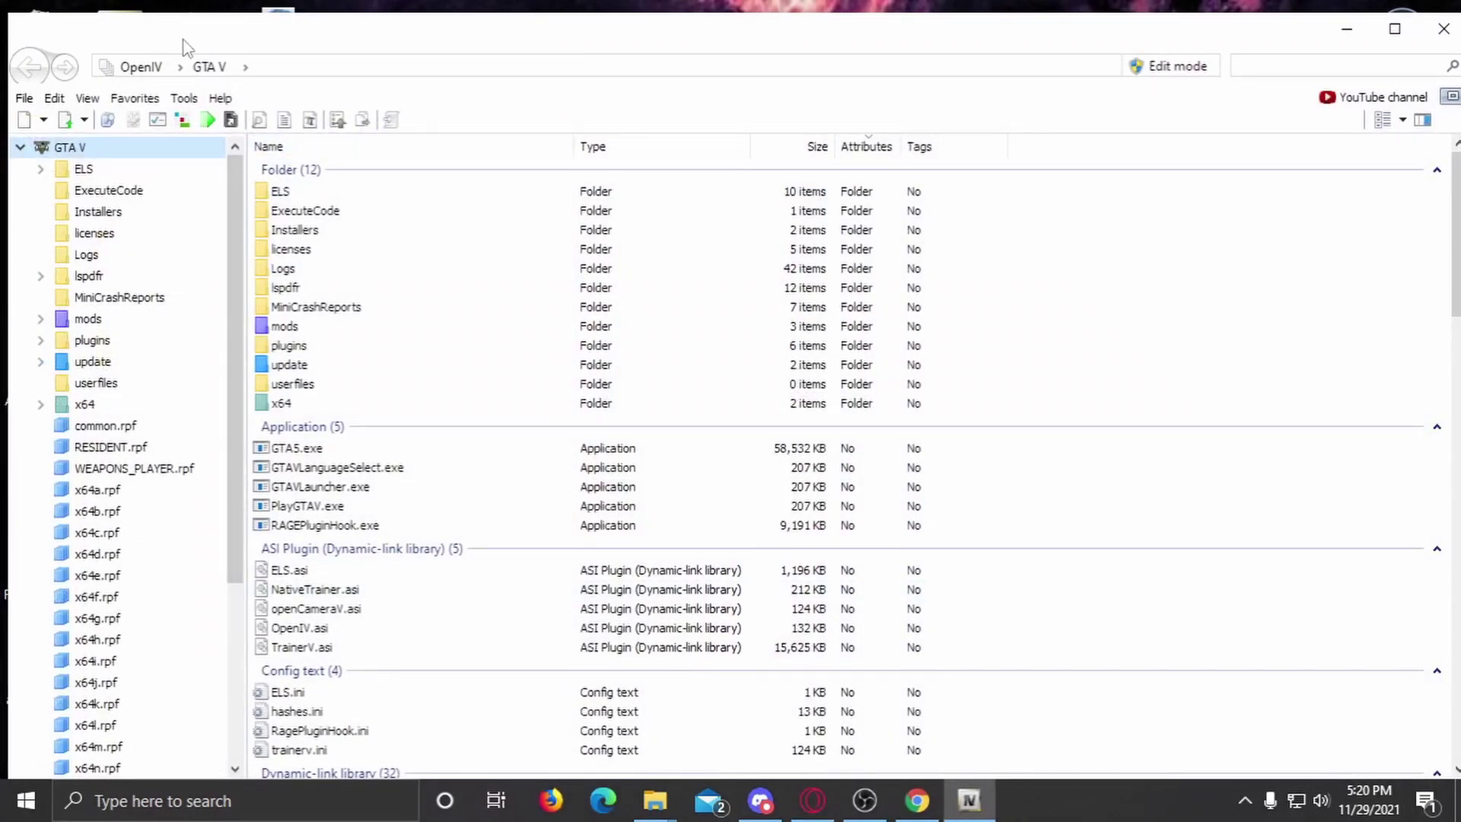
left_click_drag(183, 41, 182, 28)
left_click(26, 86)
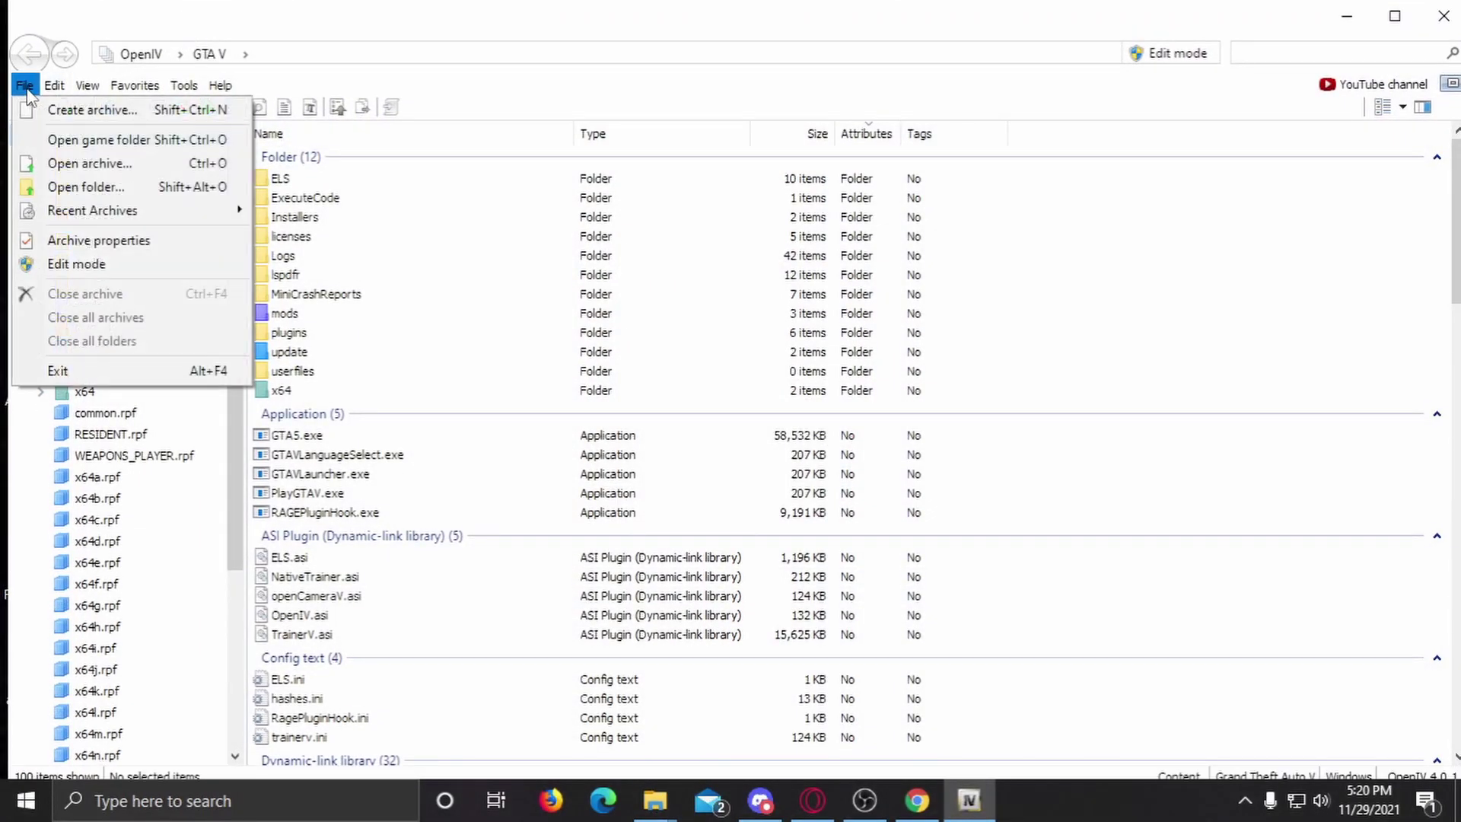
left_click(135, 86)
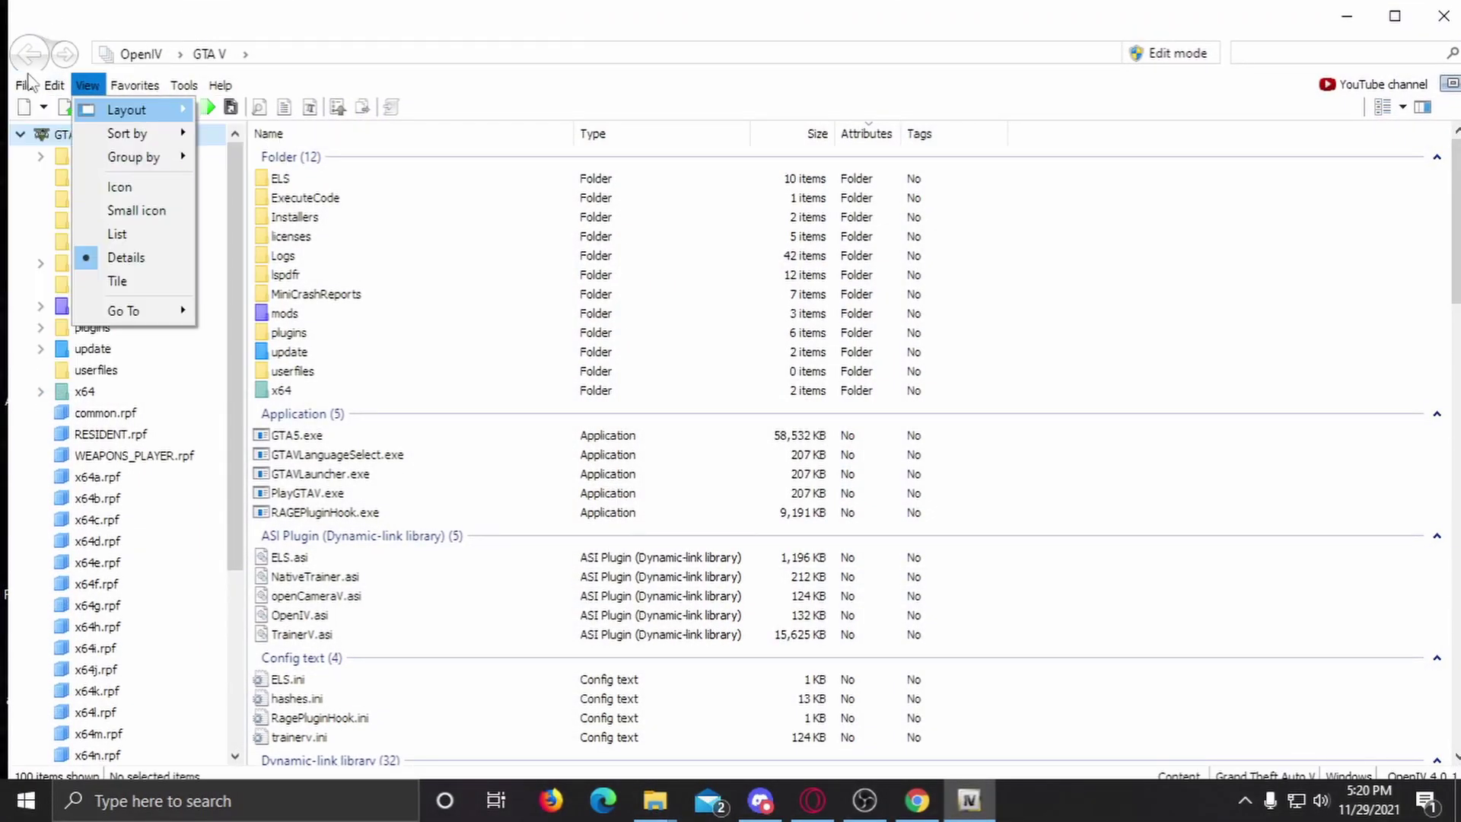
mouse_move(25, 88)
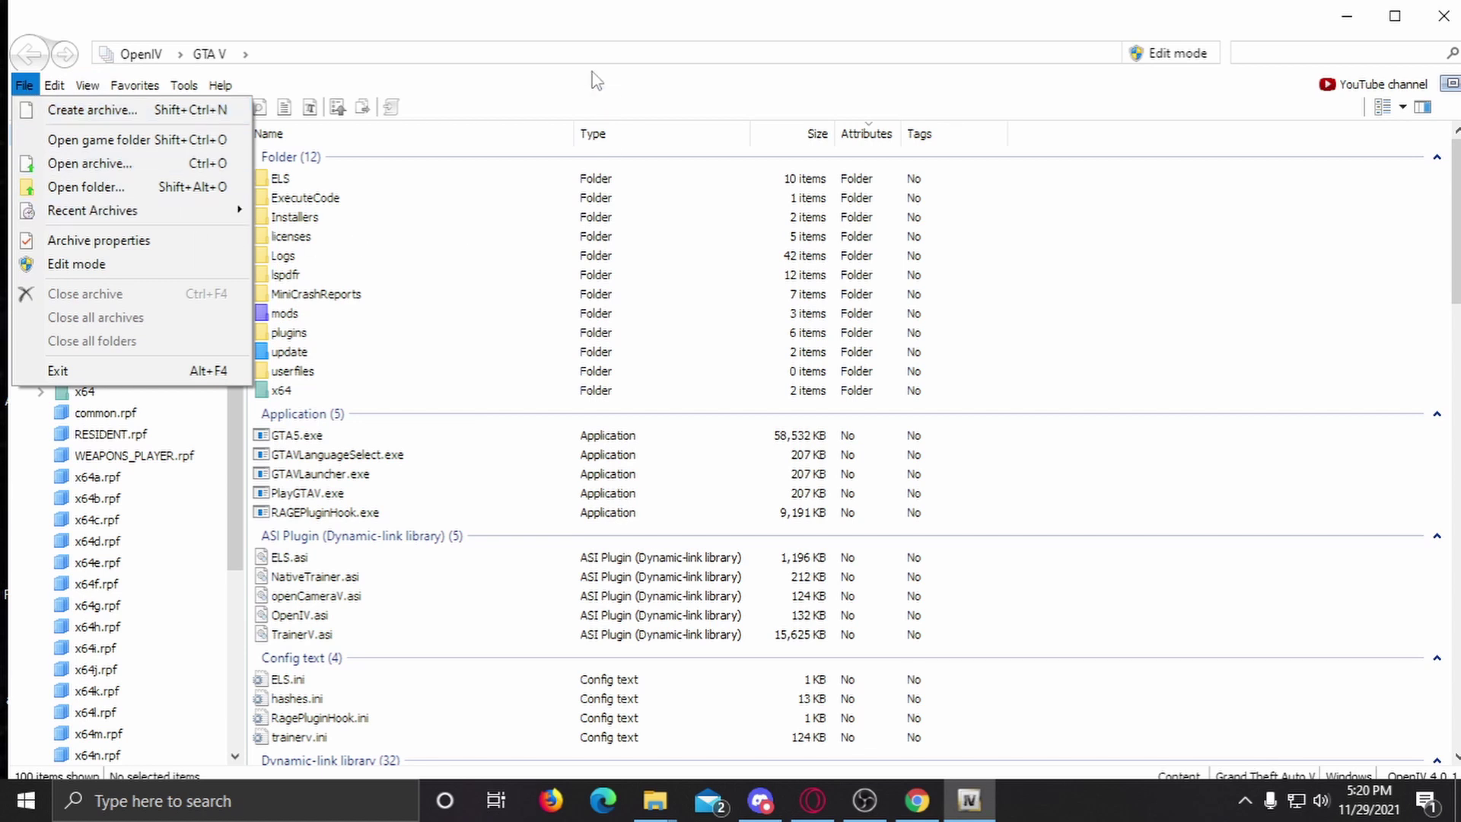
left_click(256, 25)
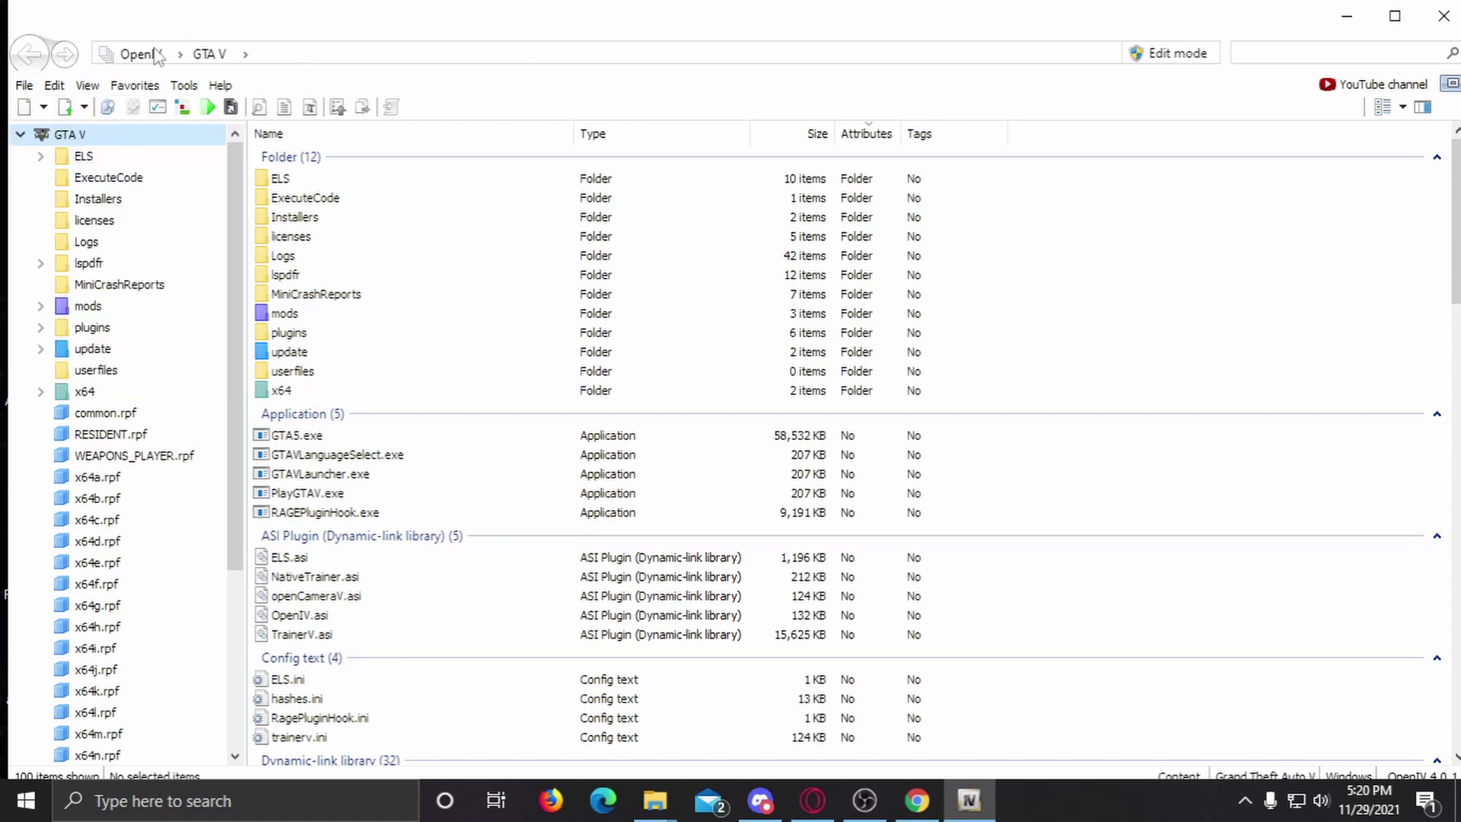
left_click(26, 88)
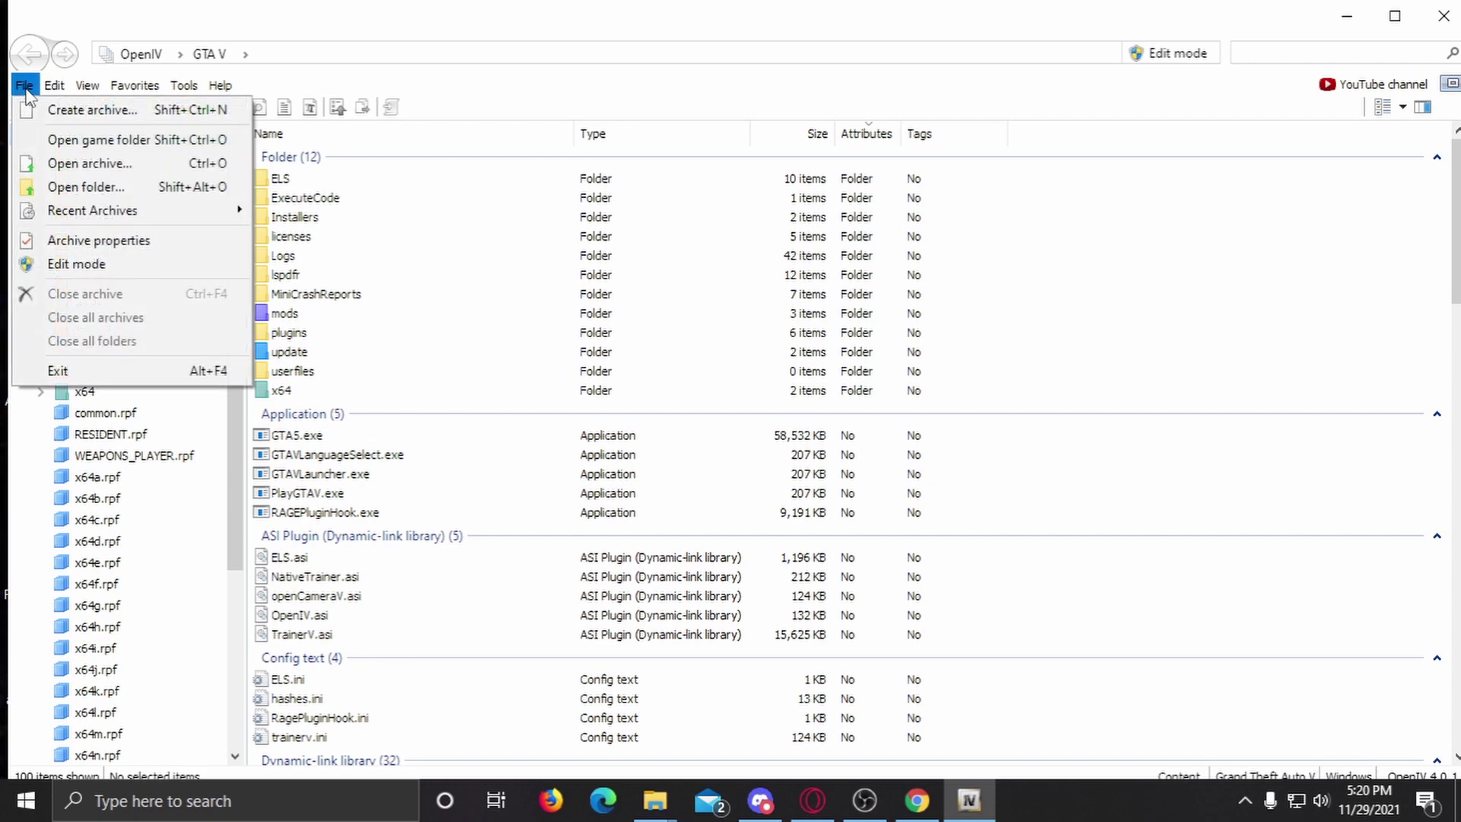
Step: Open the C:\2016 Charger folder as OpenIV's browsing location
left_click(82, 190)
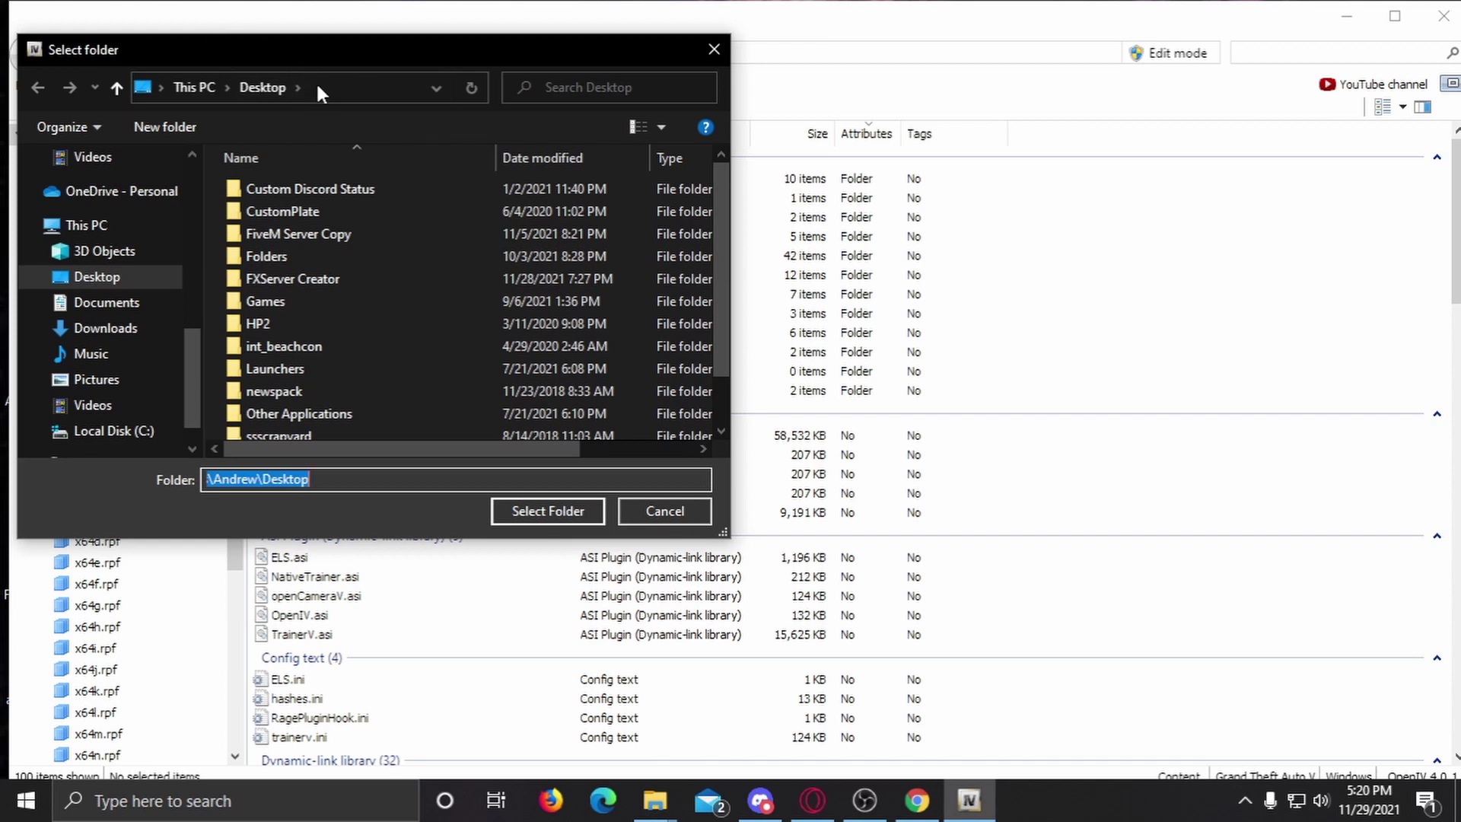
left_click(316, 84)
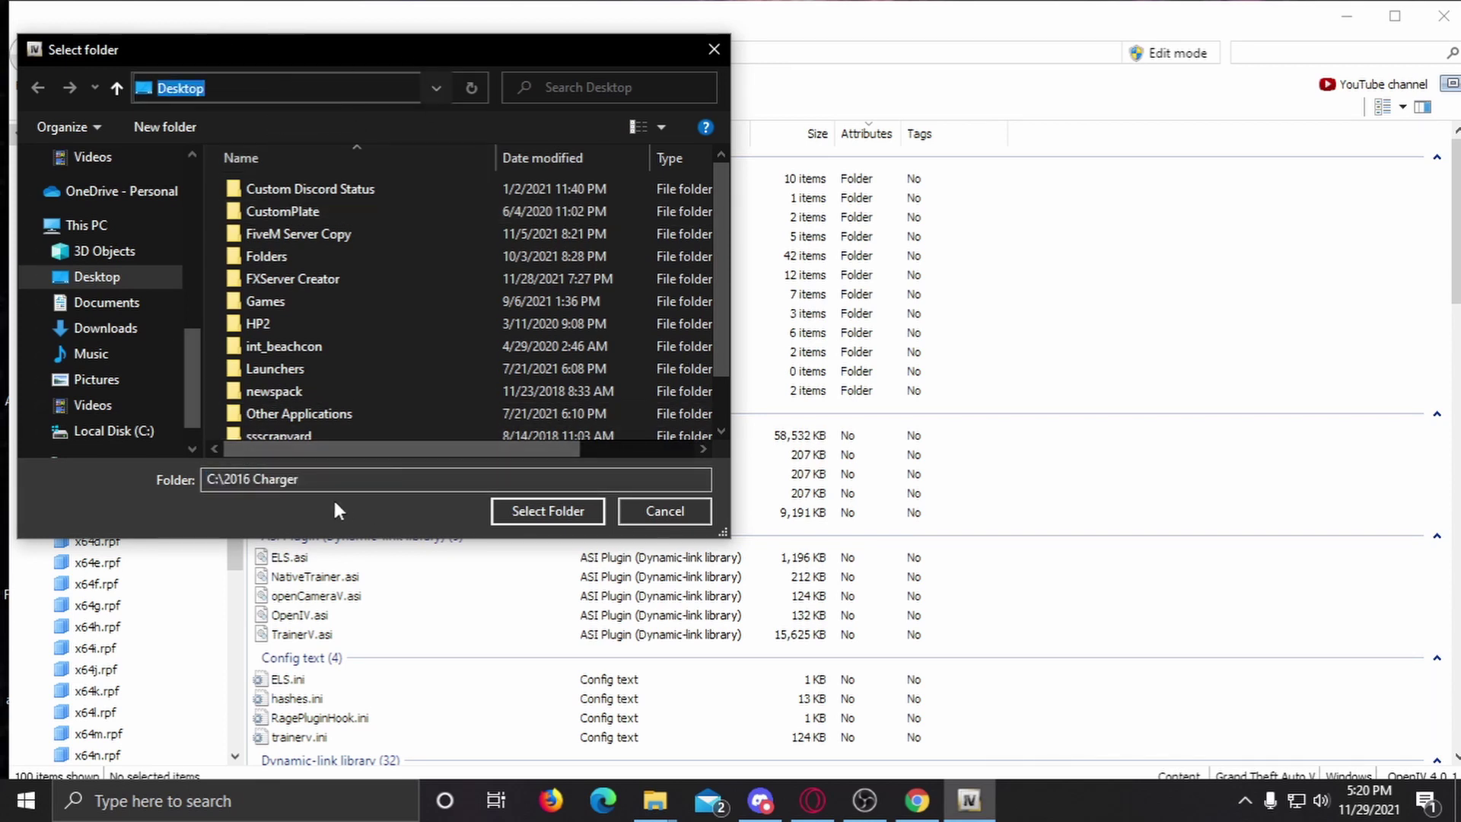
left_click(360, 480)
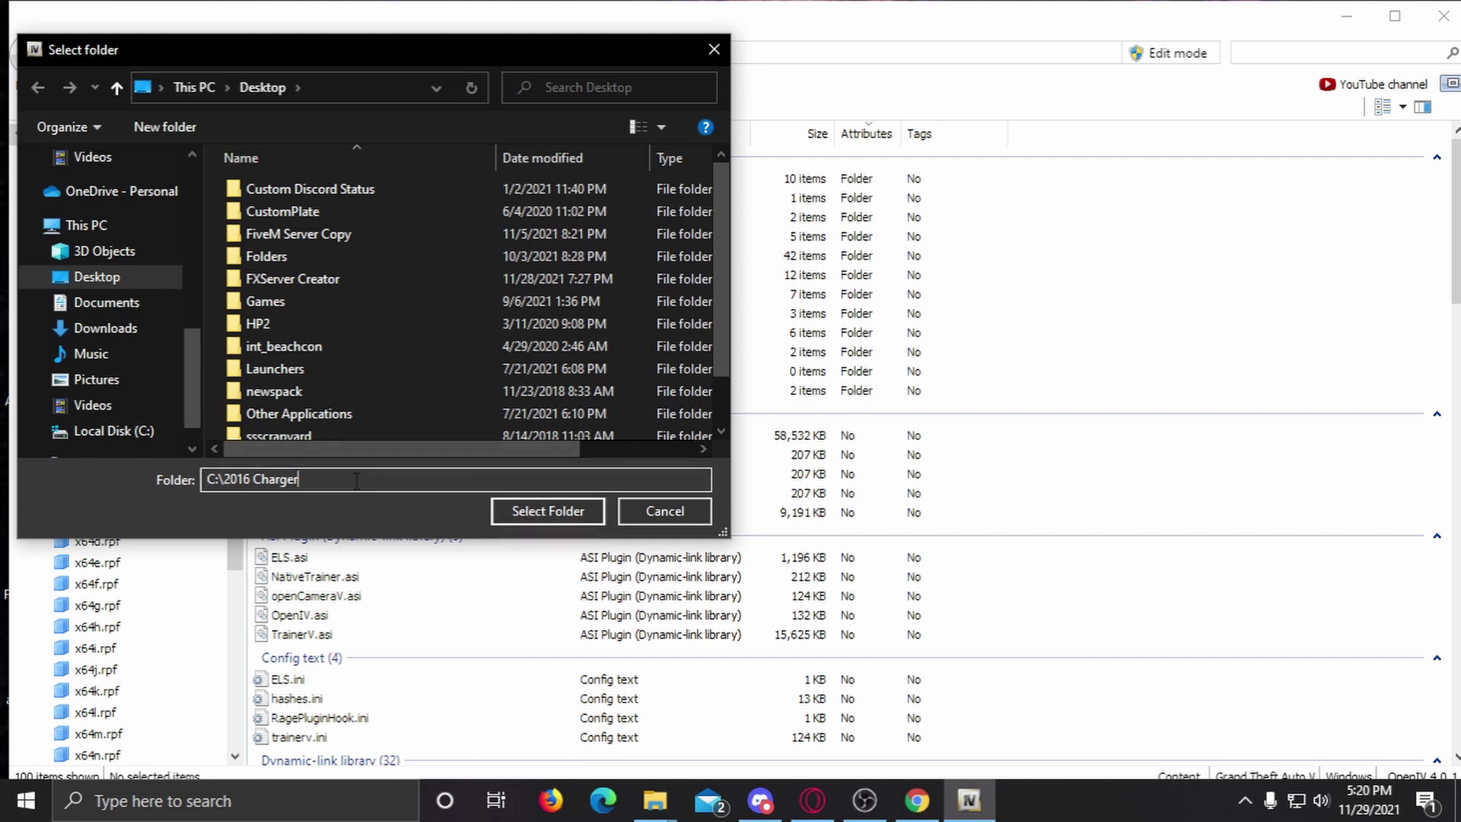
left_click_drag(357, 483, 133, 447)
key("ctrl+c")
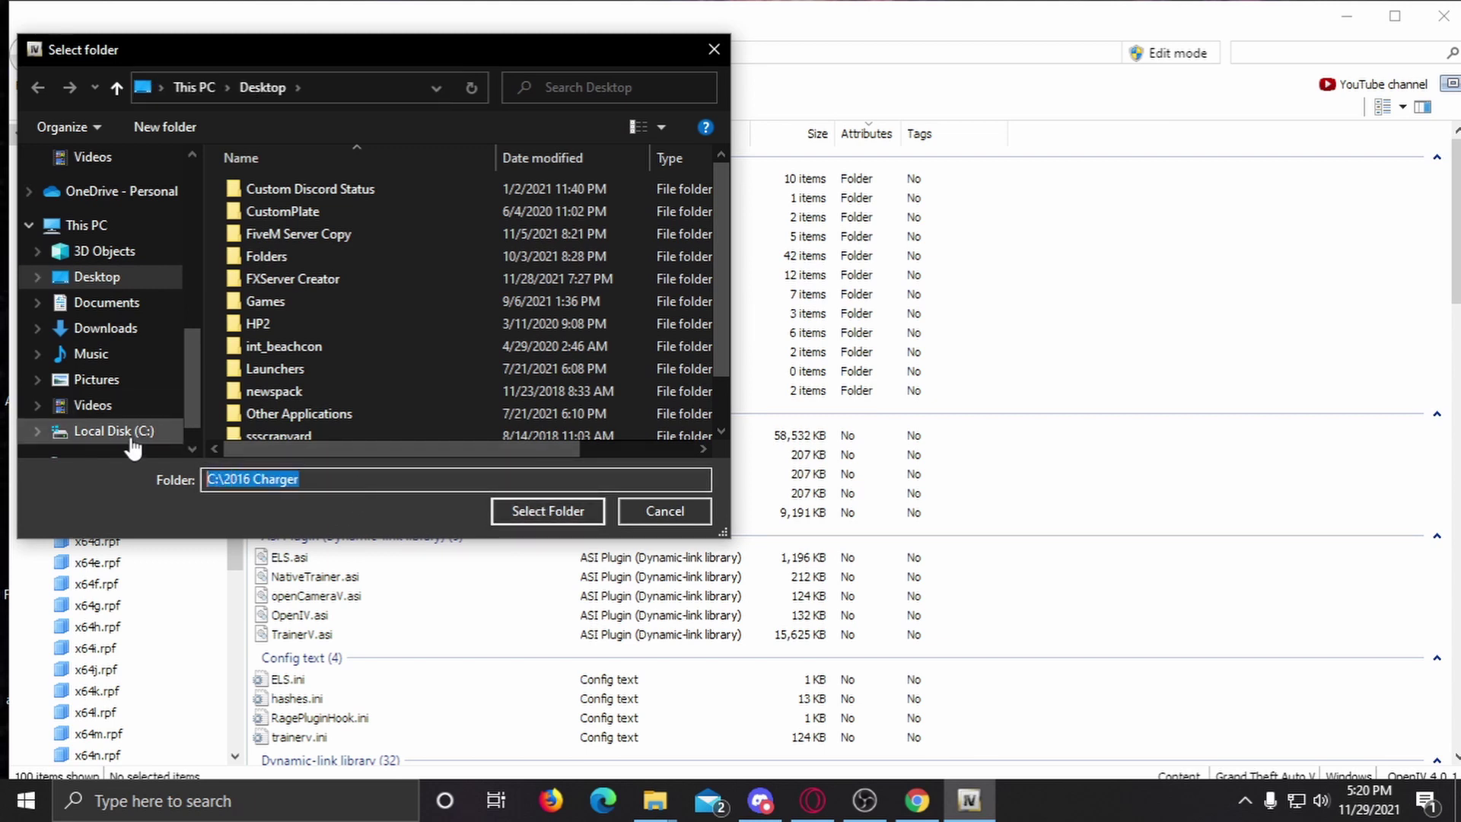
left_click(121, 435)
scroll(310, 283, "down", 3)
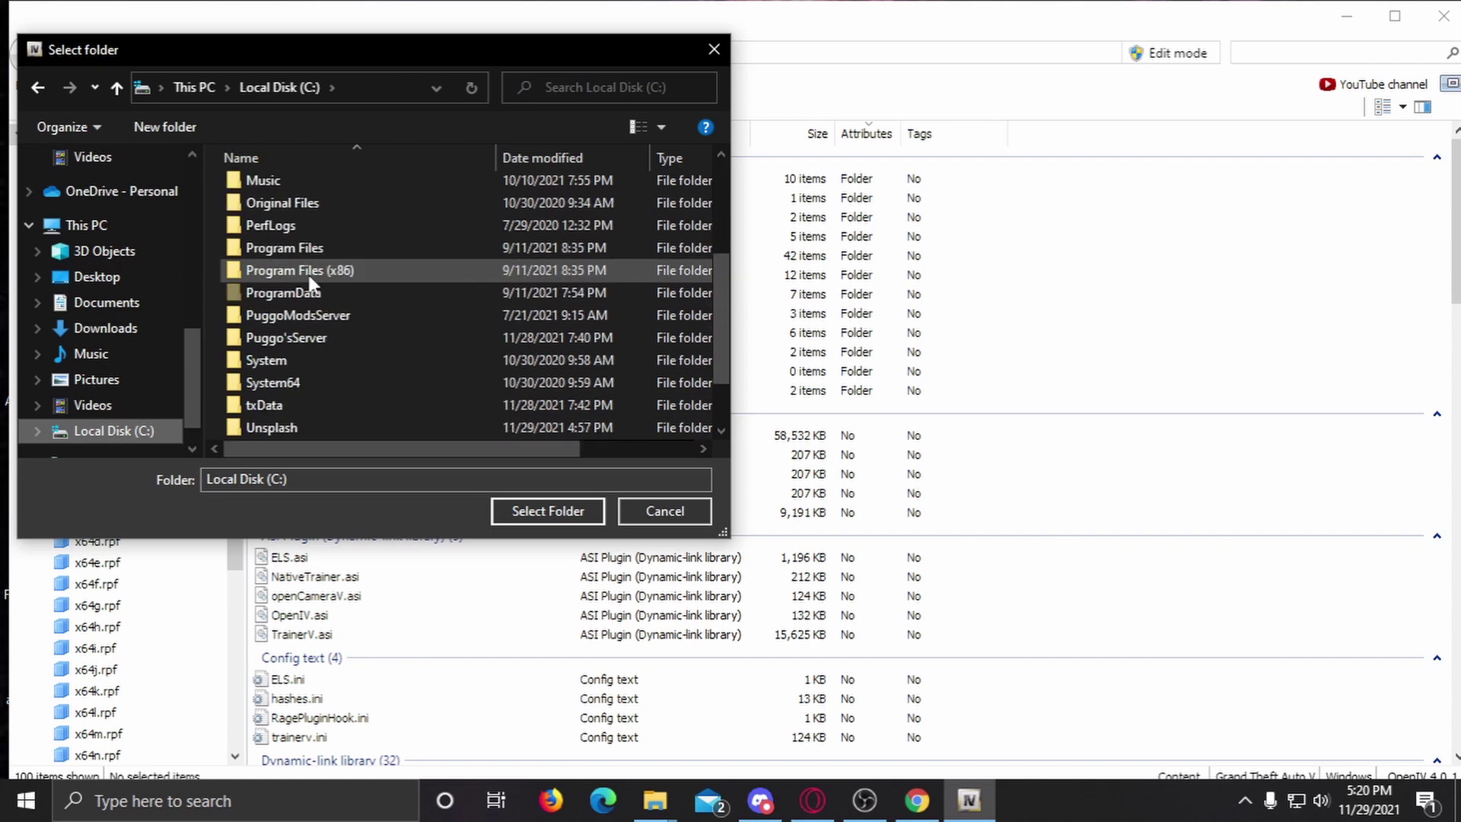
scroll(309, 267, "up", 3)
left_click(308, 254)
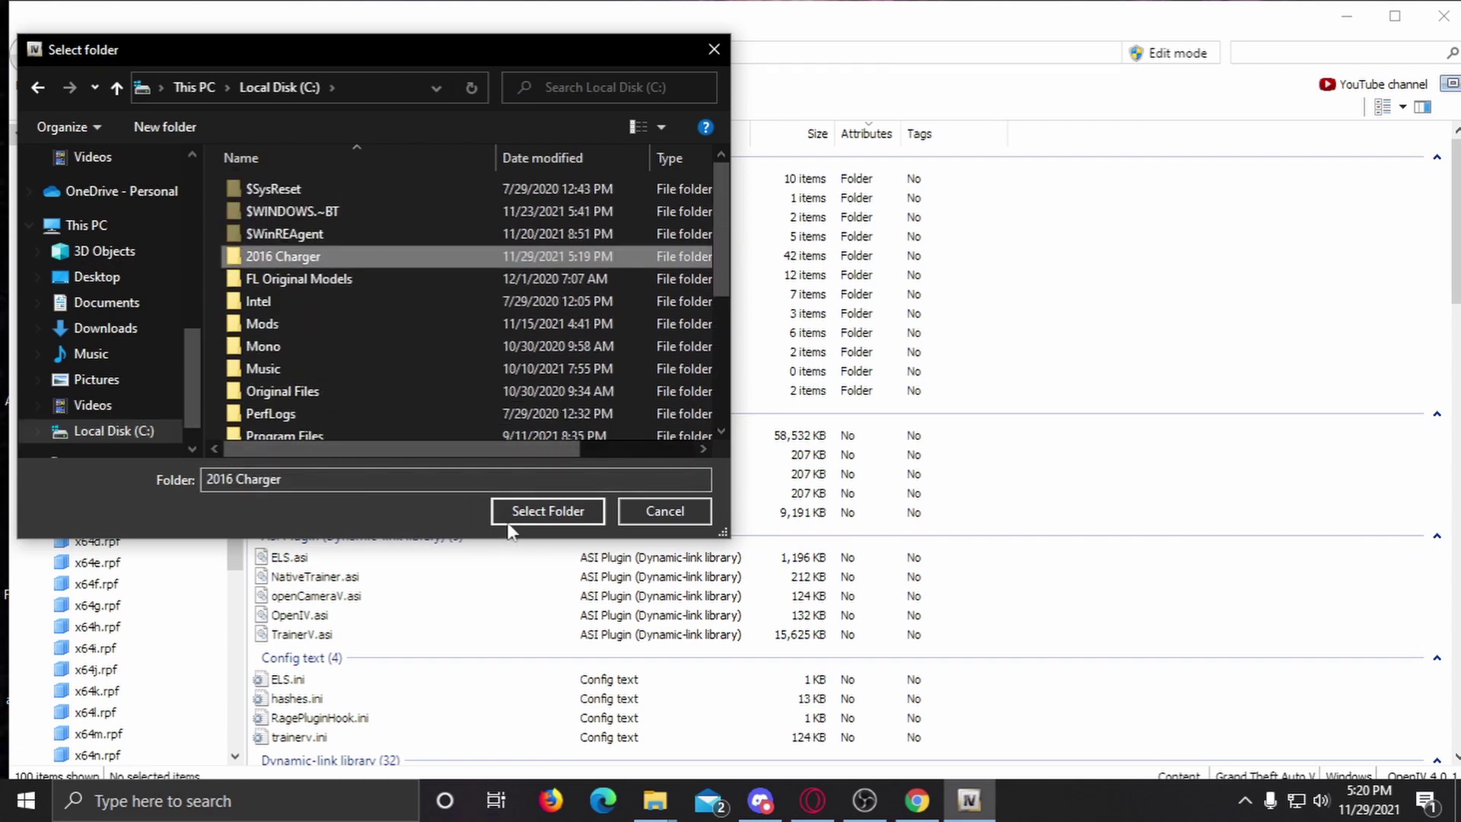
left_click(353, 90)
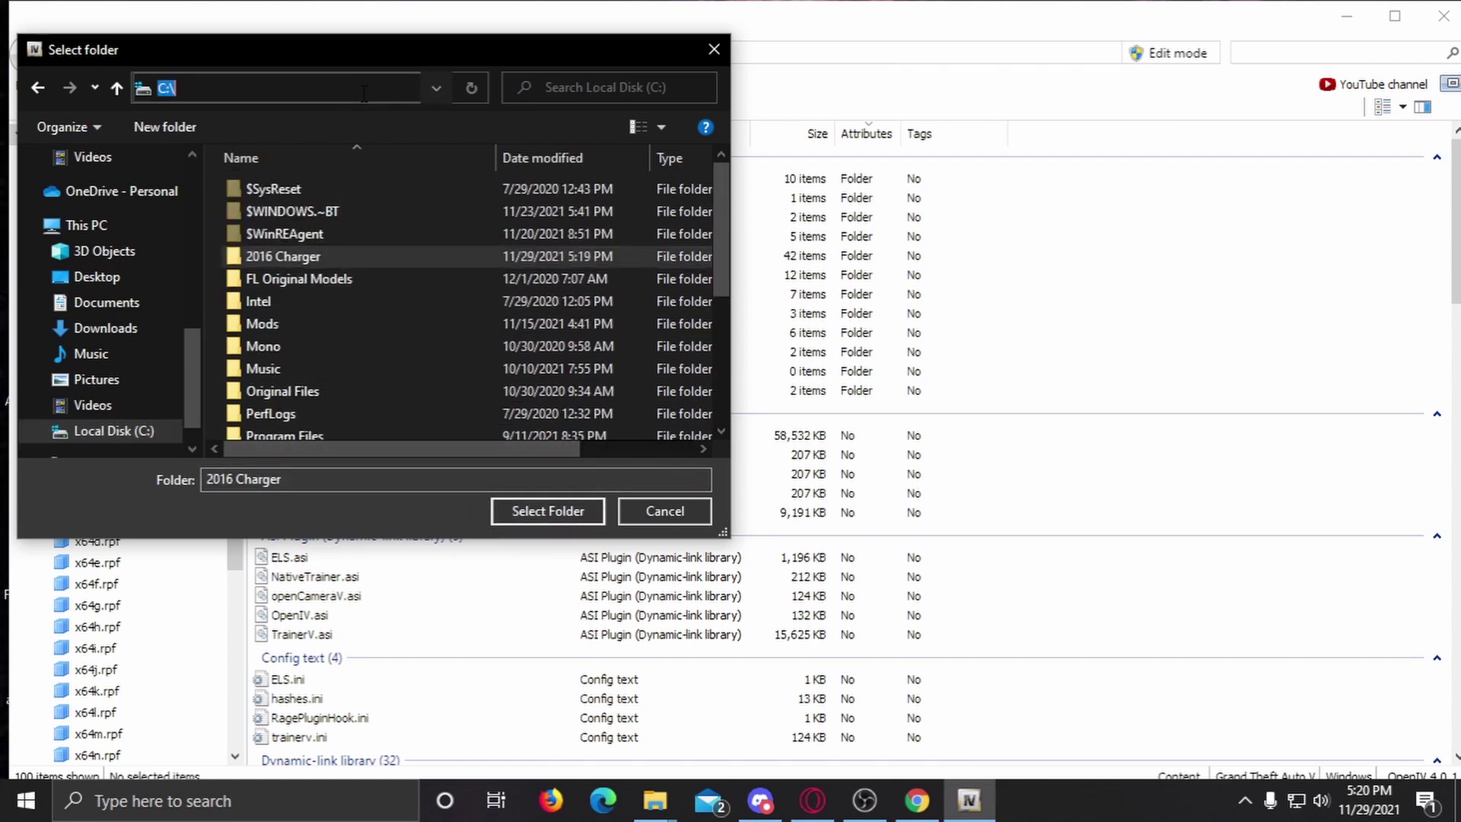
key("ctrl+v")
key("Return")
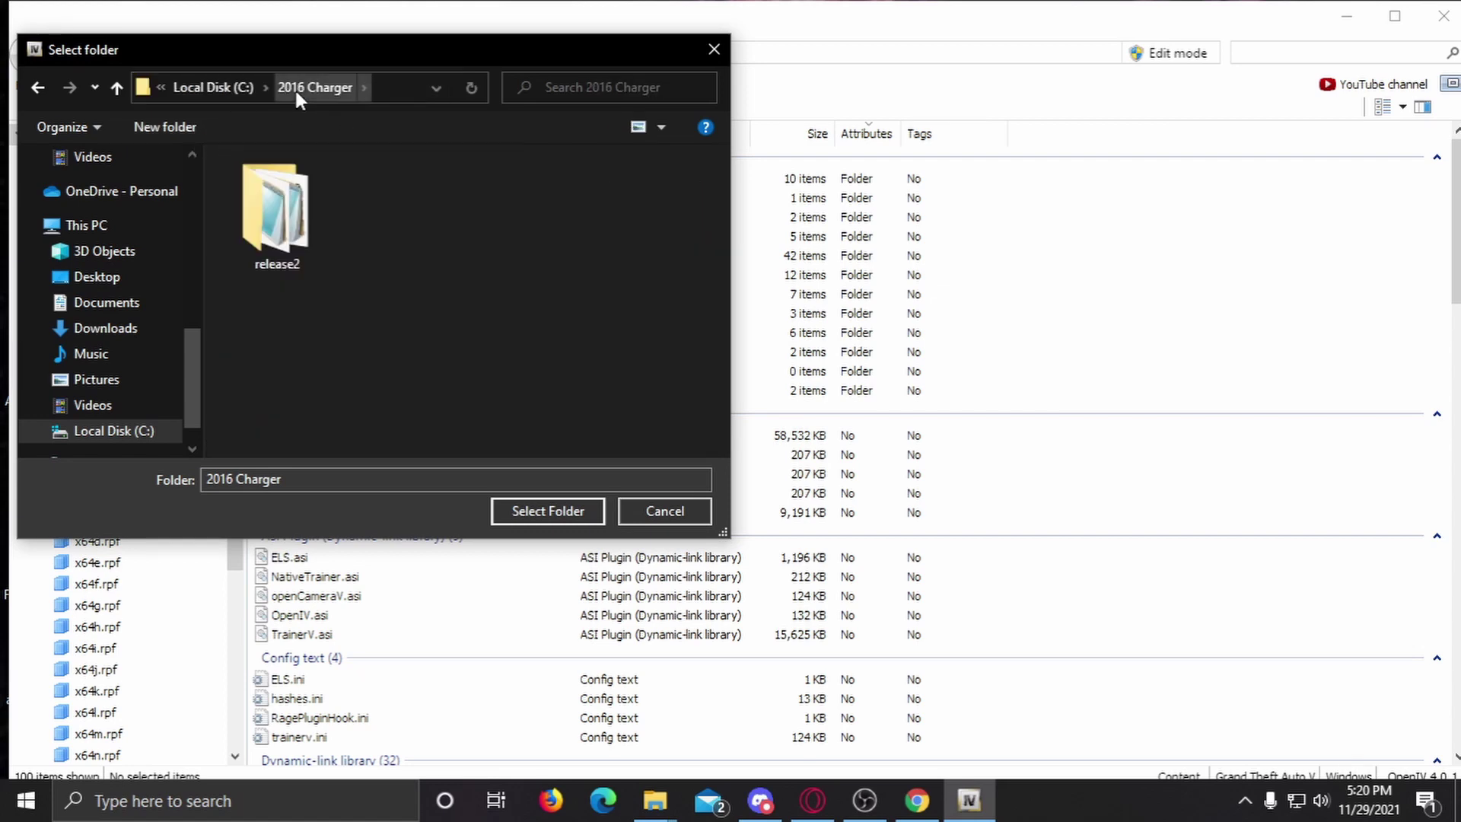
left_click(583, 511)
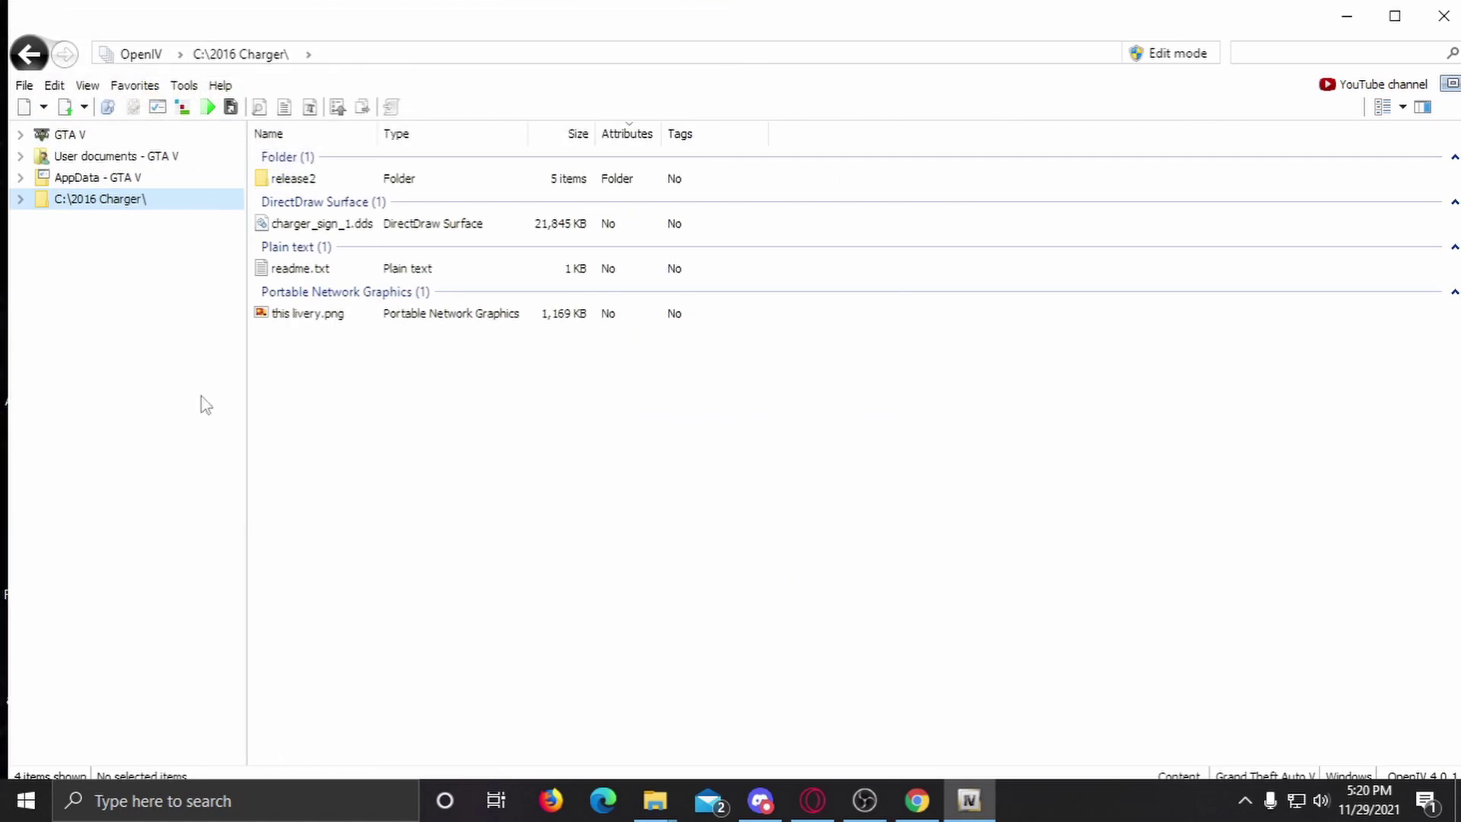
Step: Select this livery.png and release2 in the listing, then bring up the File Explorer windows
left_click(301, 313)
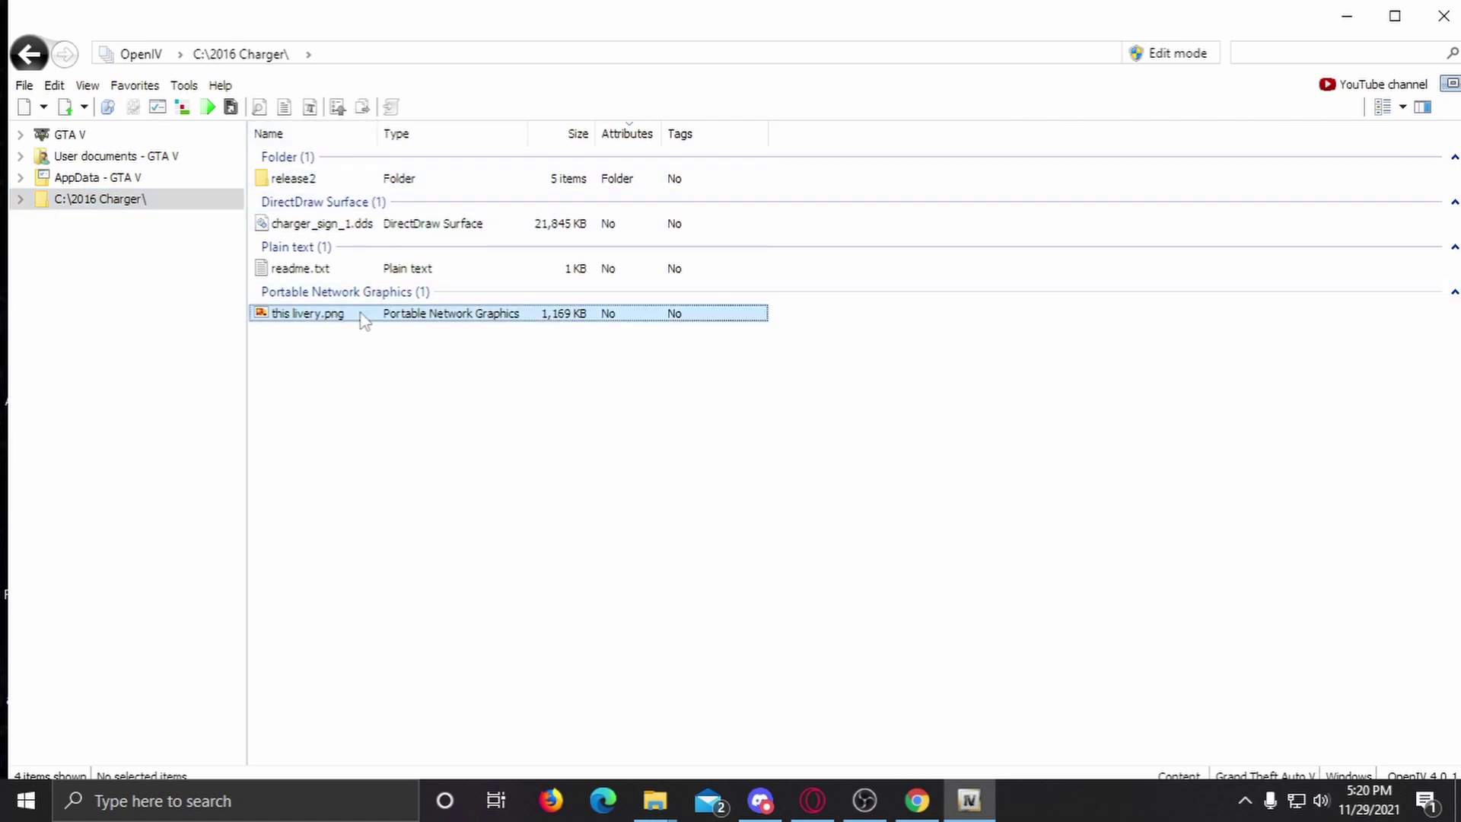
left_click(345, 183)
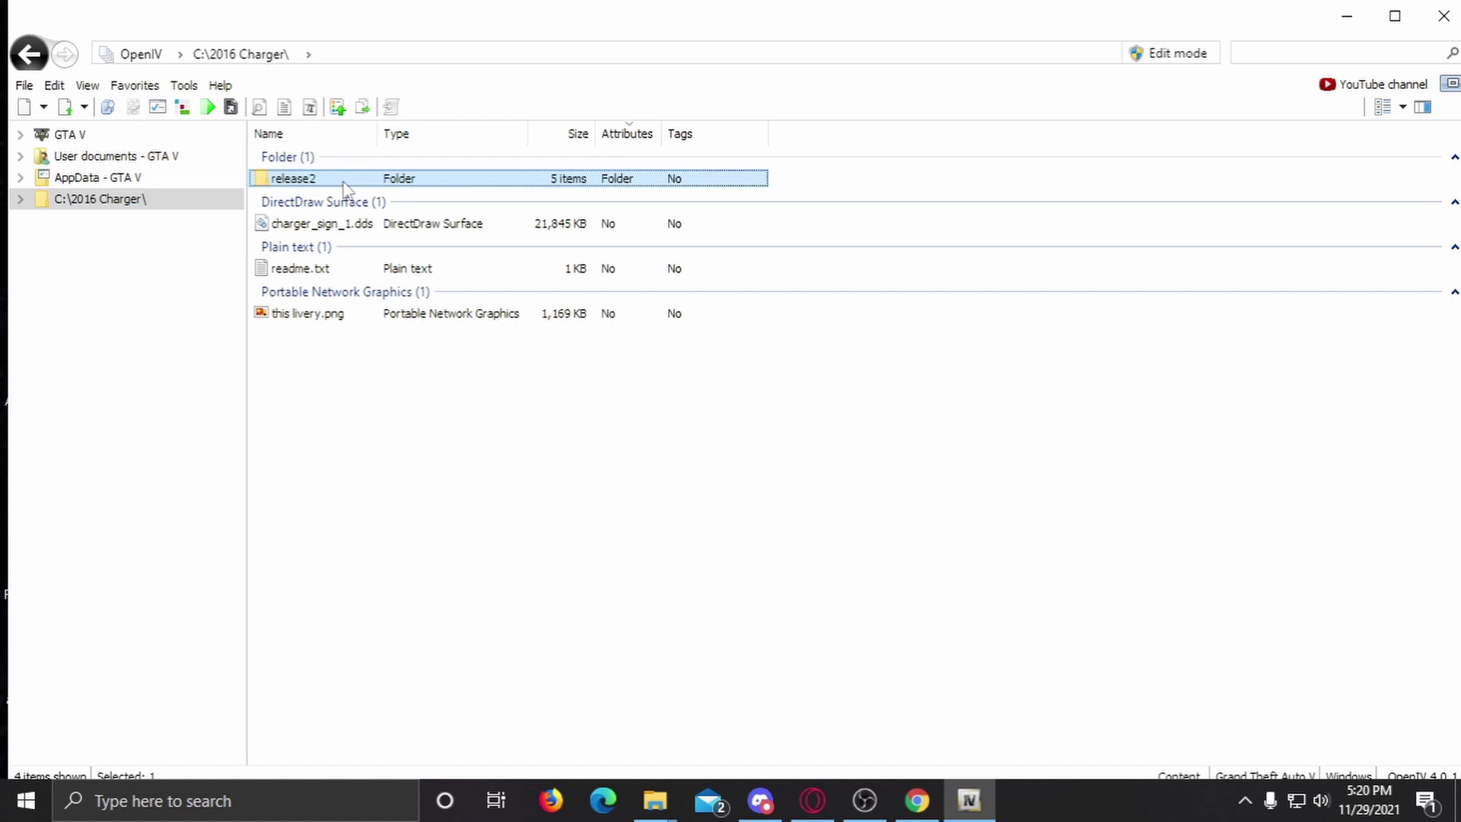
left_click(643, 810)
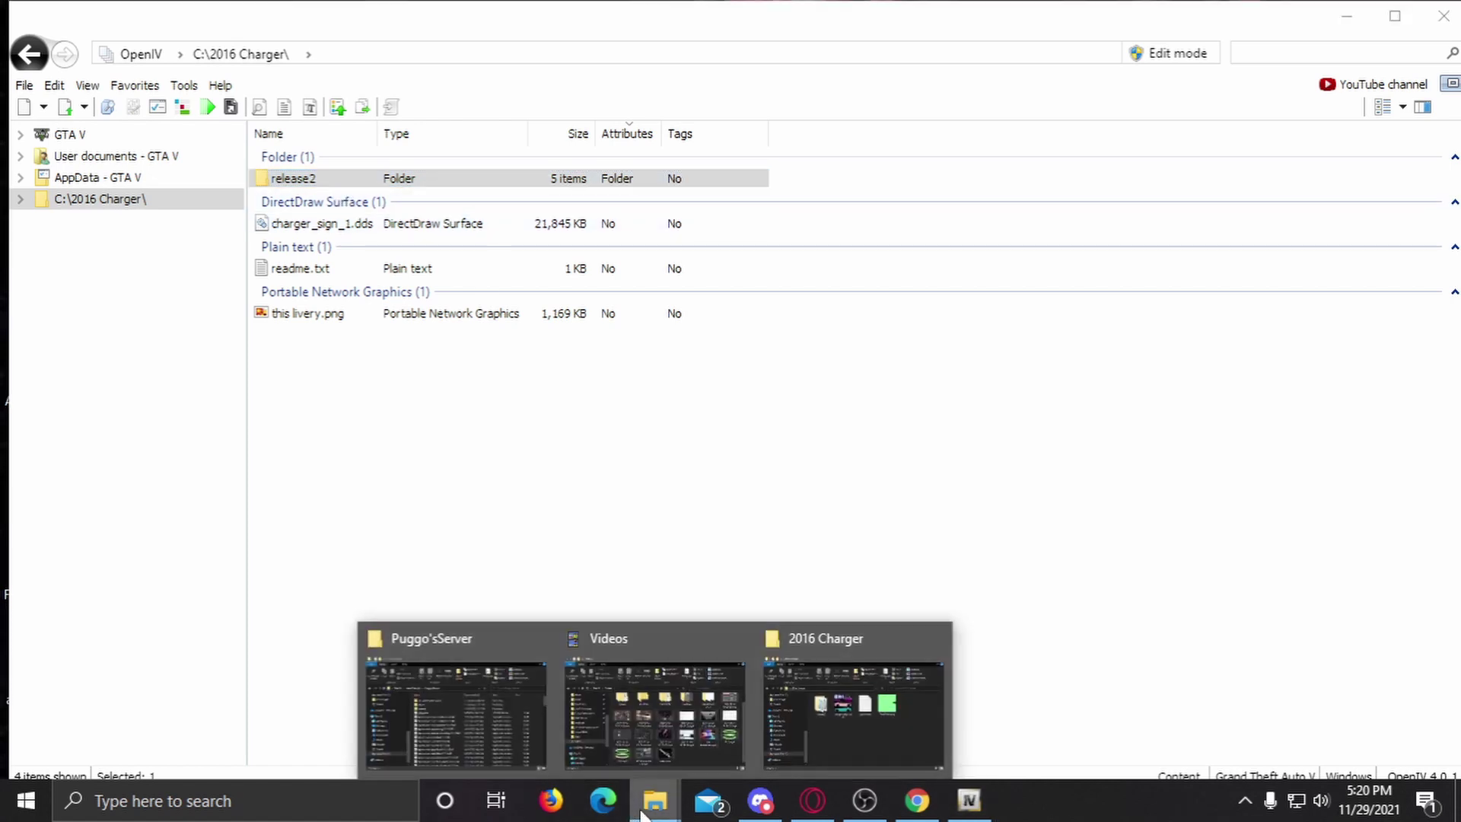
Step: In File Explorer, navigate into C:\2016 Charger\release2
left_click(772, 705)
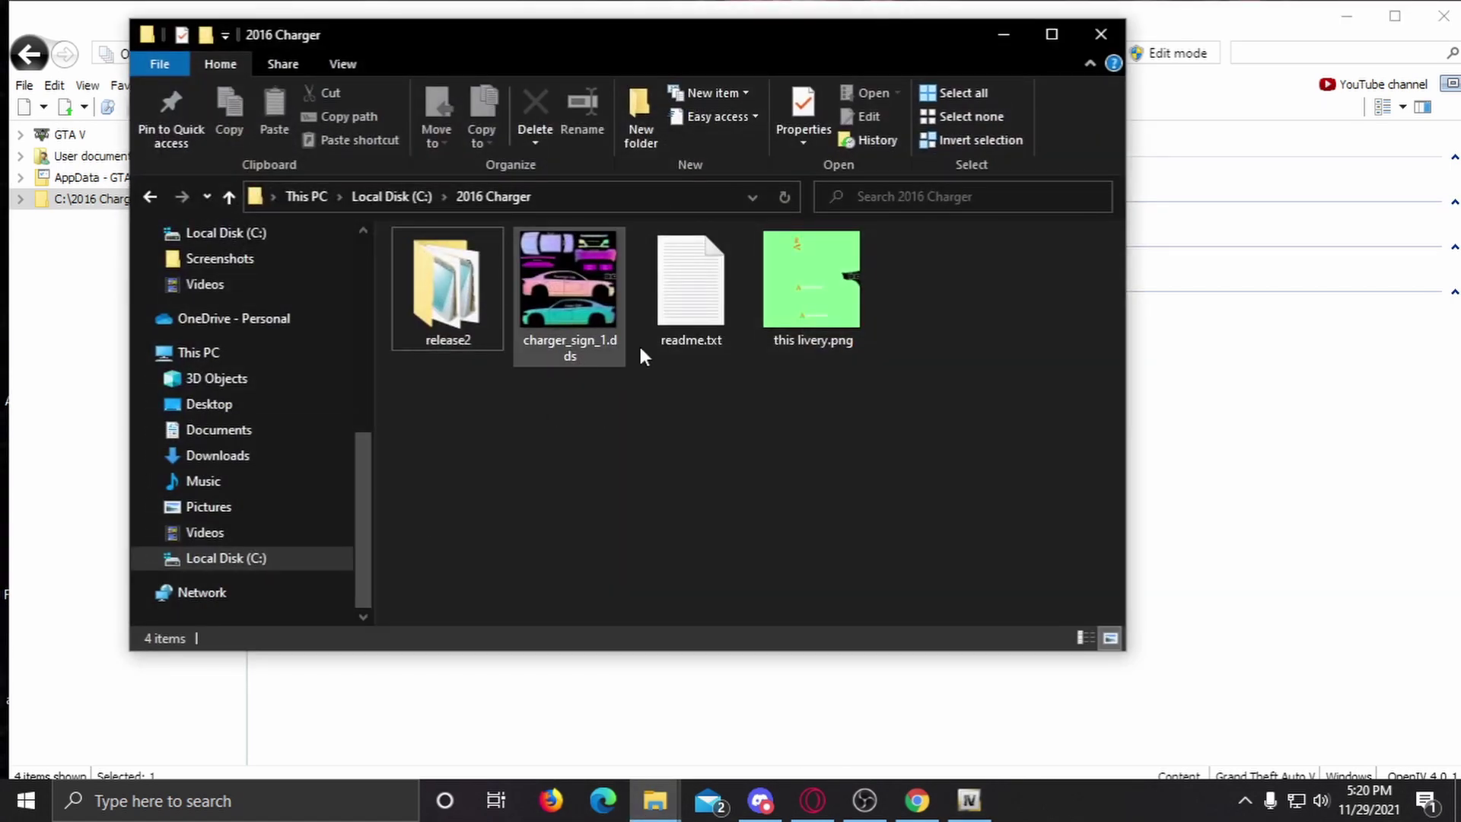
left_click(422, 195)
double_click(513, 333)
left_click(532, 341)
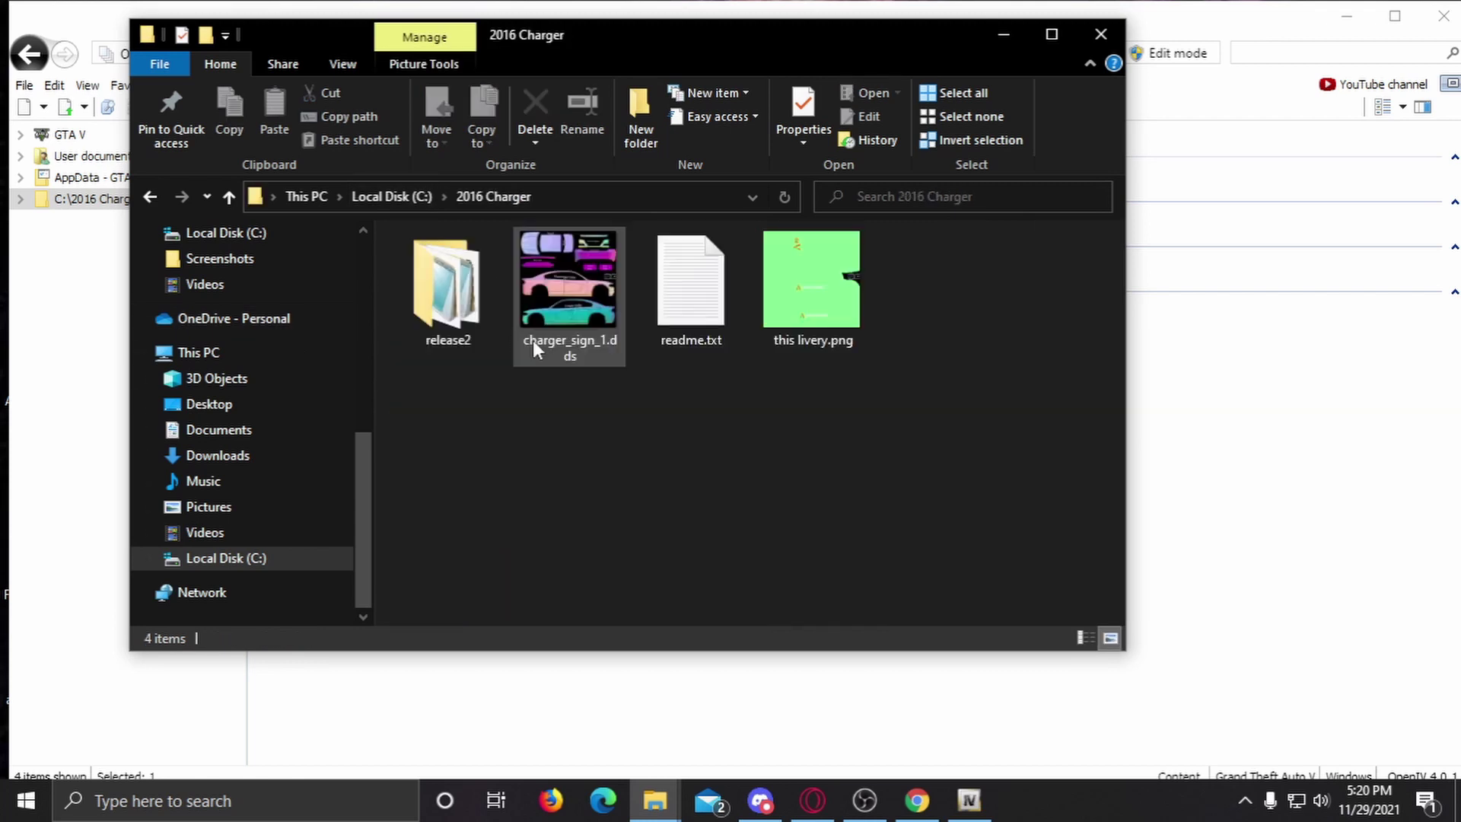
left_click(468, 338)
double_click(457, 320)
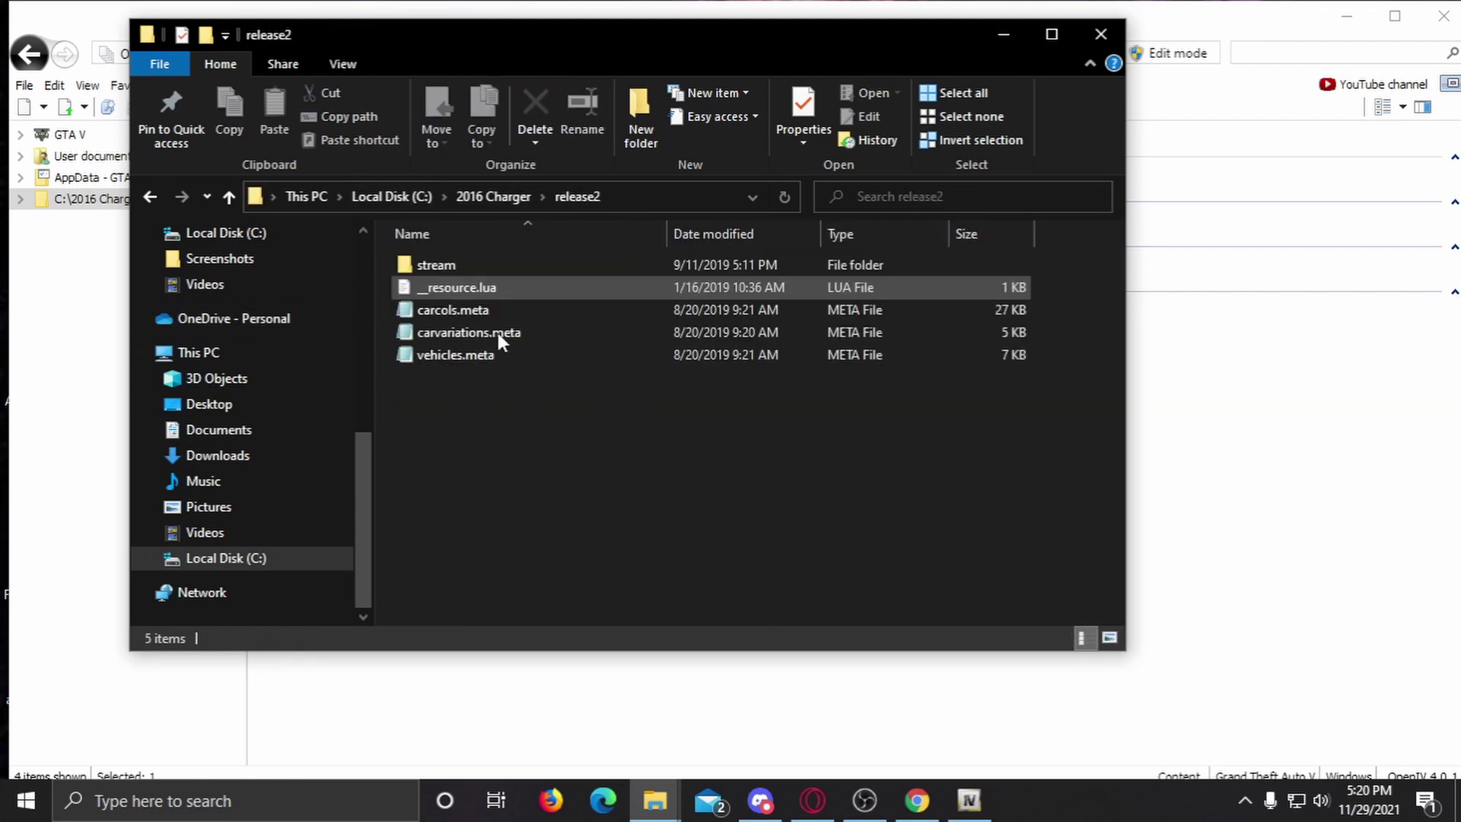
Step: Create a 'data' folder in release2 and move carcols.meta, carvariations.meta and vehicles.meta into it
right_click(498, 428)
mouse_move(587, 690)
left_click(795, 692)
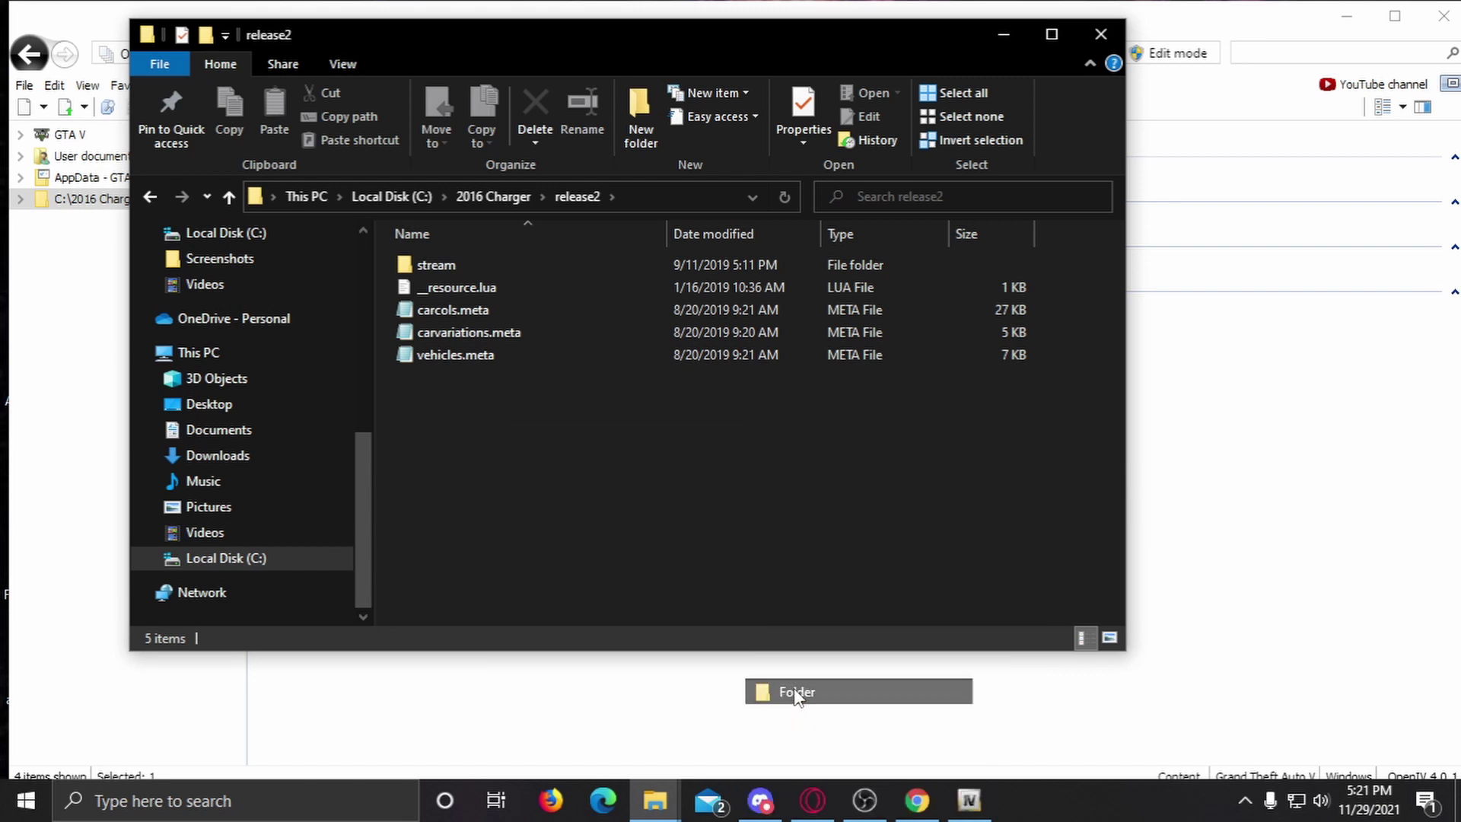
type("data")
key("Return")
left_click_drag(552, 437, 513, 331)
left_click_drag(456, 372, 554, 267)
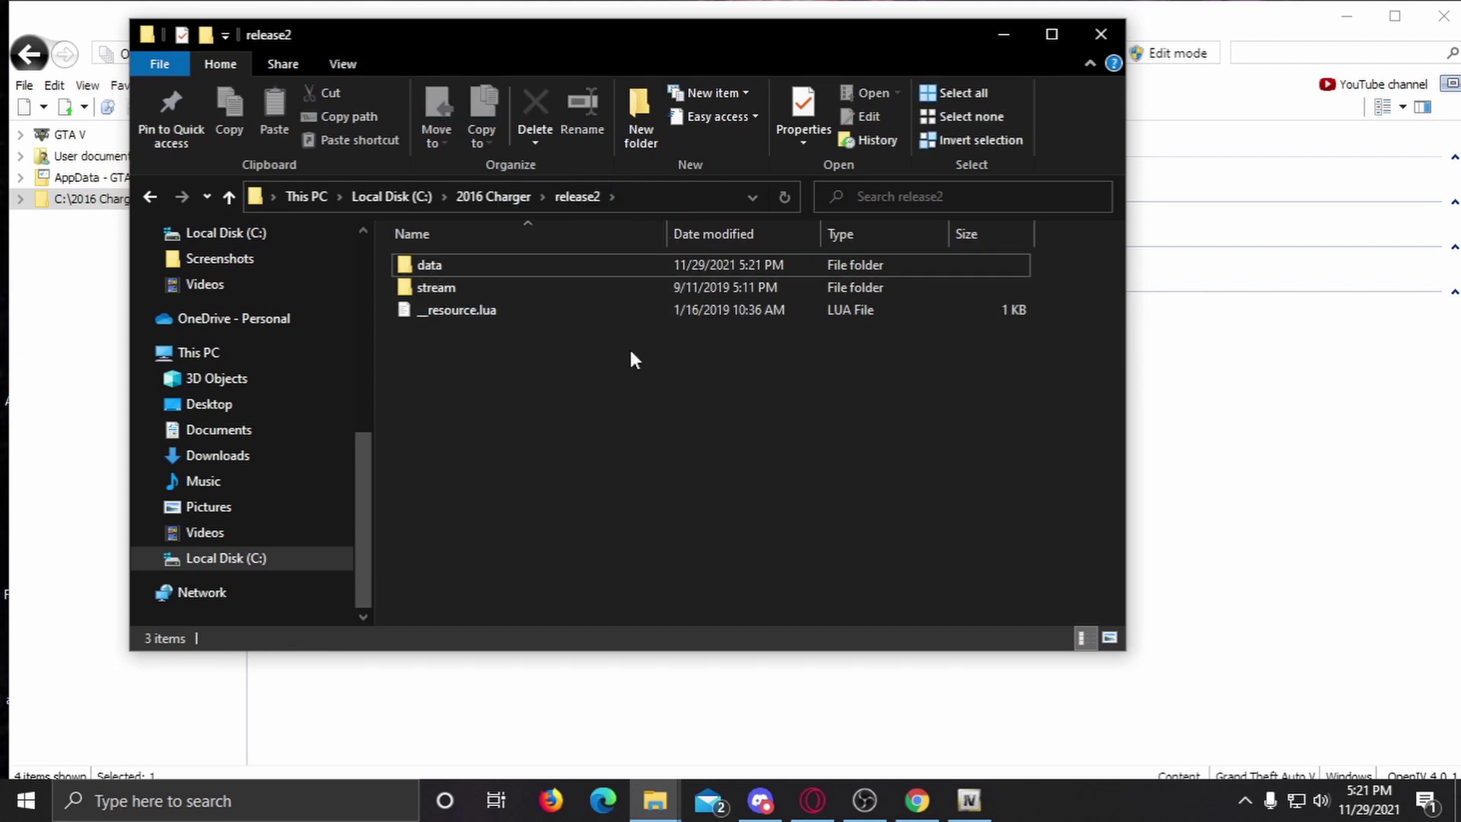
Step: Check the data folder, undoing an accidental move so the three .meta files stay inside
left_click(454, 270)
left_click(538, 381)
double_click(474, 289)
left_click(579, 195)
double_click(499, 268)
left_click_drag(506, 269, 590, 199)
left_click(578, 196)
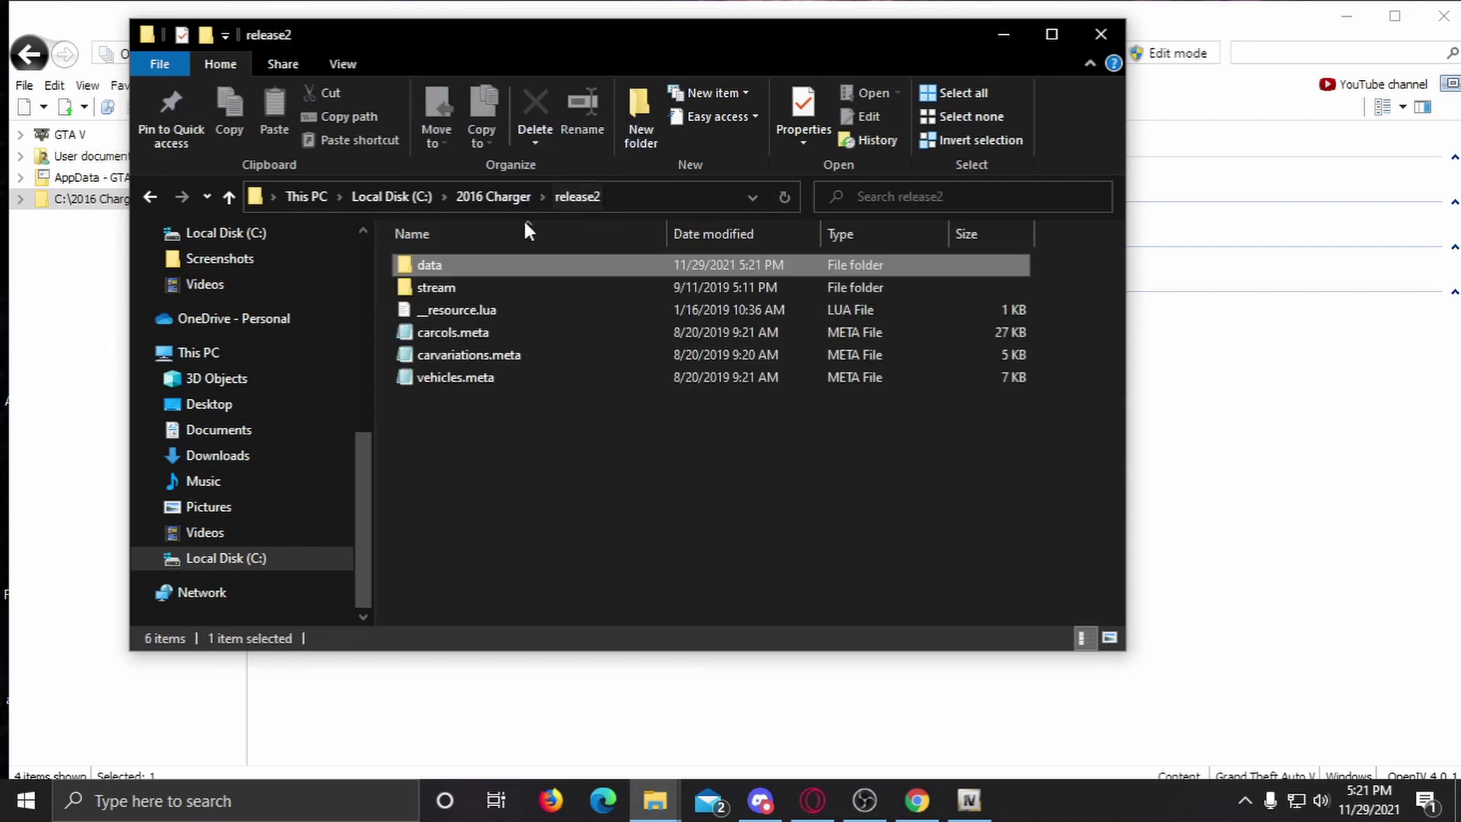
left_click(535, 106)
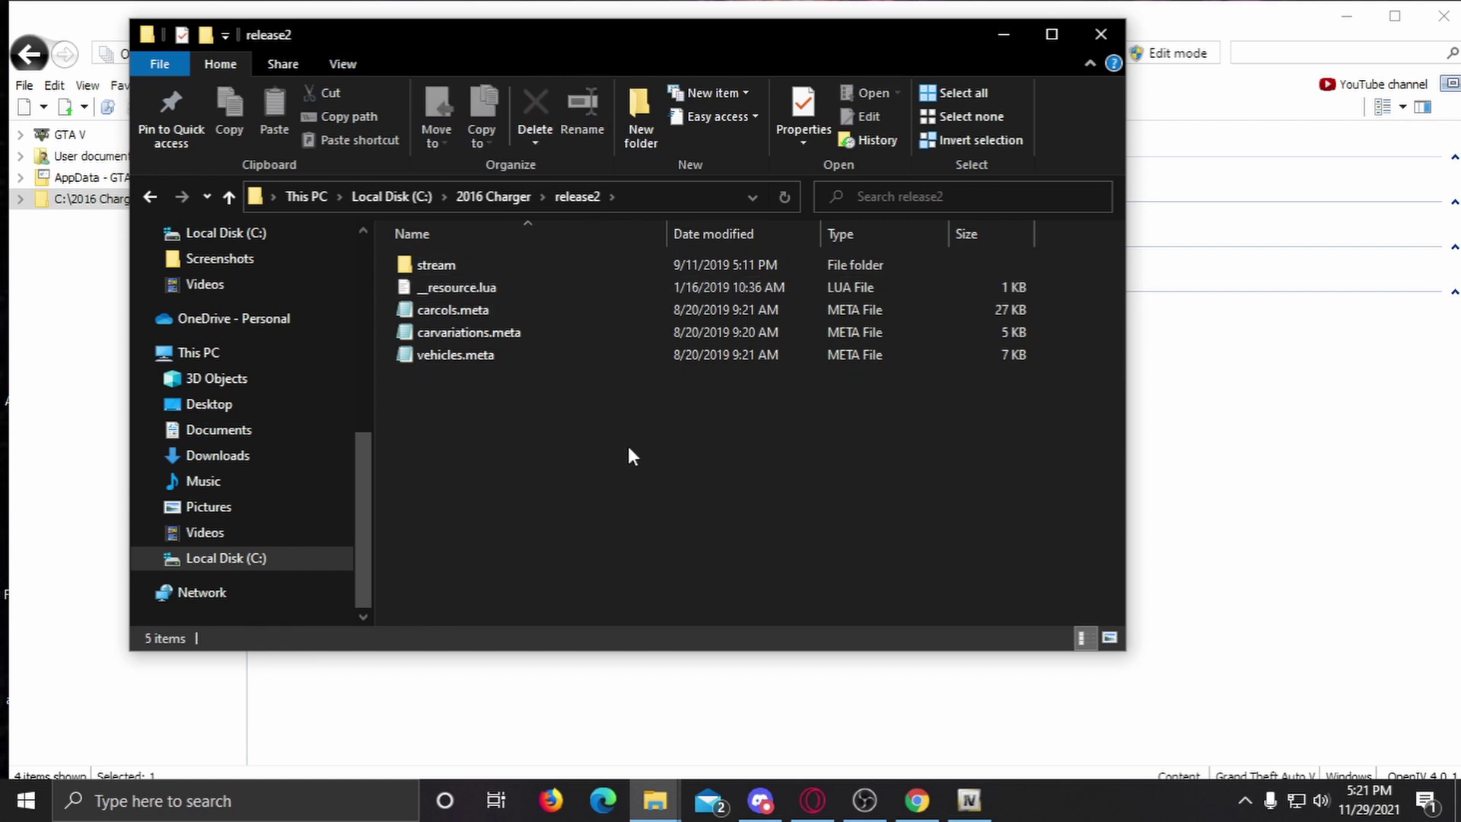
key("ctrl+z")
key("ctrl+z")
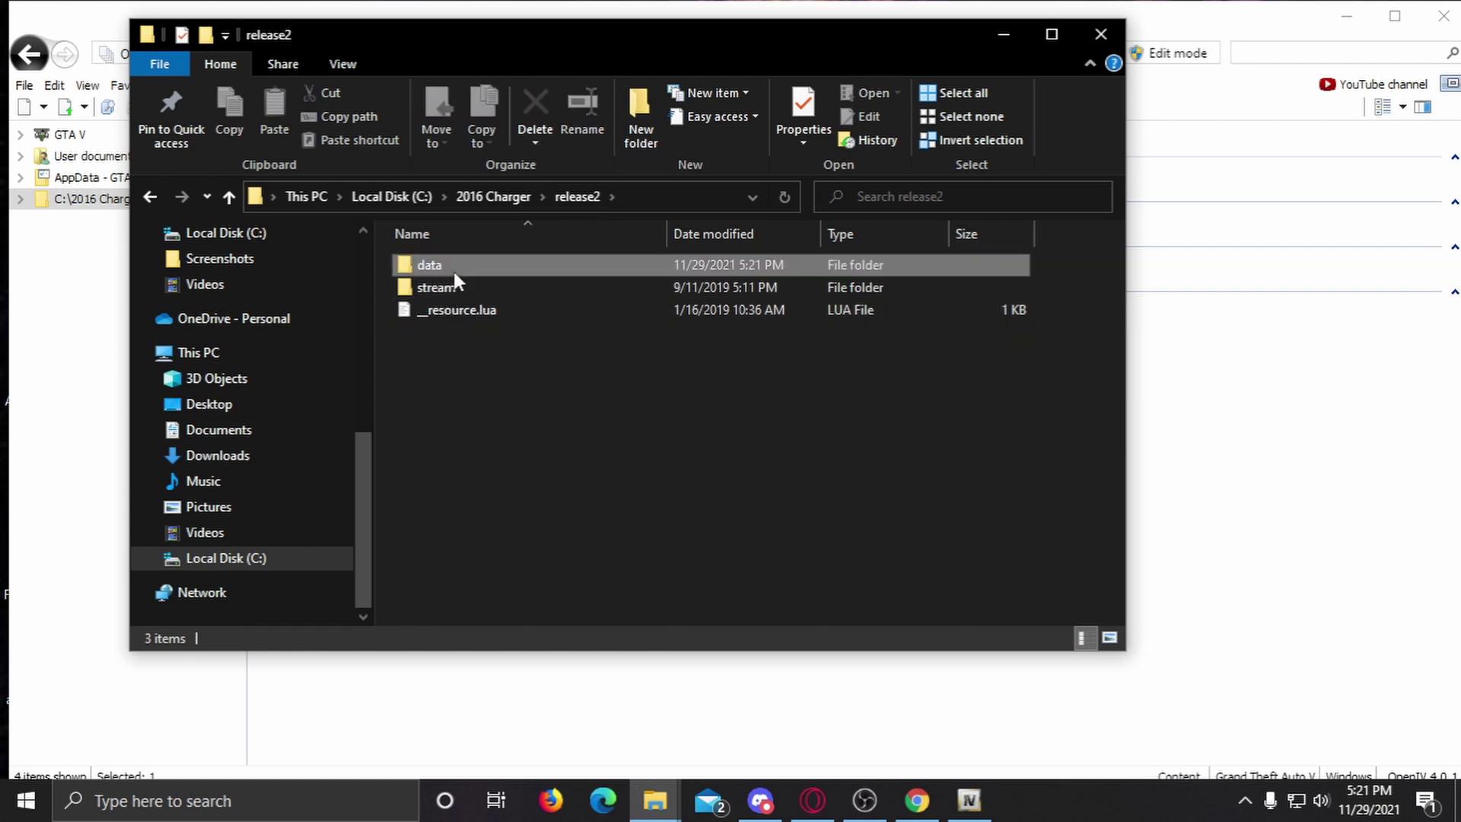
double_click(454, 274)
left_click(575, 199)
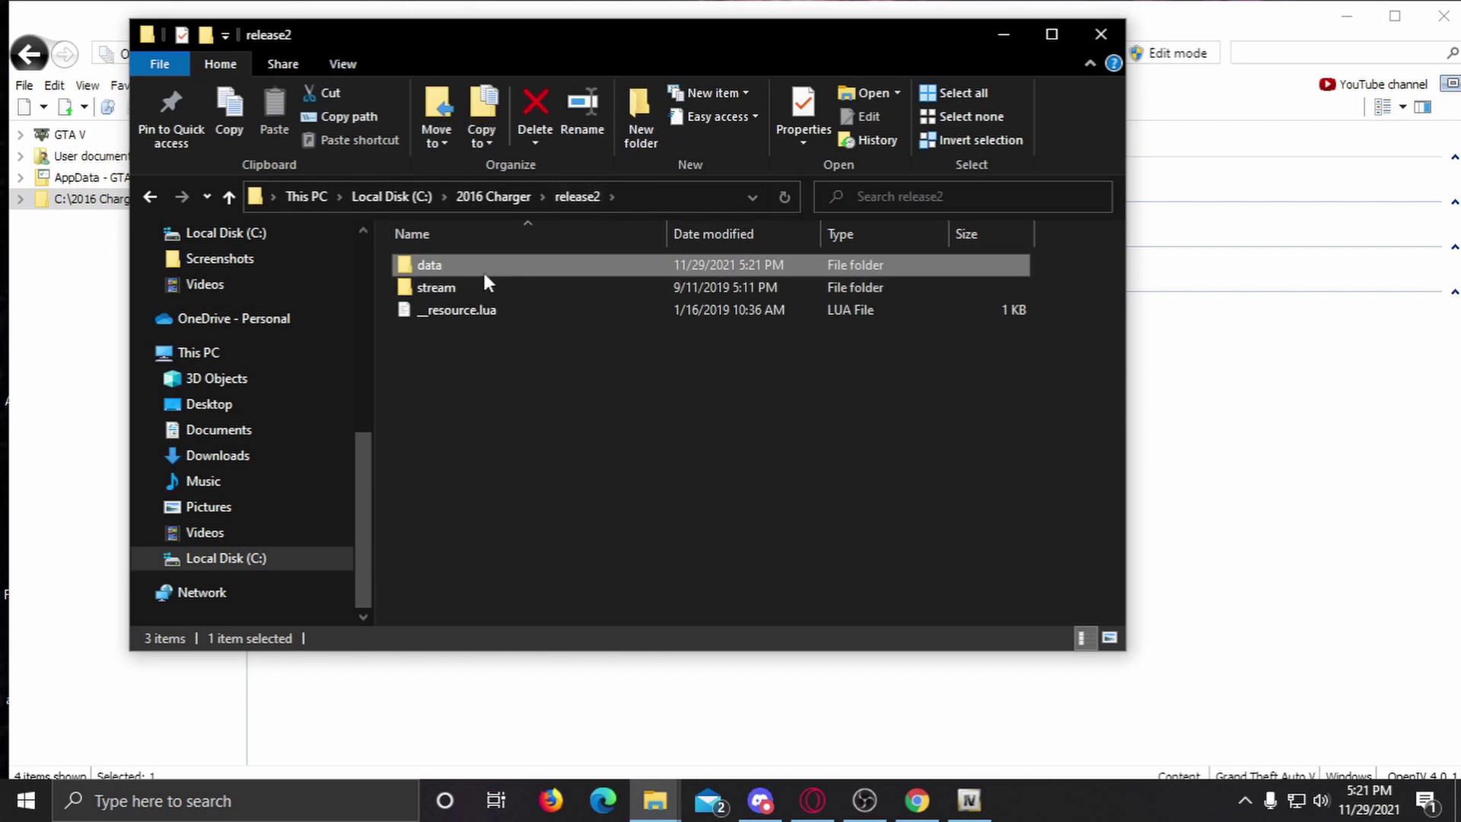
Step: Open the stream folder and inspect release2.yft, release2_hi.yft and release2.ytd
left_click(473, 289)
double_click(473, 289)
left_click_drag(531, 361, 579, 358)
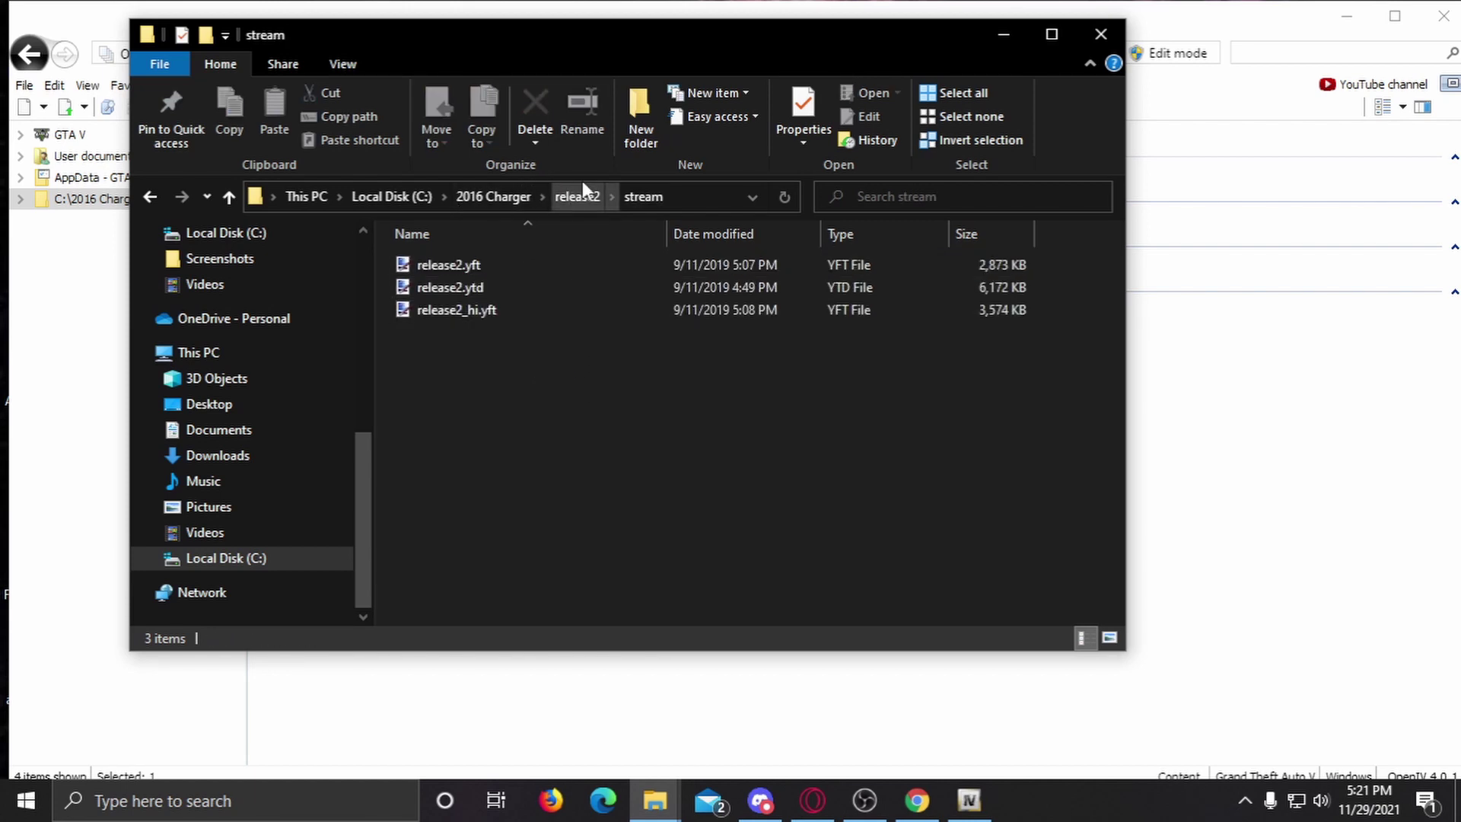
left_click(524, 266)
left_click(526, 286)
left_click(525, 304)
left_click(521, 288)
left_click(516, 260)
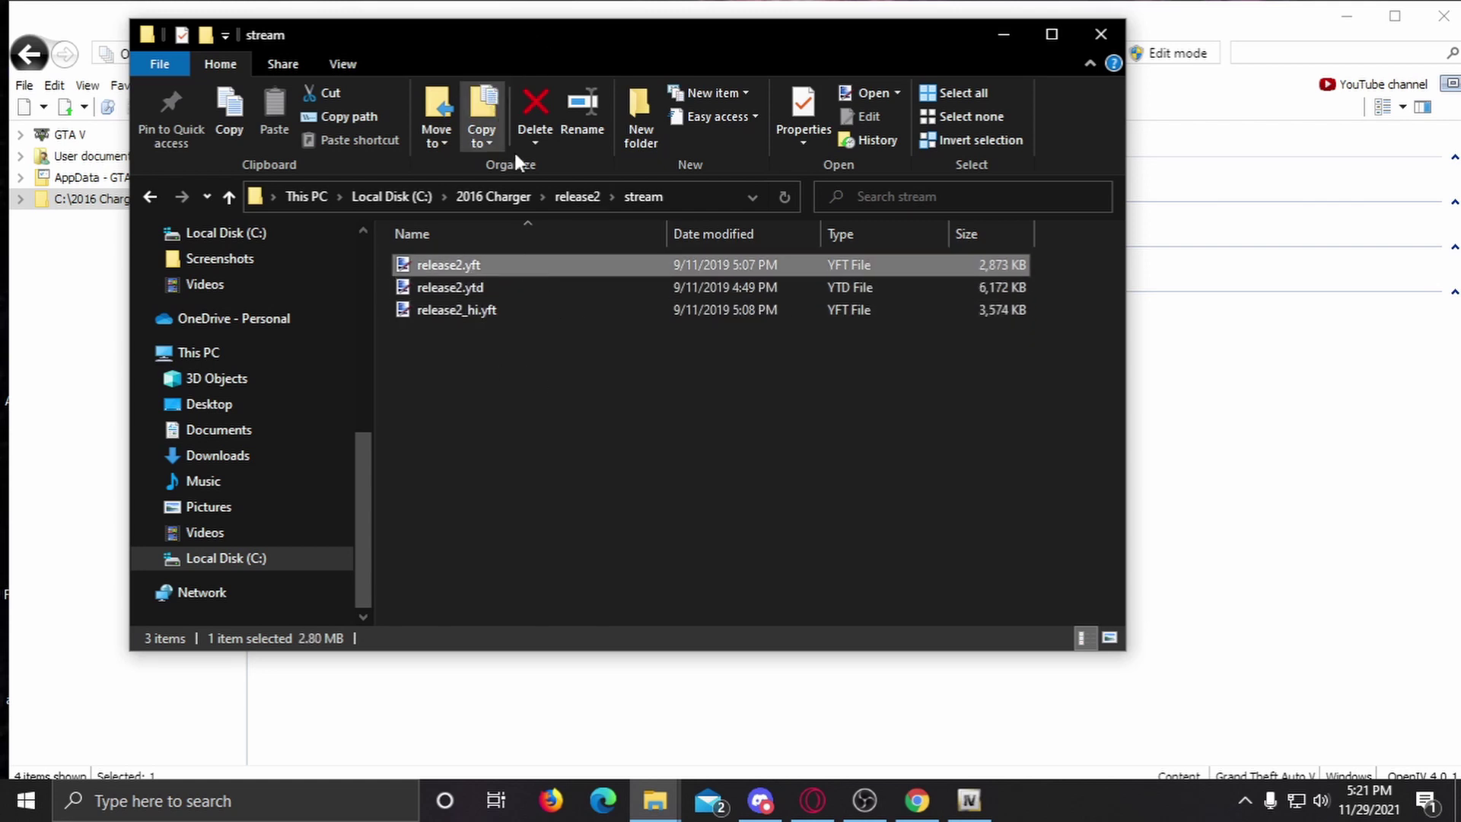
left_click(532, 287)
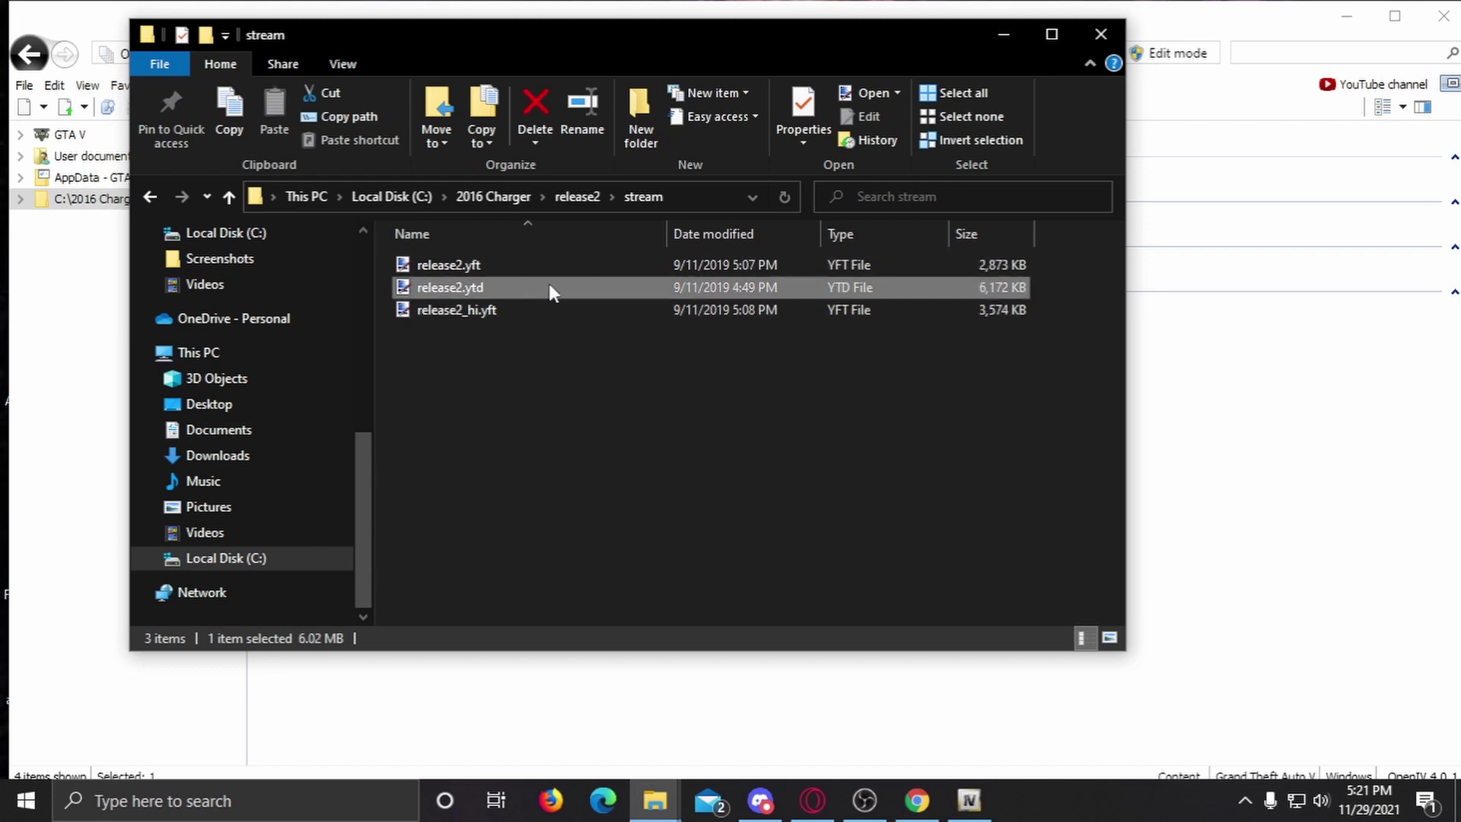
Step: Open release2\stream in OpenIV and switch on edit mode, accepting the warning
left_click(1010, 35)
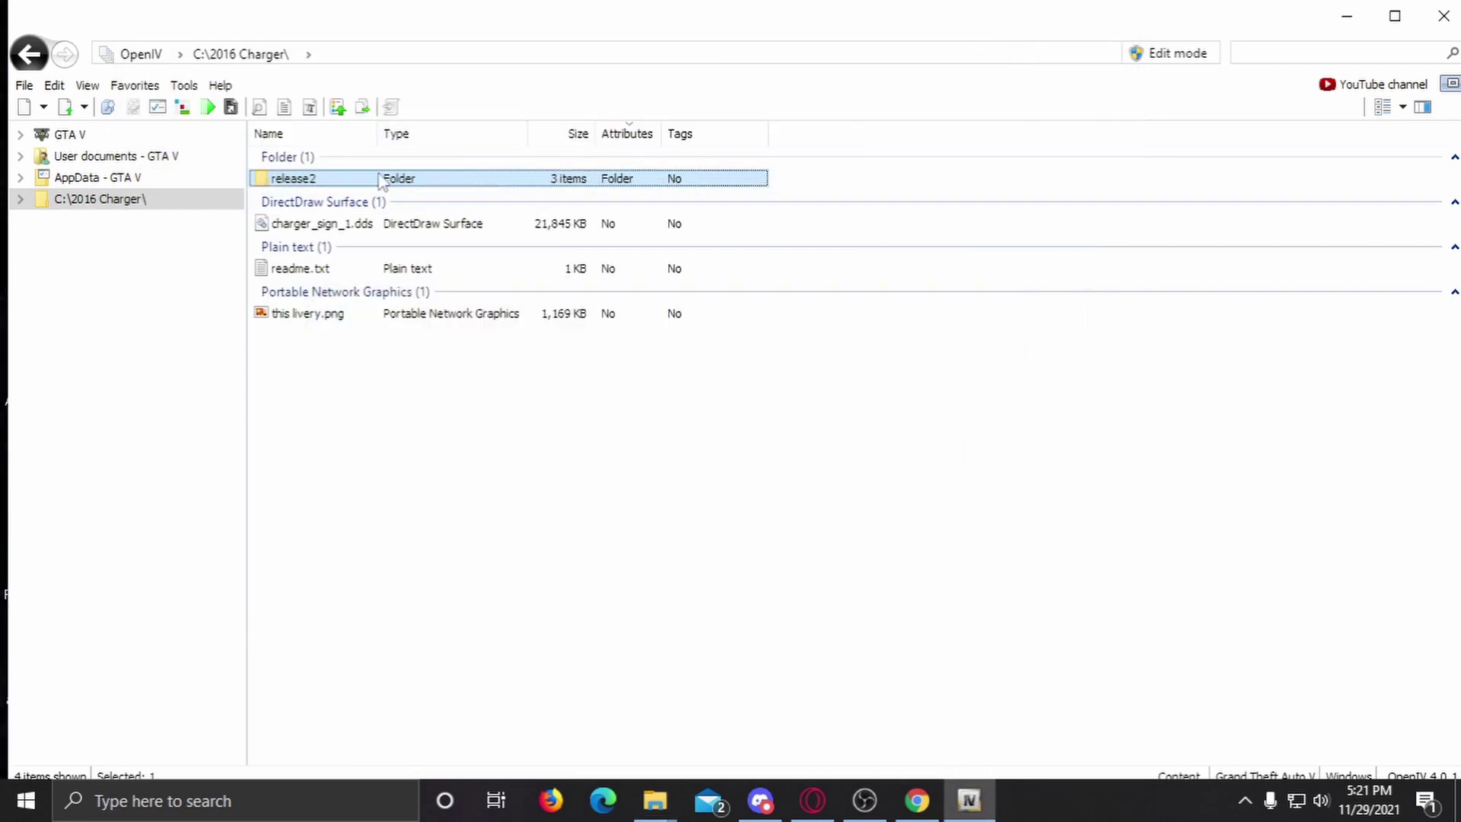
double_click(350, 199)
left_click(346, 244)
left_click(341, 199)
left_click(343, 179)
left_click(341, 245)
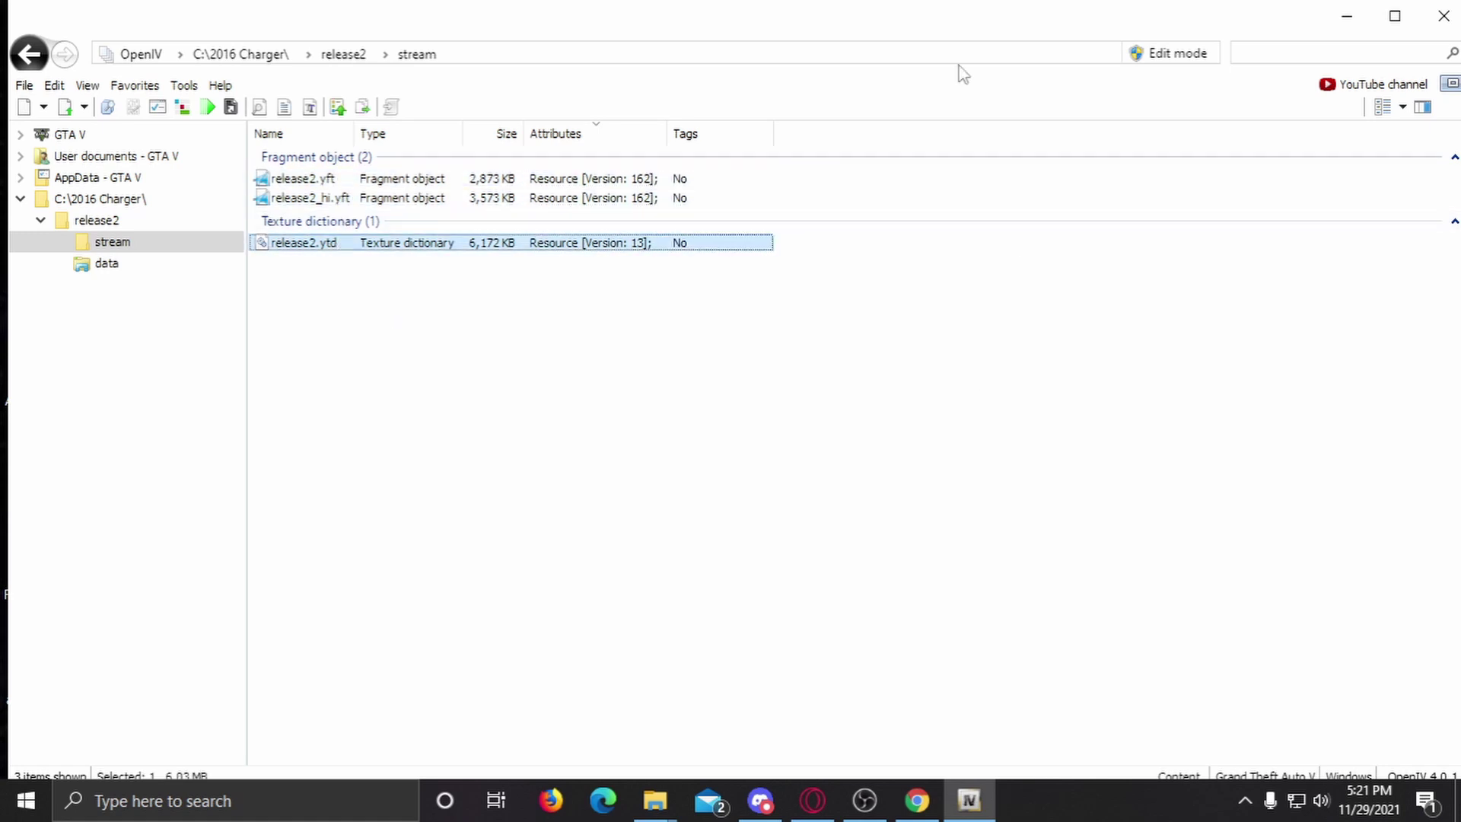
left_click(1170, 55)
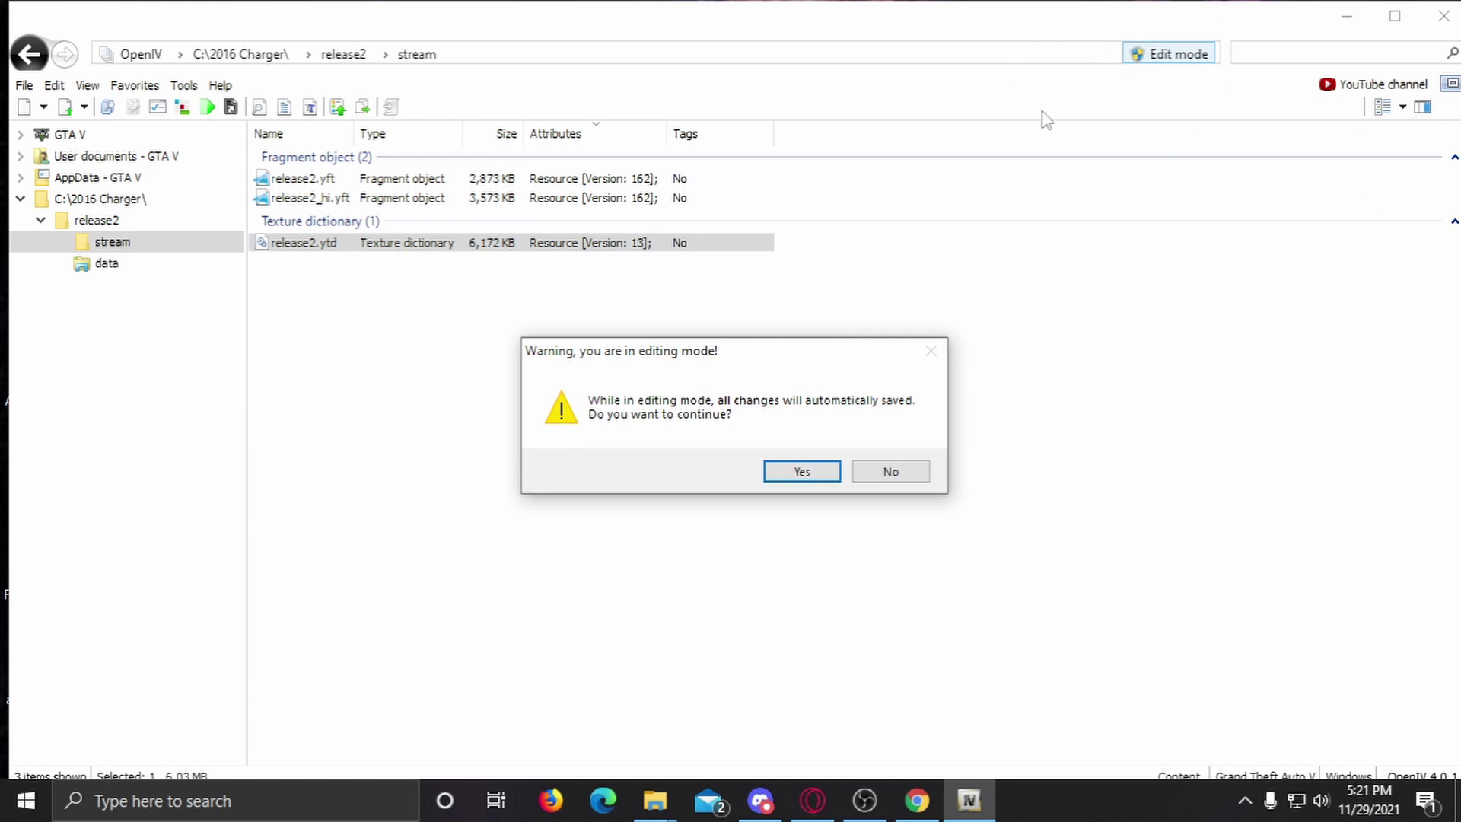
left_click(788, 470)
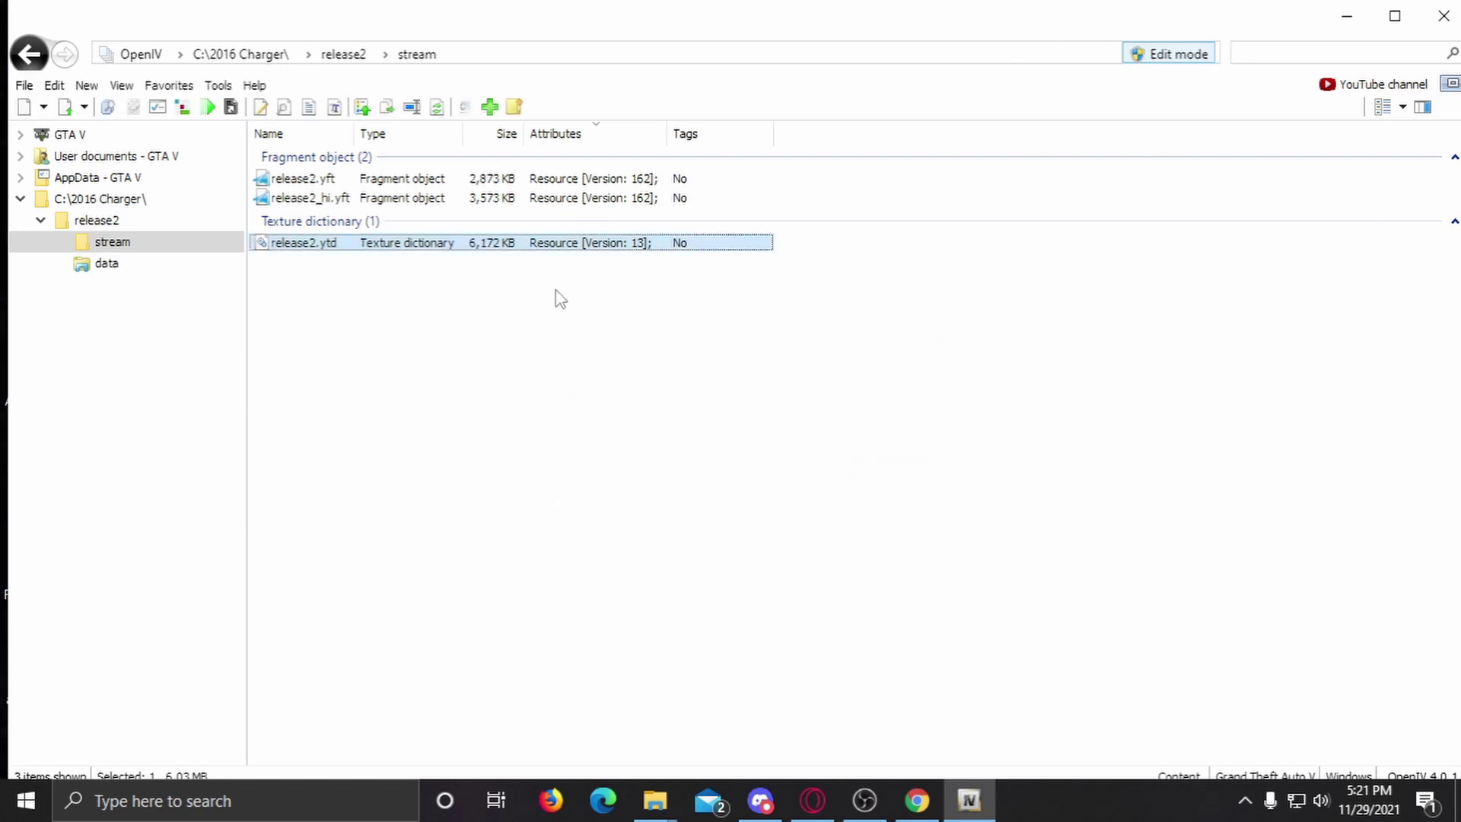
Step: Open release2.ytd, search 'sign' and inspect charger_sign_1 and charger_sign_dirt
double_click(304, 242)
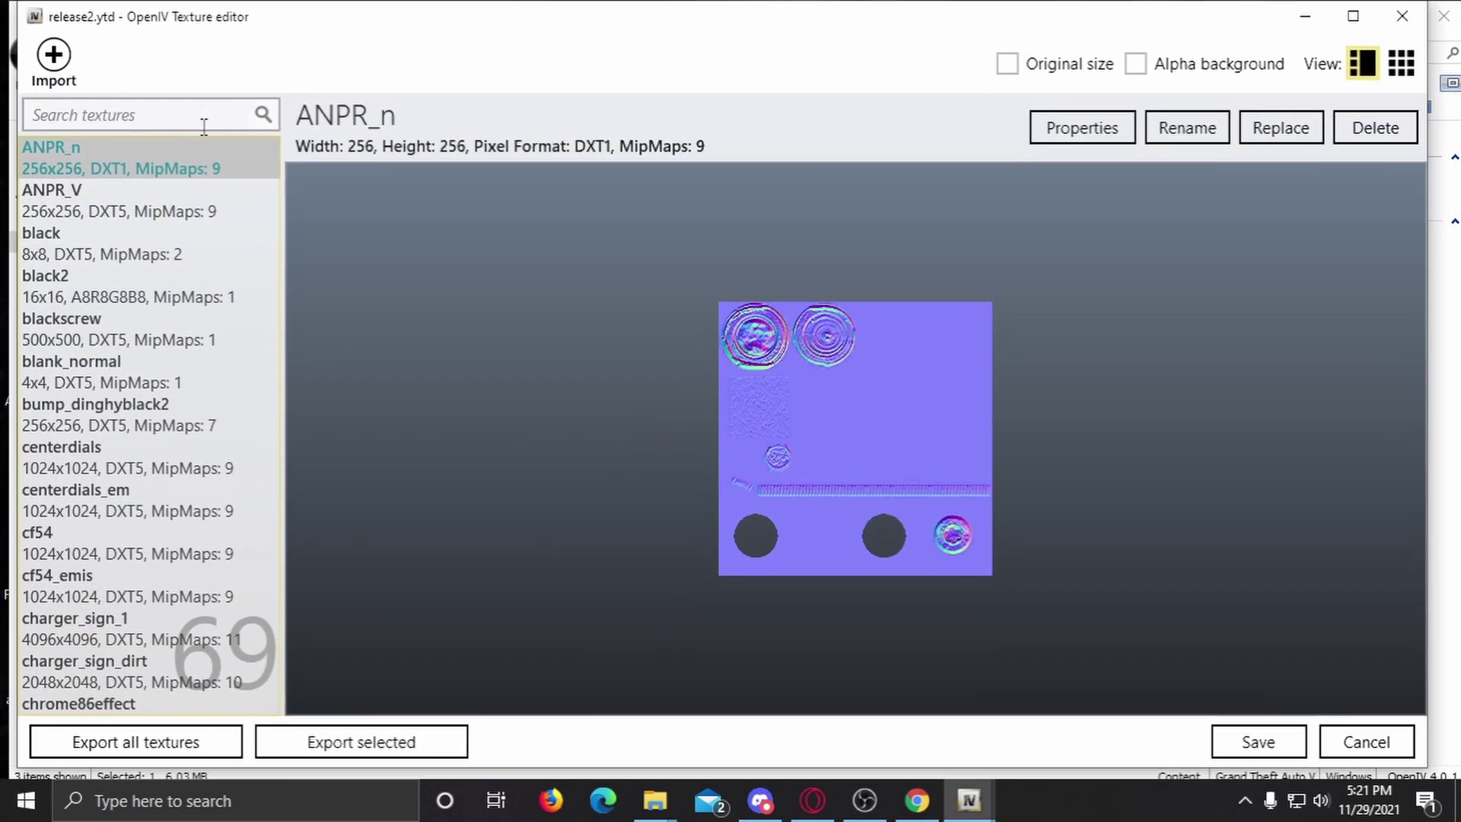
left_click(204, 126)
type("sign")
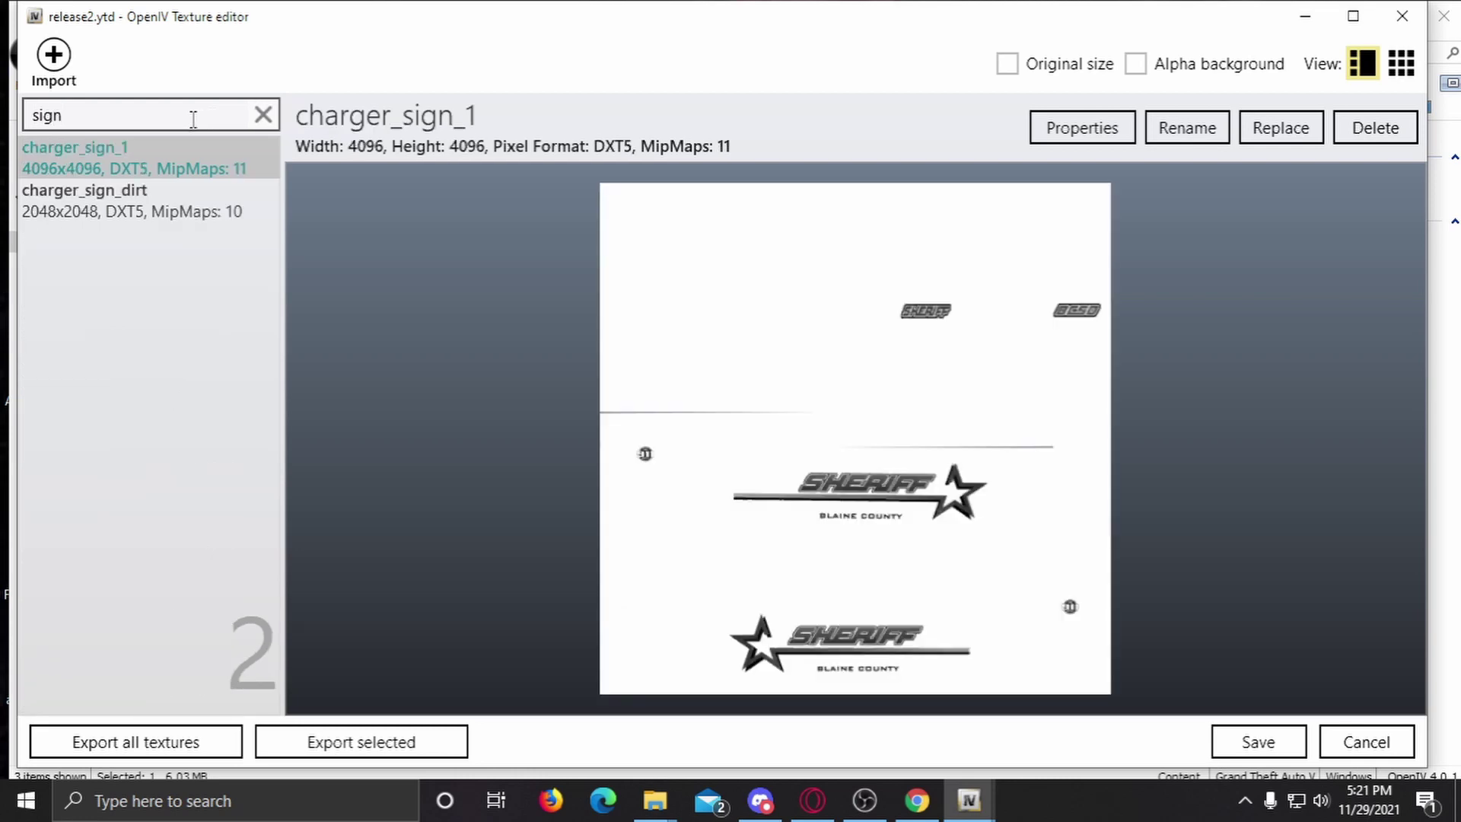
left_click(167, 182)
left_click(162, 168)
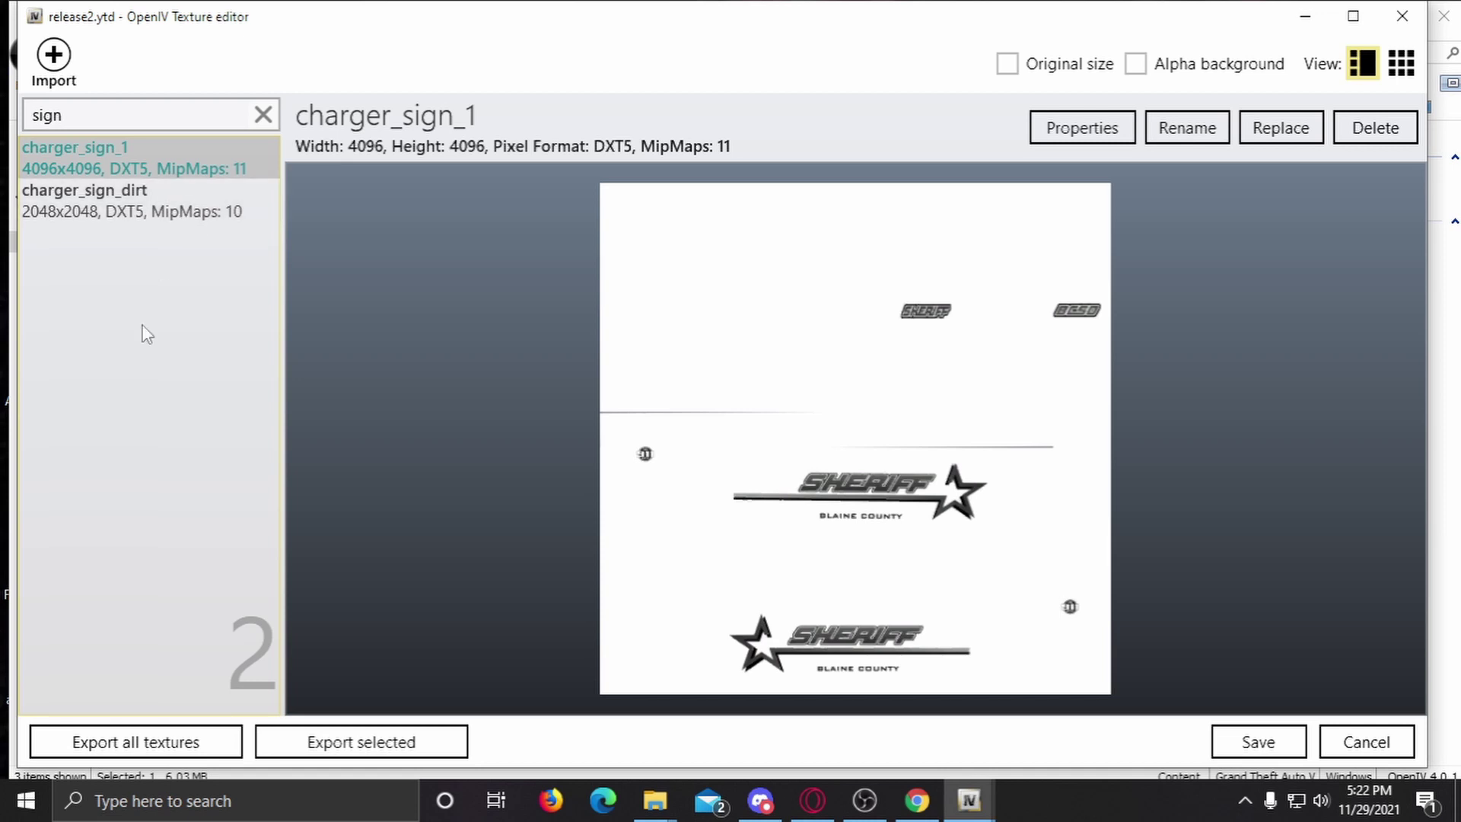
left_click(120, 207)
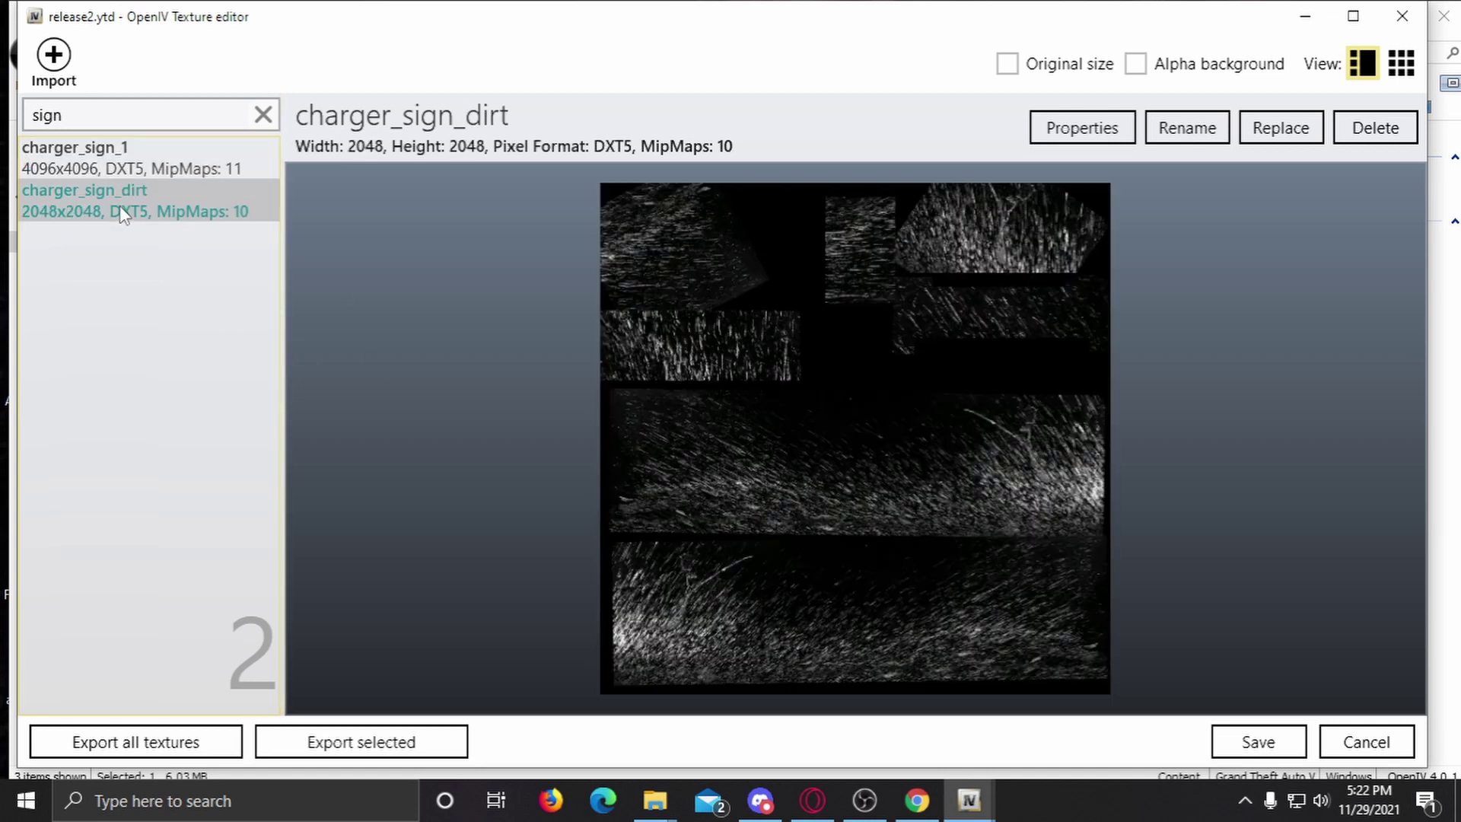
key("Up")
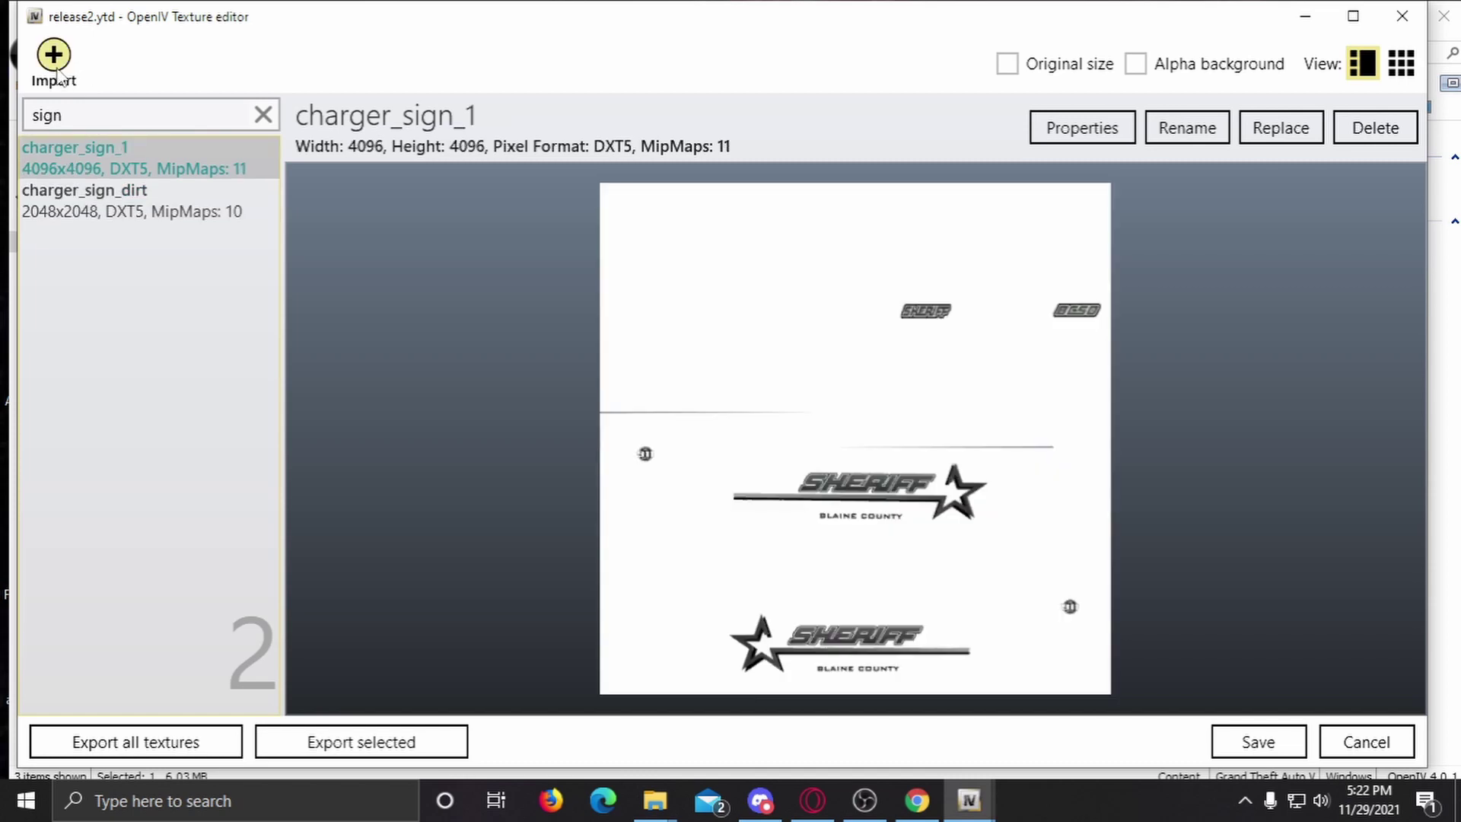
double_click(126, 150)
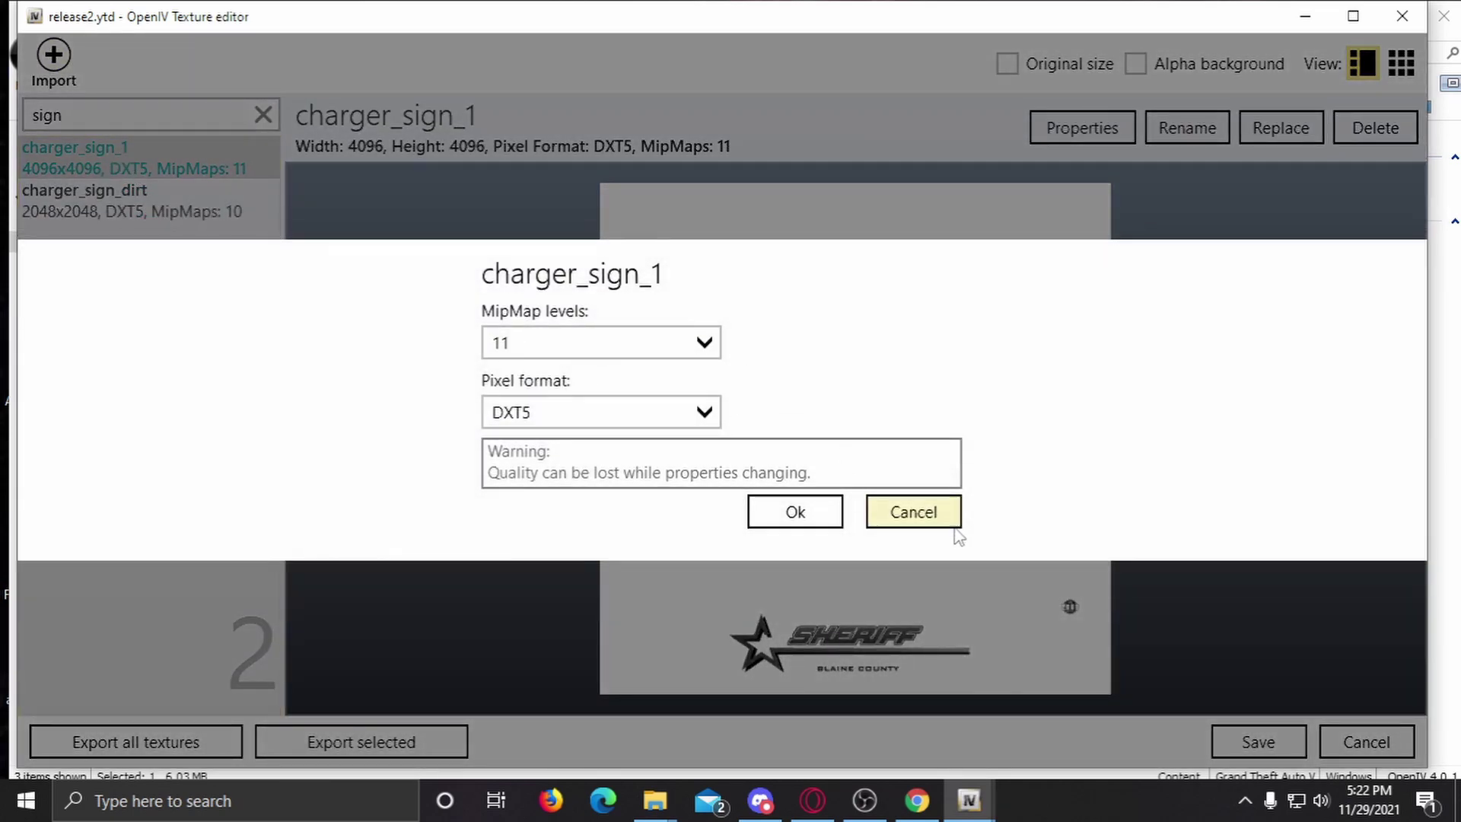
left_click(951, 525)
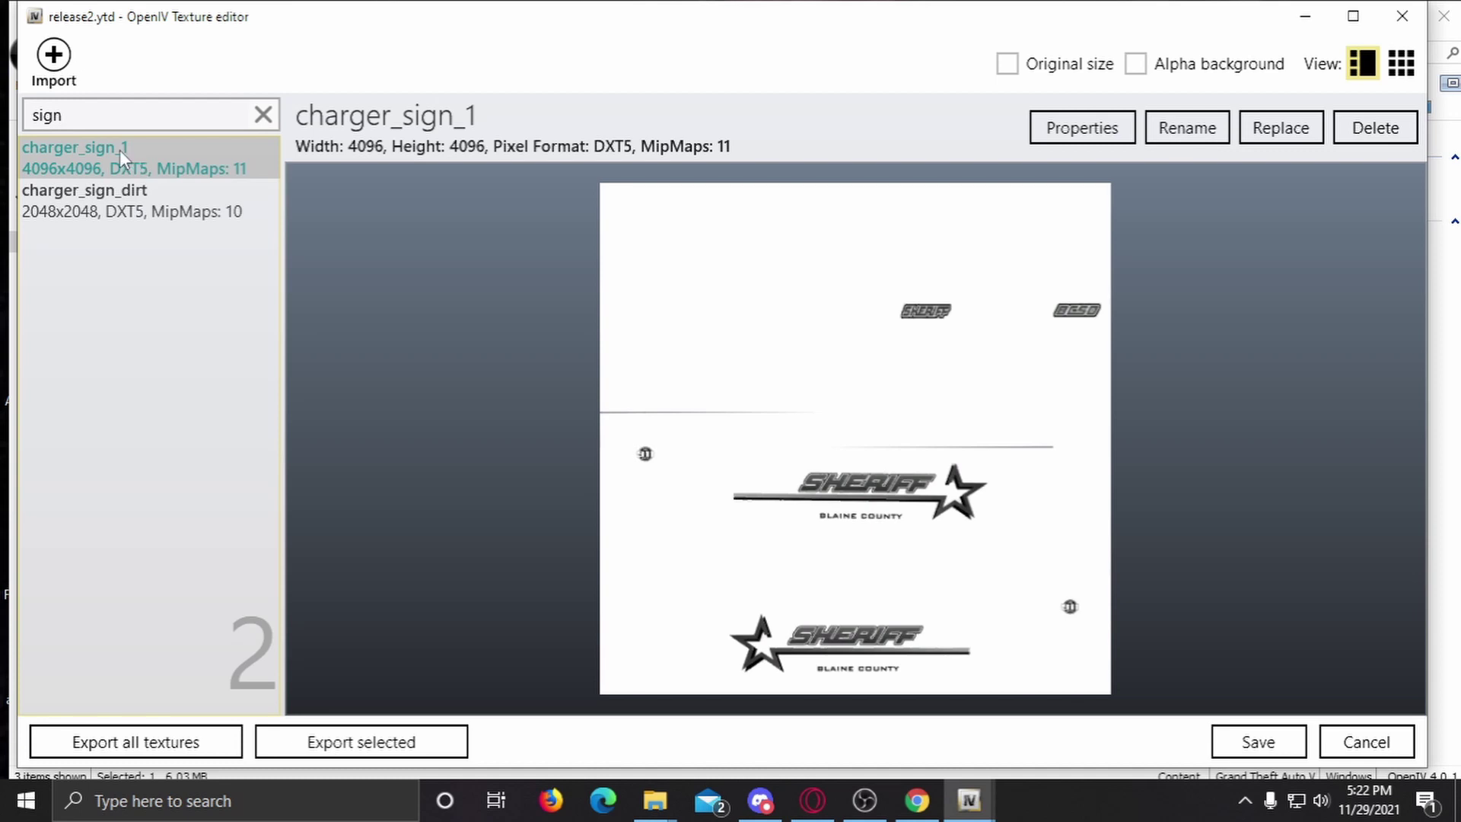
Step: Import this livery.png into release2.ytd with the default import options
left_click(65, 76)
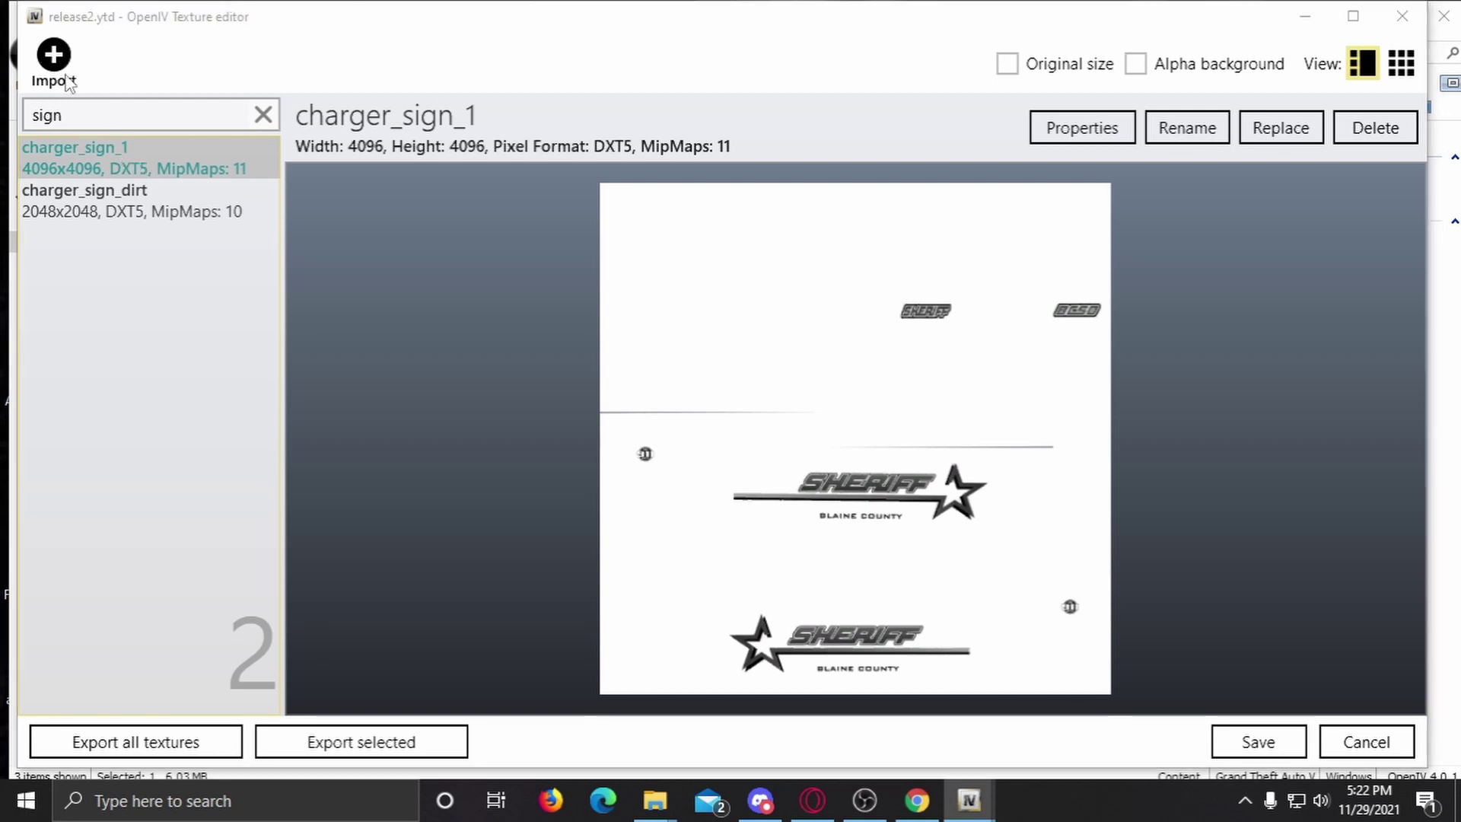
double_click(545, 211)
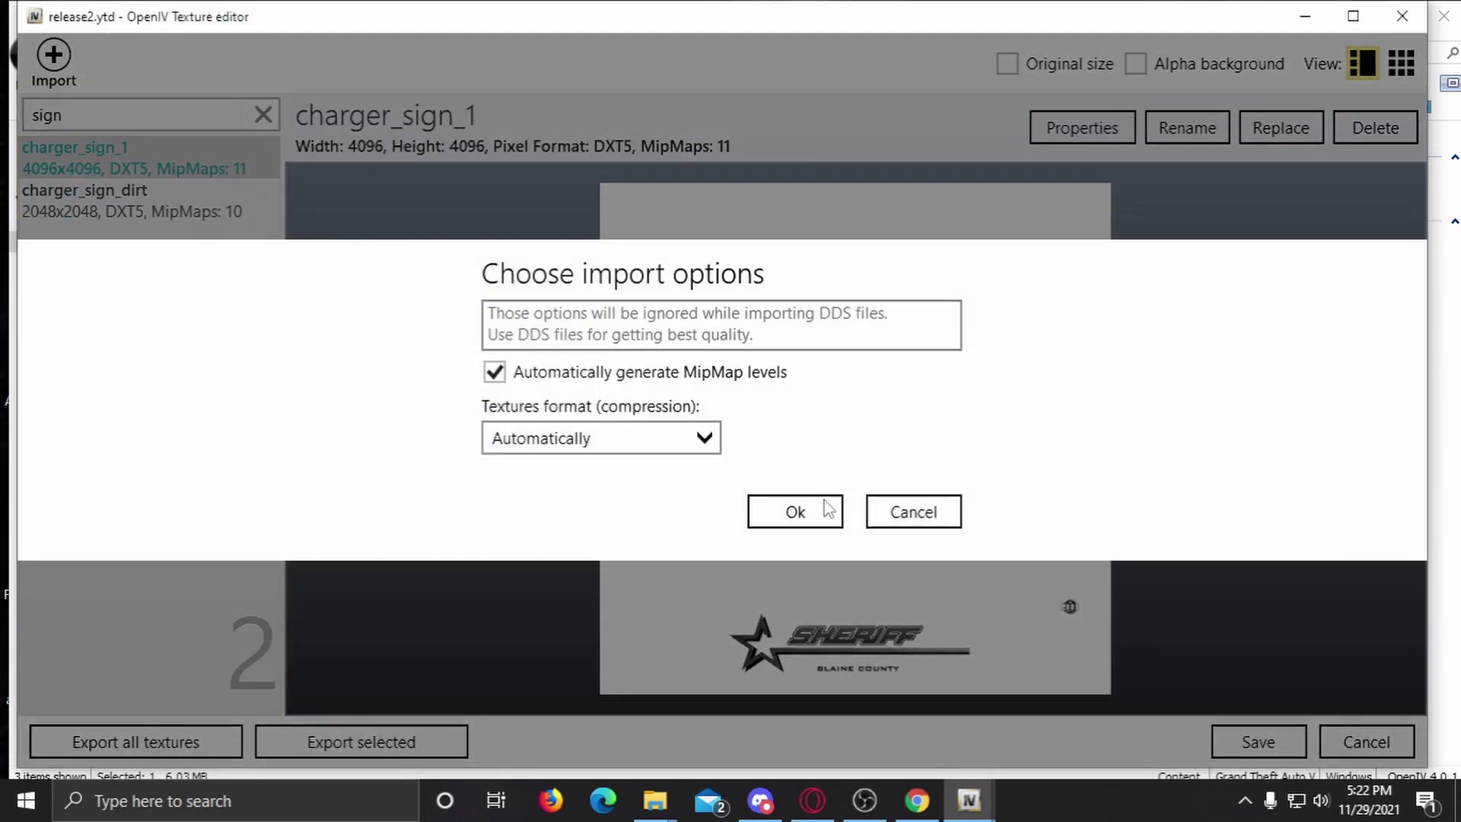
left_click(784, 510)
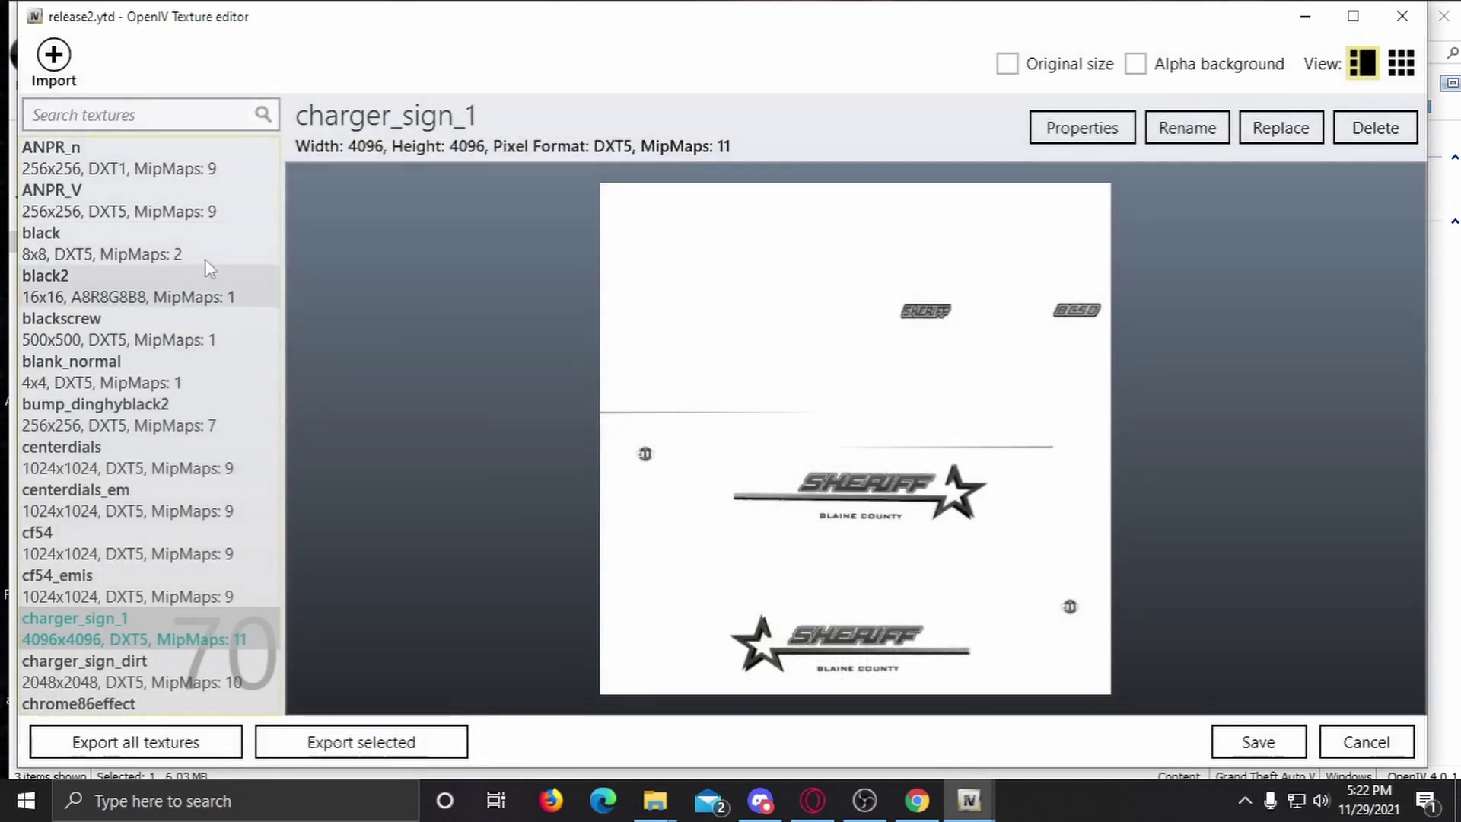
Step: Scroll the 70-texture list, then filter by 'this' and then 'sig' to show the sign textures
scroll(131, 356, "down", 5)
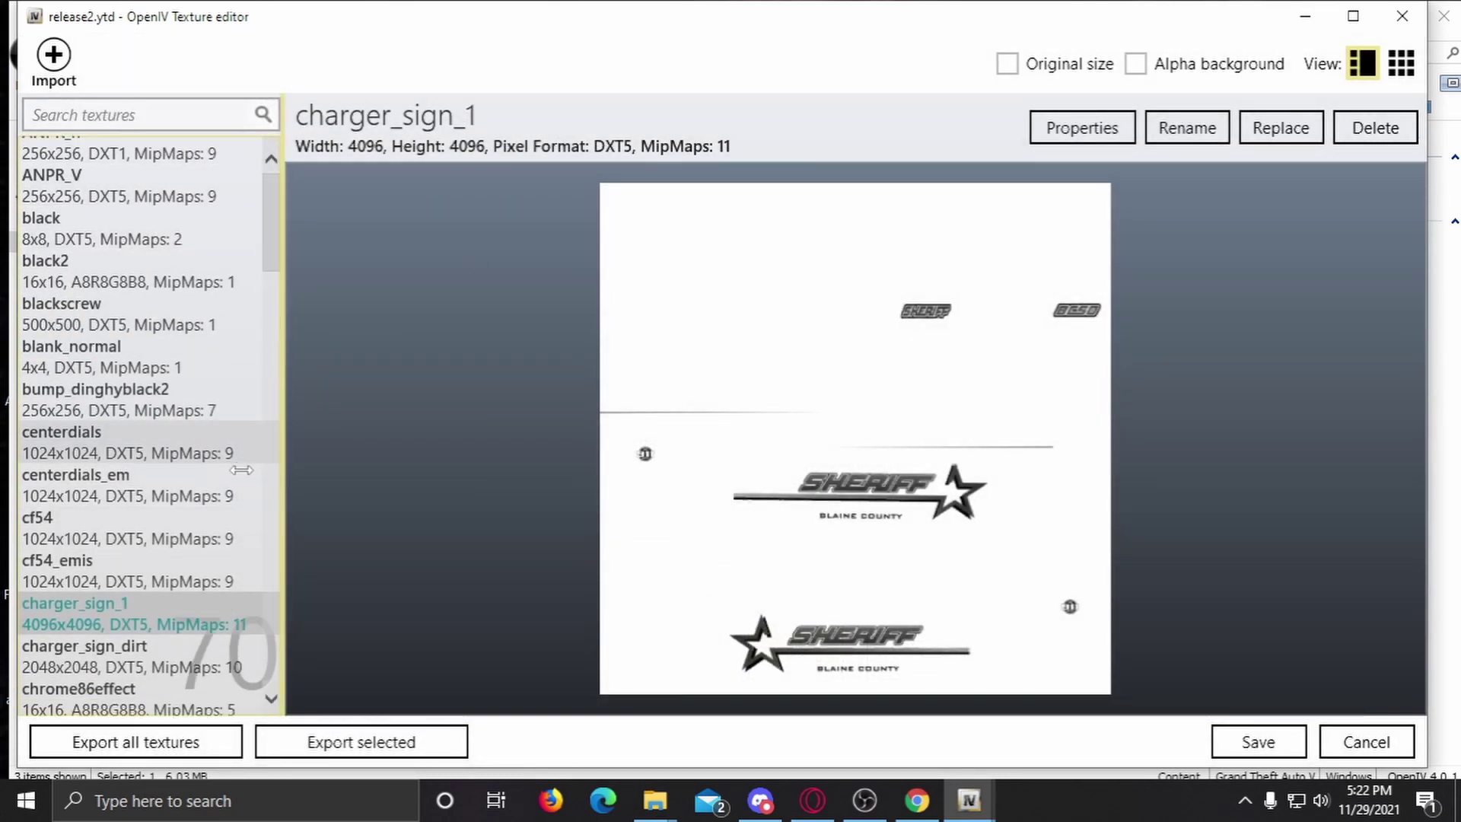
scroll(131, 356, "up", 3)
scroll(131, 356, "up", 3)
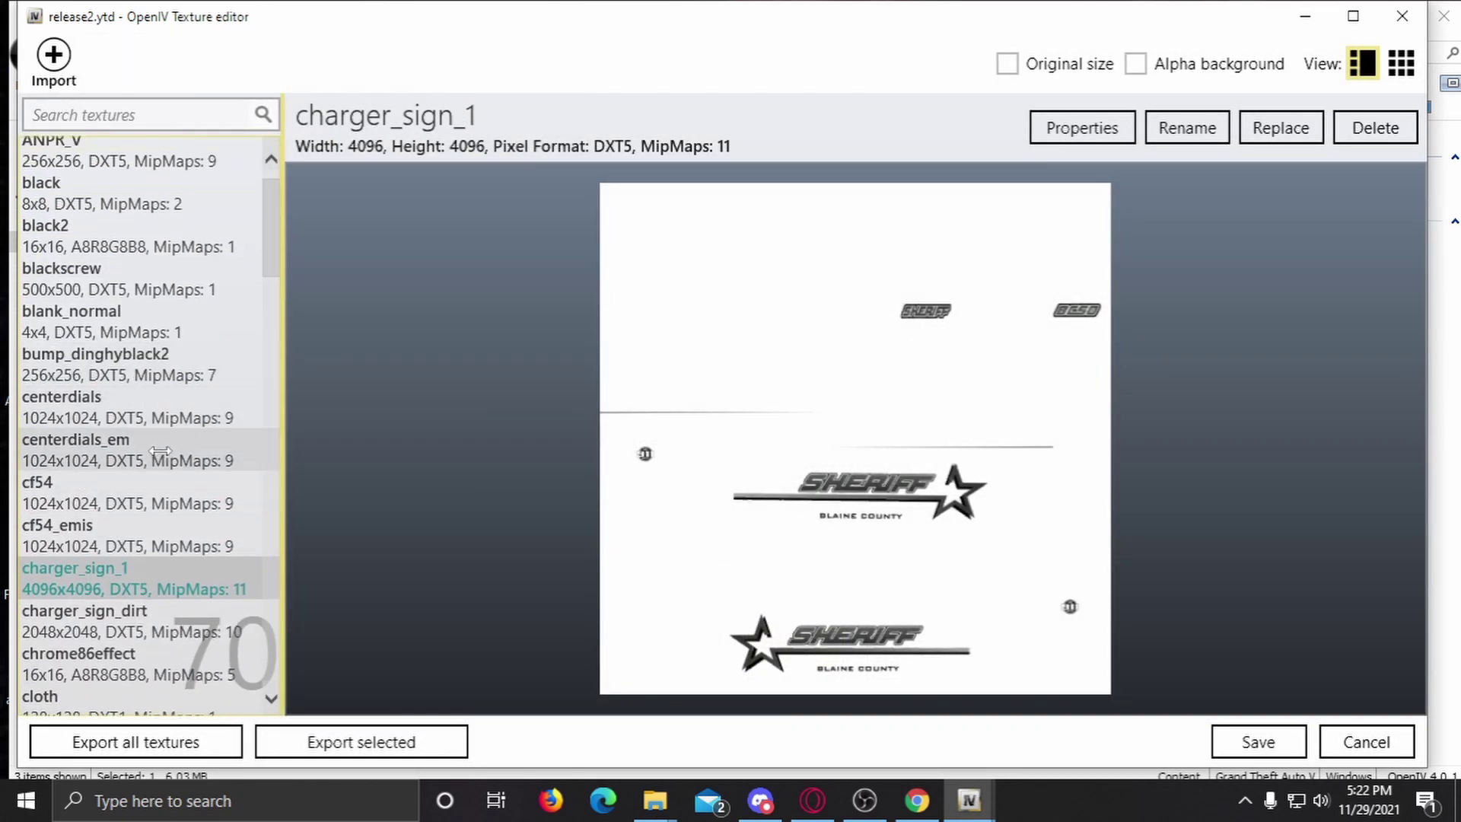
scroll(131, 356, "down", 10)
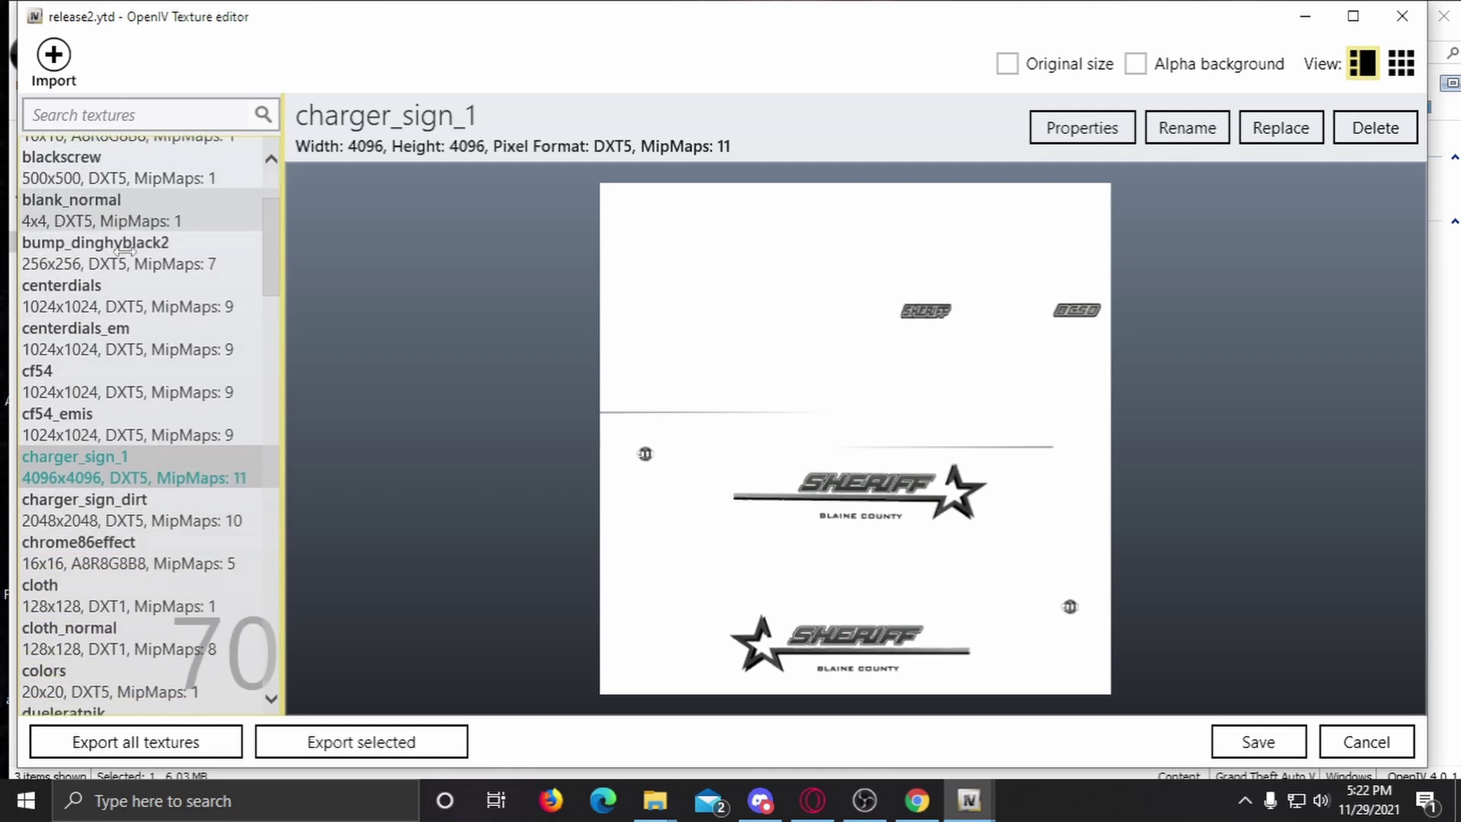
scroll(159, 477, "down", 10)
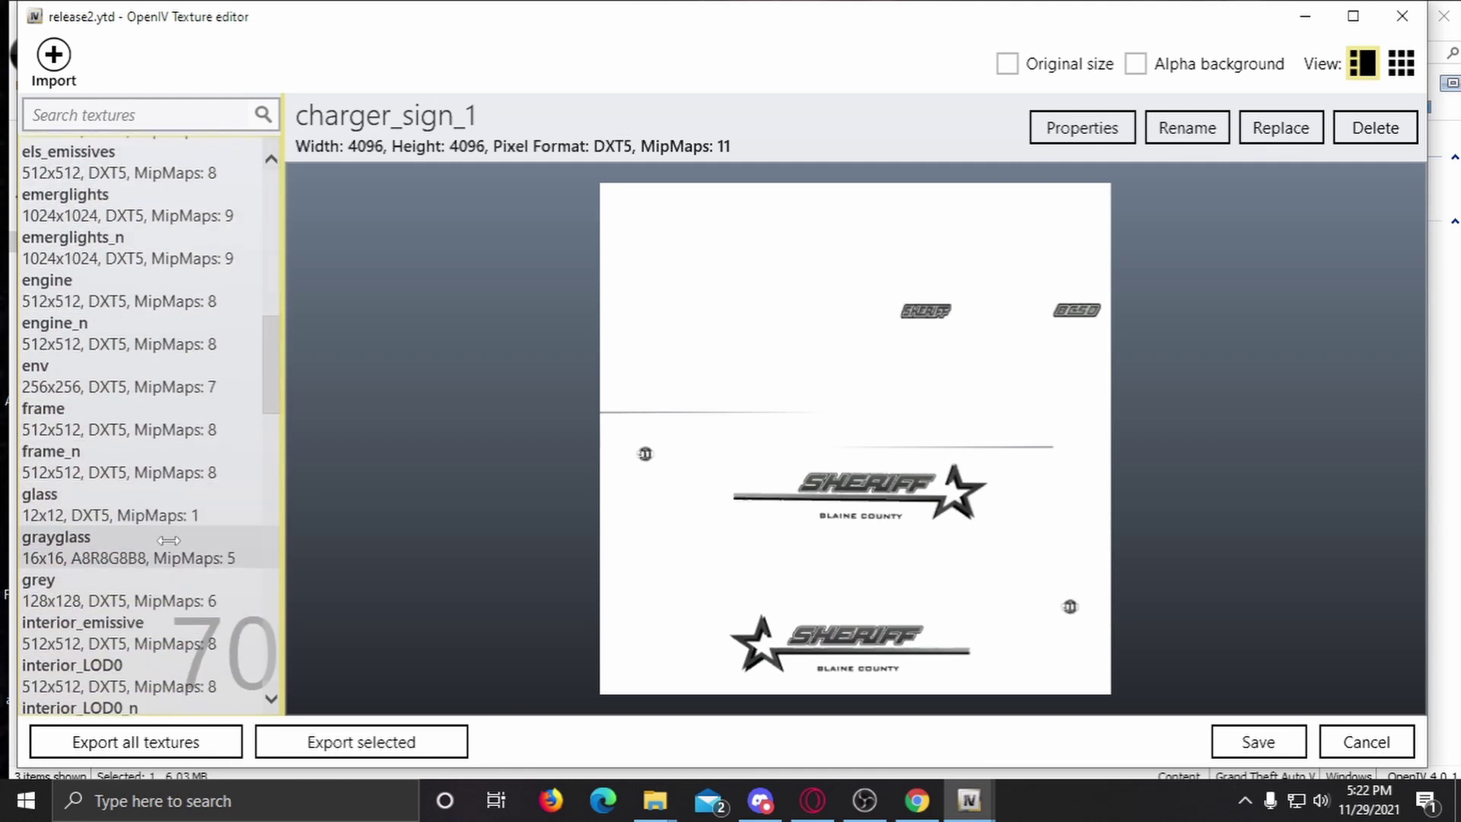
scroll(153, 563, "down", 8)
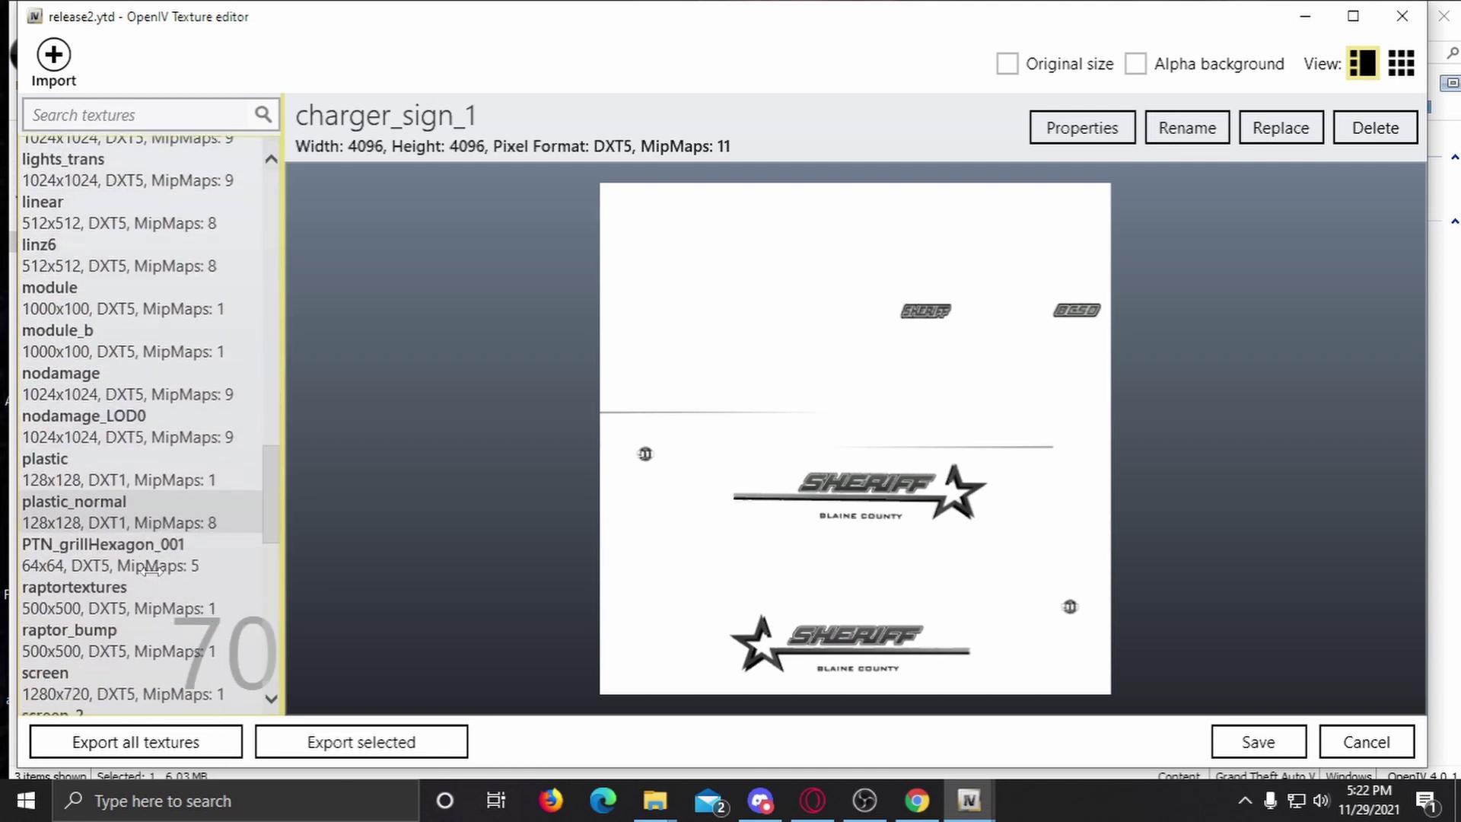
scroll(156, 440, "up", 4)
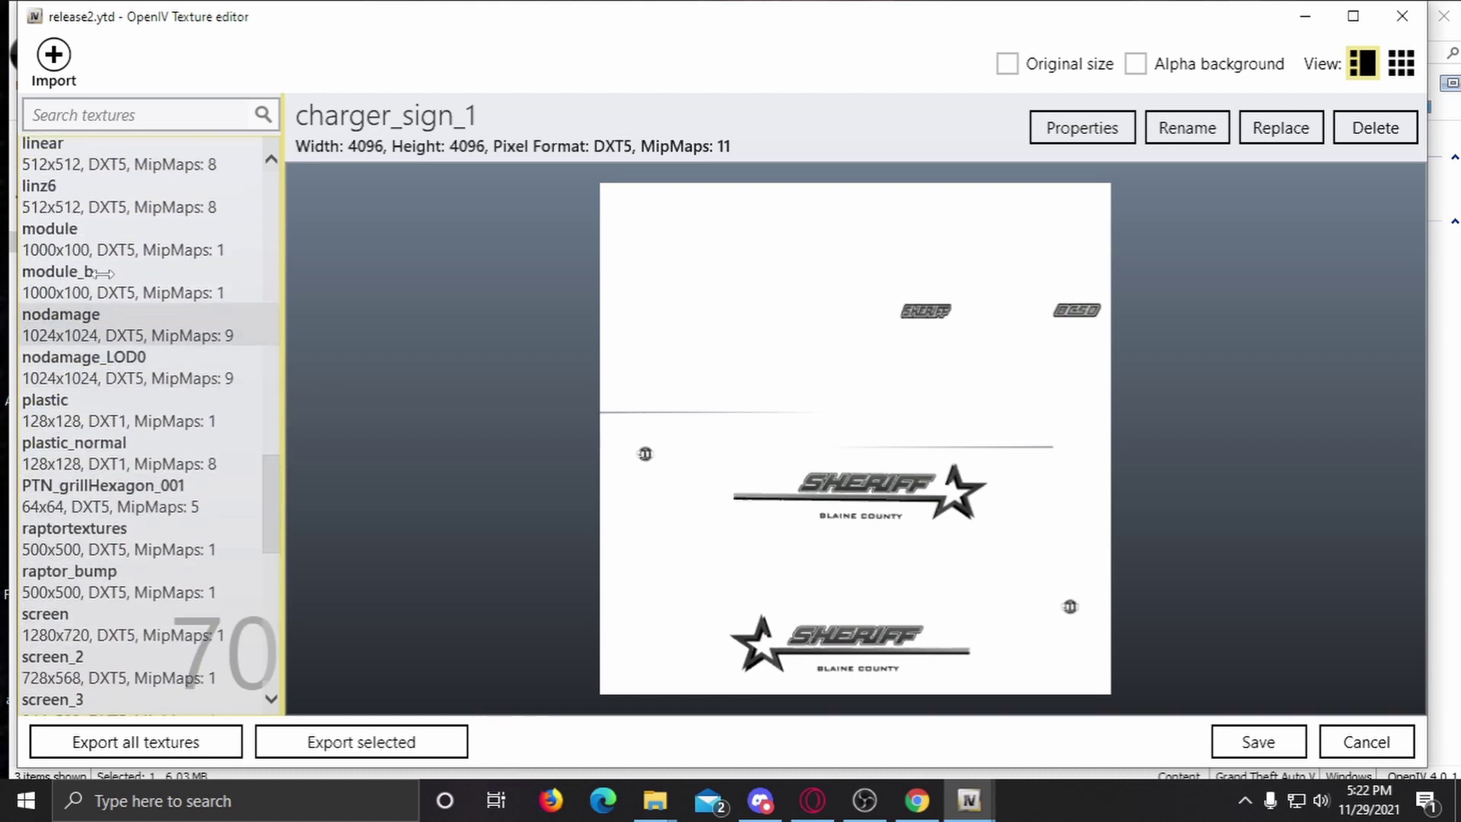
left_click(138, 108)
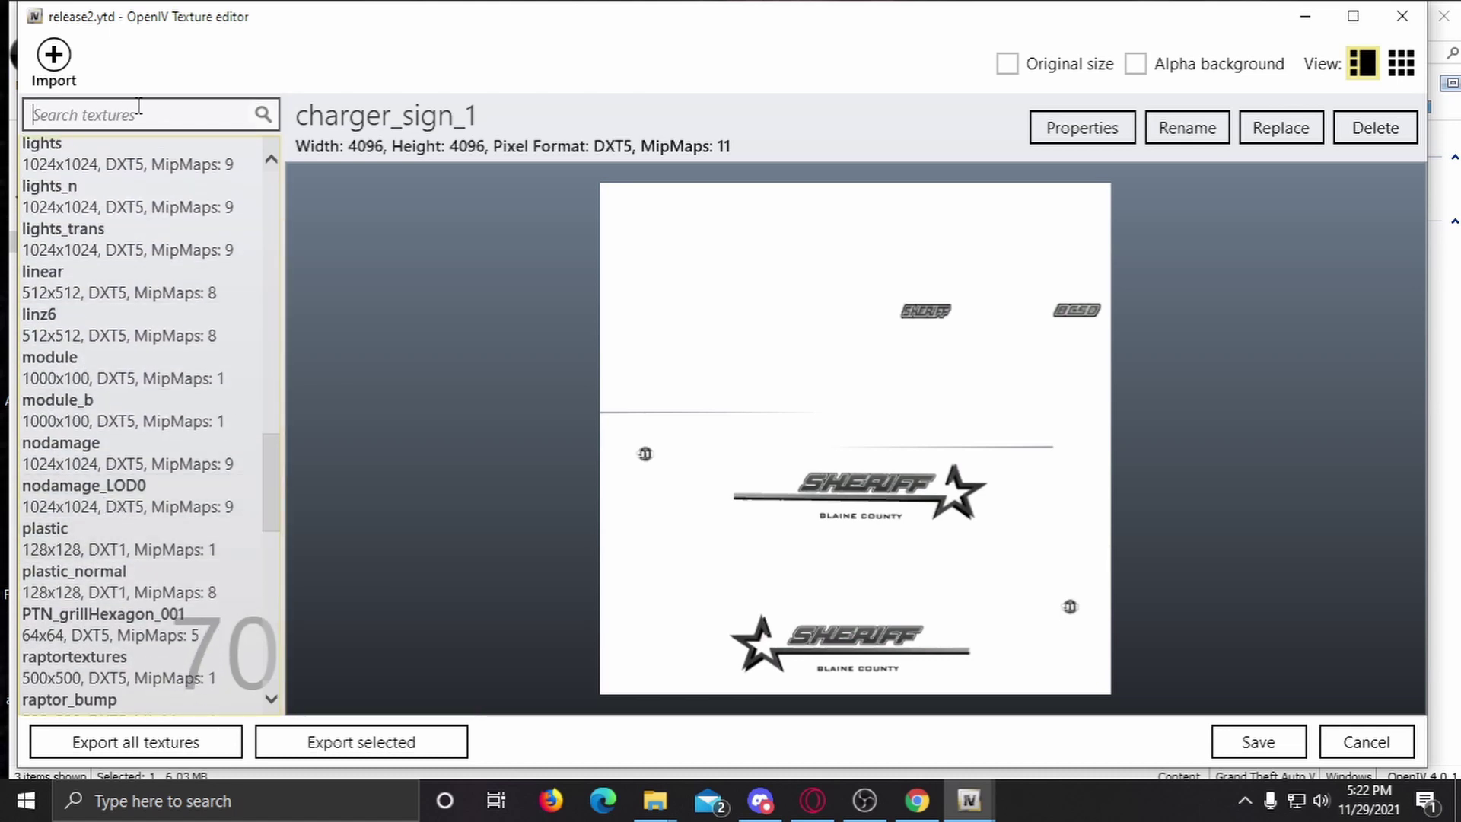
type("this")
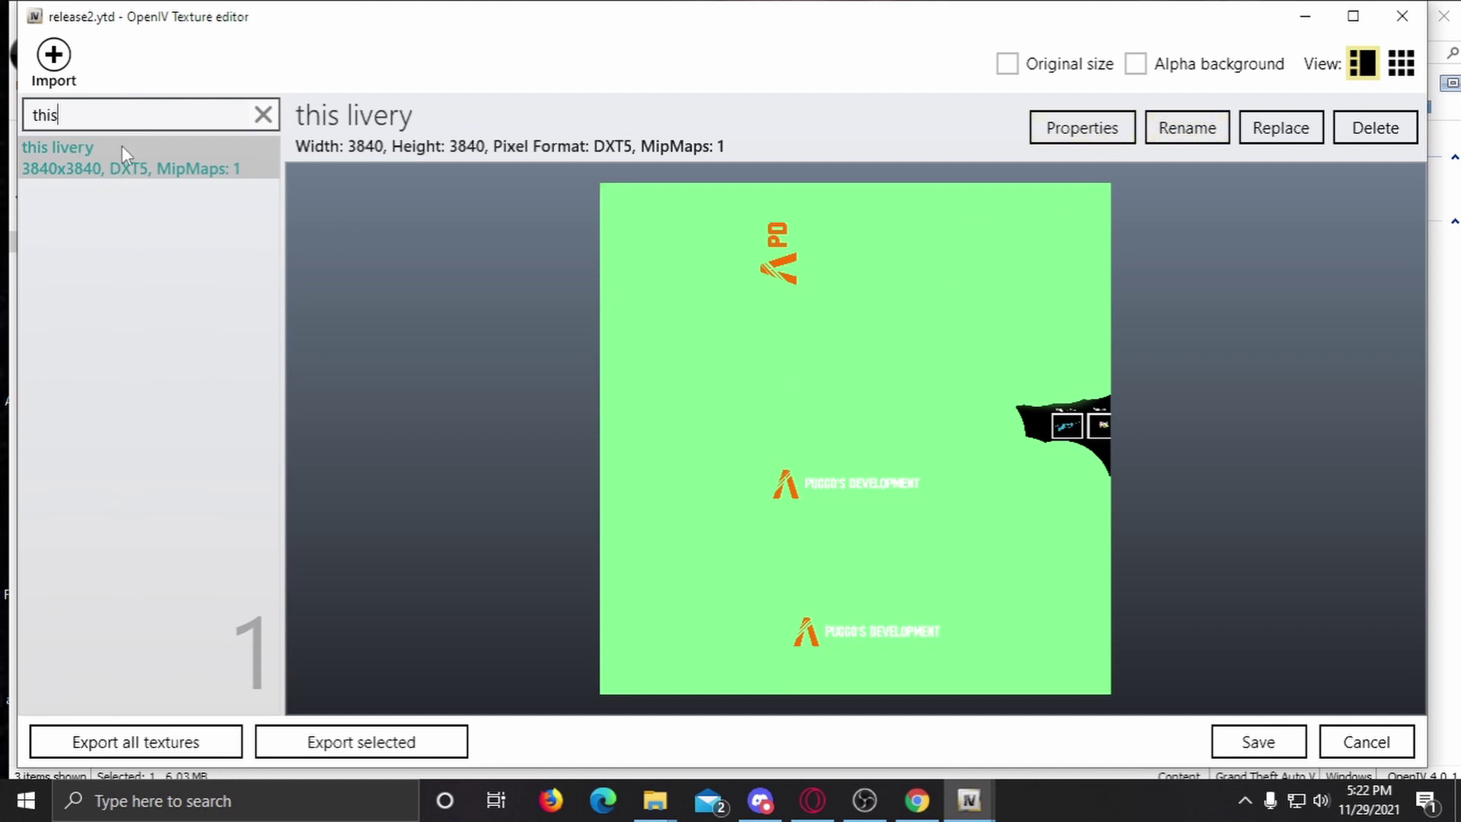
double_click(38, 117)
type("sign")
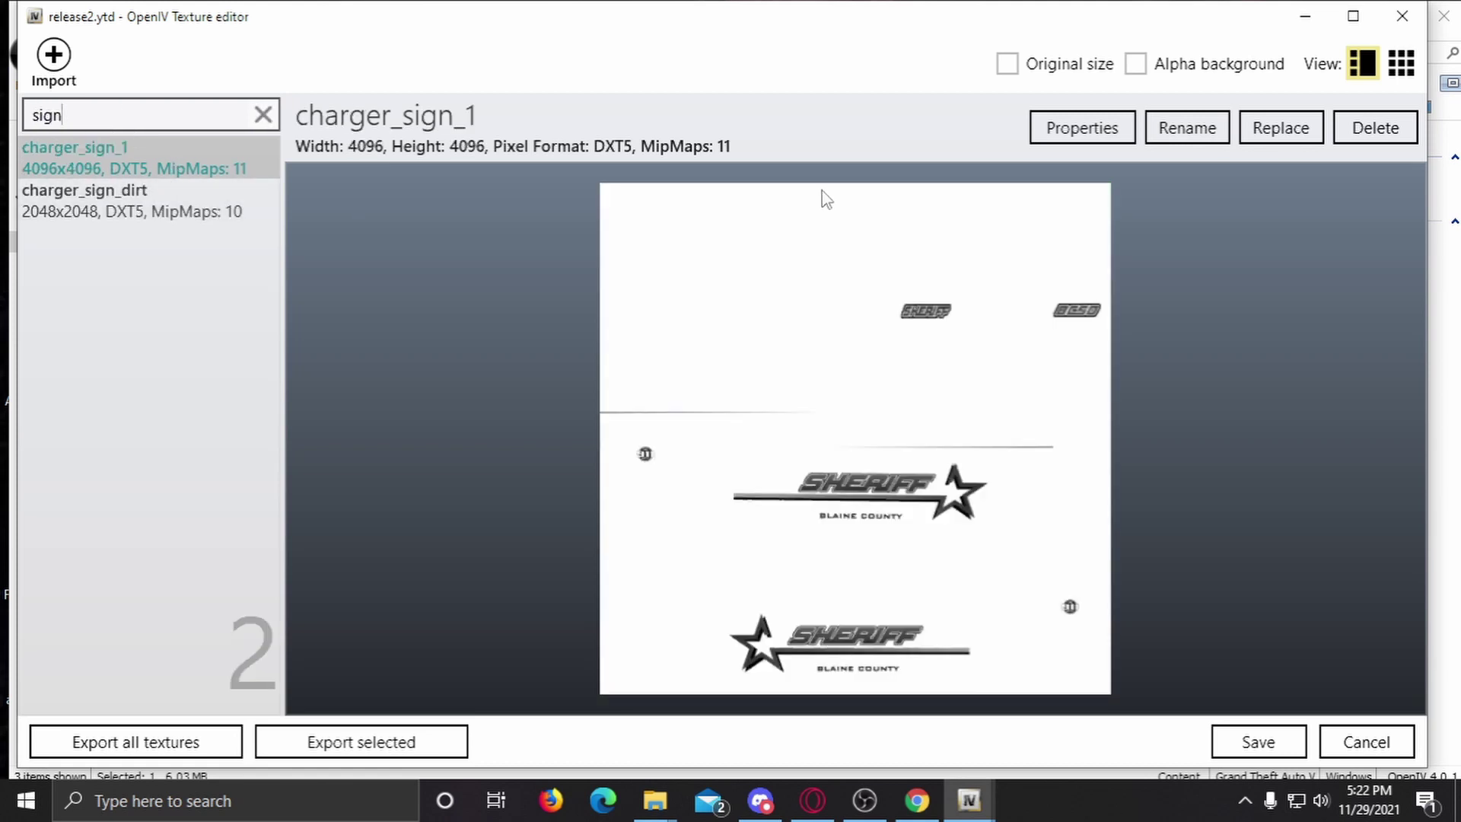
left_click(1217, 130)
key("ctrl+c")
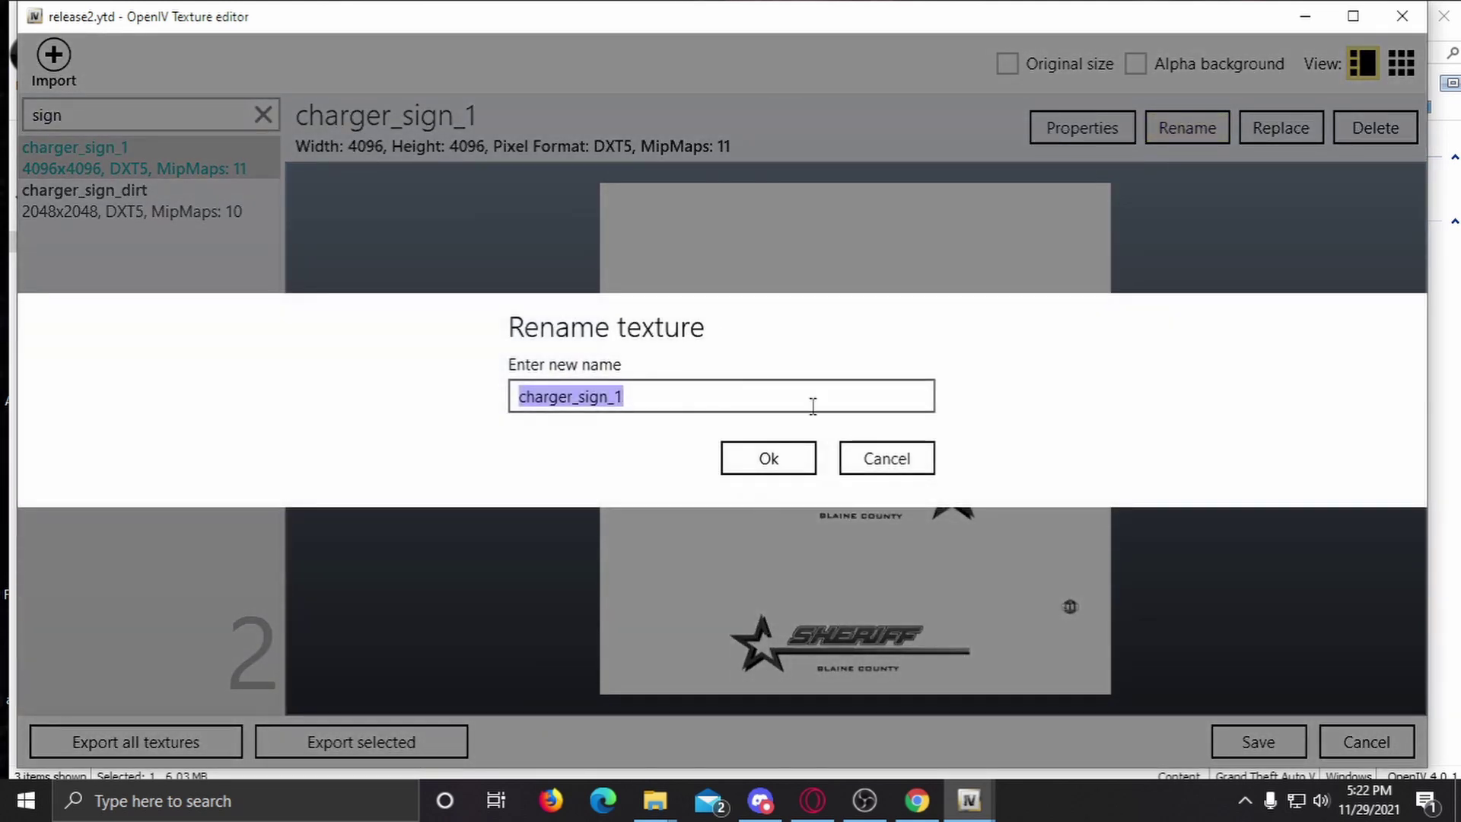
Step: Rename the imported 'this livery' texture to charger_sign_2
left_click(886, 458)
left_click_drag(156, 113, 28, 112)
type("this")
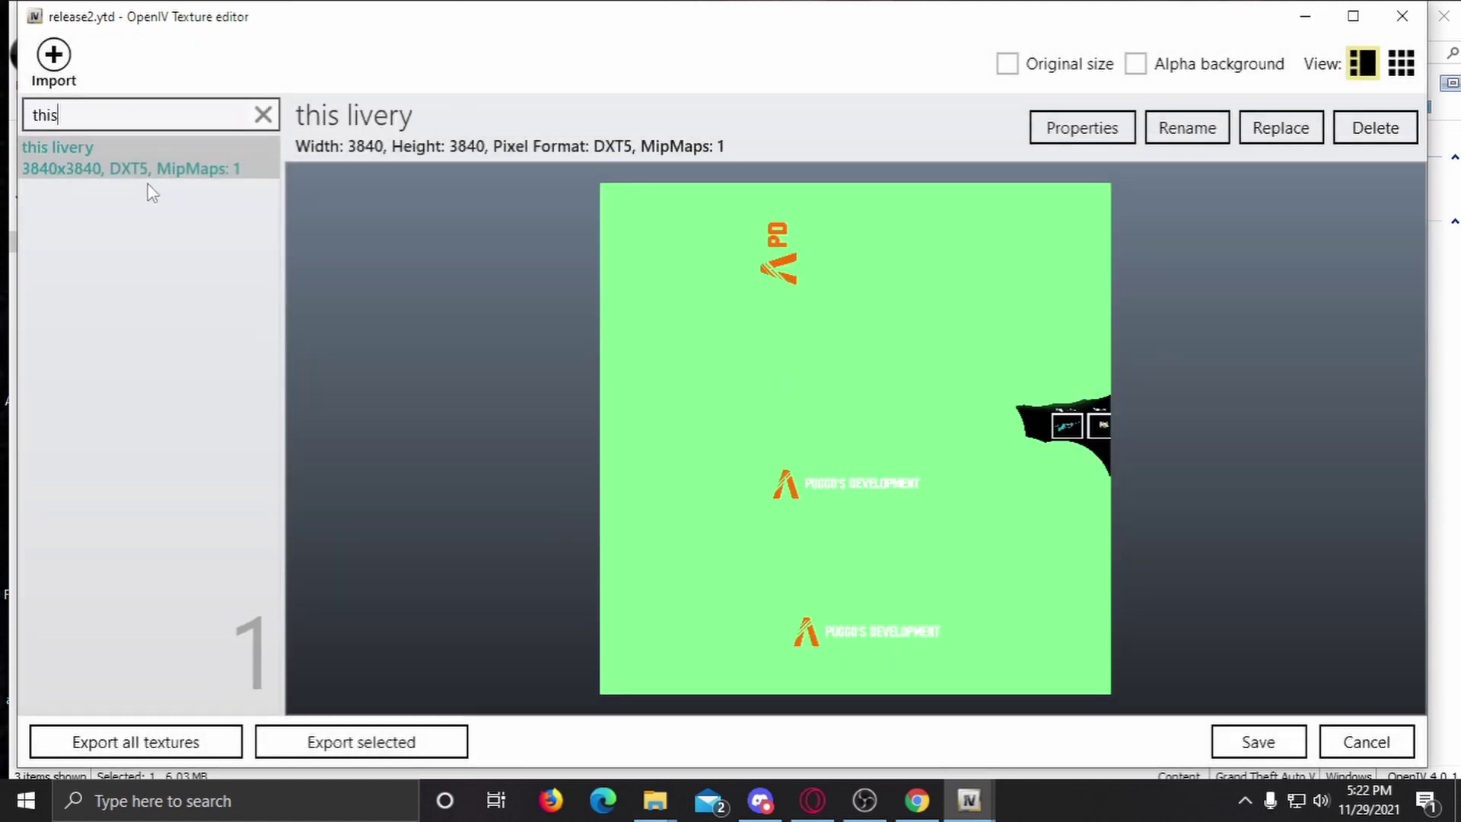
left_click(1185, 129)
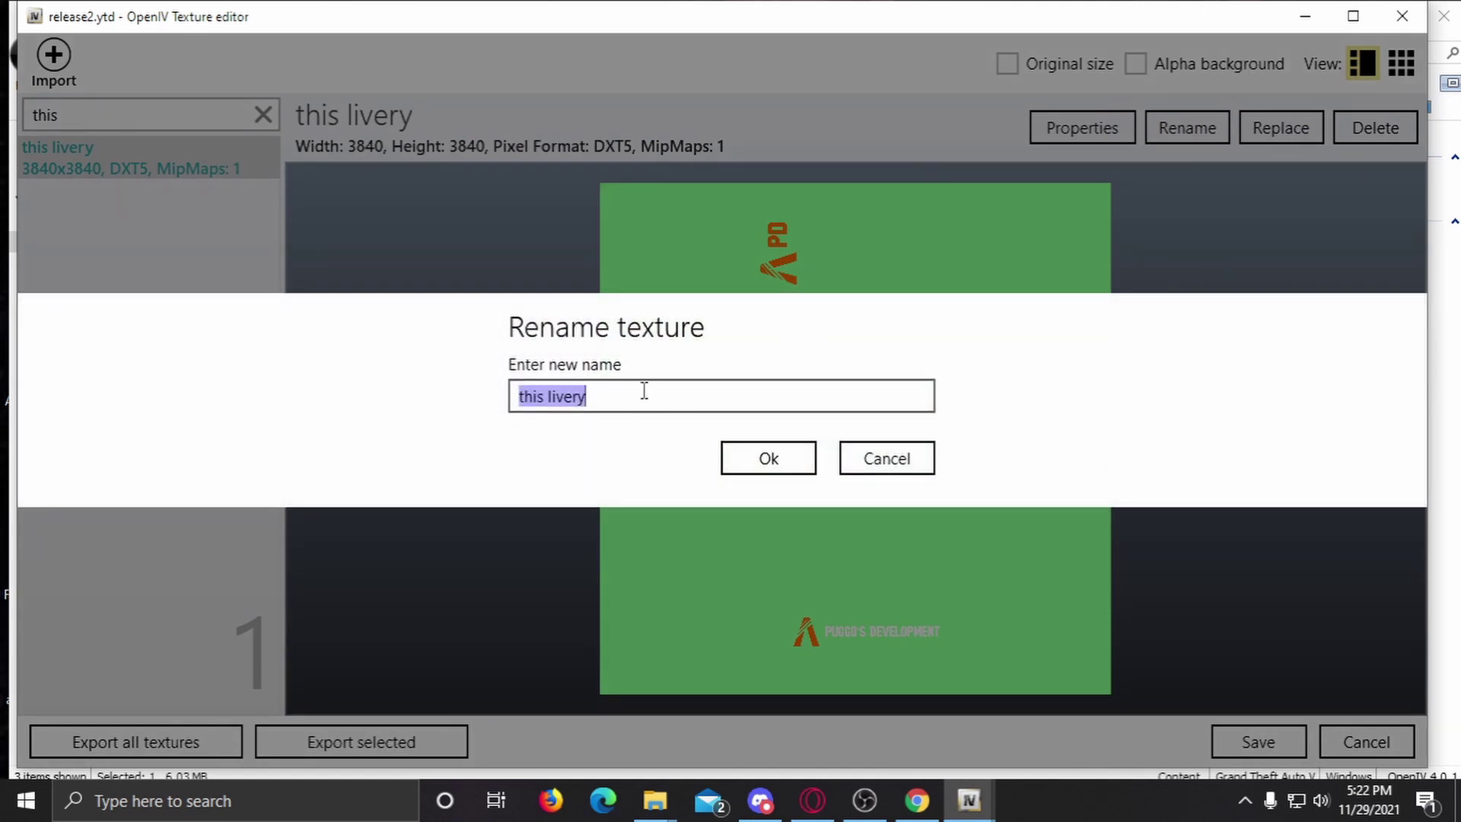
key("ctrl+v")
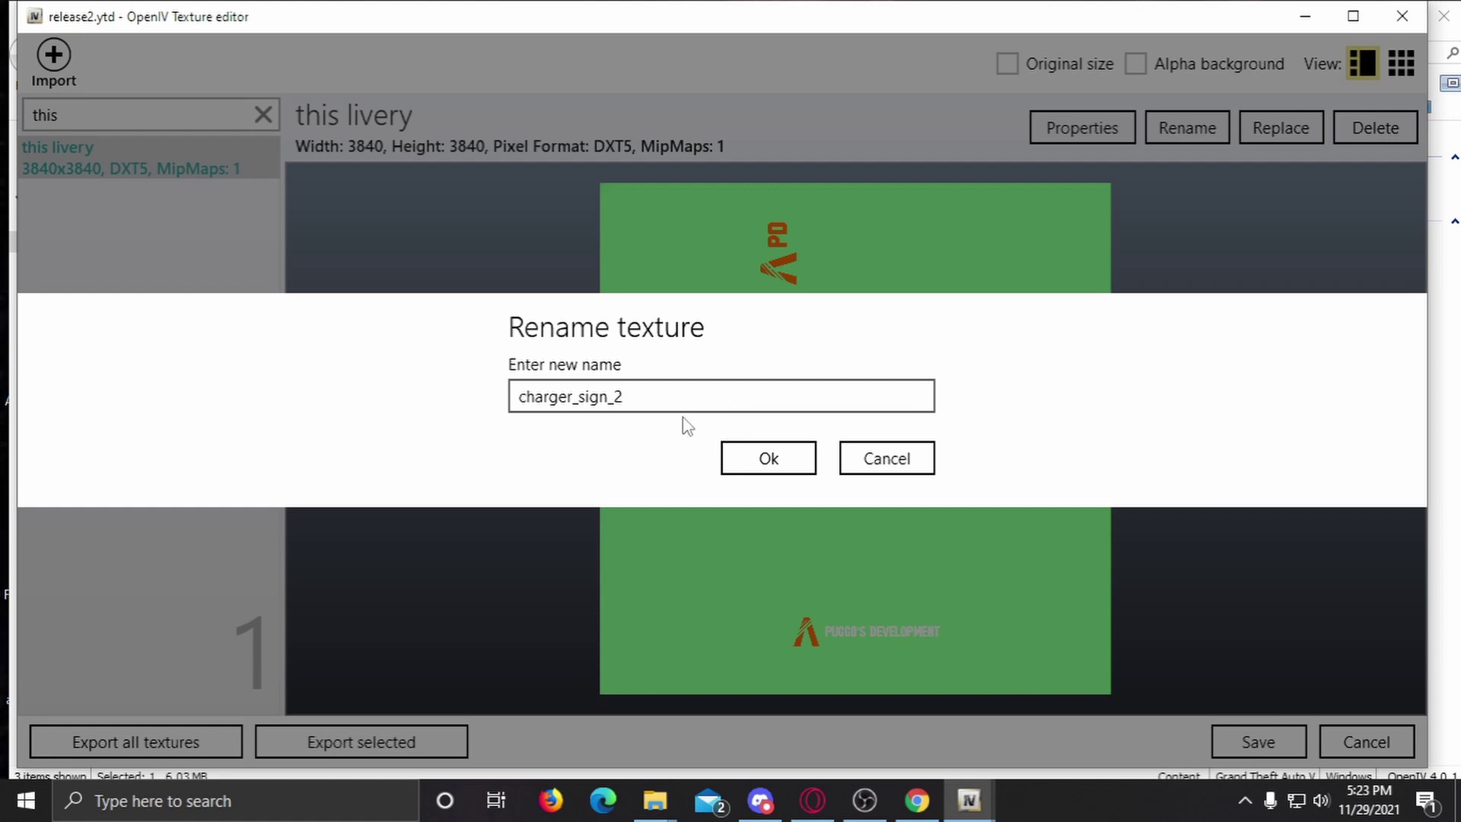
type("2")
left_click(743, 467)
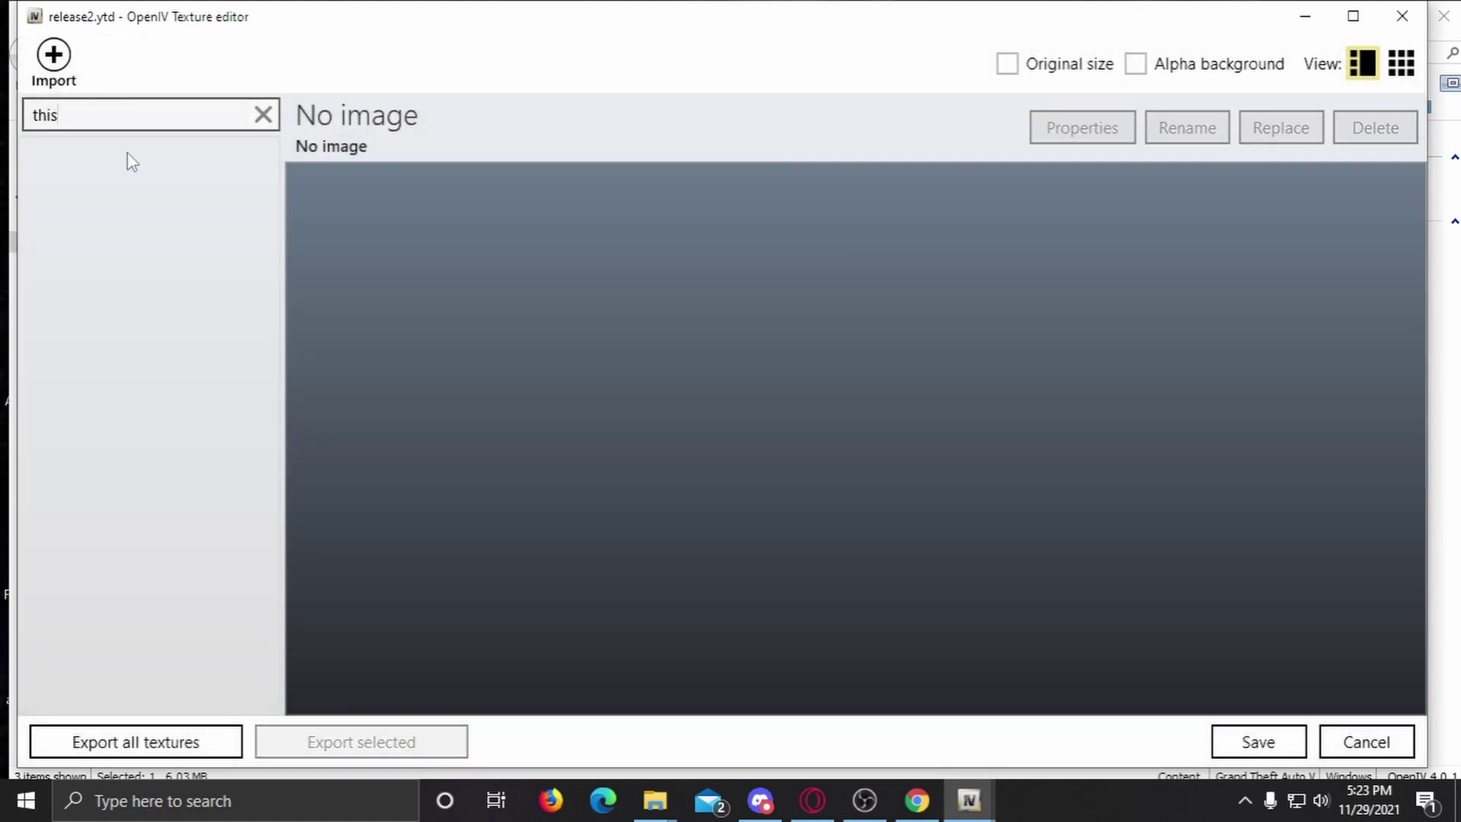
left_click_drag(130, 106, 32, 116)
Step: Filter by 'sign', compare charger_sign_2 with charger_sign_1, and start replacing charger_sign_1
type("sign")
left_click(152, 201)
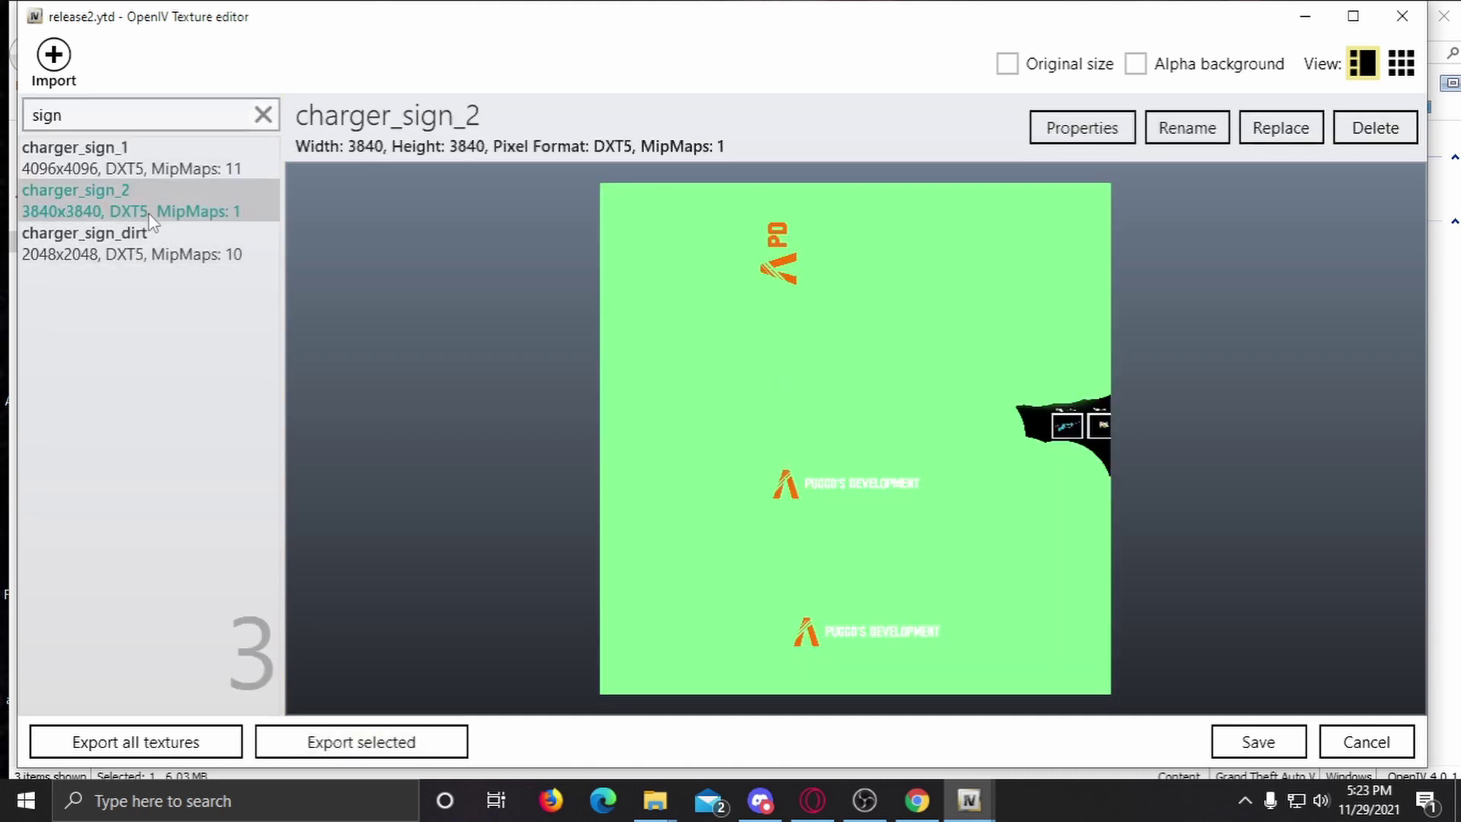
left_click(153, 169)
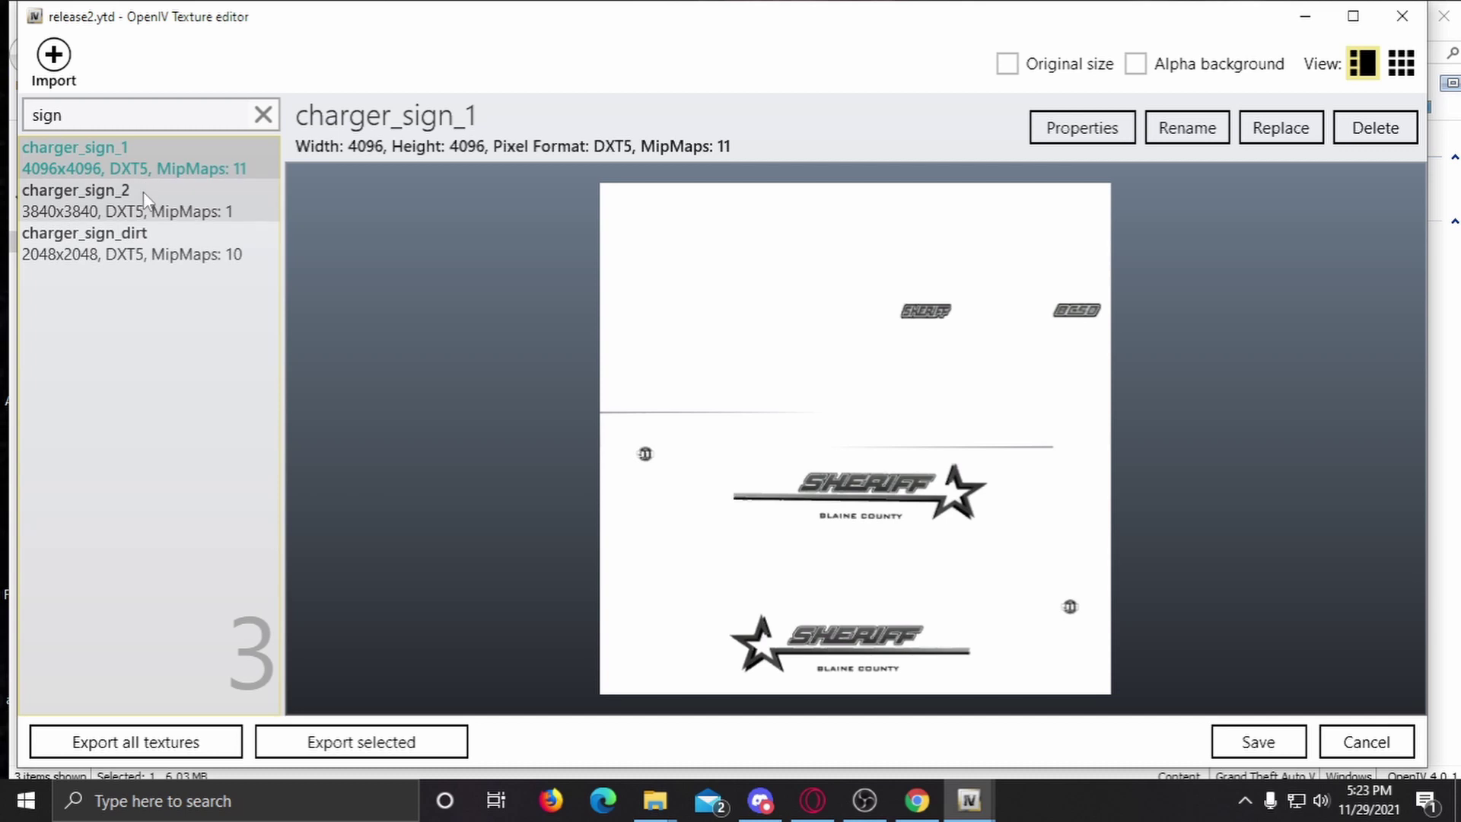
left_click(143, 192)
left_click(157, 157)
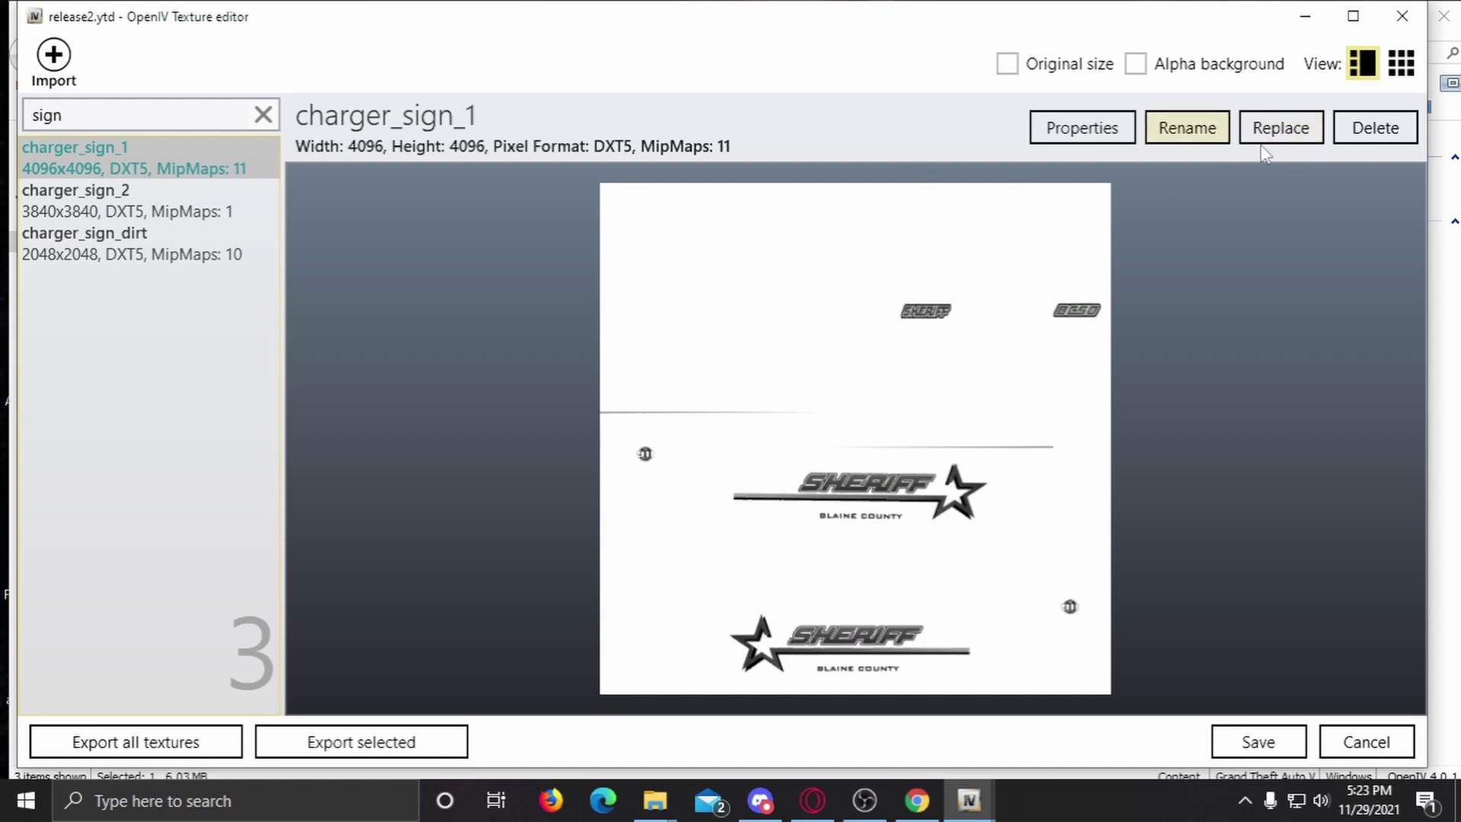
left_click(1277, 130)
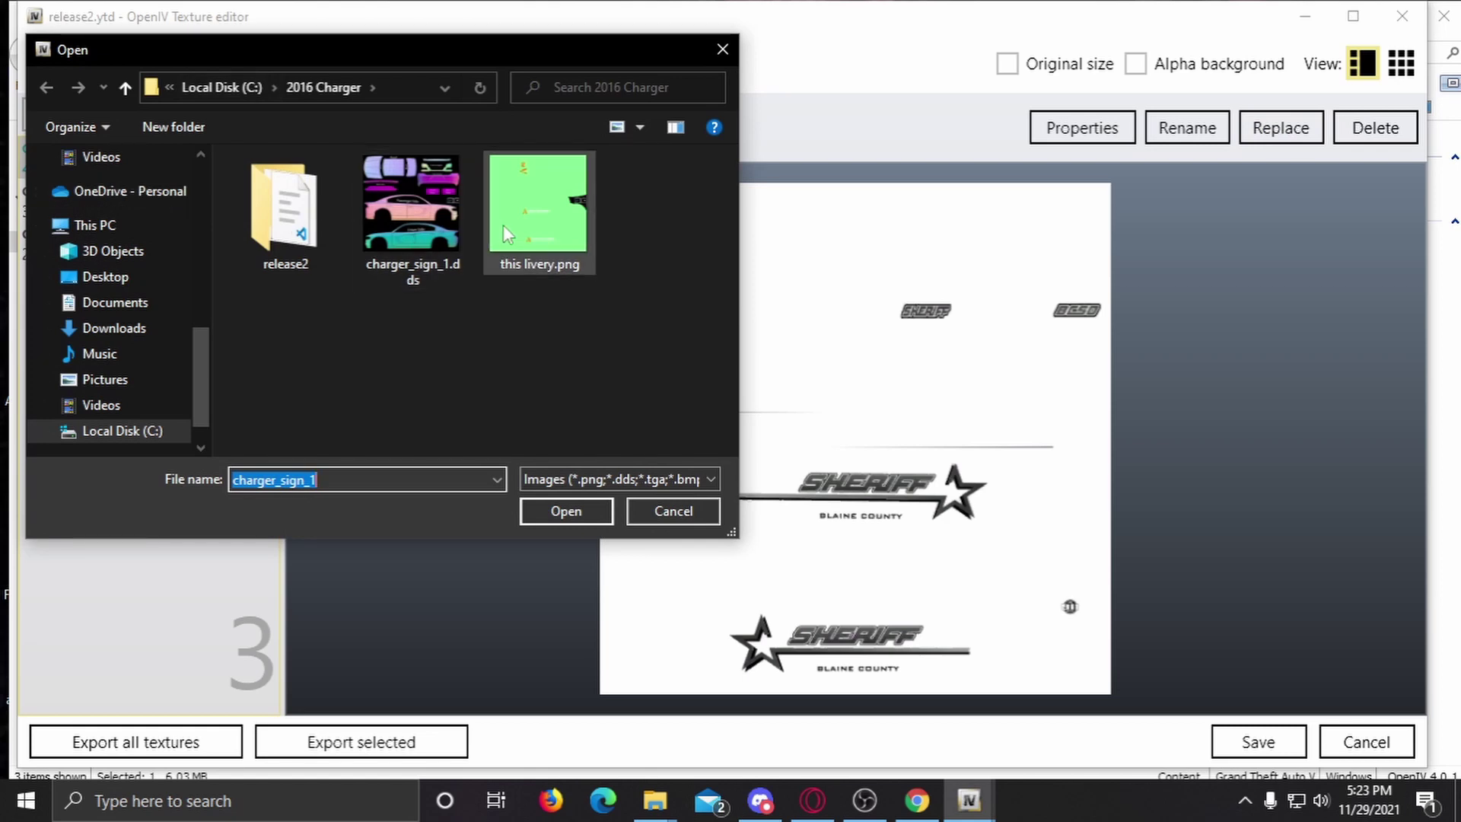
Step: Replace charger_sign_1 with charger_sign_1.dds, compare it to charger_sign_2, and save release2.ytd
double_click(441, 222)
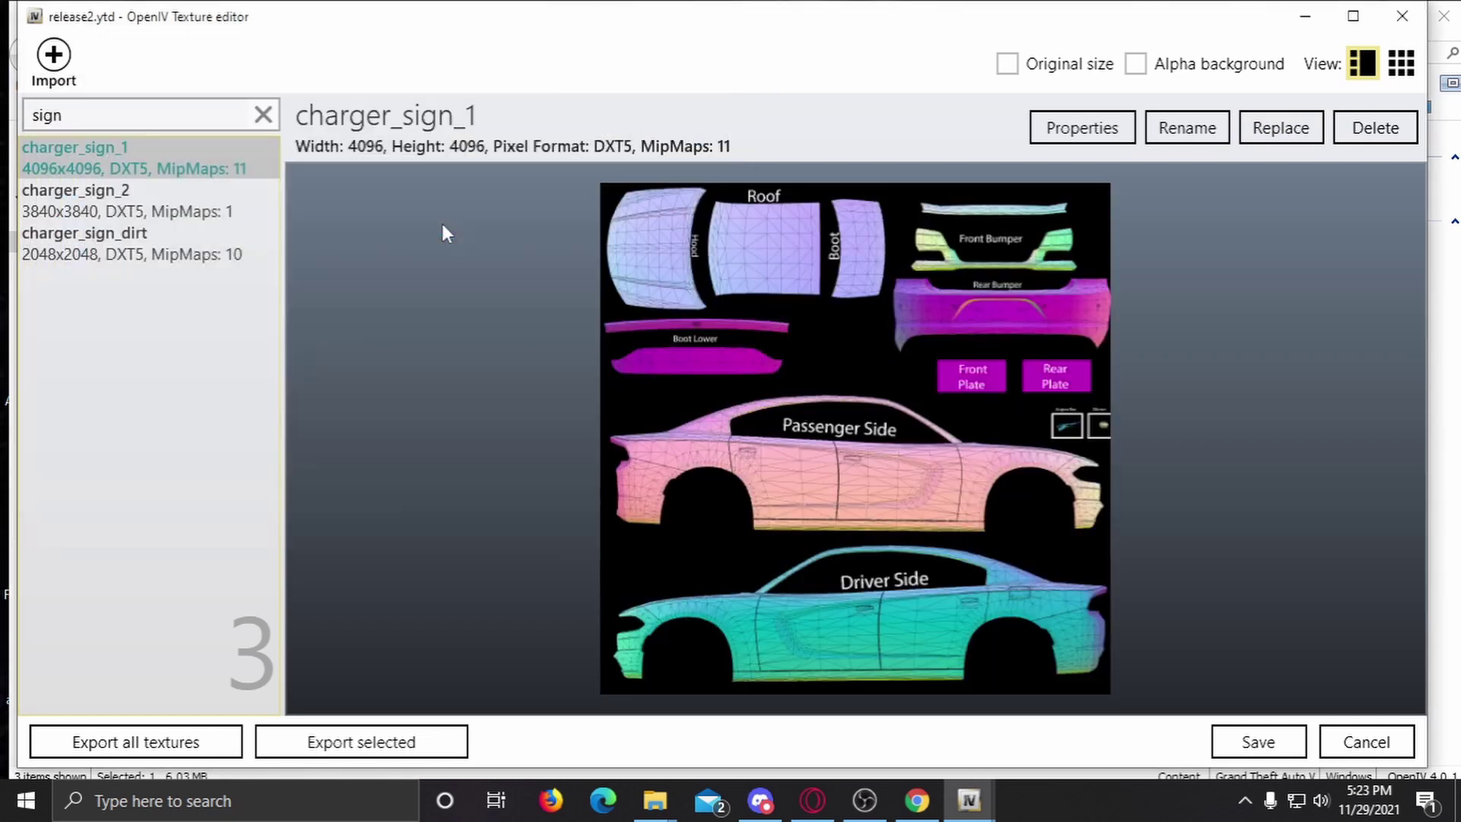
left_click(194, 219)
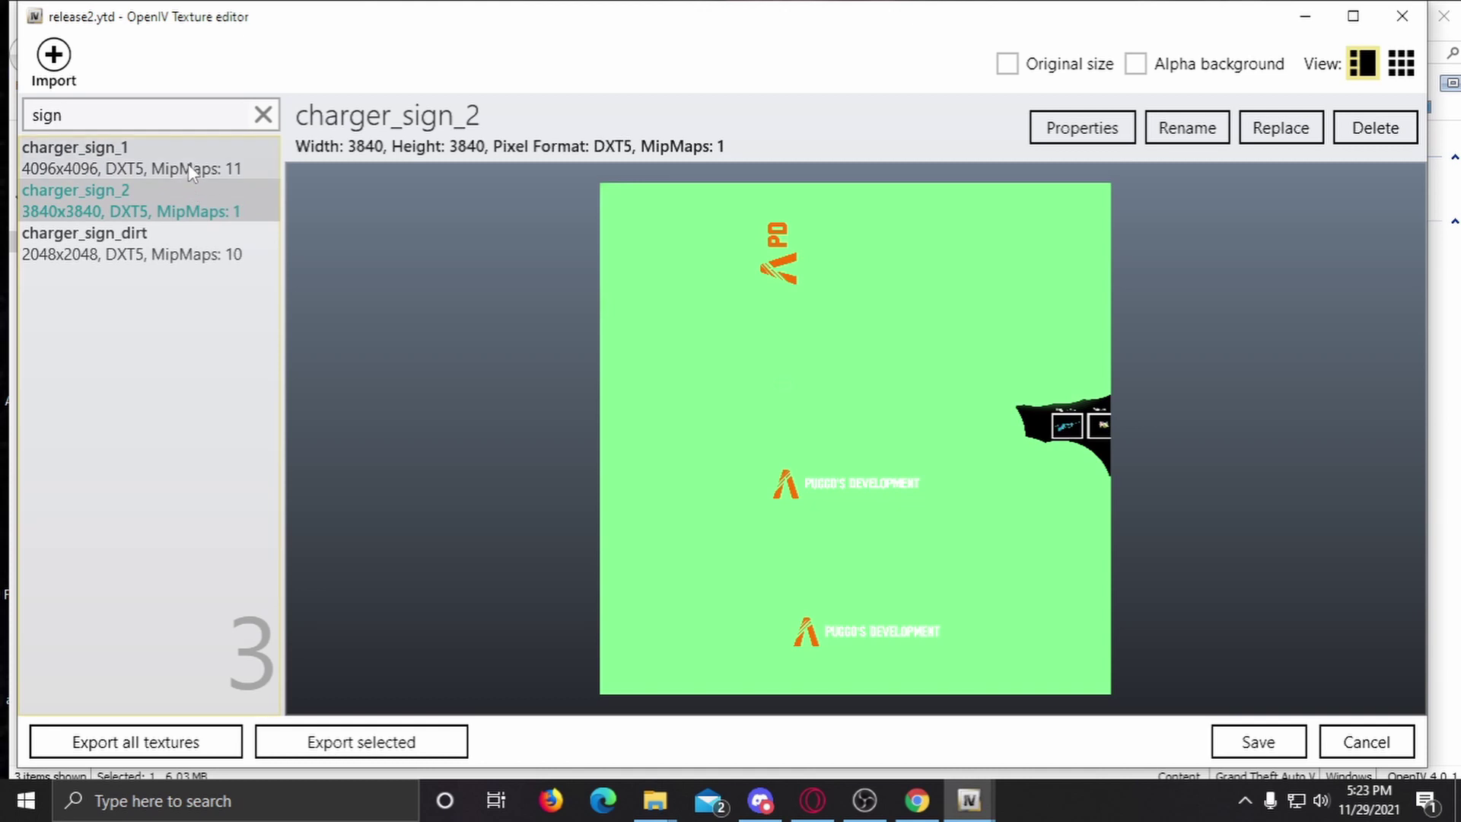
left_click(189, 163)
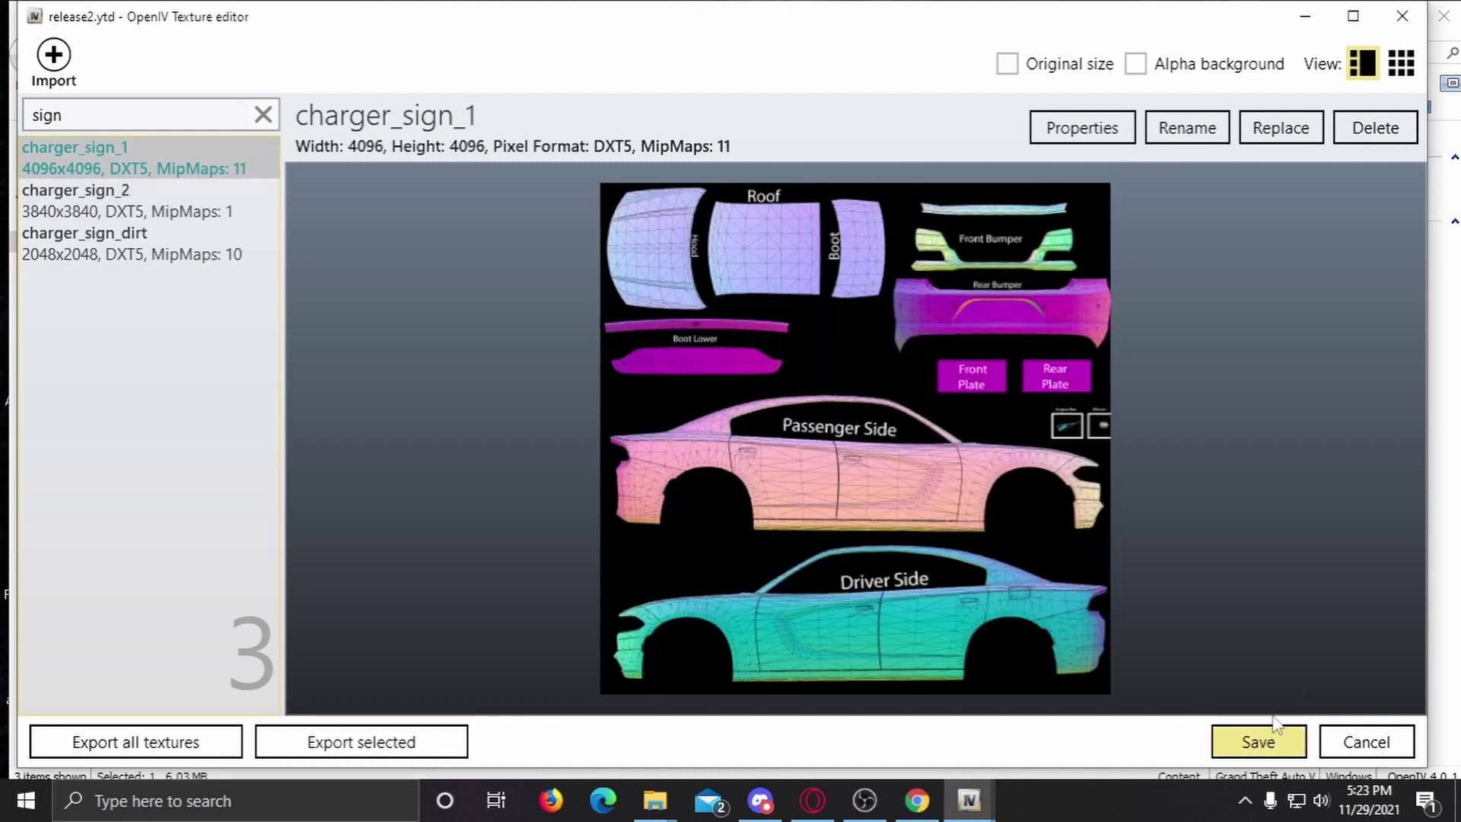
left_click(186, 202)
left_click(187, 160)
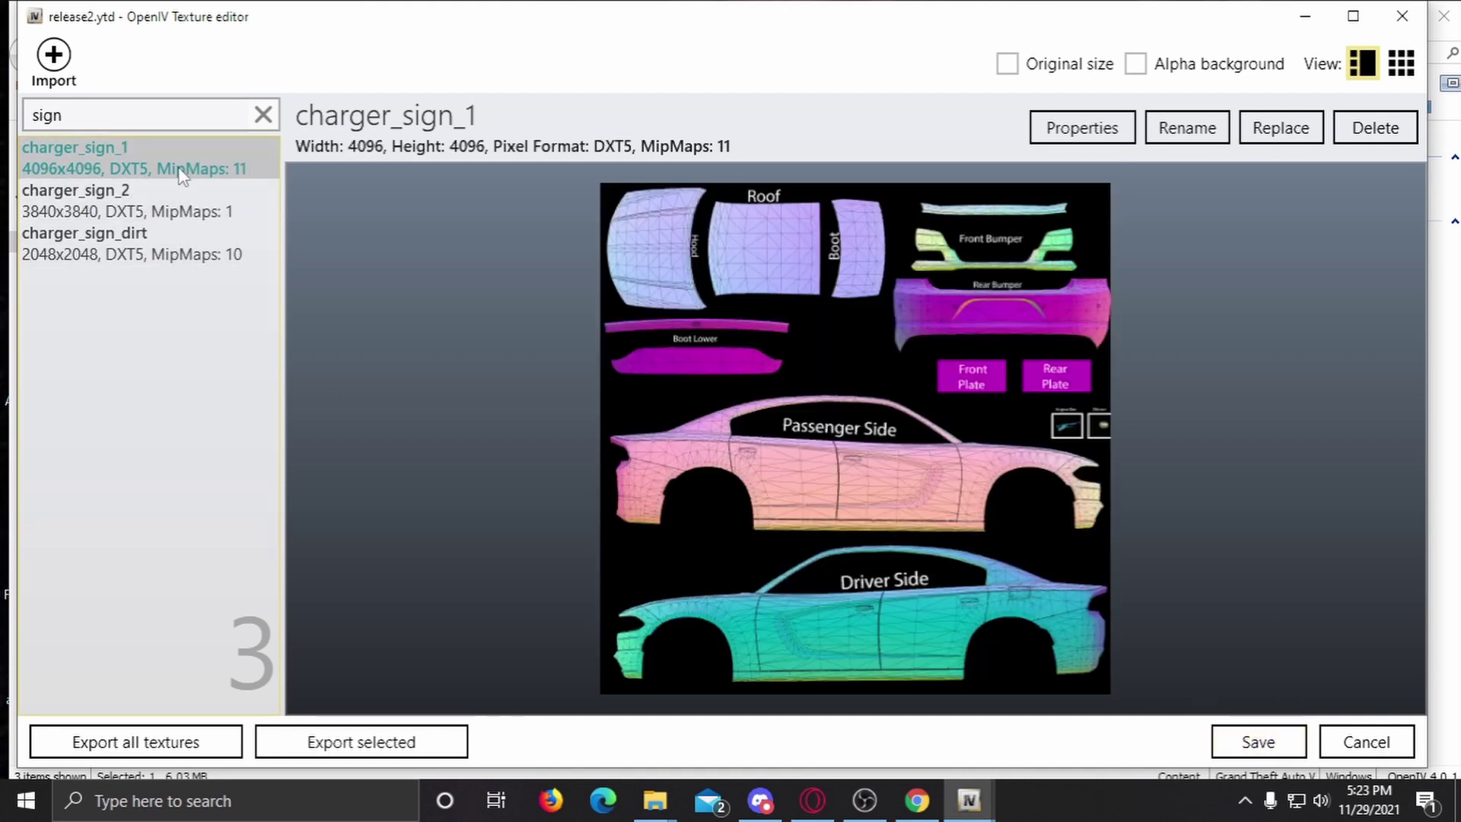
left_click(186, 201)
left_click(183, 173)
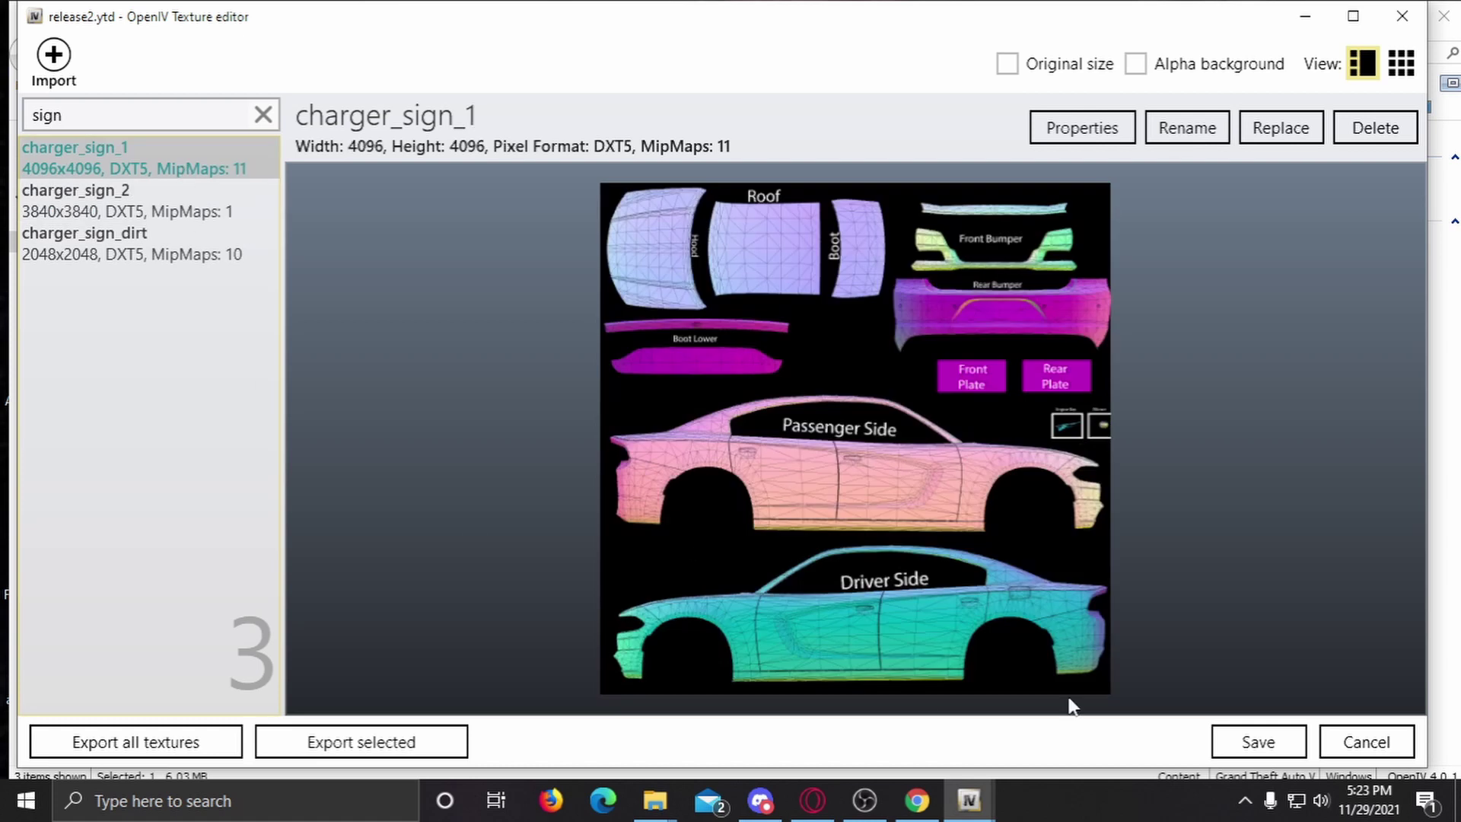
left_click(1222, 742)
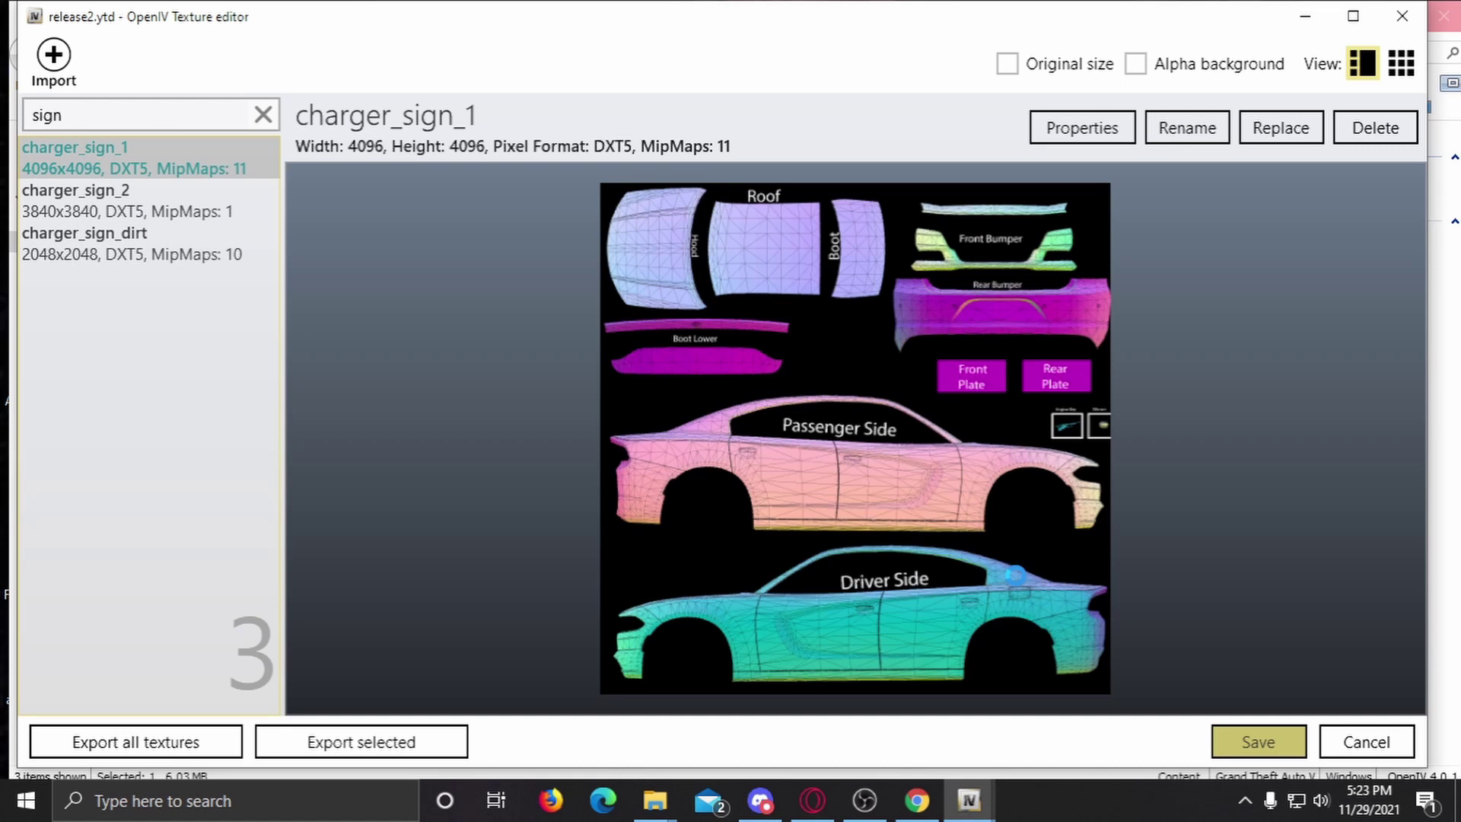
Step: Close the texture editor, preview release2.yft in 3D to inspect the livery, then close the viewer
key("Escape")
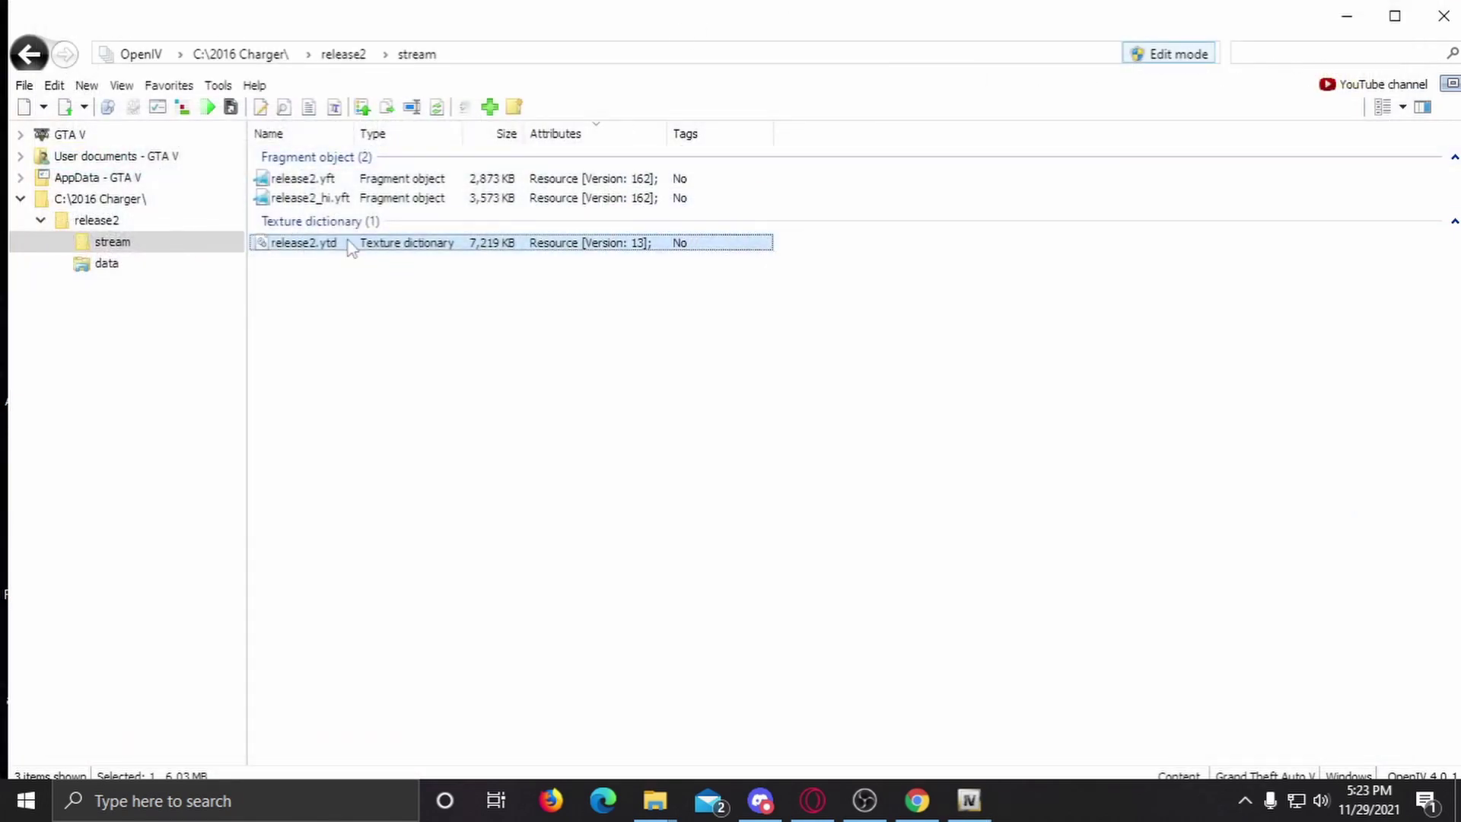
left_click(360, 181)
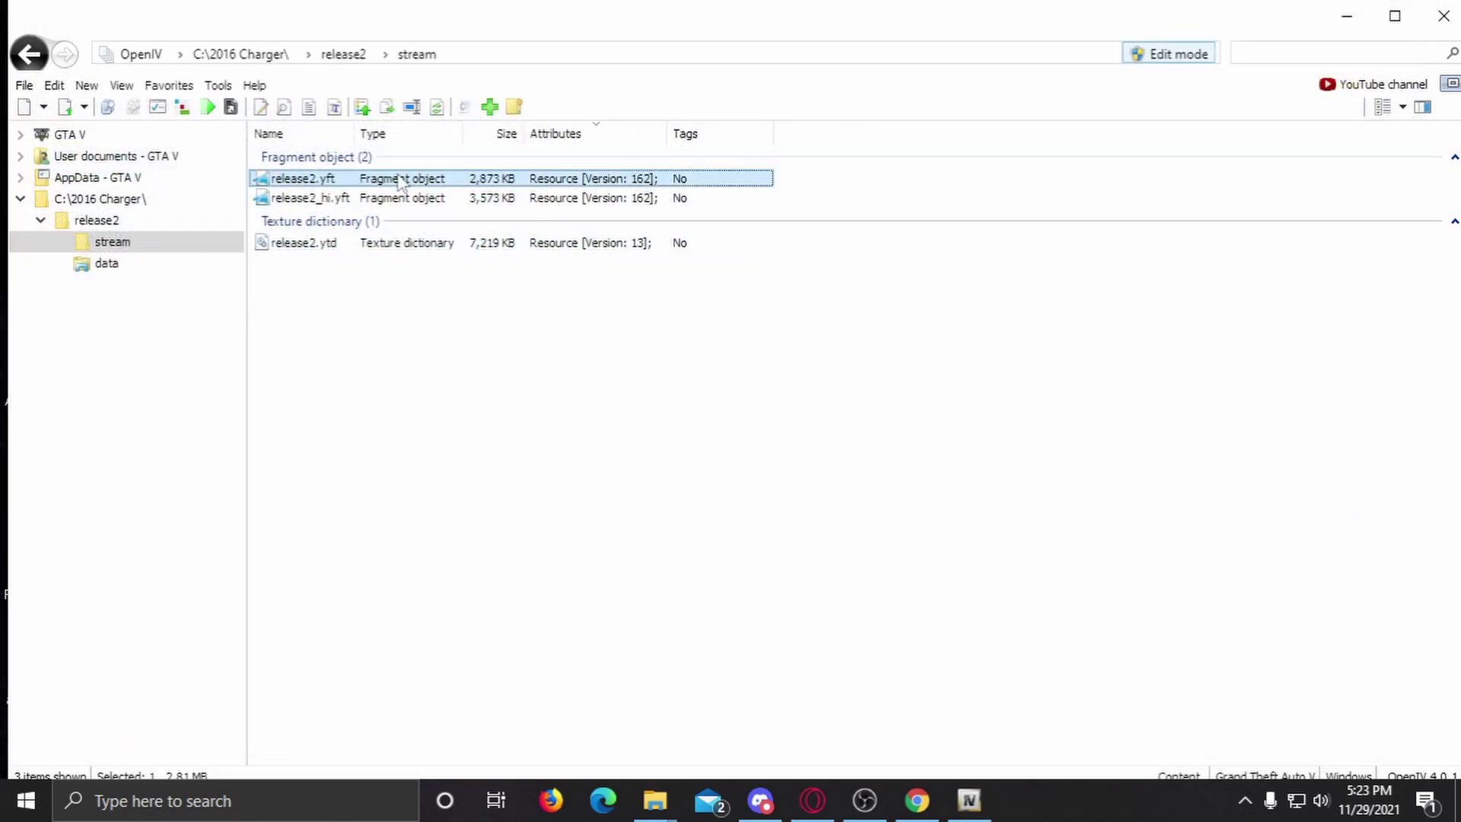
double_click(396, 177)
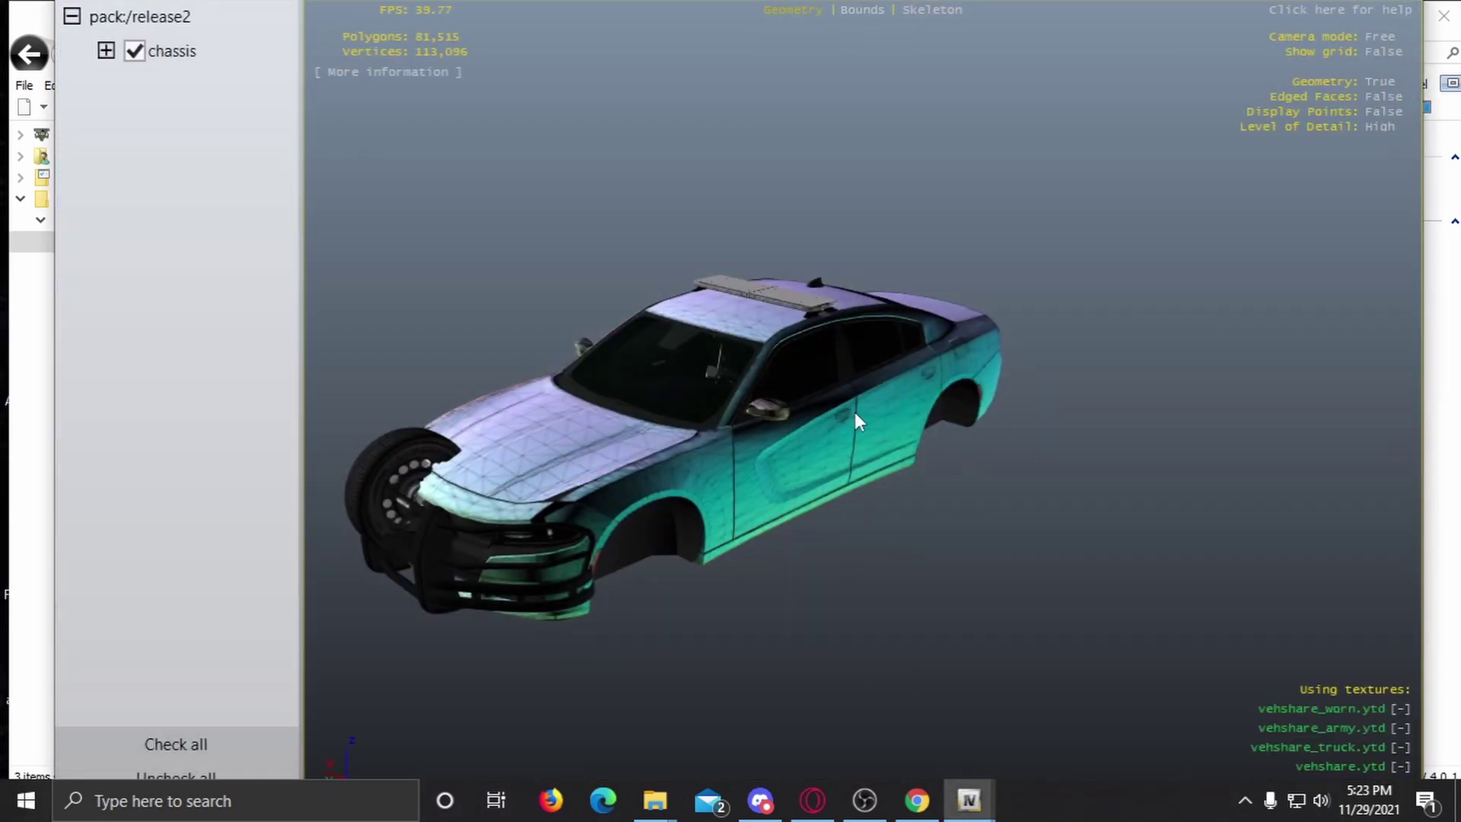
left_click_drag(855, 413, 841, 411)
scroll(952, 392, "up", 5)
left_click_drag(1059, 401, 1036, 29)
mouse_move(968, 799)
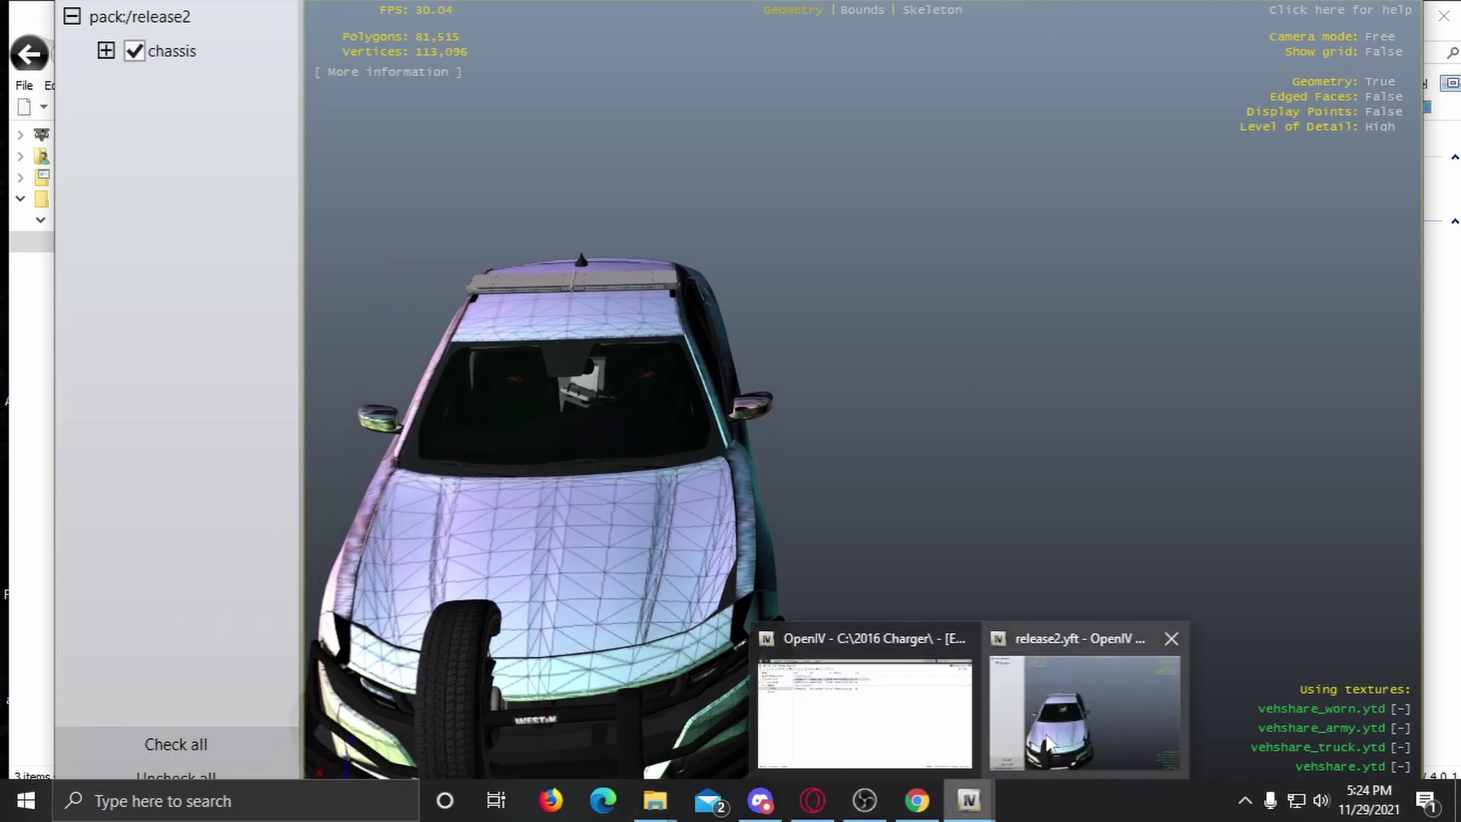
left_click(1048, 742)
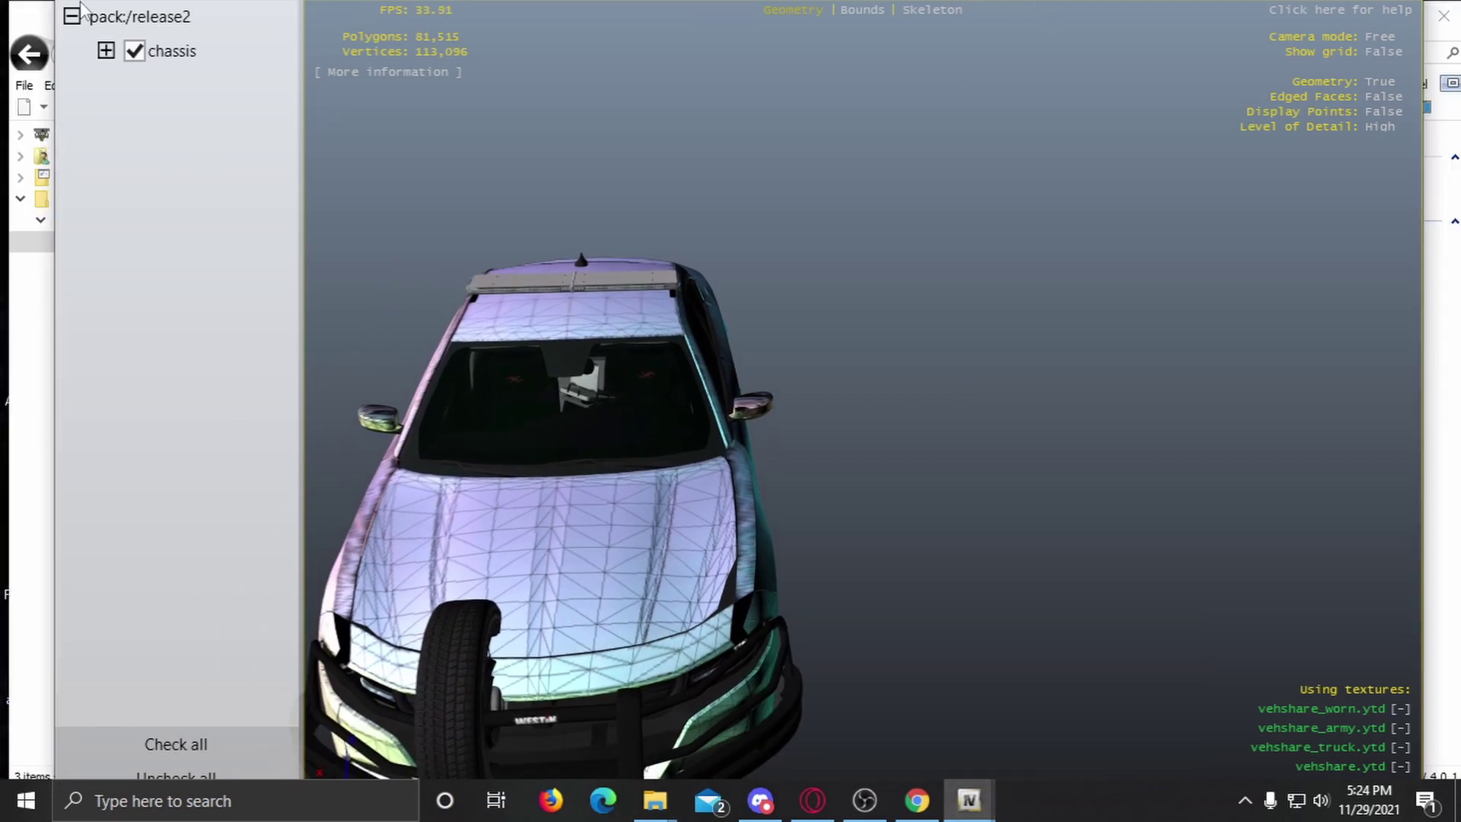
left_click_drag(366, 10, 366, 15)
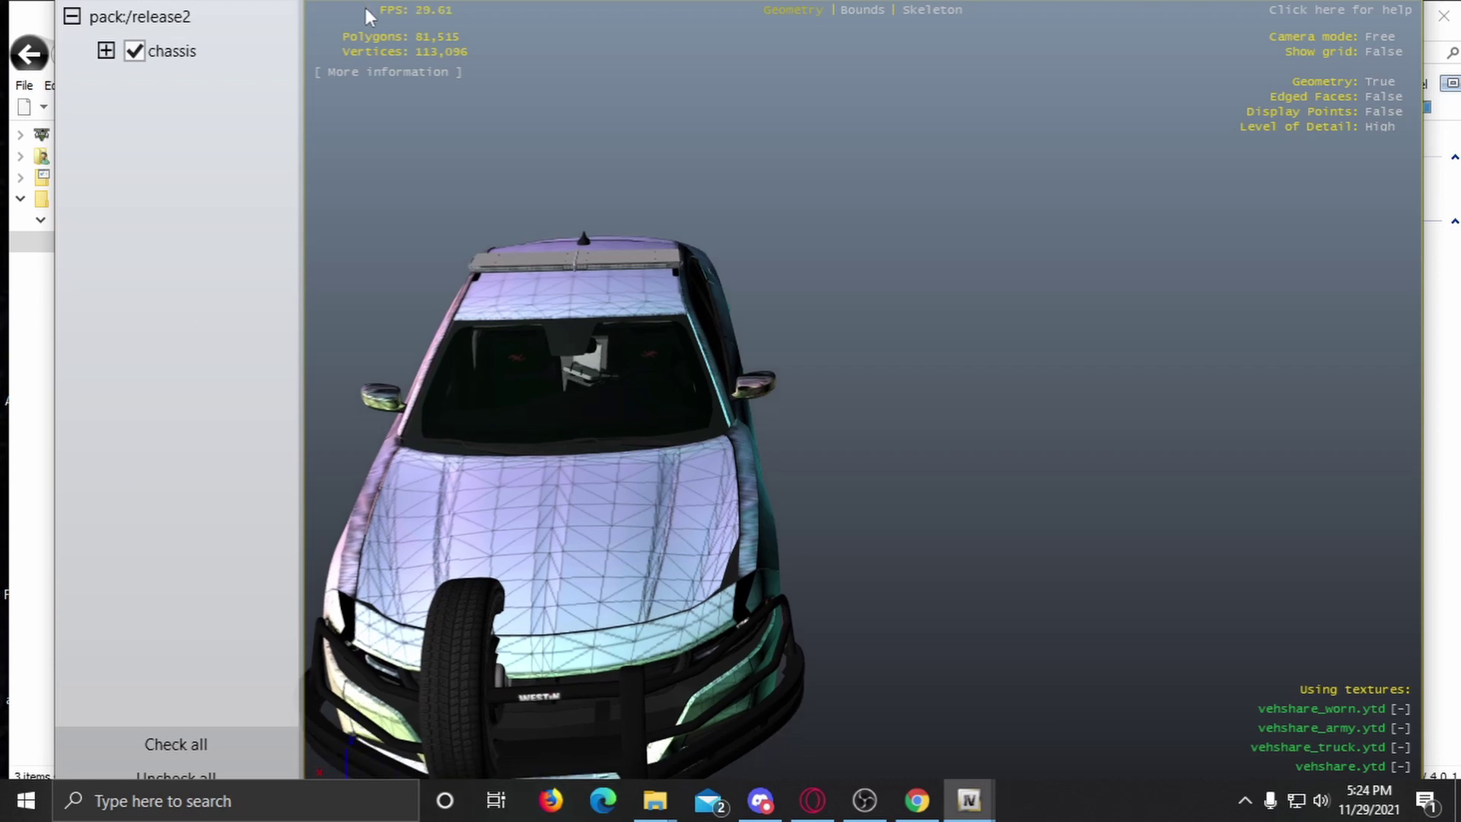
left_click_drag(604, 392, 880, 509)
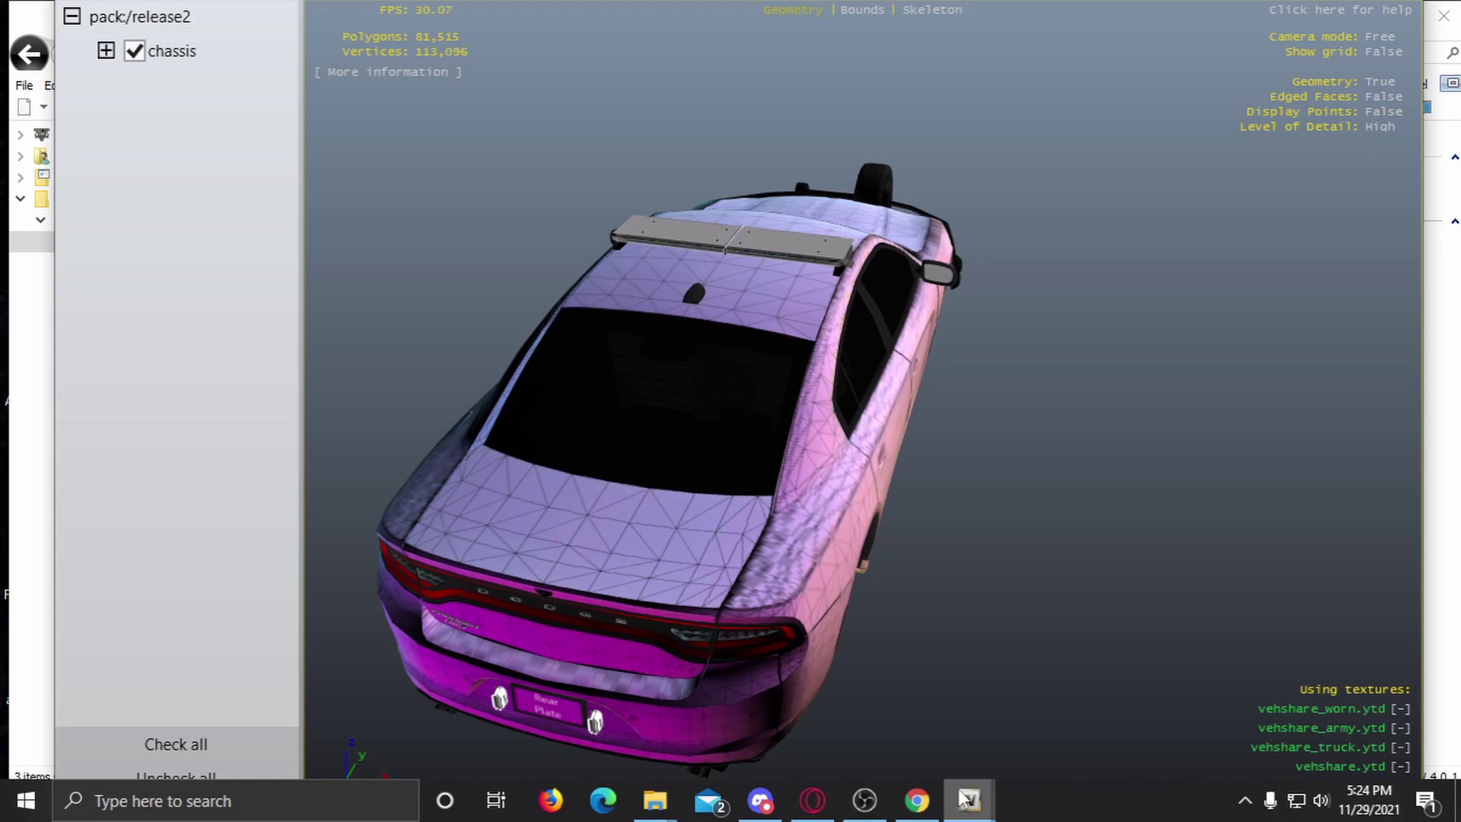
mouse_move(970, 795)
left_click(1179, 643)
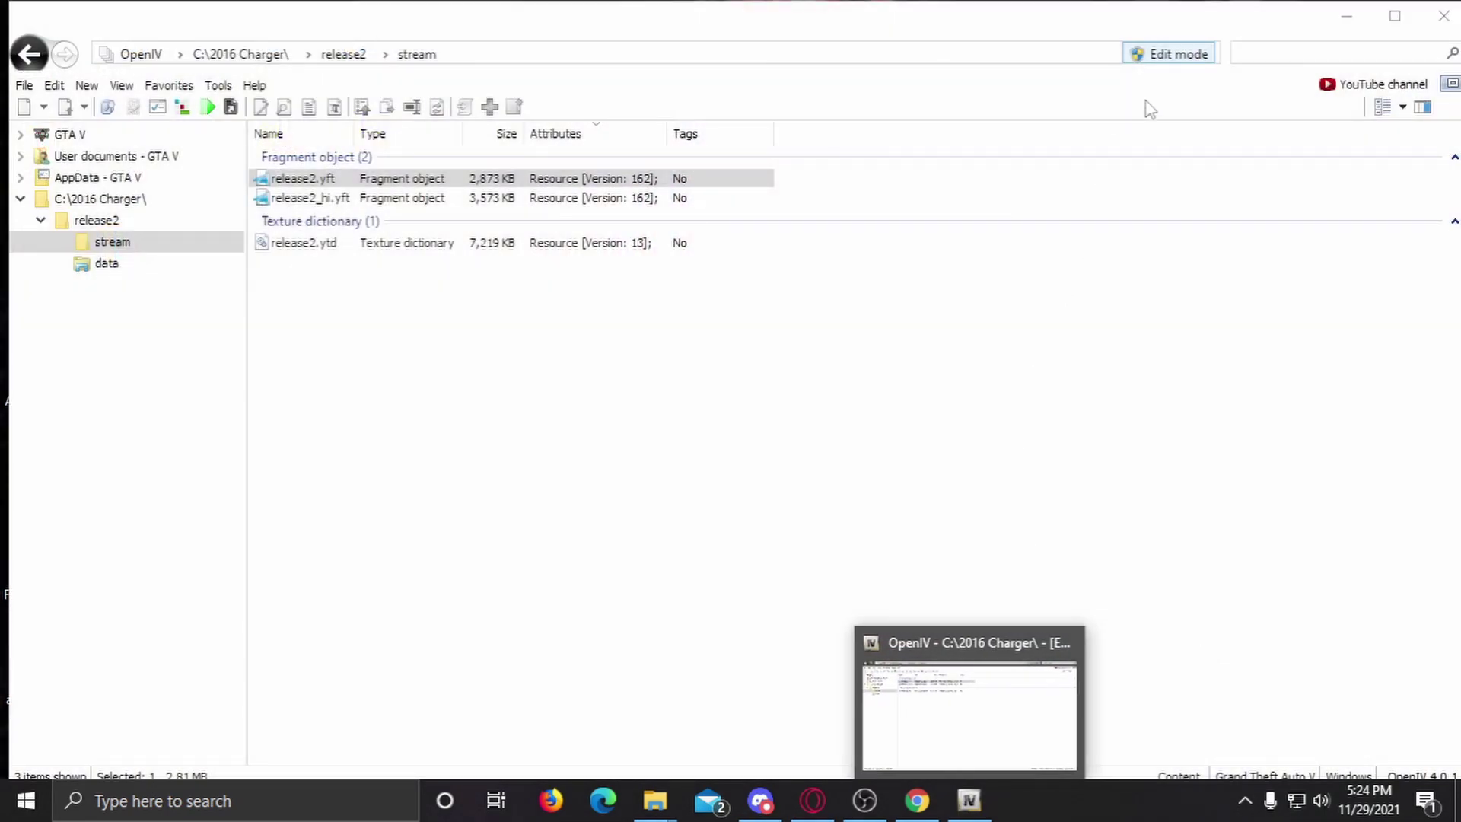
Step: Close OpenIV and rename the release2 folder in 2016 Charger to charger
left_click(1169, 54)
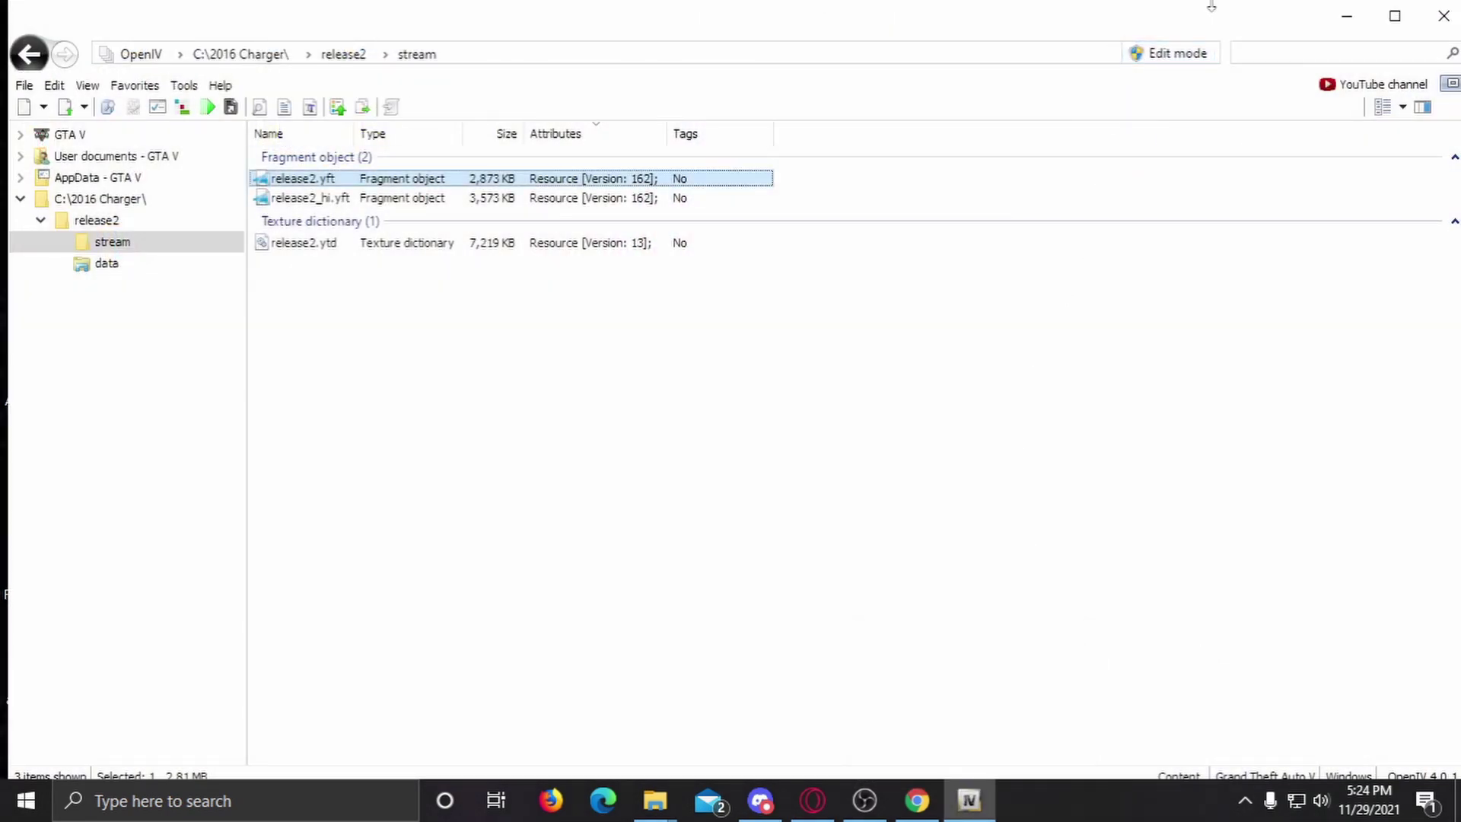
left_click(1444, 15)
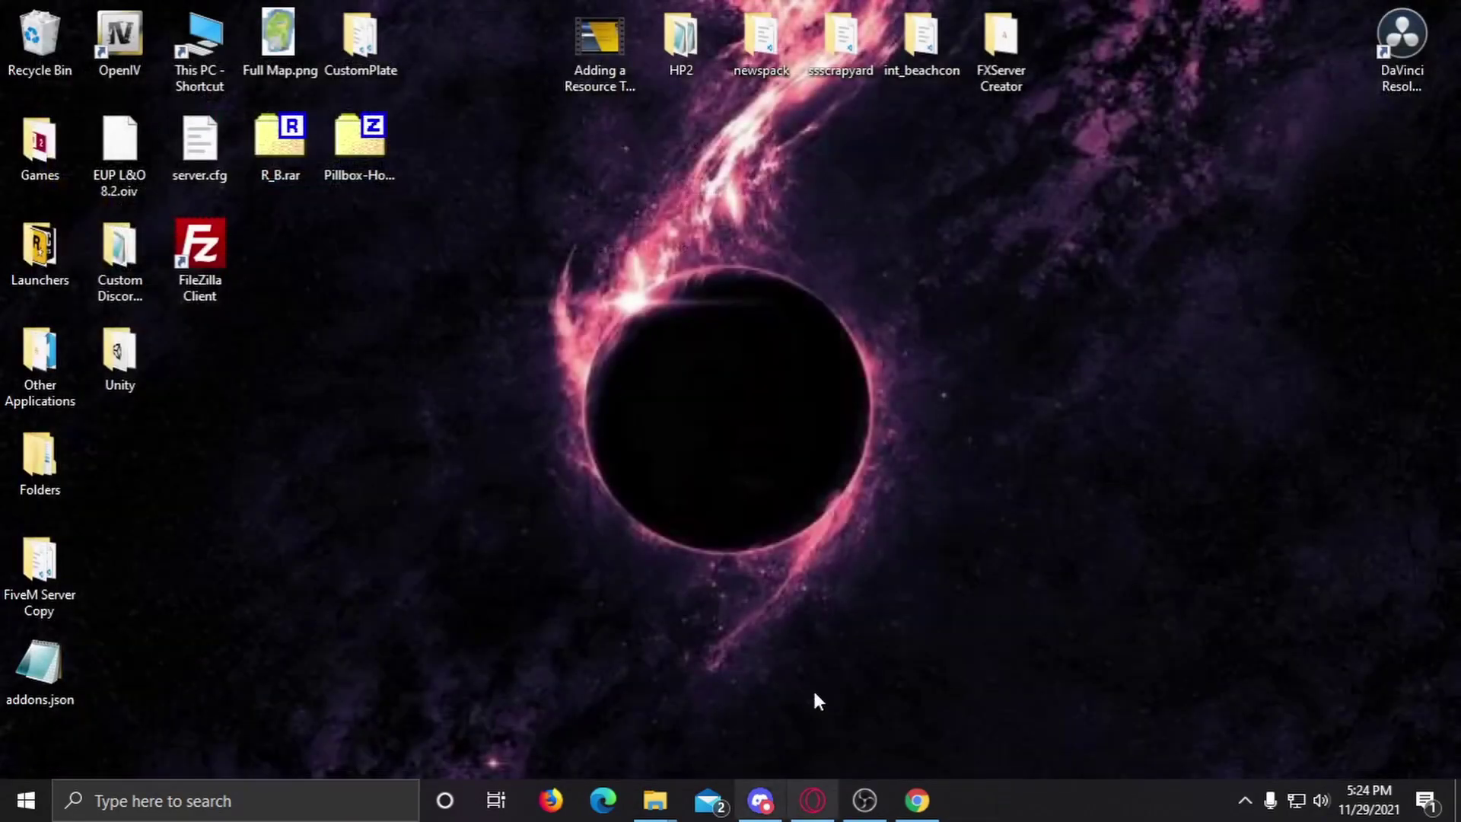
mouse_move(655, 799)
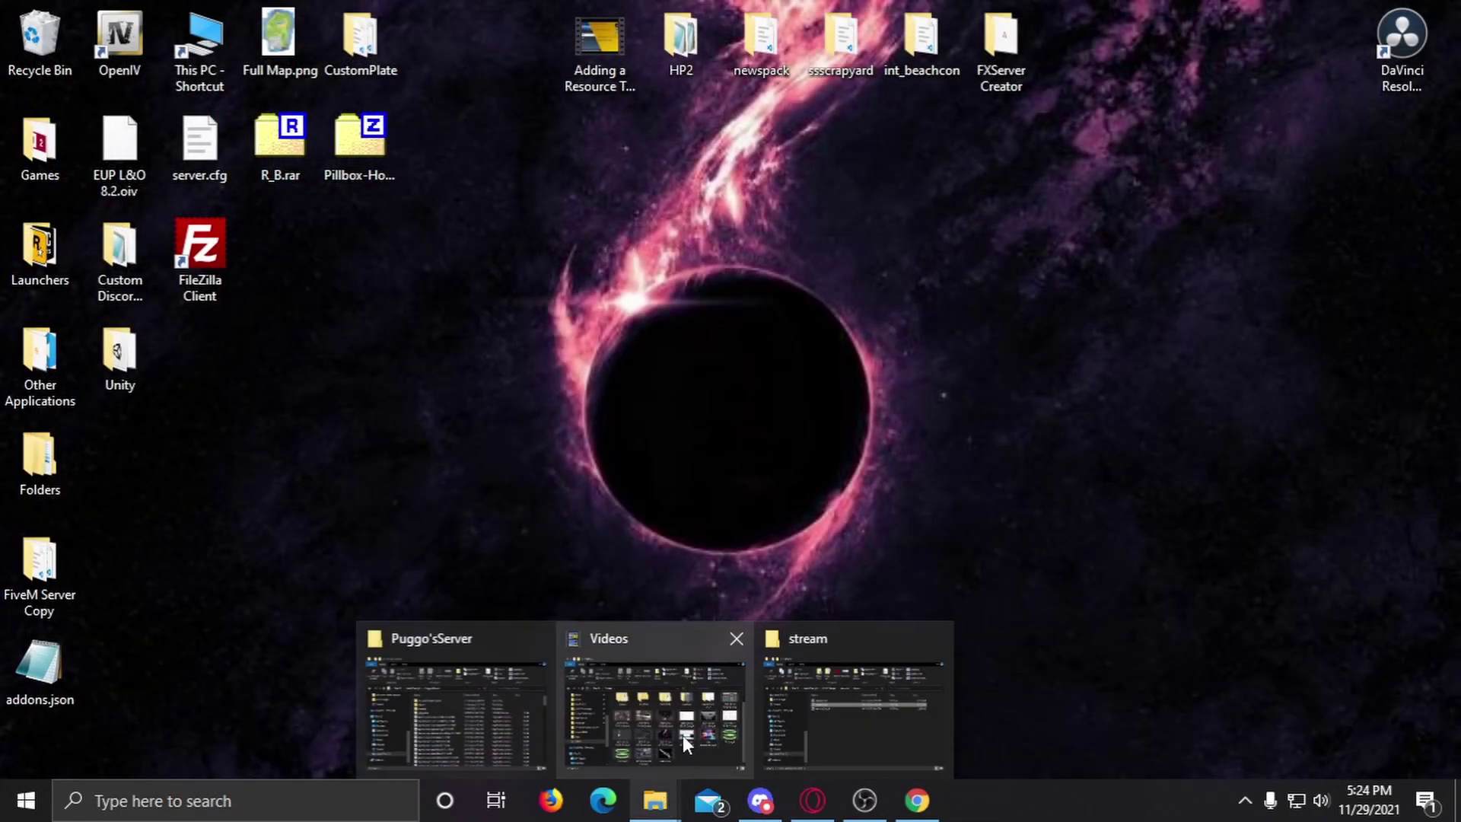
left_click(801, 729)
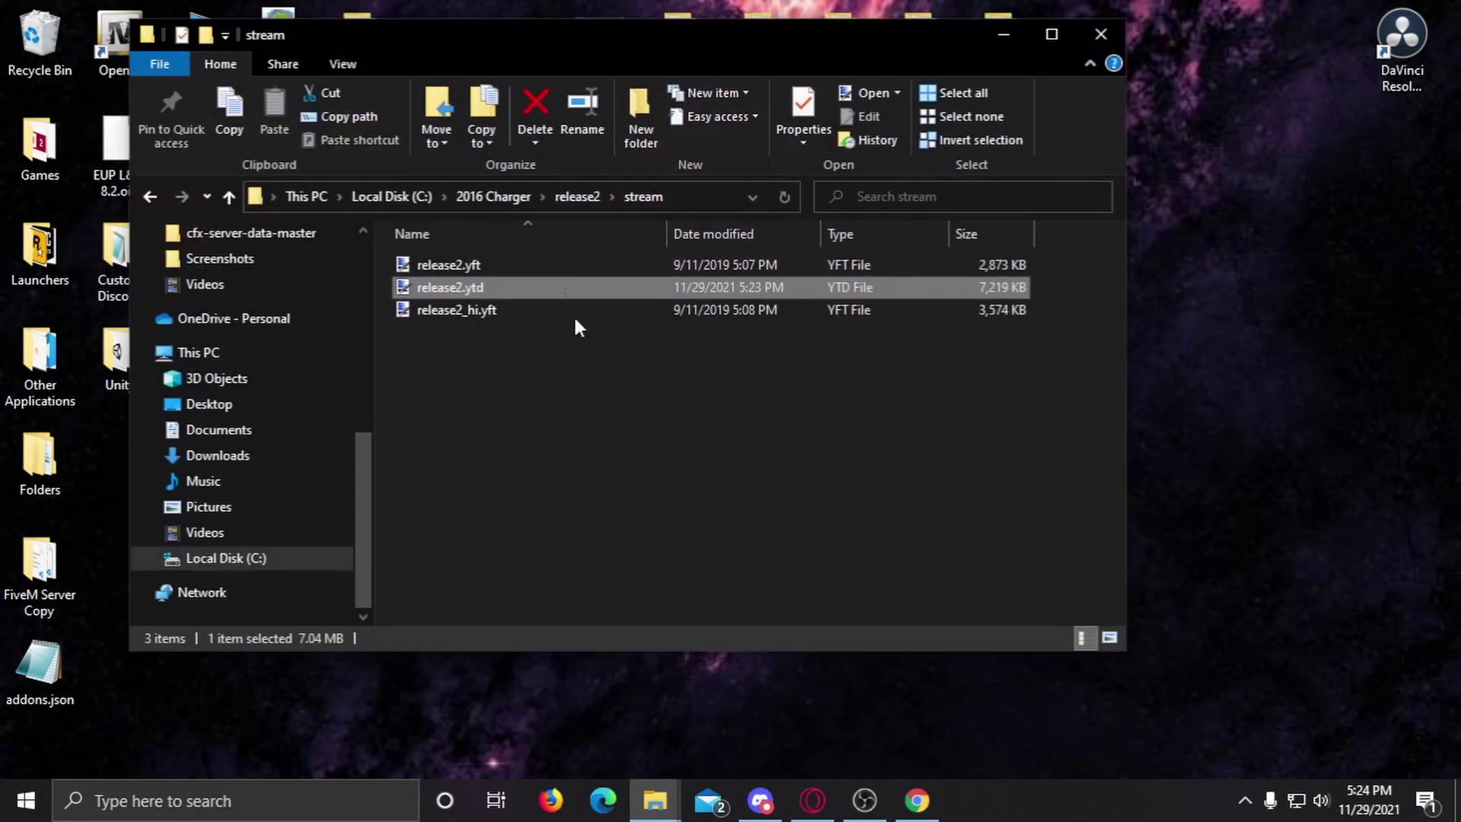
left_click(487, 198)
double_click(476, 282)
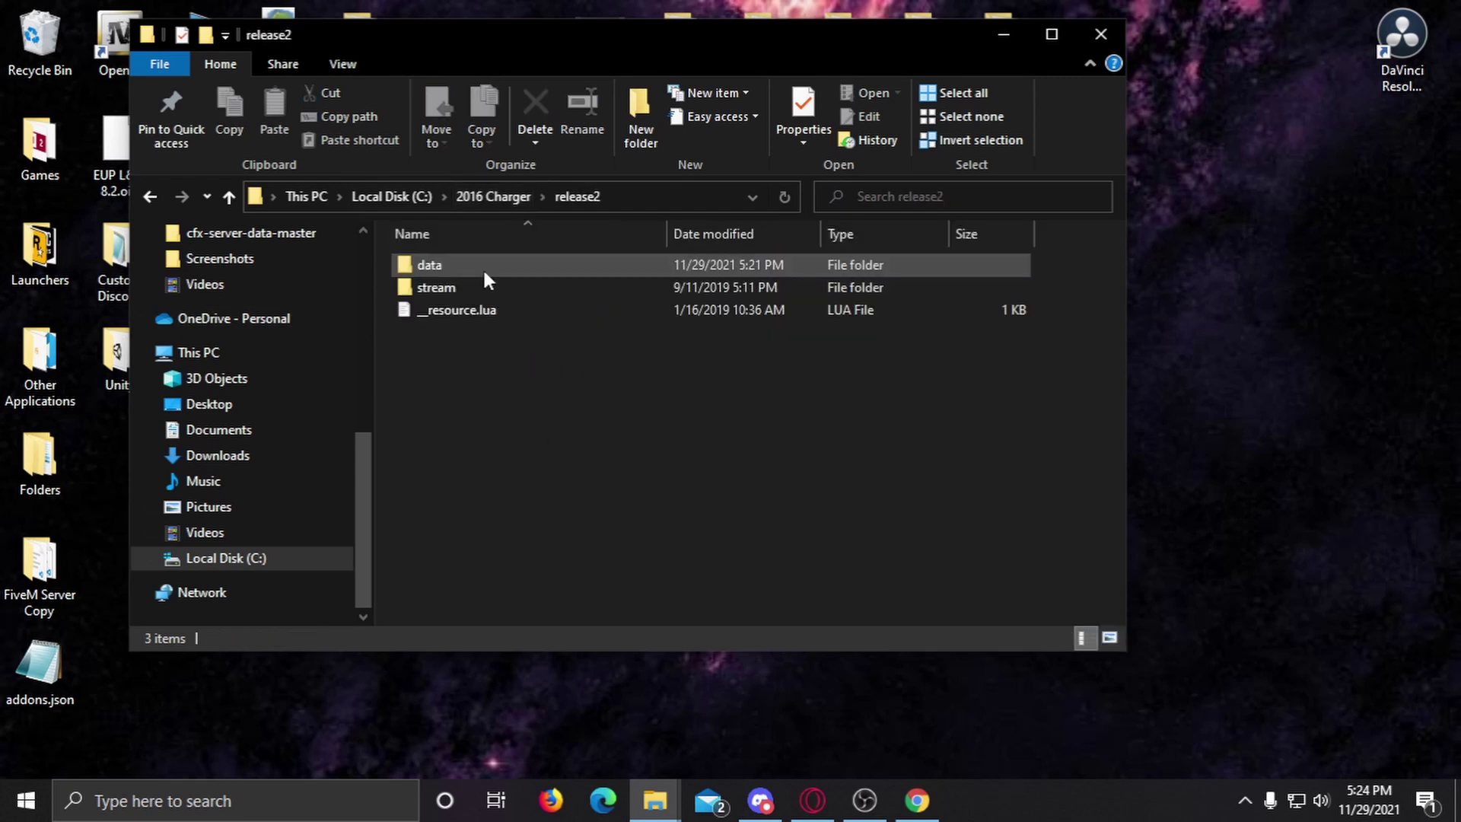
left_click(502, 196)
key("F2")
type("charger")
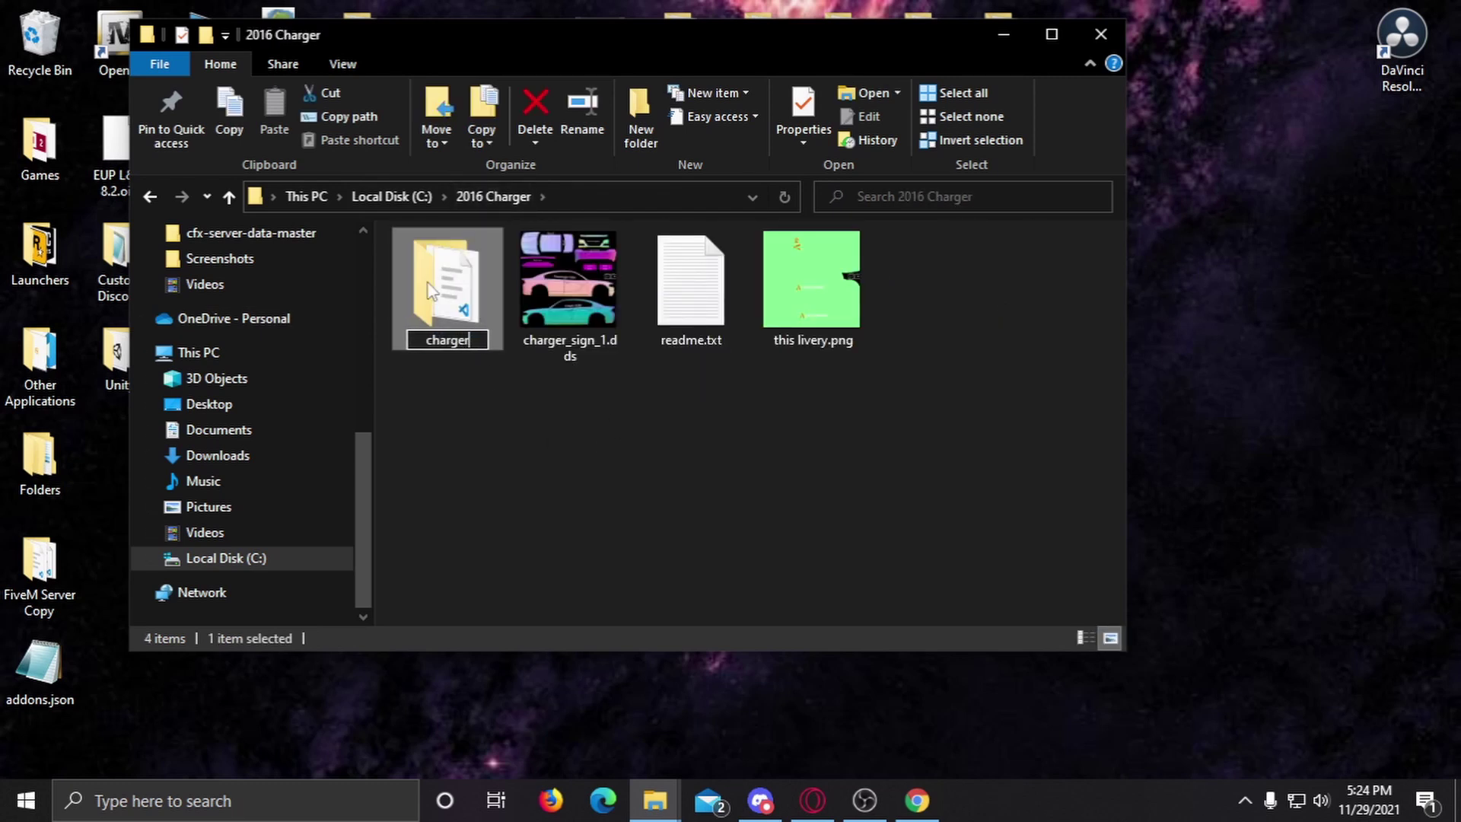
key("Return")
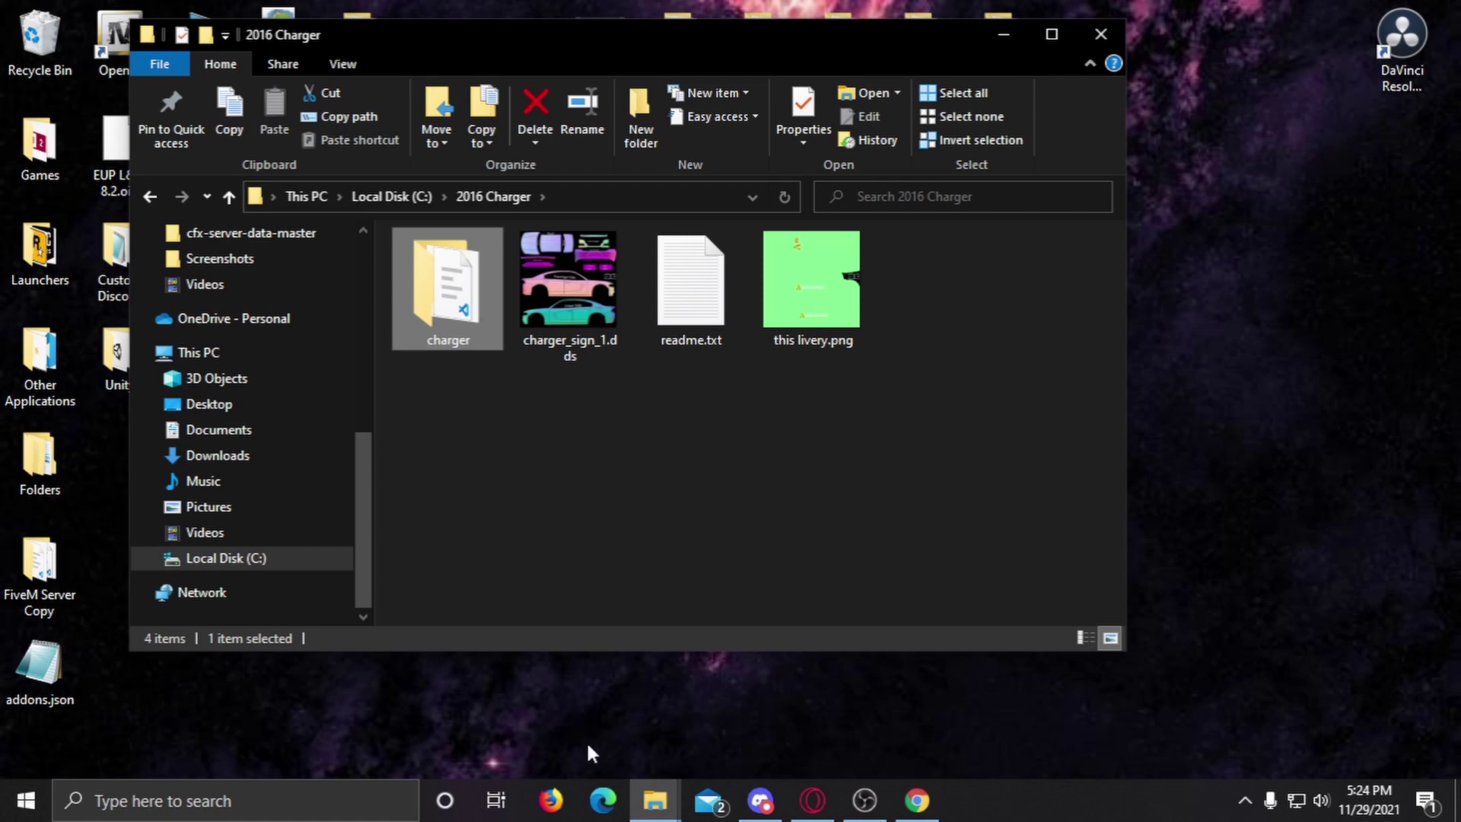
Step: Open cfx-server-data-master > resources in the second Explorer window
left_click(659, 785)
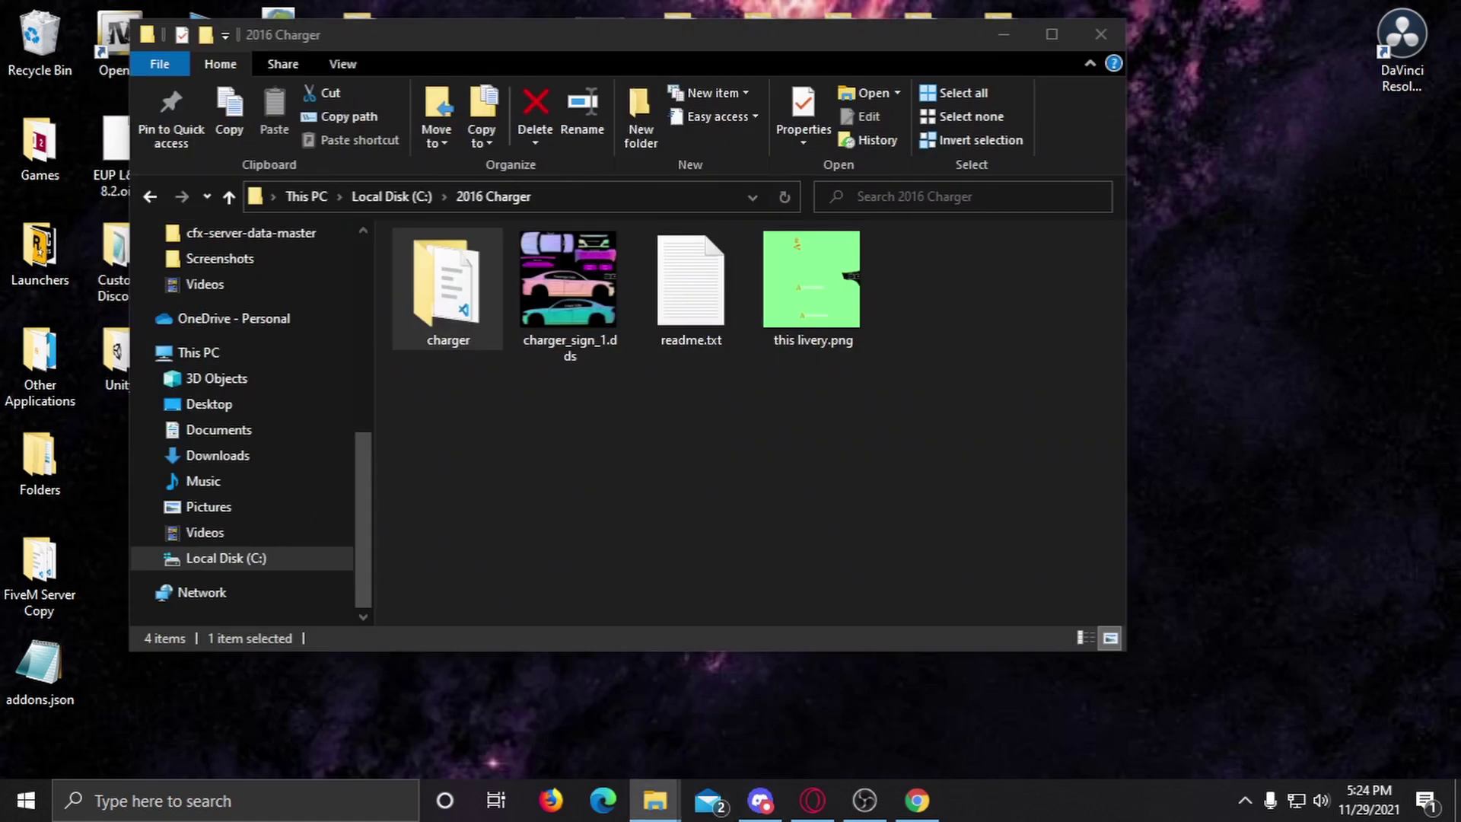
left_click_drag(852, 209, 411, 102)
double_click(610, 332)
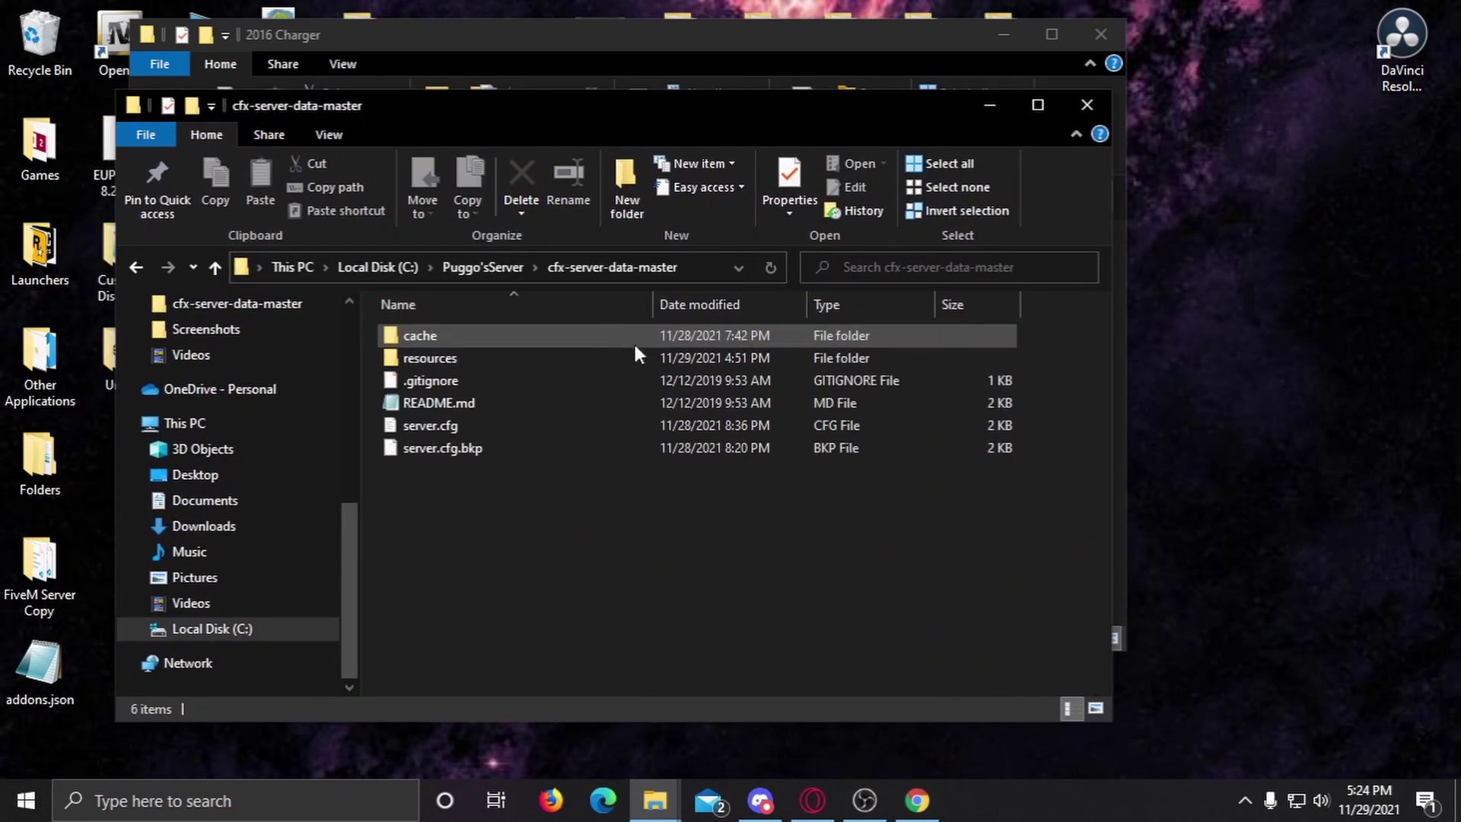
double_click(499, 359)
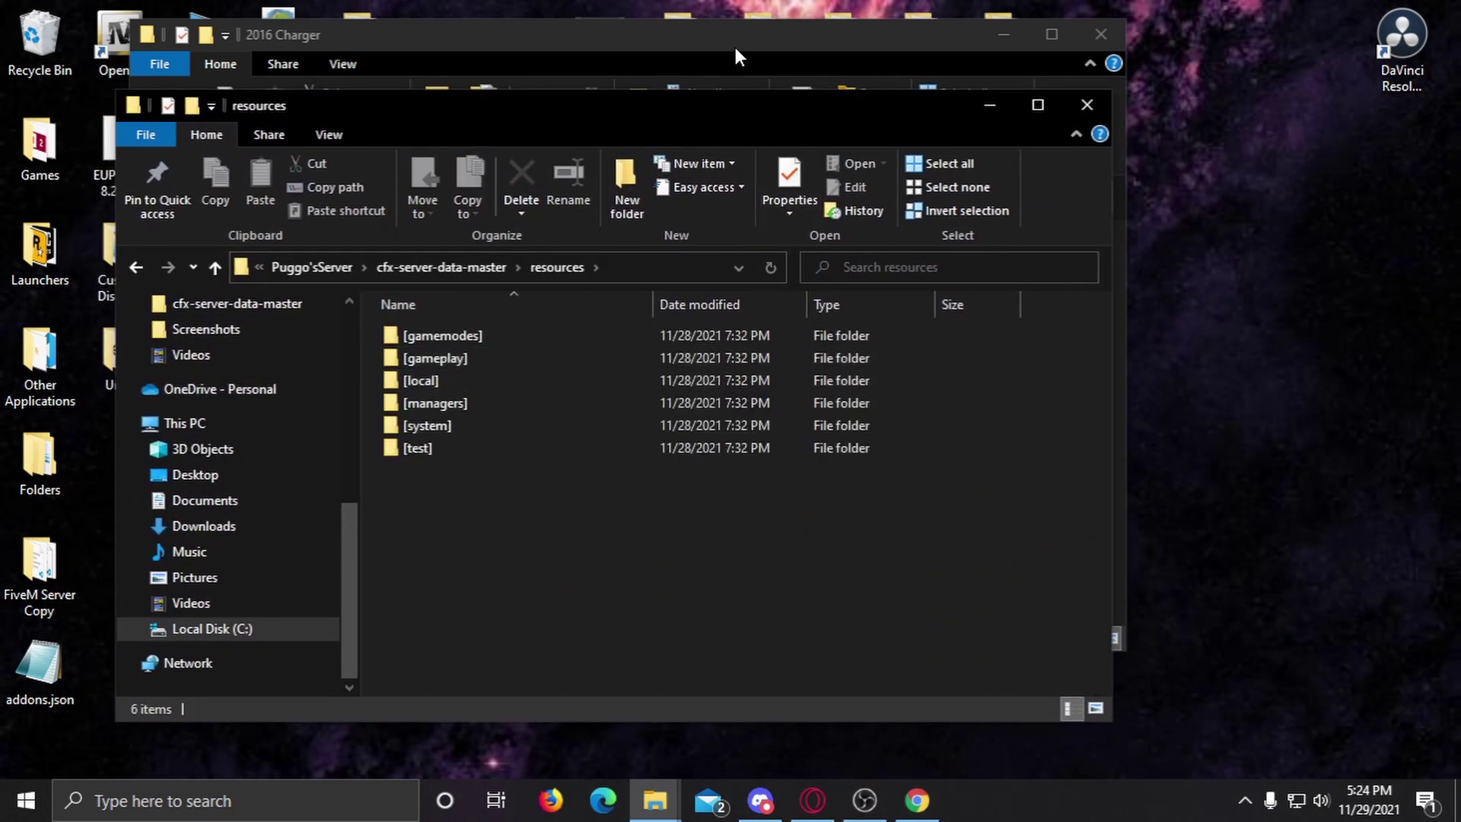
Step: Move the charger folder into the server's resources folder and minimize the 2016 Charger window
left_click(735, 47)
left_click_drag(709, 45, 1441, 115)
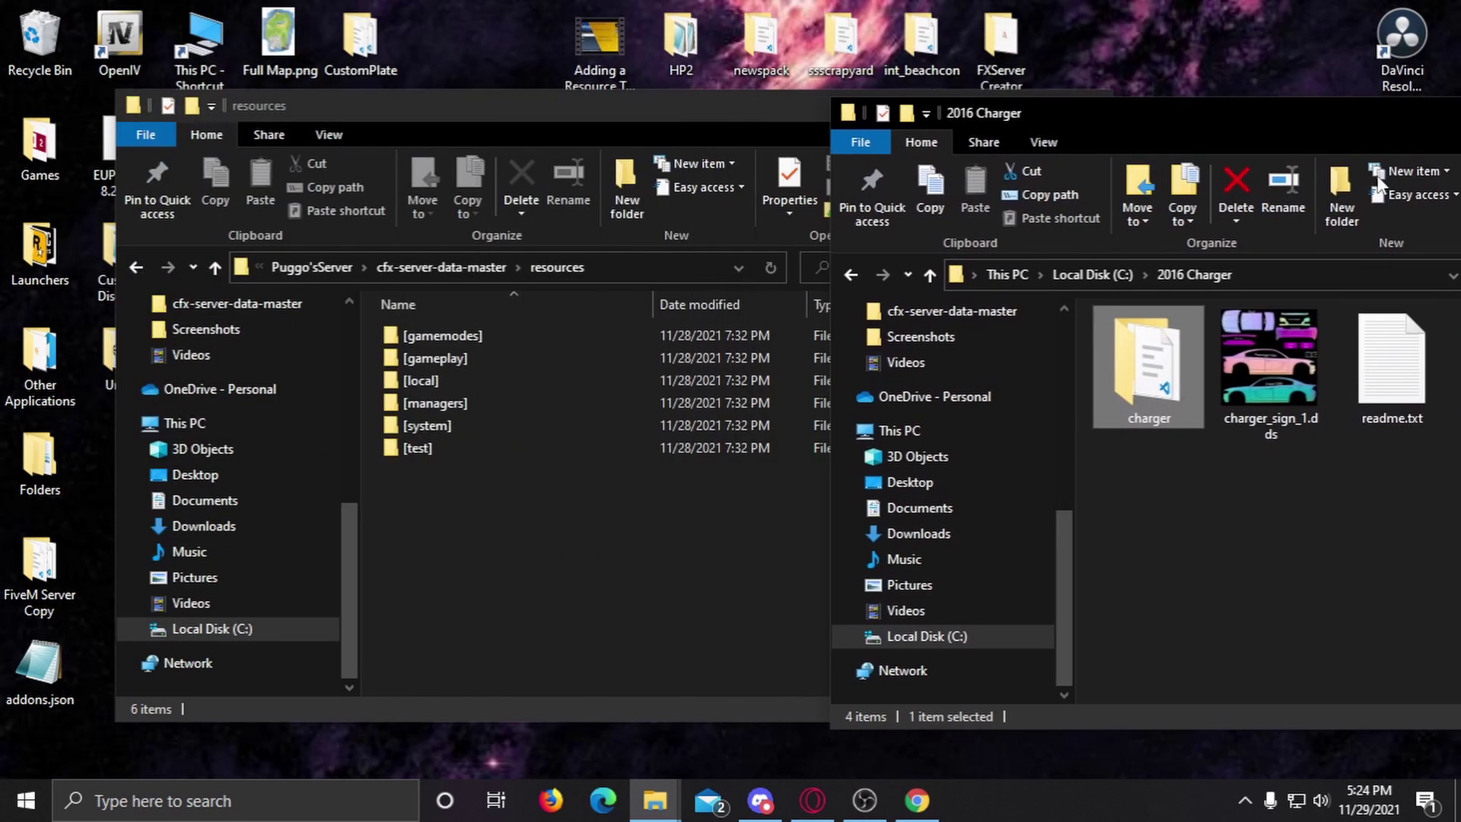
left_click_drag(1158, 386, 476, 583)
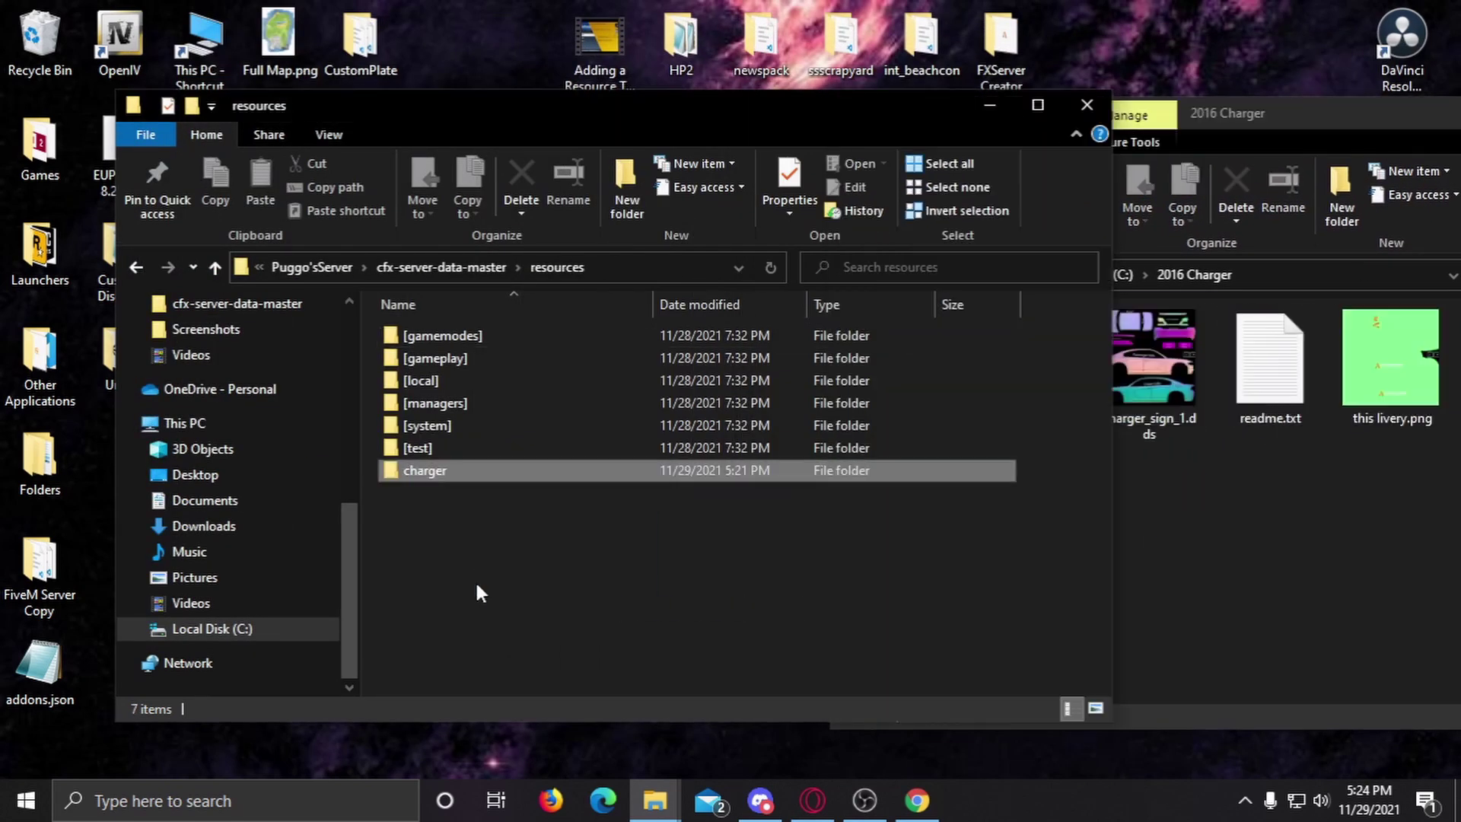
left_click(440, 267)
left_click_drag(1331, 120, 802, 125)
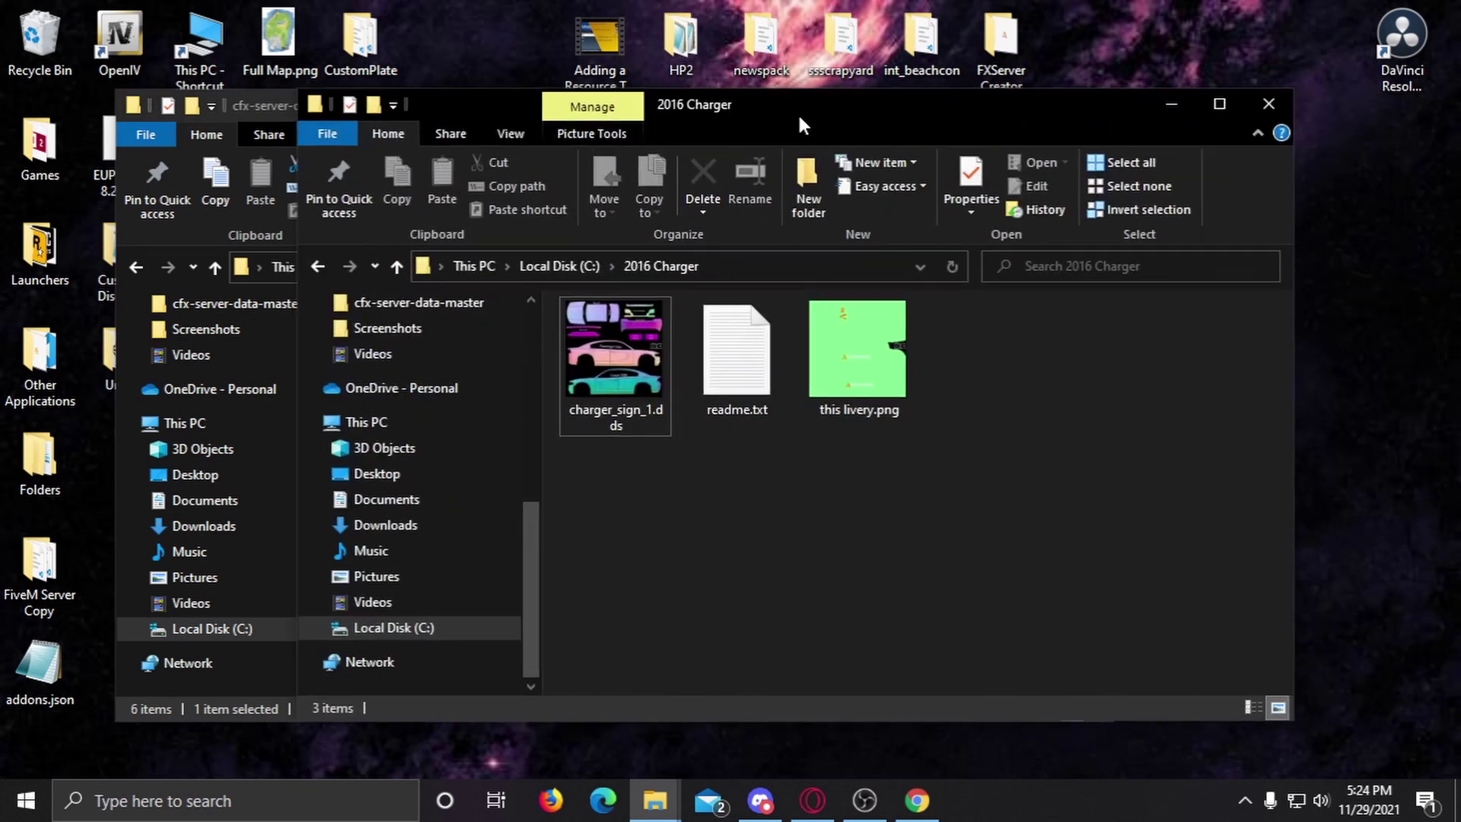
left_click(1169, 103)
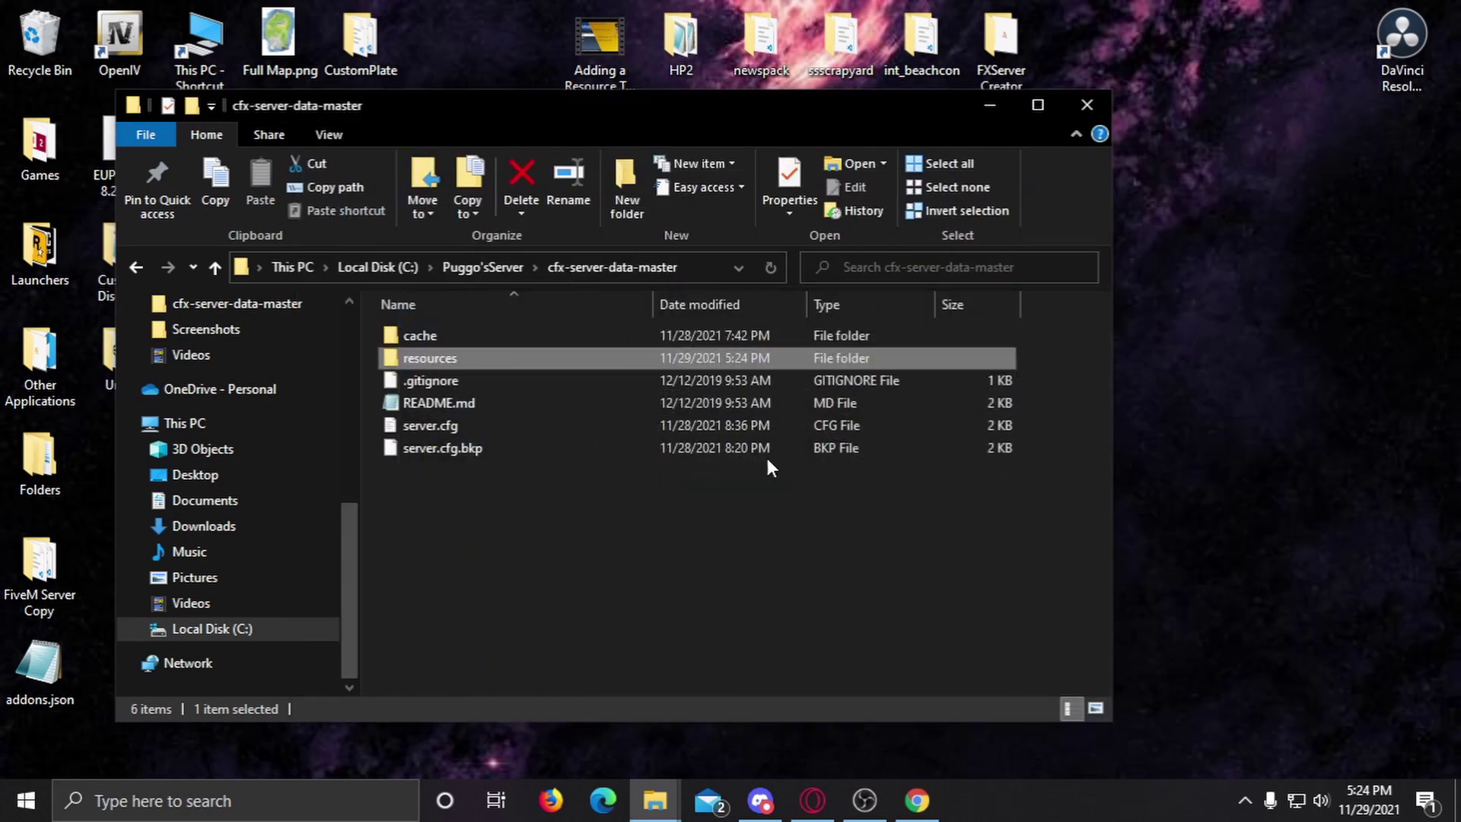
Step: Open server.cfg in VS Code and delete 2016charger from line 15
left_click(467, 428)
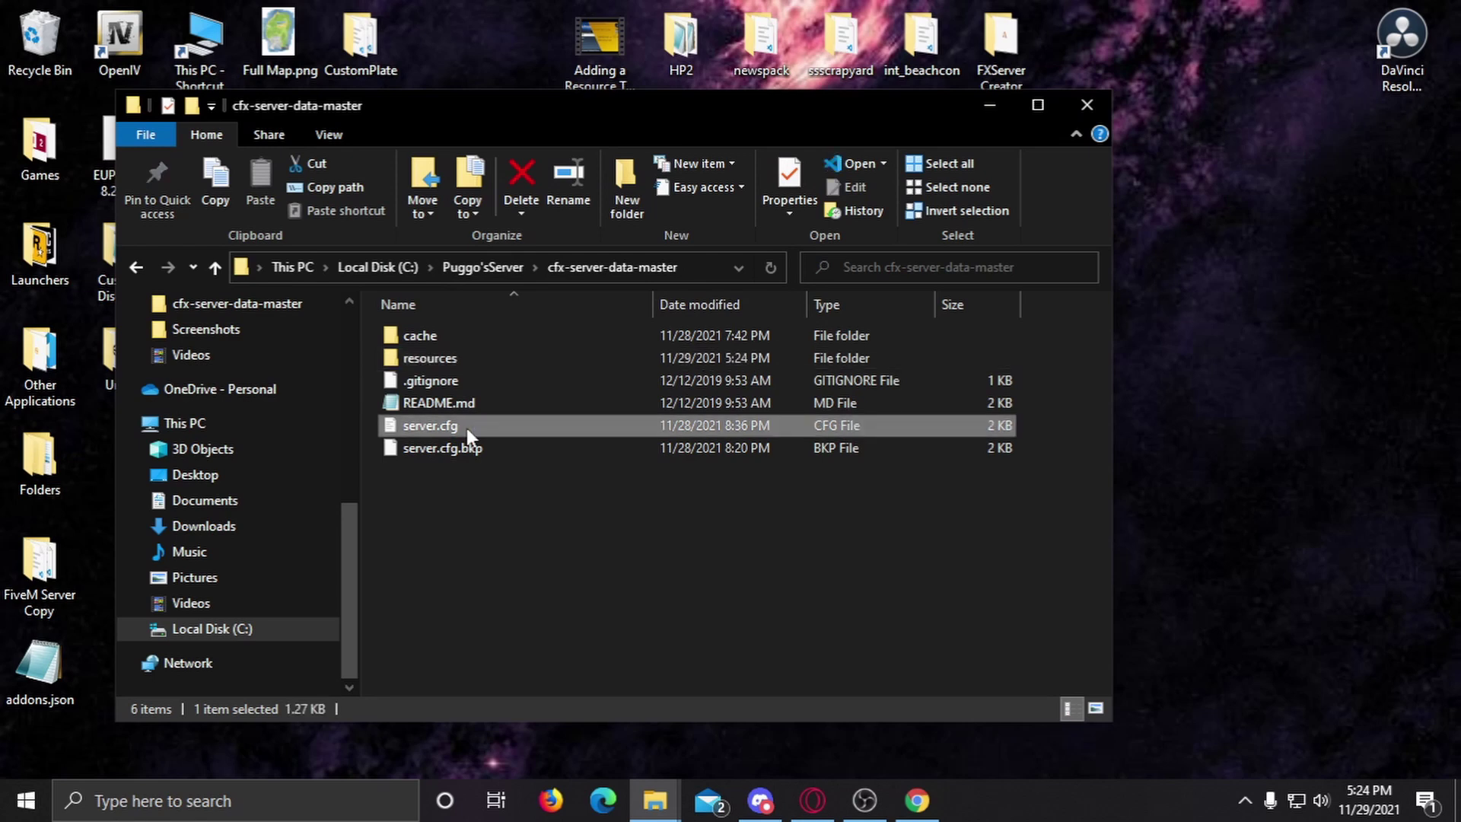
double_click(467, 428)
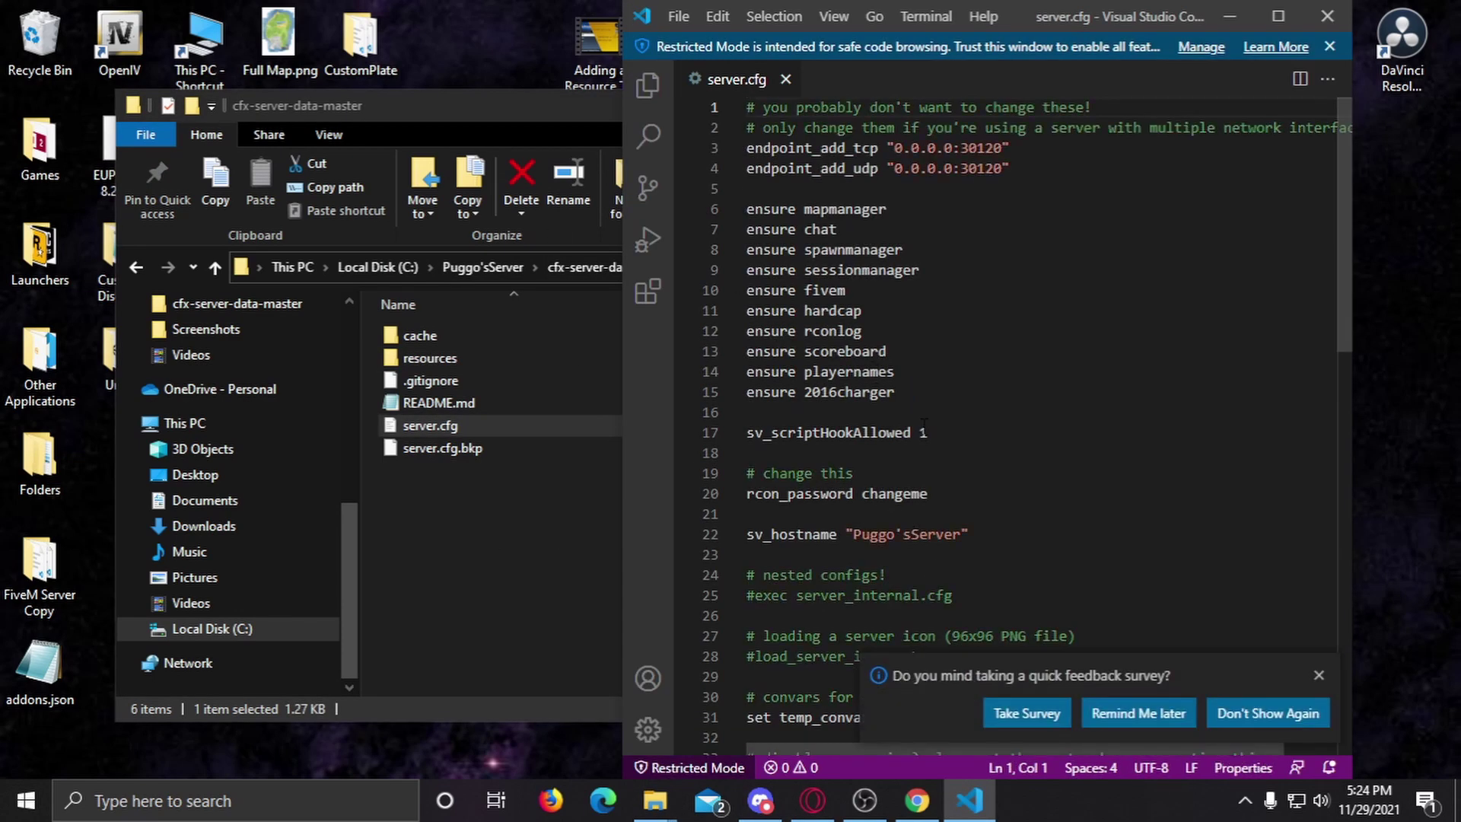
left_click_drag(916, 404, 878, 394)
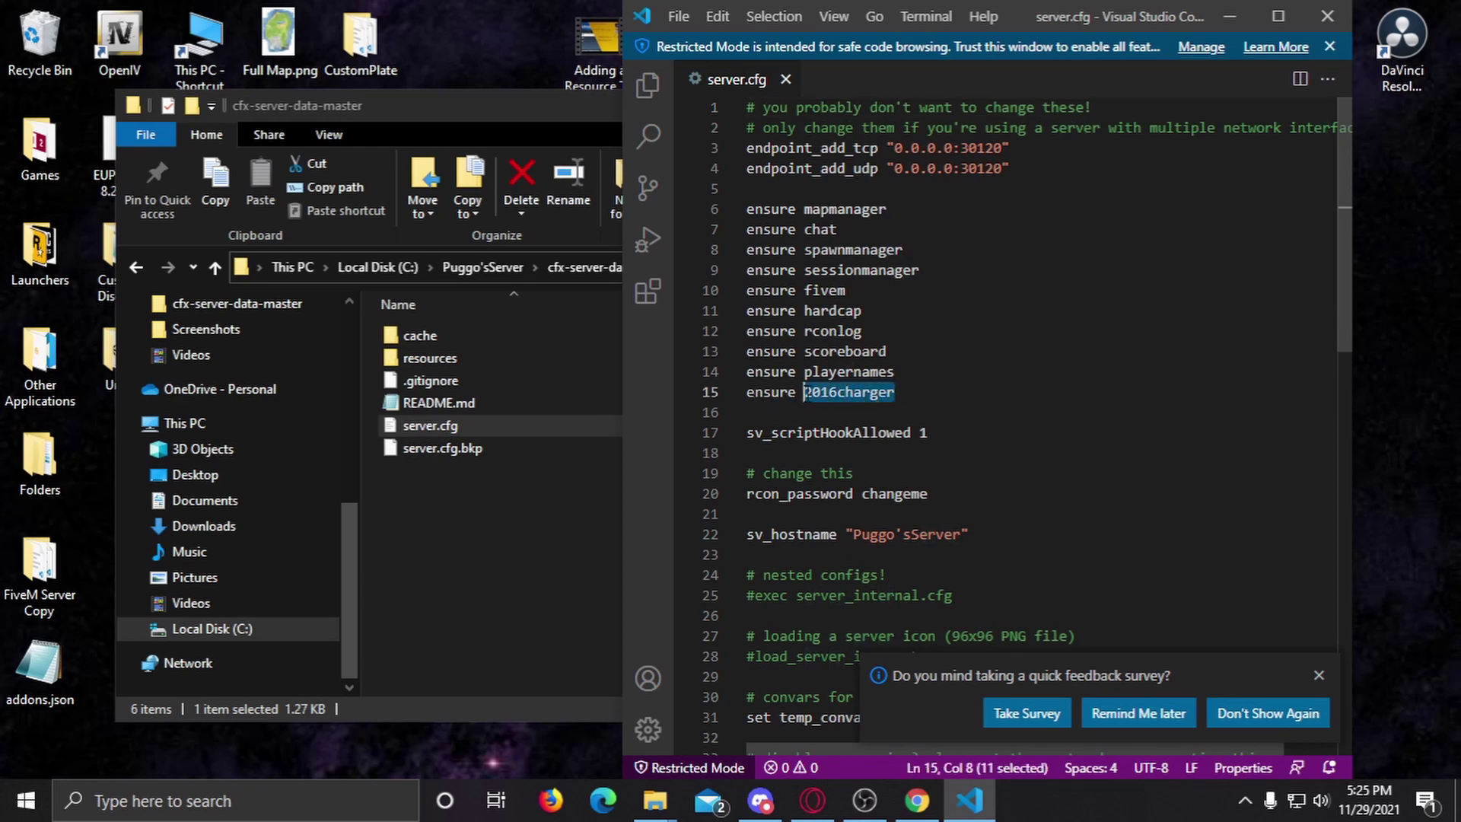
key("BackSpace")
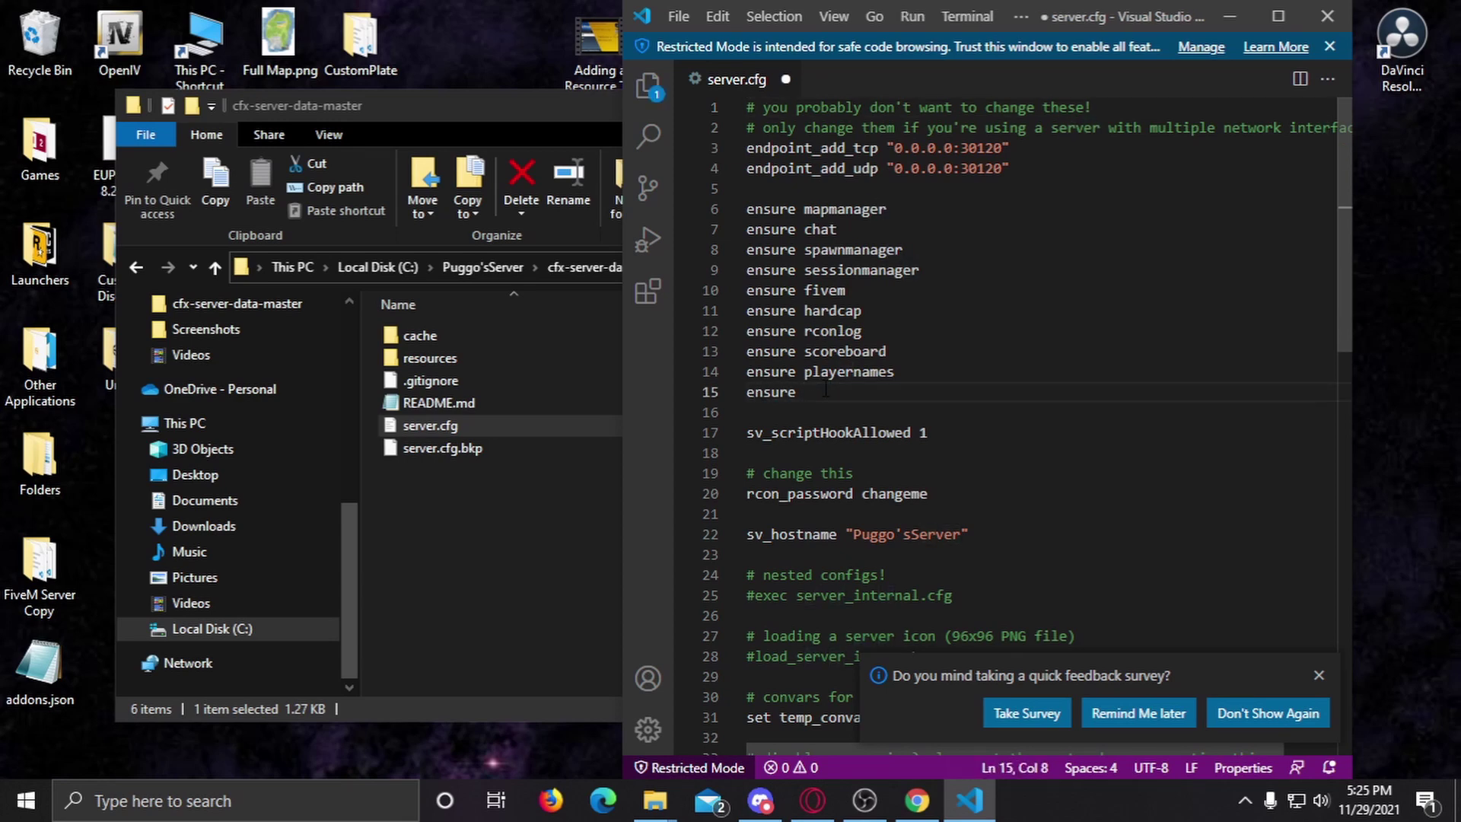
Step: Check the charger folder's exact name, then save server.cfg with ensure charger and close VS Code
double_click(430, 358)
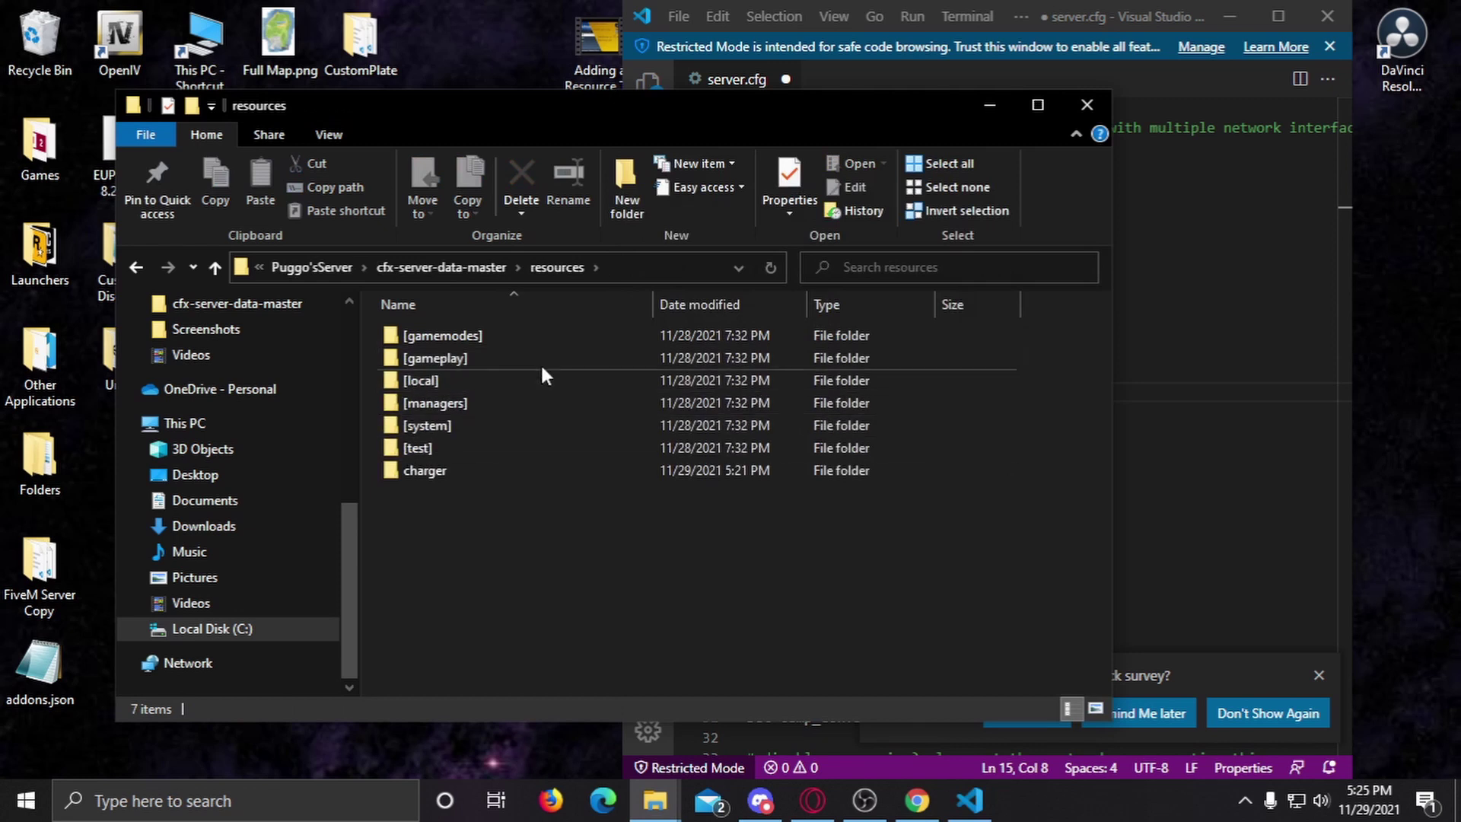
left_click(473, 465)
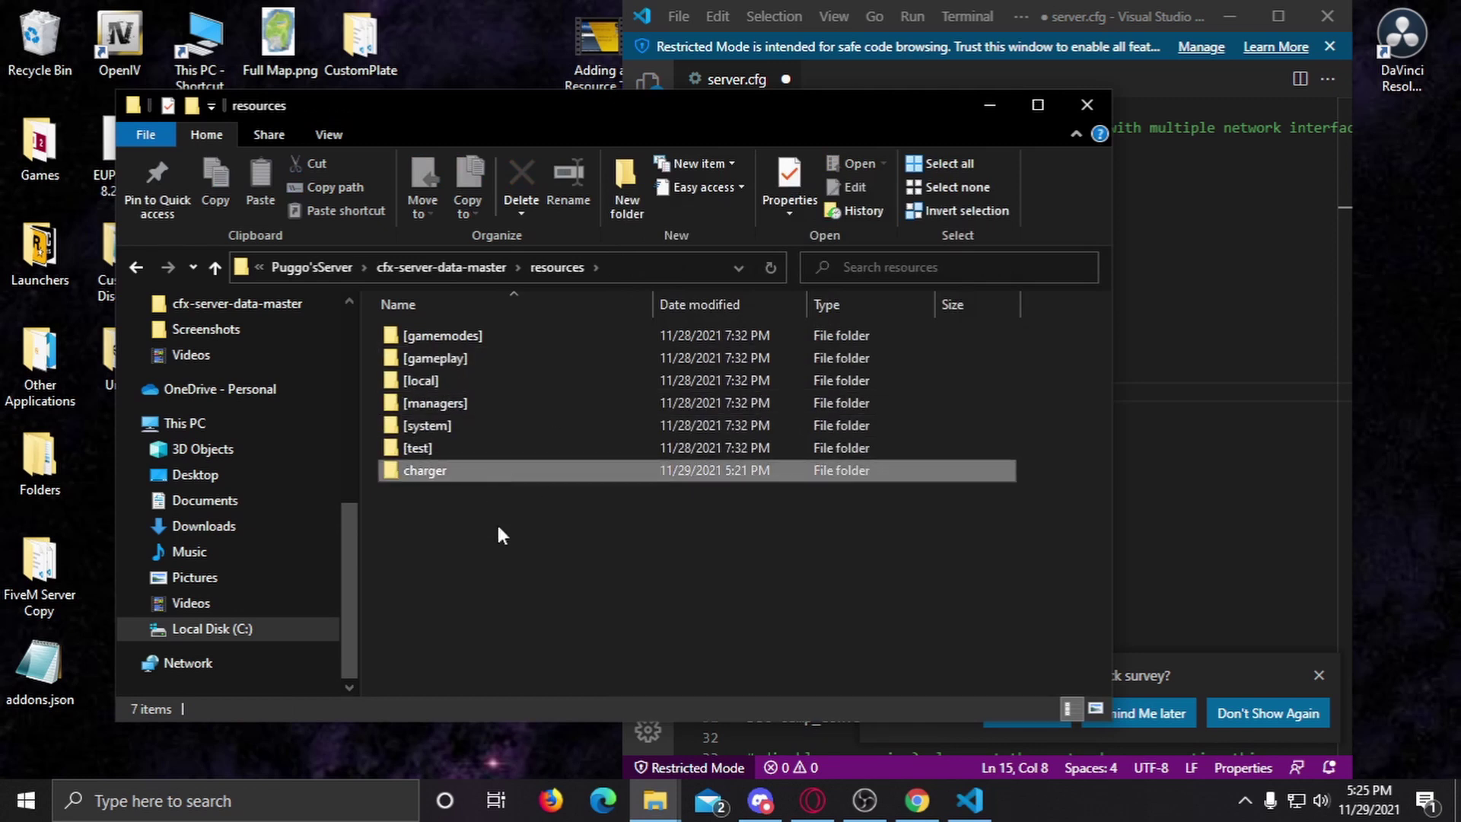
left_click(429, 477)
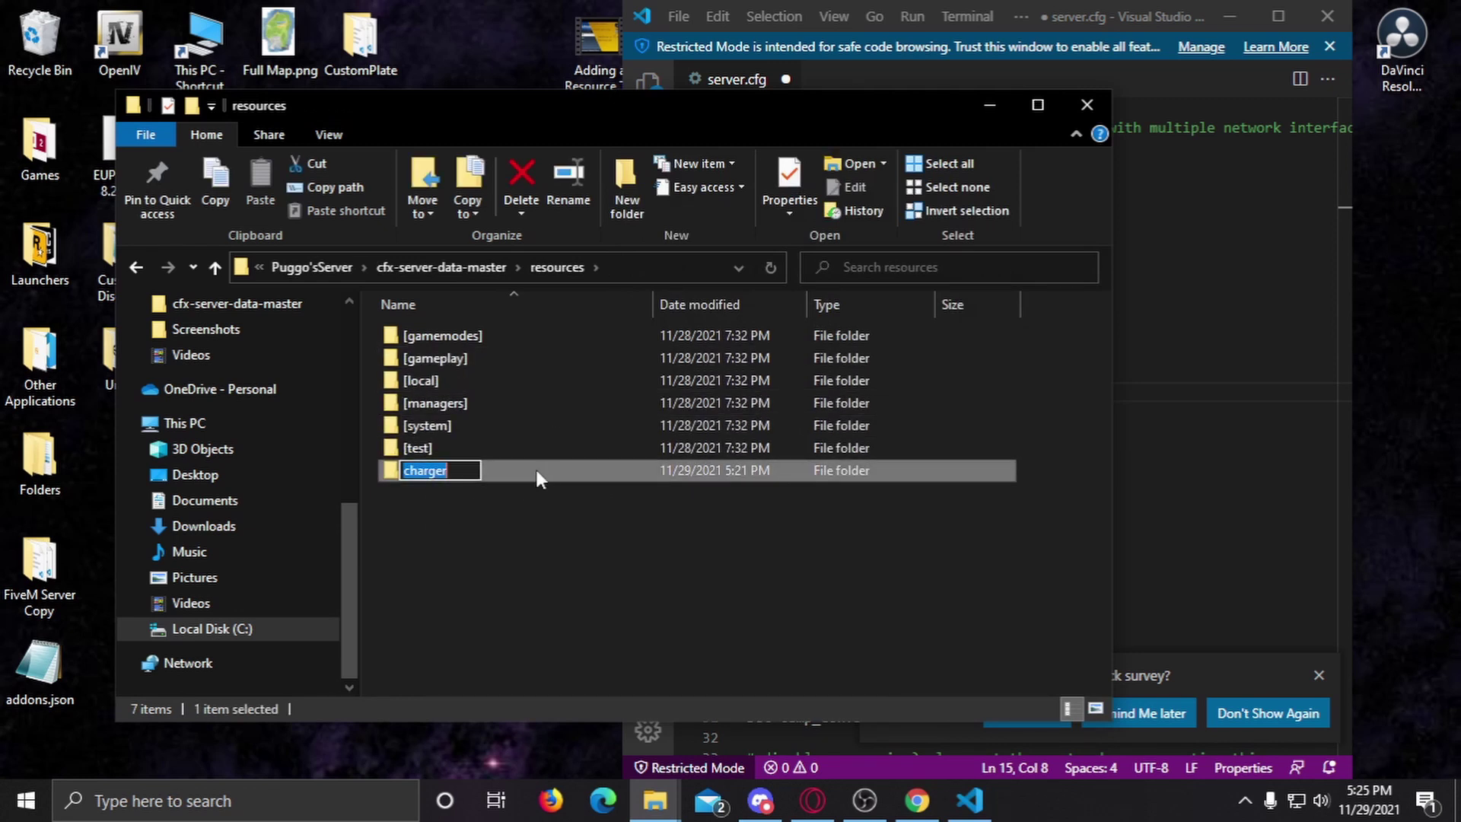
left_click(1070, 19)
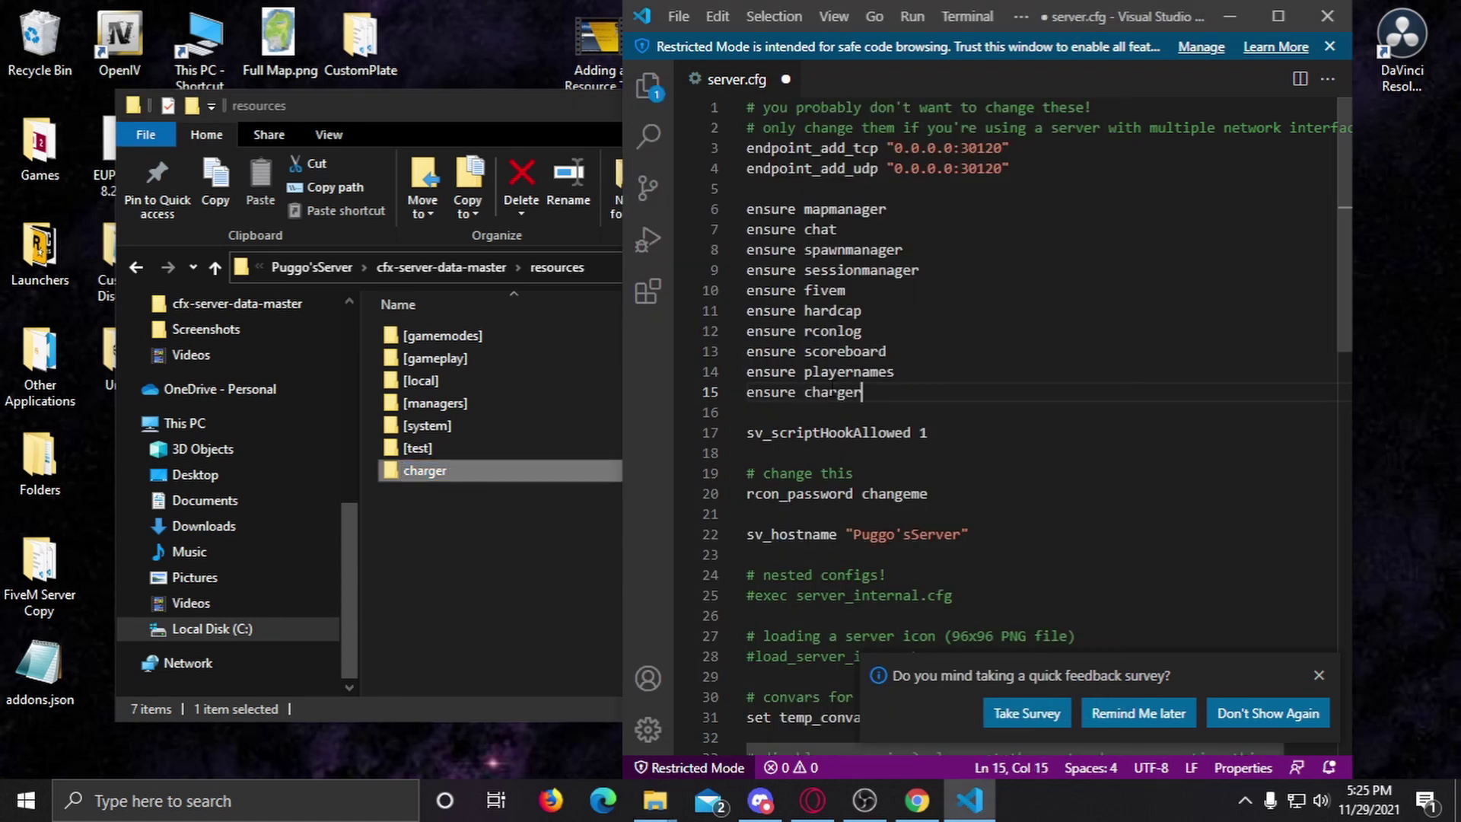
key("ctrl+s")
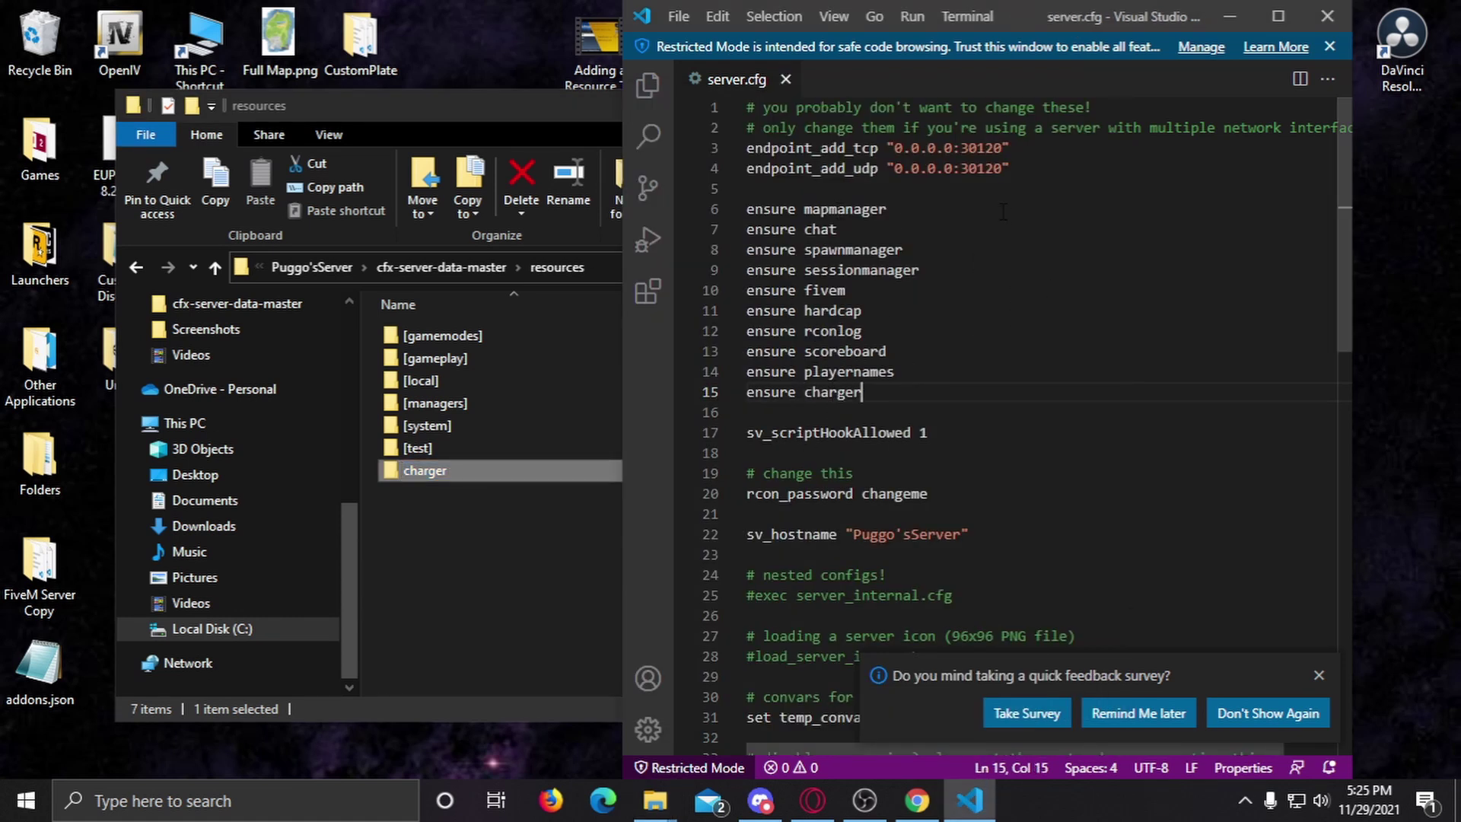
left_click(1326, 16)
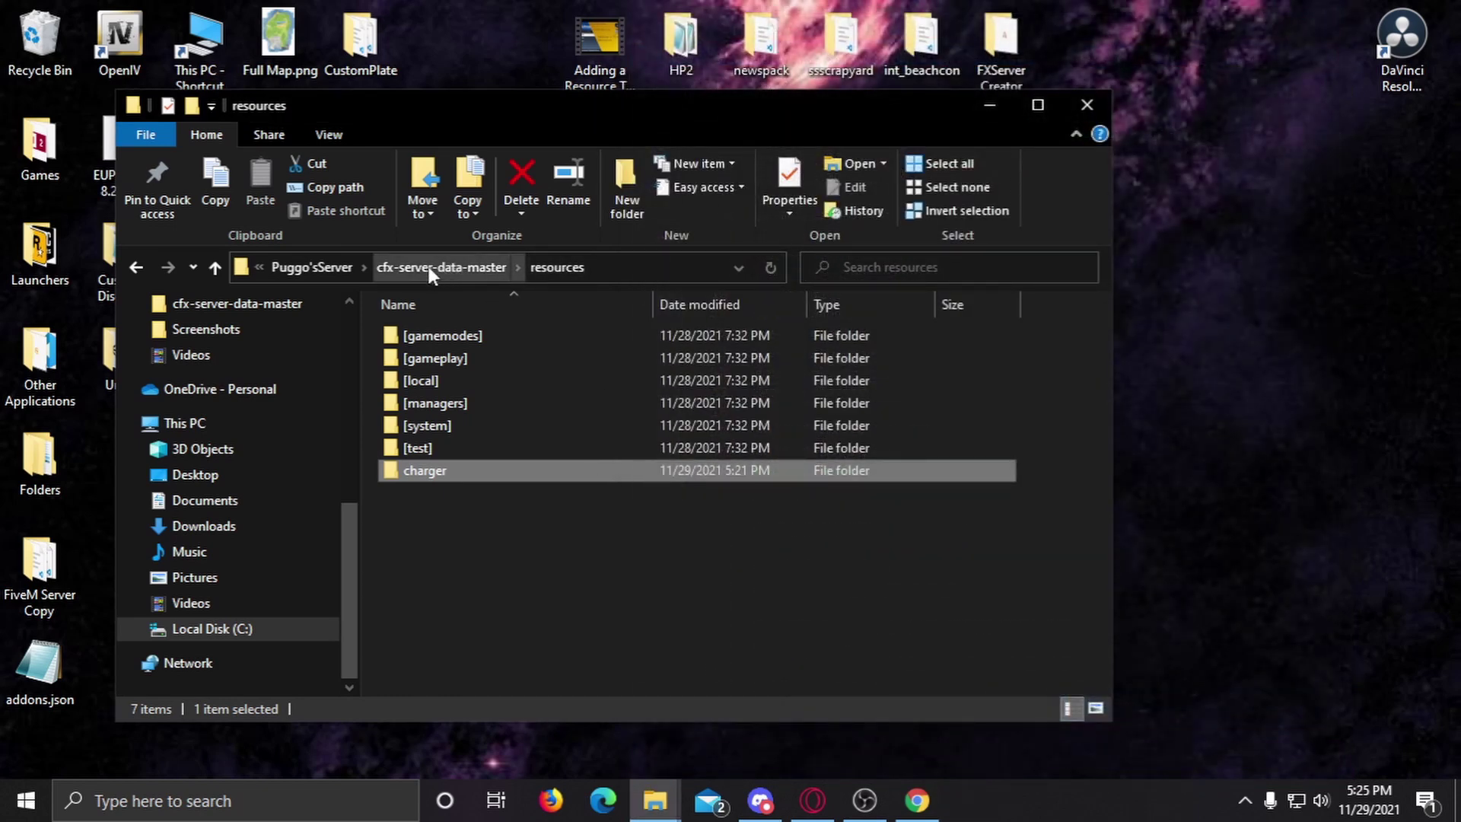
Step: Launch FXServer.exe from the Puggo'sServer folder to start the FiveM server
left_click(311, 267)
scroll(590, 501, "down", 6)
scroll(621, 536, "up", 6)
scroll(541, 384, "down", 15)
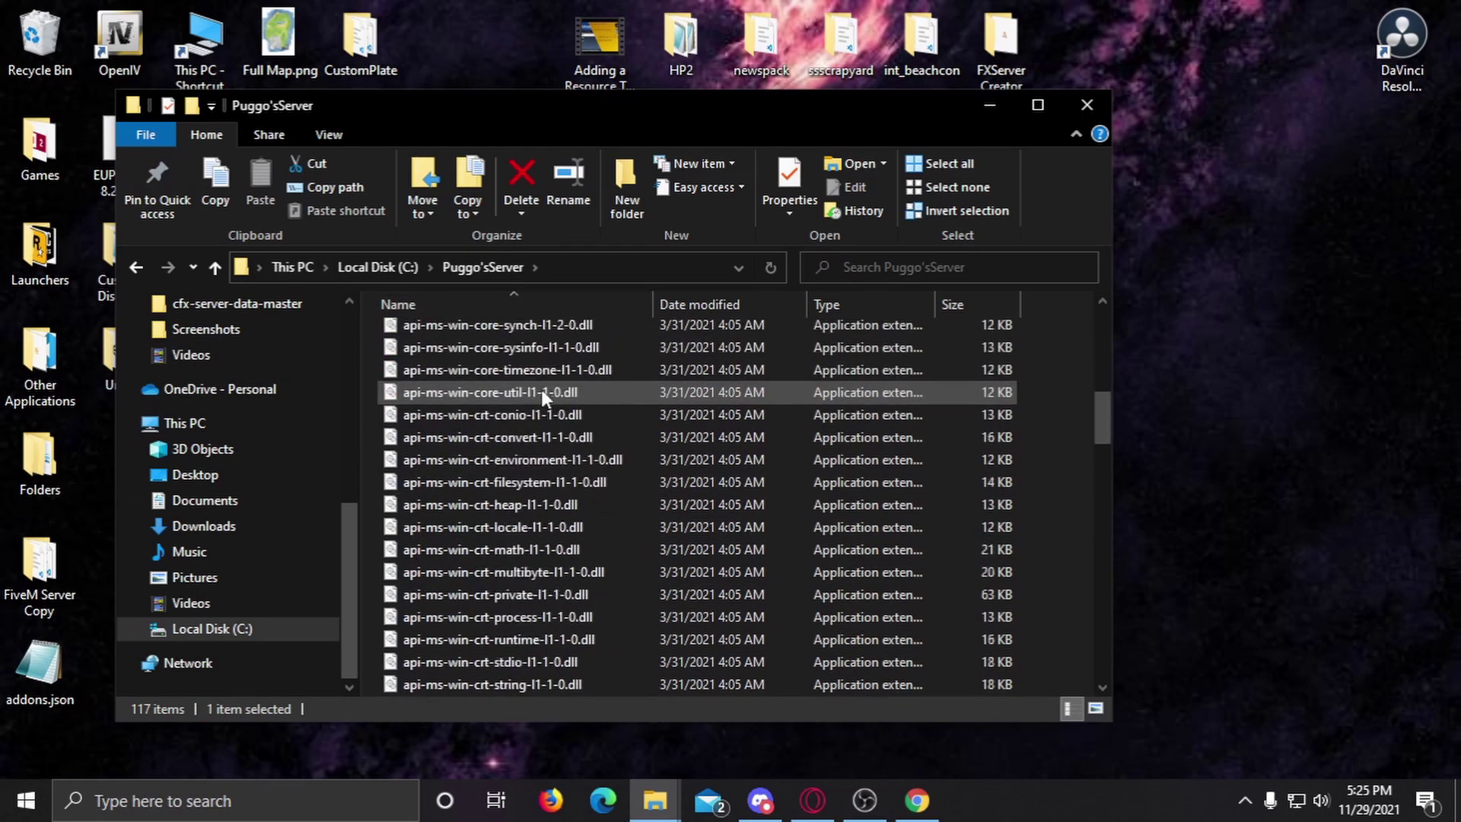
scroll(537, 420, "down", 6)
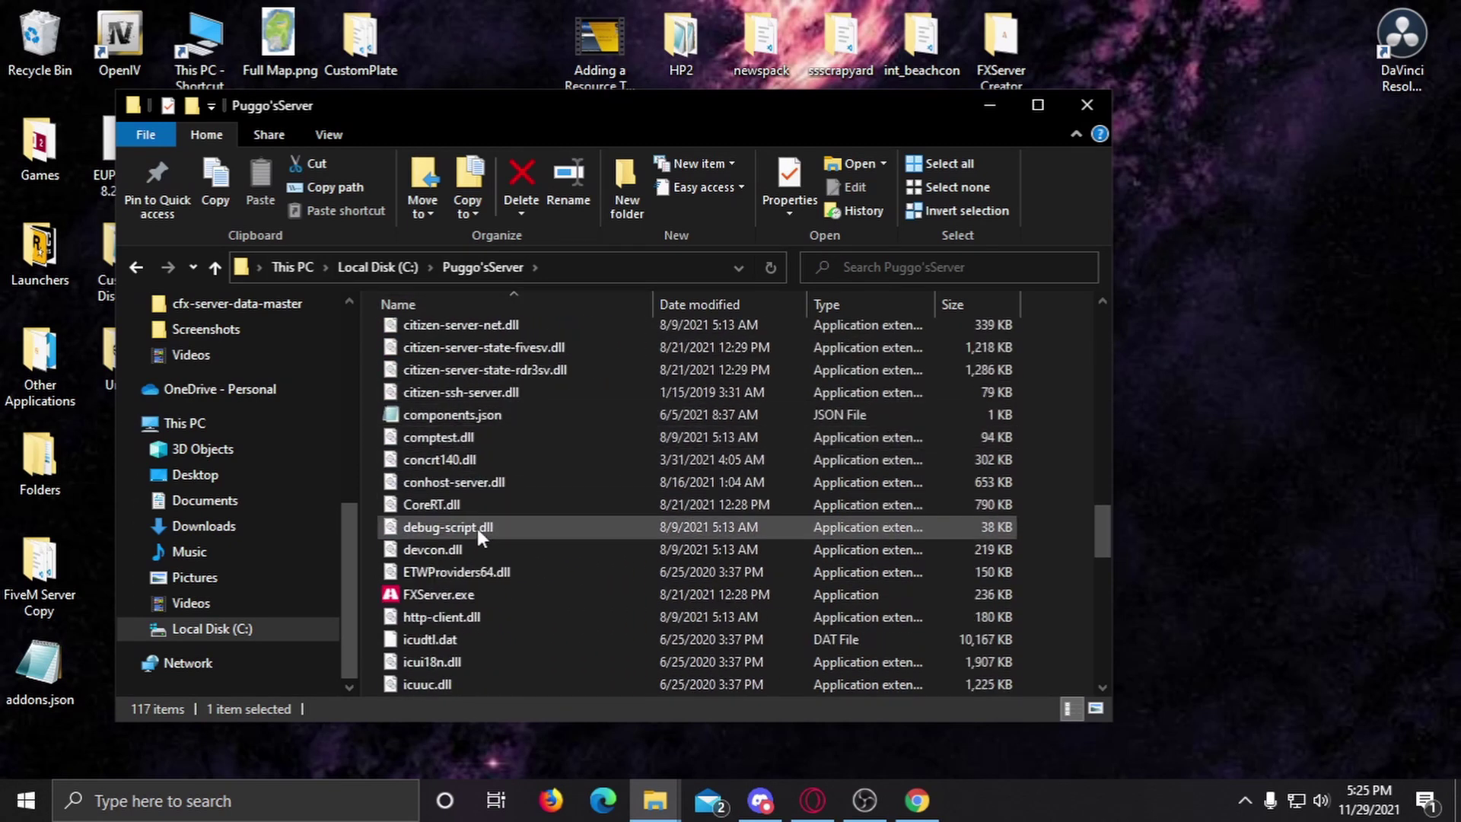
left_click(490, 601)
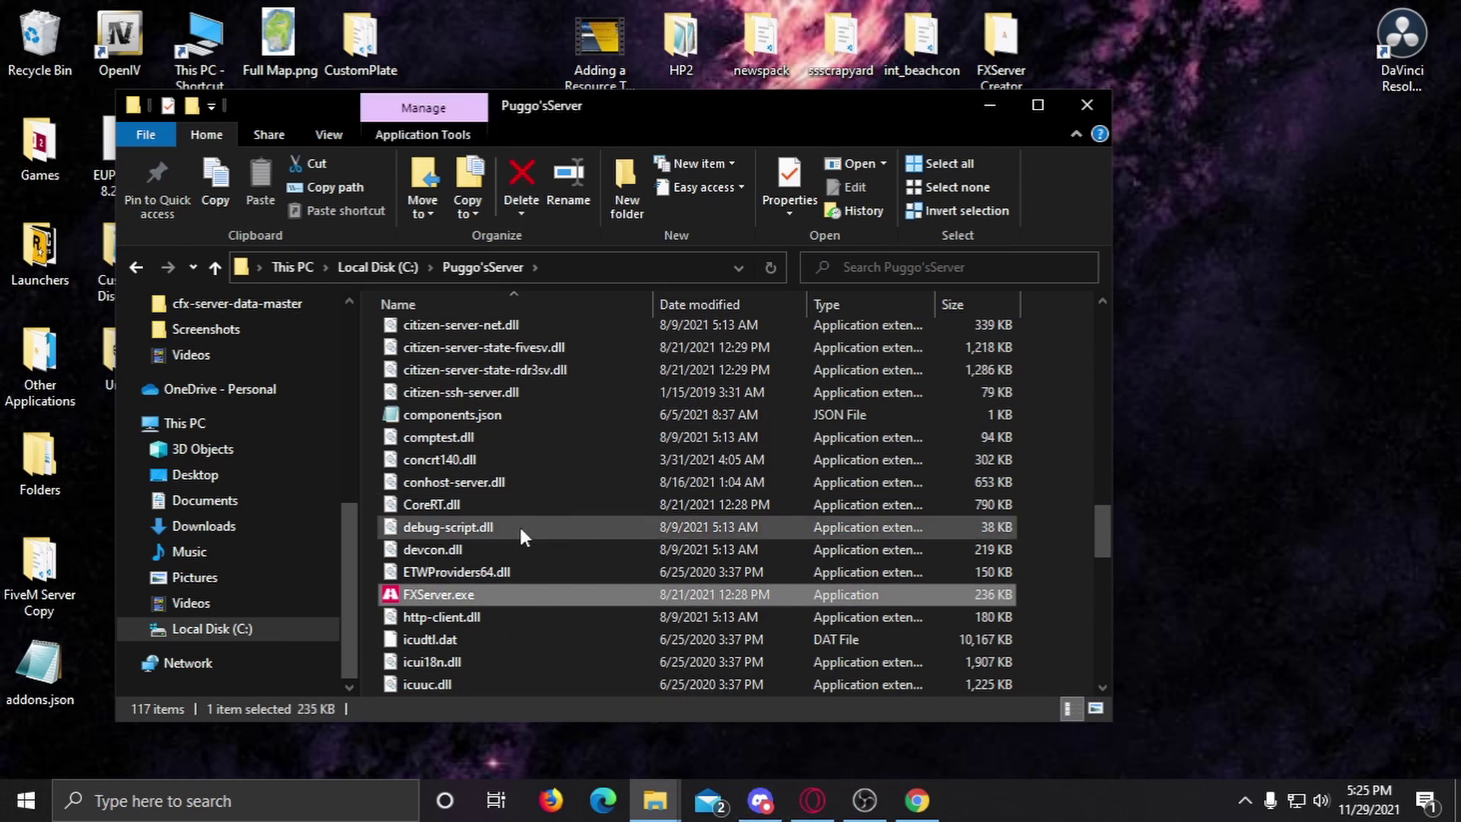
key("Return")
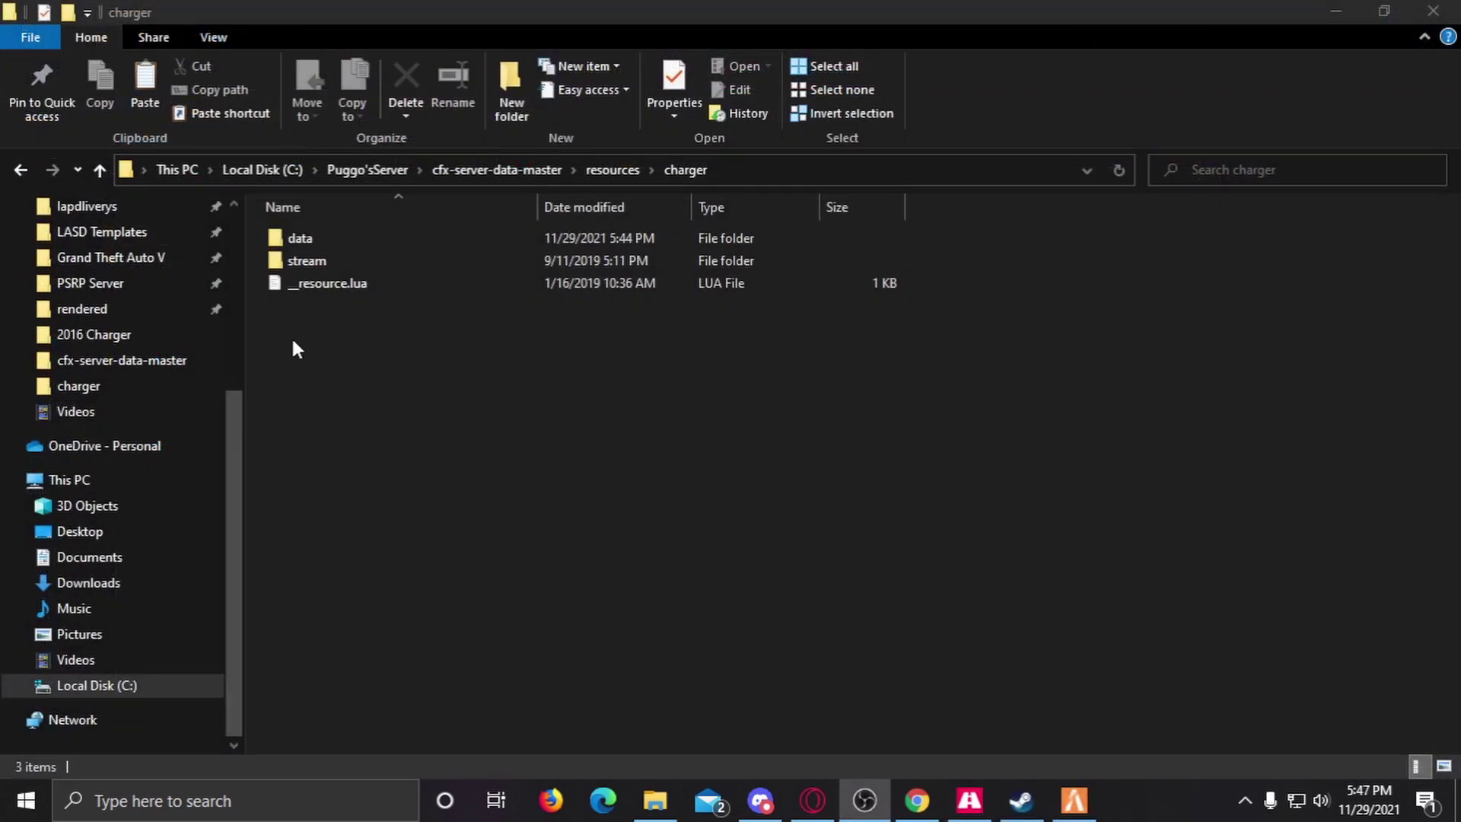
Step: Move carcols.meta, carvariations.meta and vehicles.meta from data into charger, and delete the data folder
double_click(368, 238)
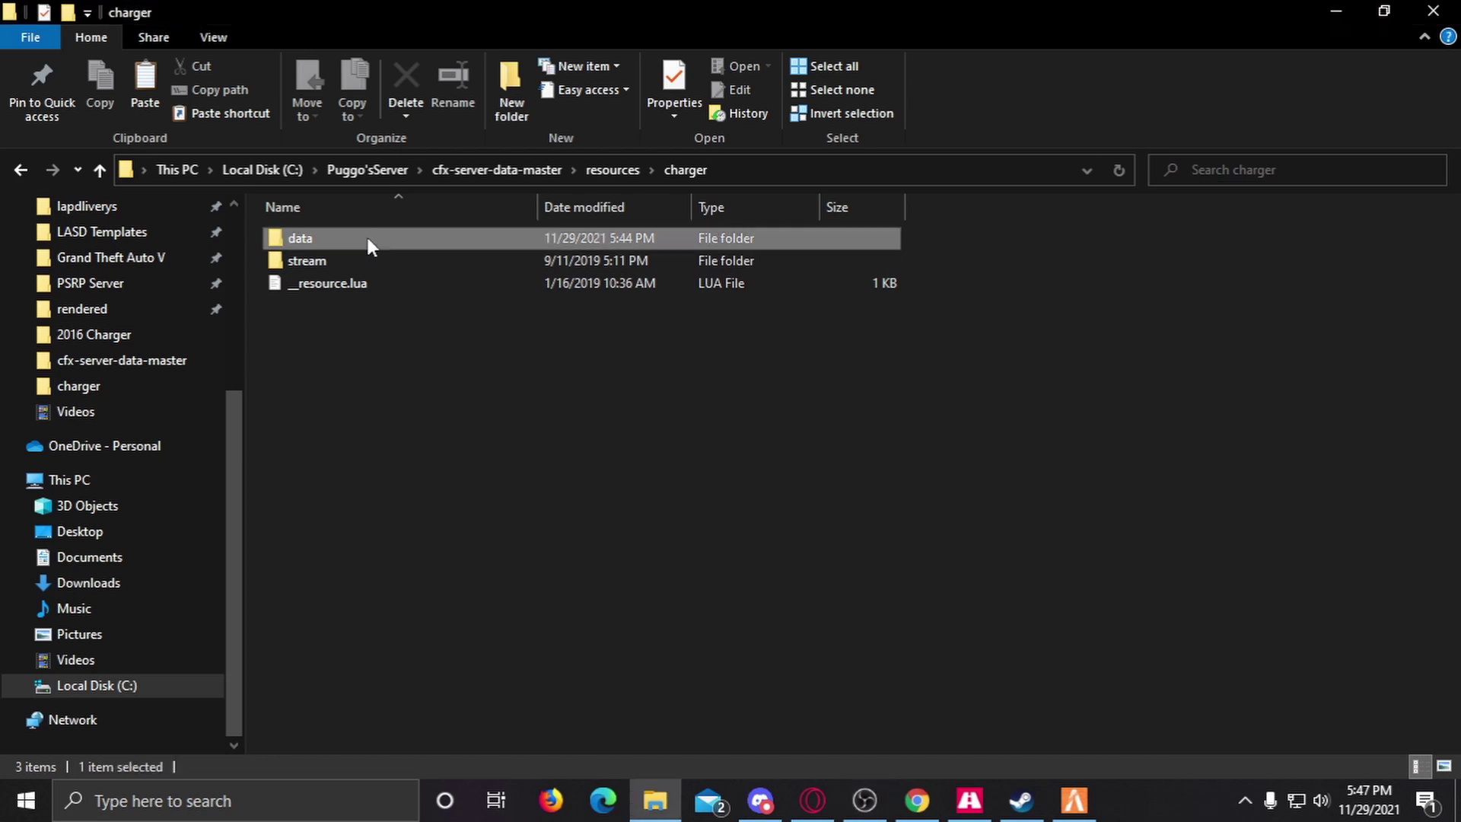
left_click_drag(465, 395, 691, 167)
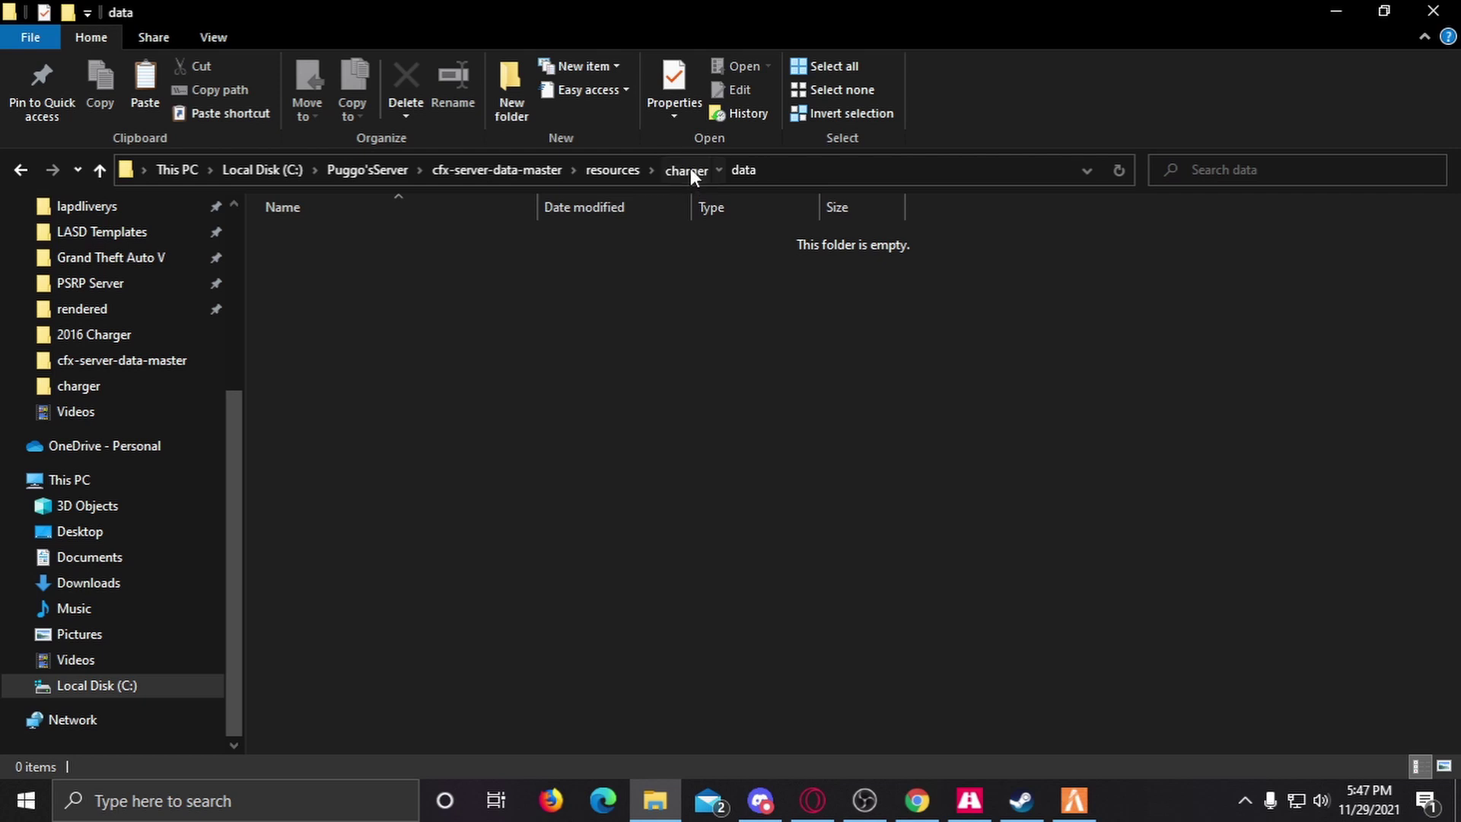
left_click(689, 169)
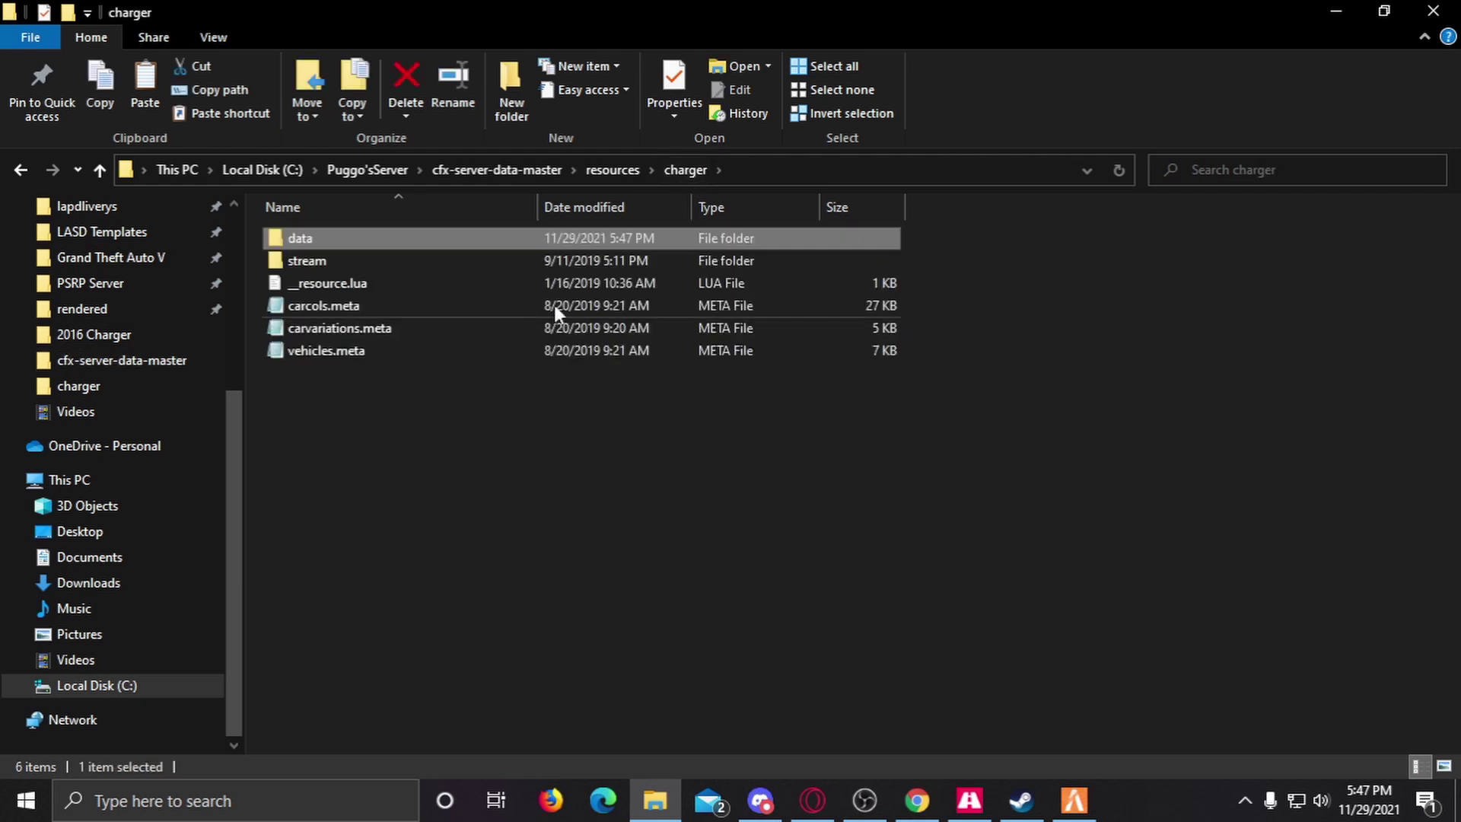
left_click(404, 73)
Step: Select and deselect the five items in the charger folder to check the moved .meta files
left_click_drag(601, 470, 336, 255)
left_click_drag(668, 465, 341, 220)
left_click_drag(538, 441, 340, 276)
left_click(404, 390)
left_click_drag(452, 447, 345, 287)
left_click(509, 490)
left_click_drag(505, 482, 363, 277)
left_click(485, 386)
left_click_drag(490, 398, 350, 278)
left_click(453, 412)
left_click_drag(513, 460, 319, 243)
left_click(409, 383)
left_click_drag(408, 464, 267, 222)
left_click_drag(596, 499, 361, 228)
left_click(512, 434)
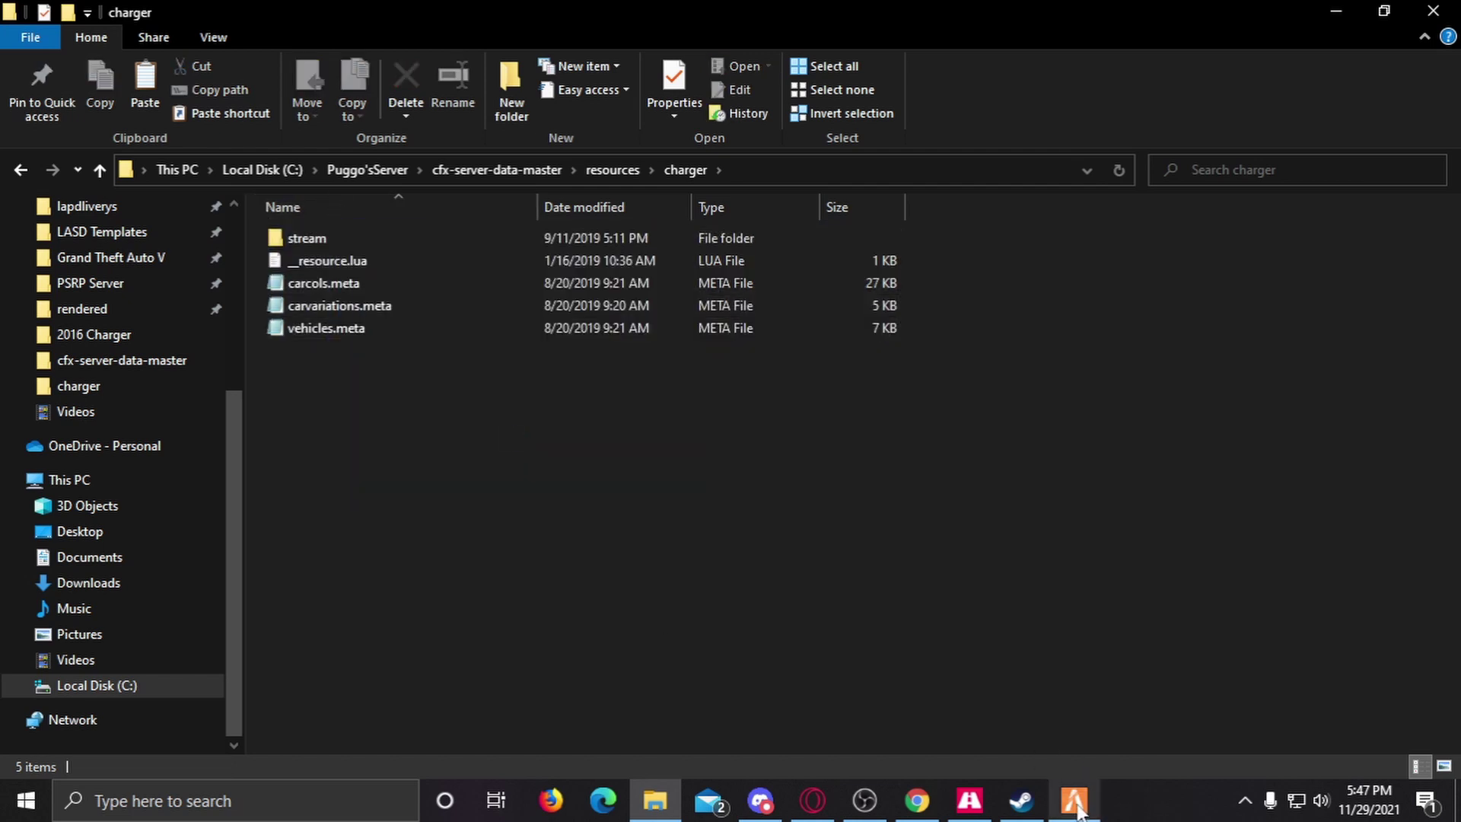
Step: Inspect release2.yft, release2.ytd and release2_hi.yft in the stream folder
double_click(373, 238)
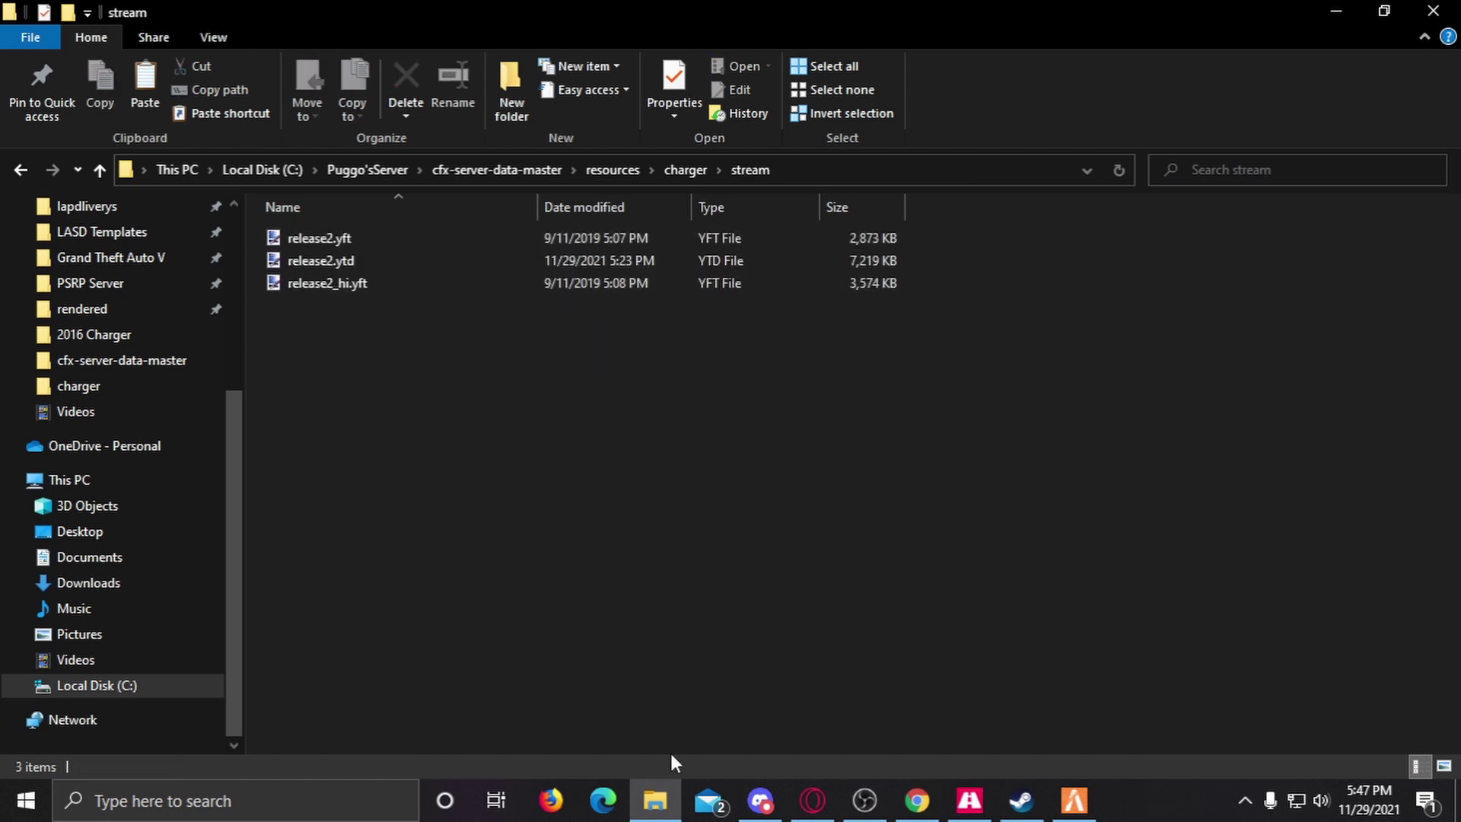
left_click_drag(446, 369, 363, 260)
left_click(363, 258)
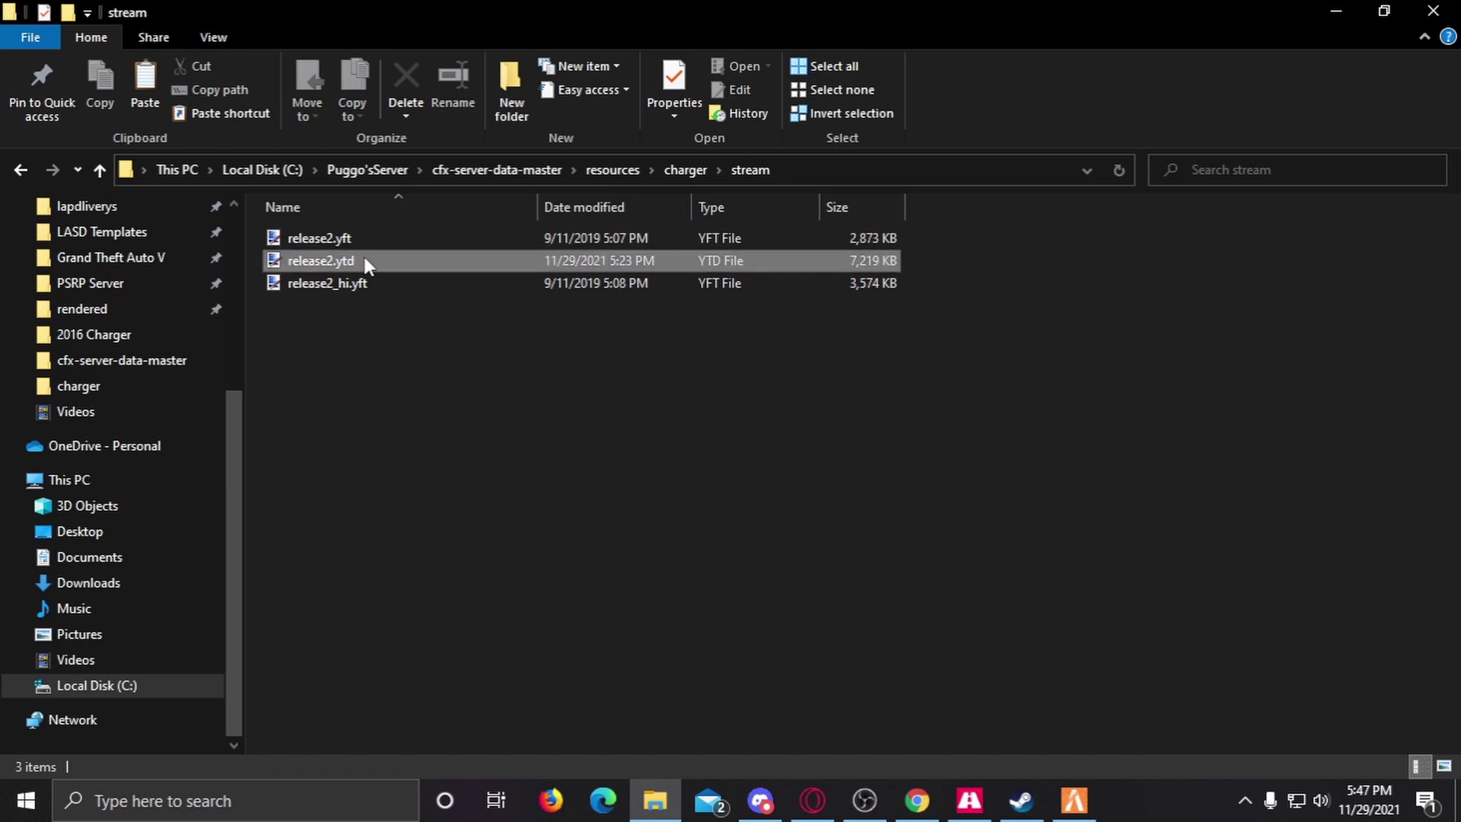
left_click(321, 240)
left_click(320, 261)
left_click(325, 283)
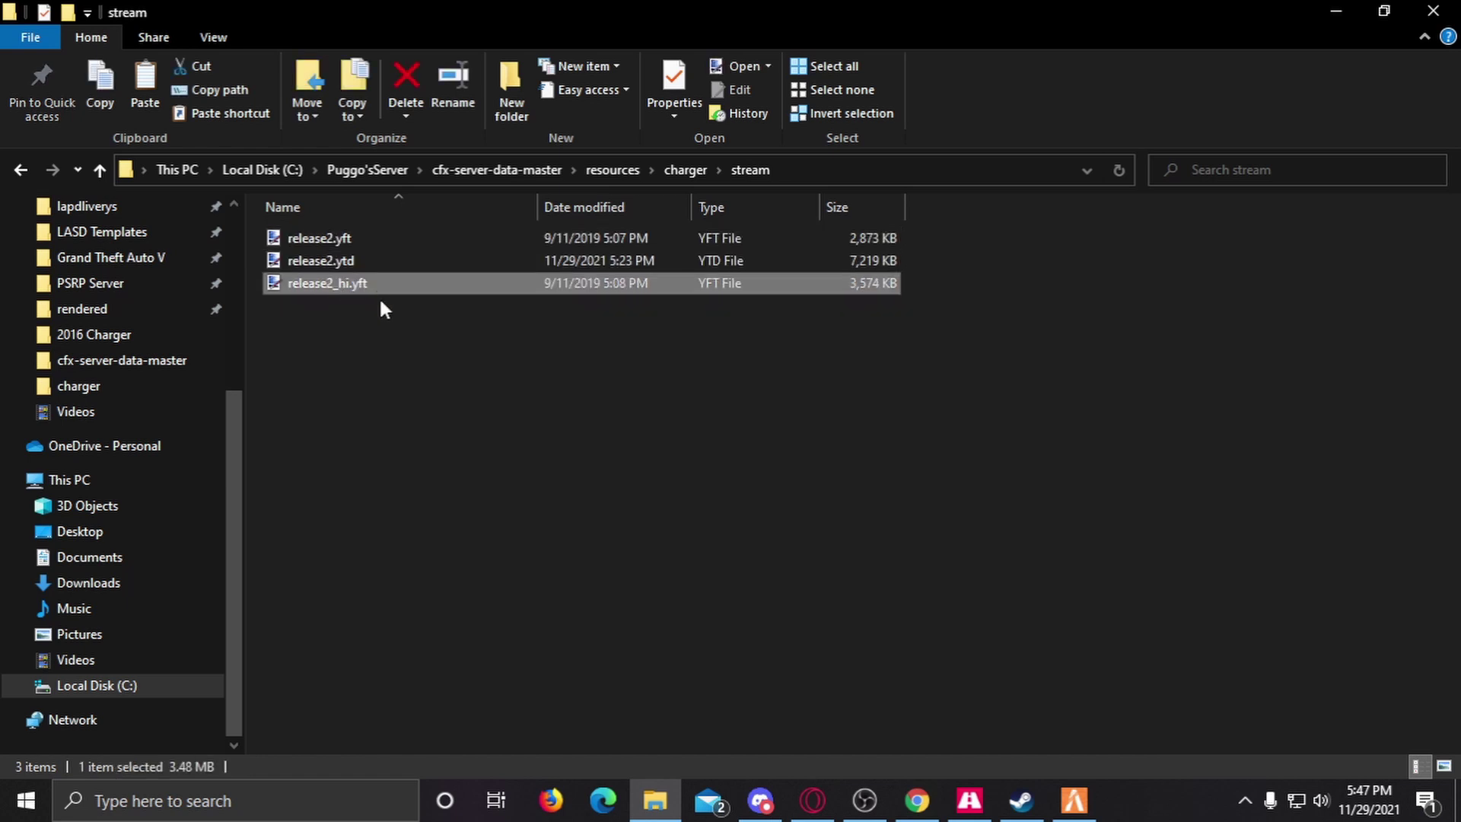
left_click(344, 259)
left_click(350, 240)
left_click(348, 259)
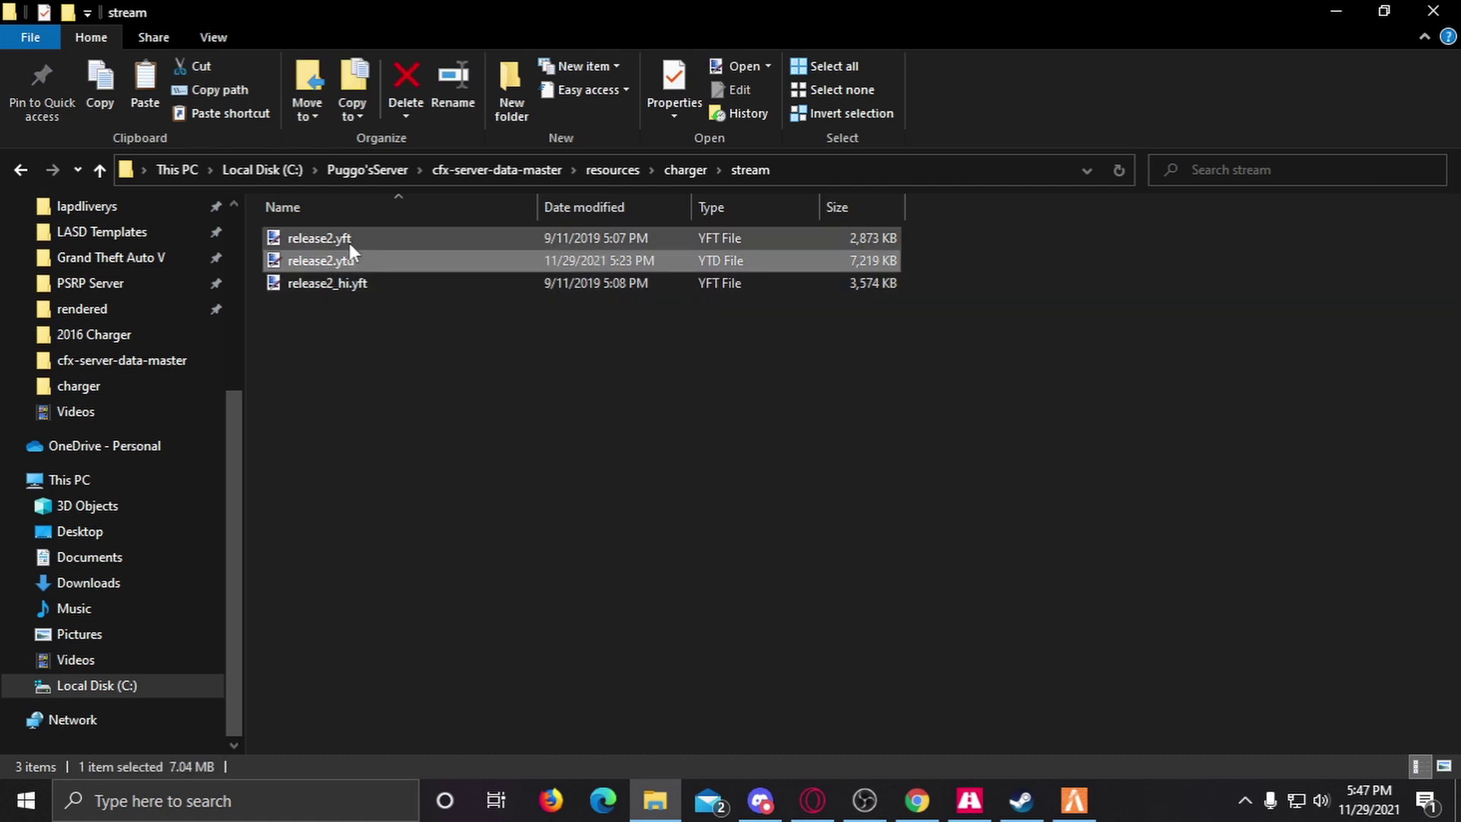